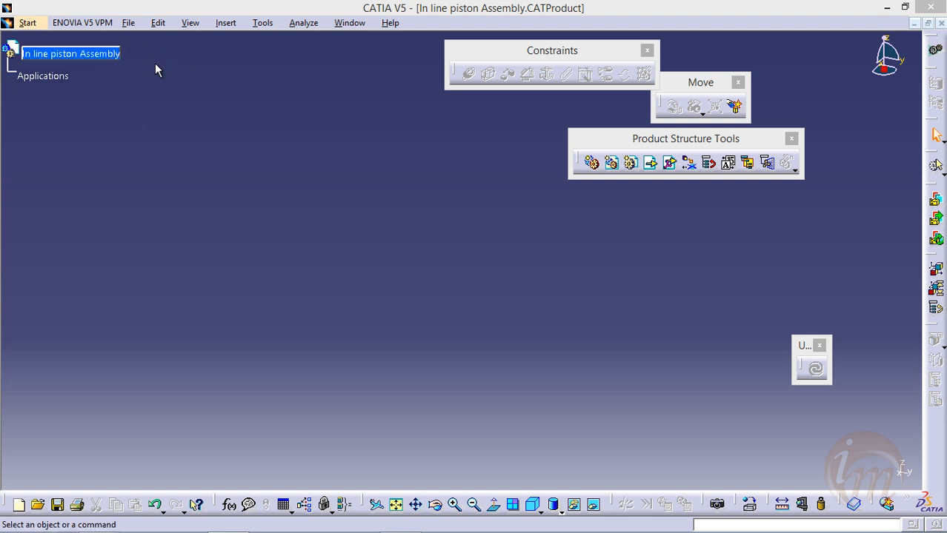
pyautogui.click(28, 23)
pyautogui.moveTo(65, 55)
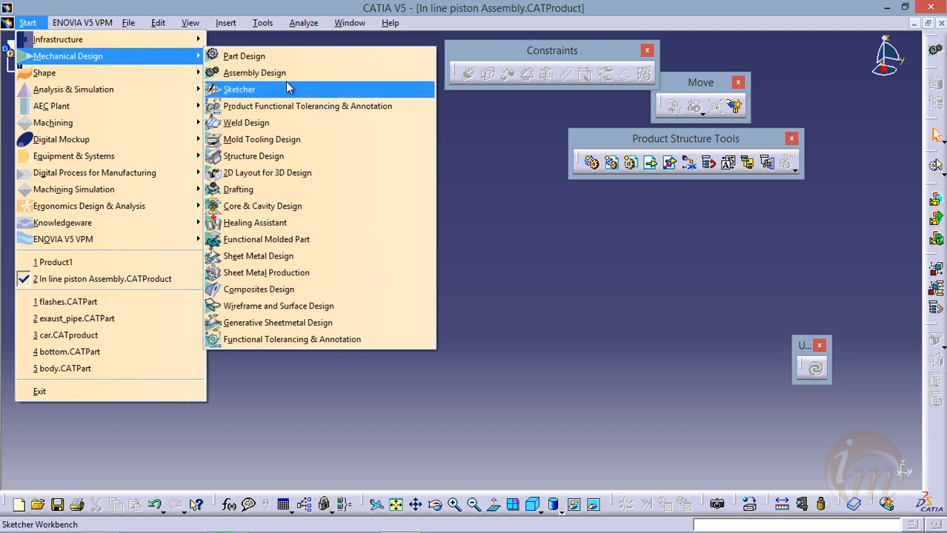
pyautogui.click(515, 141)
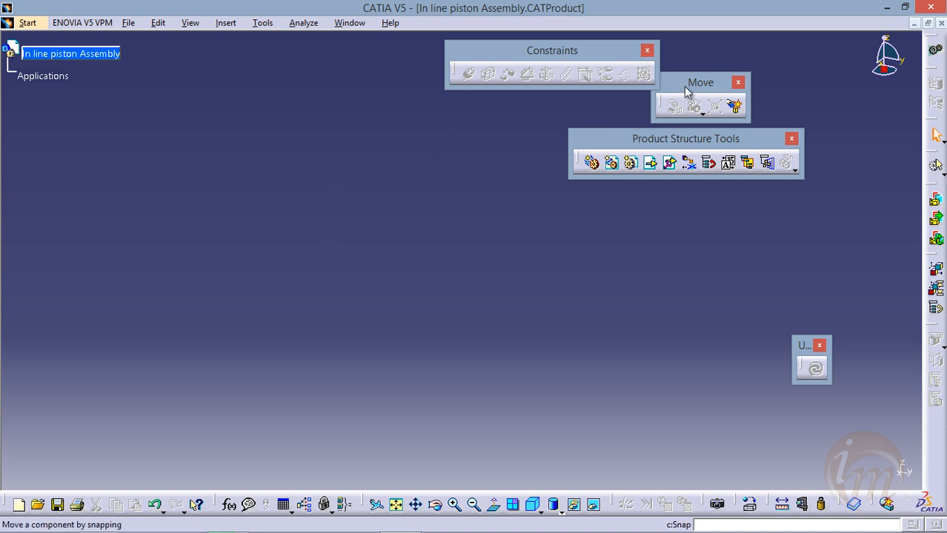
# Reposition the Product Structure Tools toolbar just below the Move toolbar
pyautogui.moveTo(619, 144); pyautogui.dragTo(472, 112)
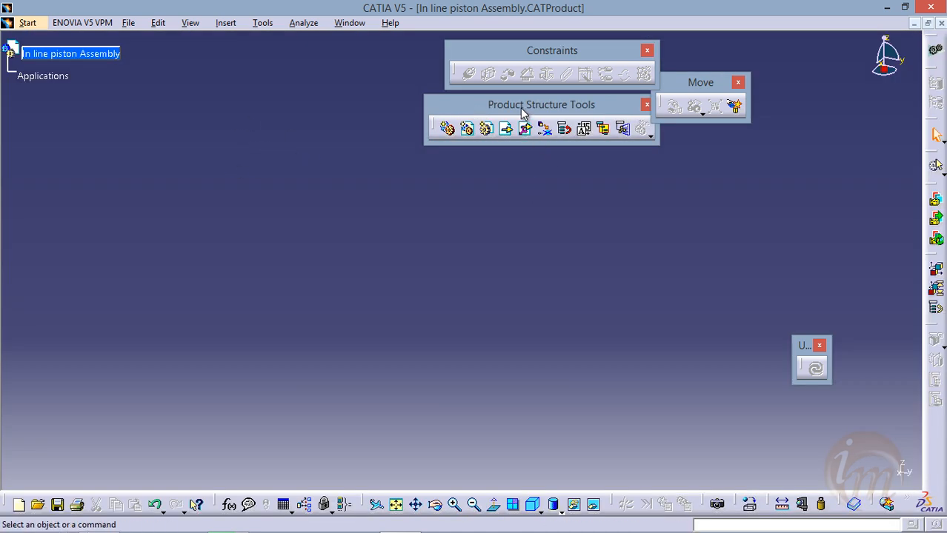
pyautogui.moveTo(523, 110); pyautogui.dragTo(655, 153)
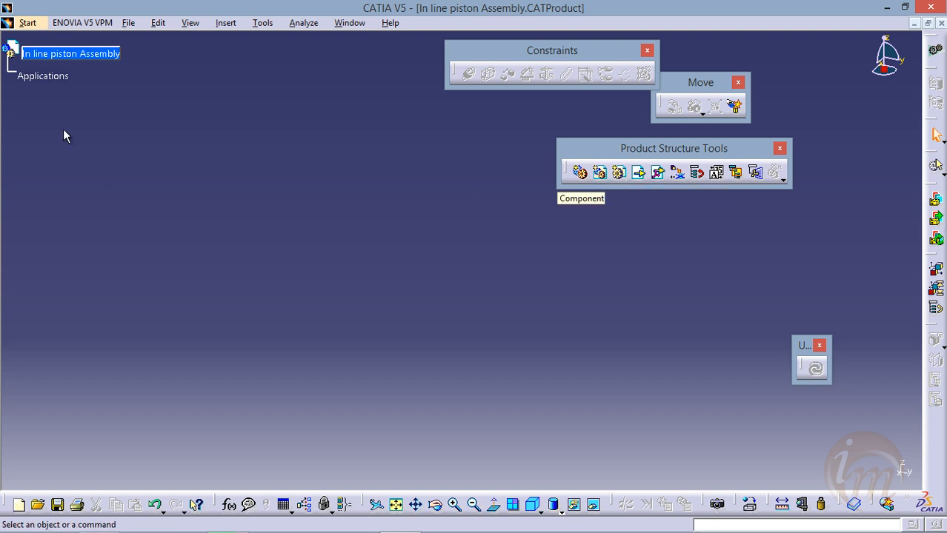
# Review the part number in the root product's properties and accept the dialog
pyautogui.click(72, 61)
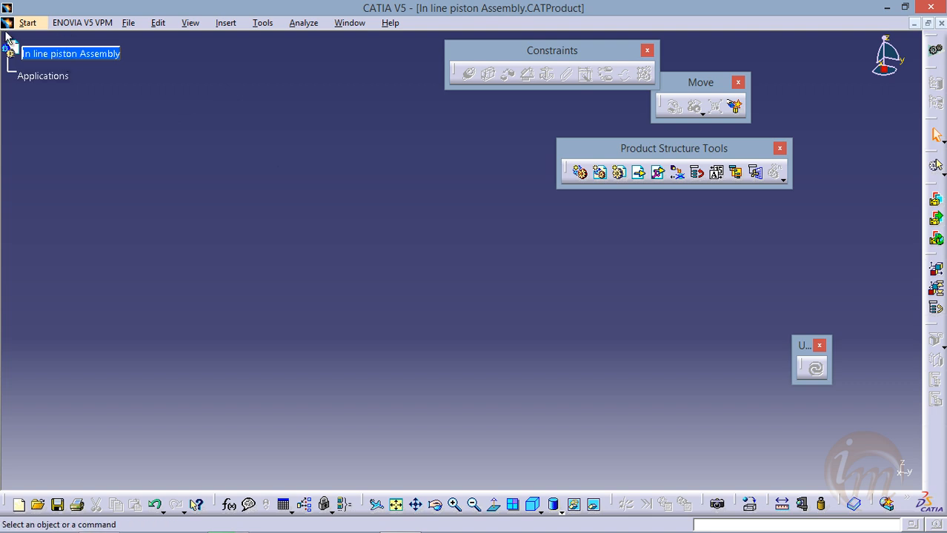
pyautogui.rightClick(58, 58)
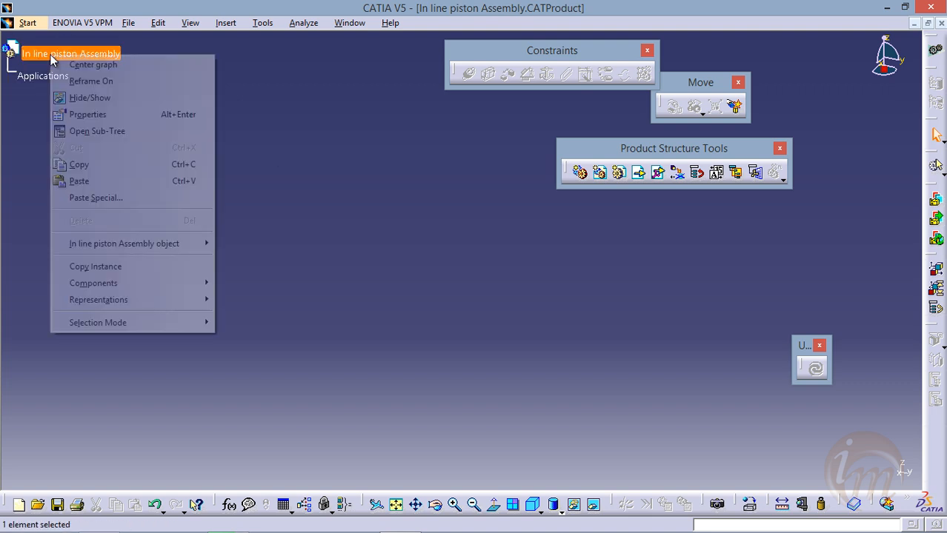
pyautogui.click(94, 115)
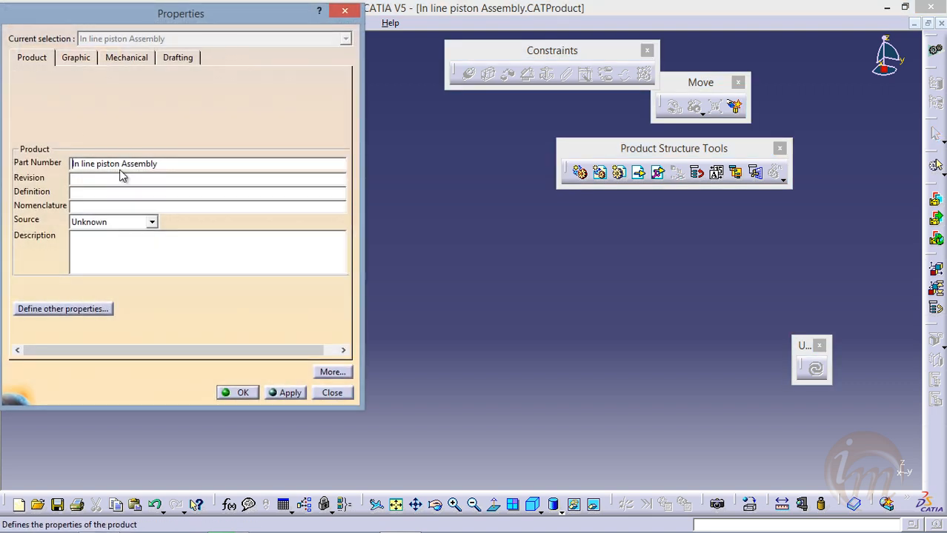
pyautogui.moveTo(194, 17); pyautogui.dragTo(317, 24)
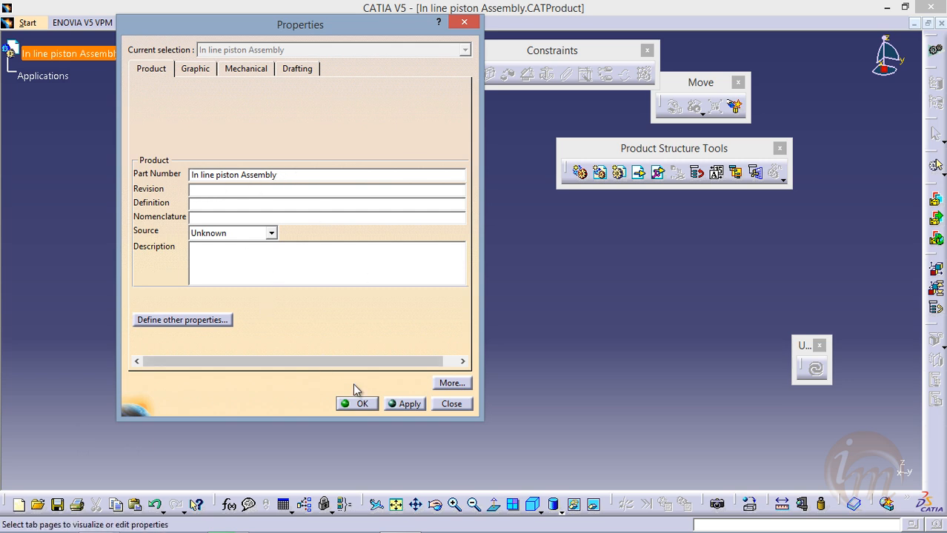
pyautogui.click(393, 405)
pyautogui.click(370, 407)
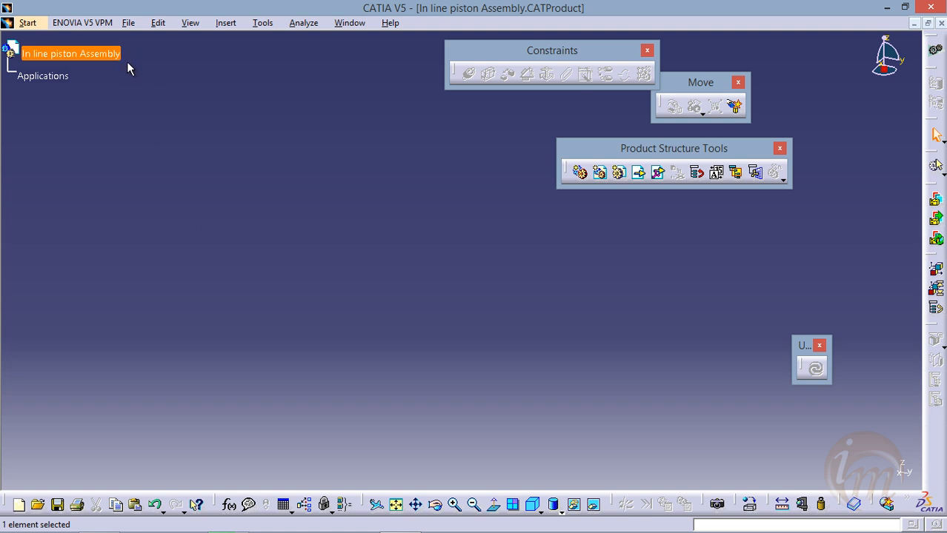
pyautogui.rightClick(58, 54)
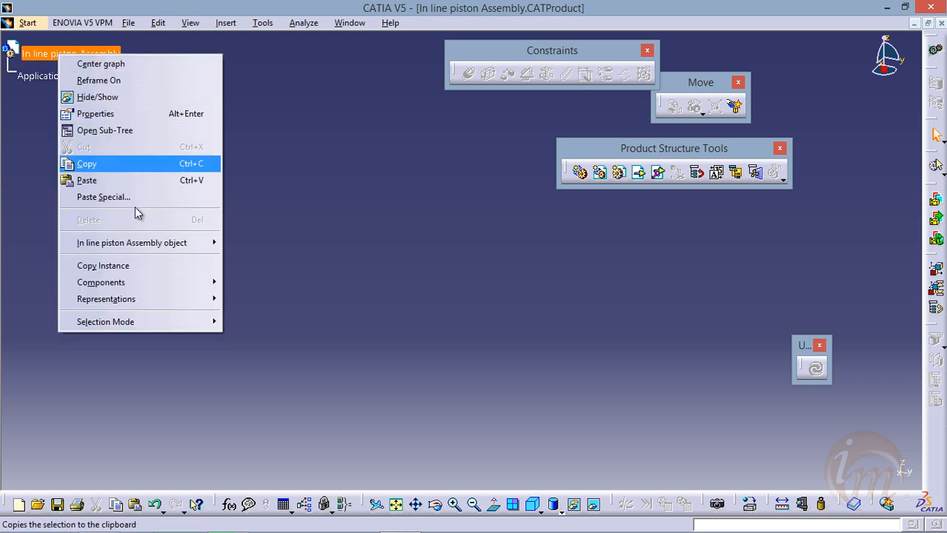
pyautogui.moveTo(166, 284)
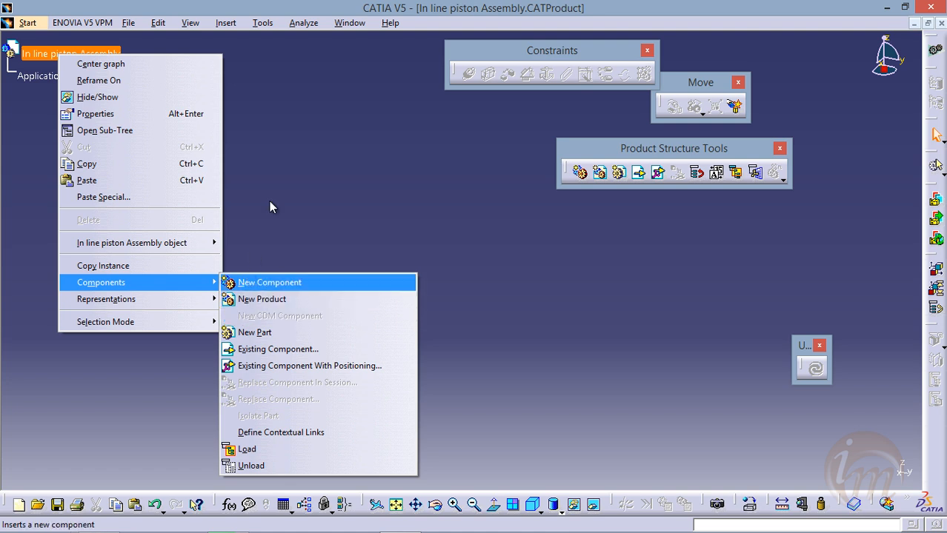
pyautogui.click(285, 160)
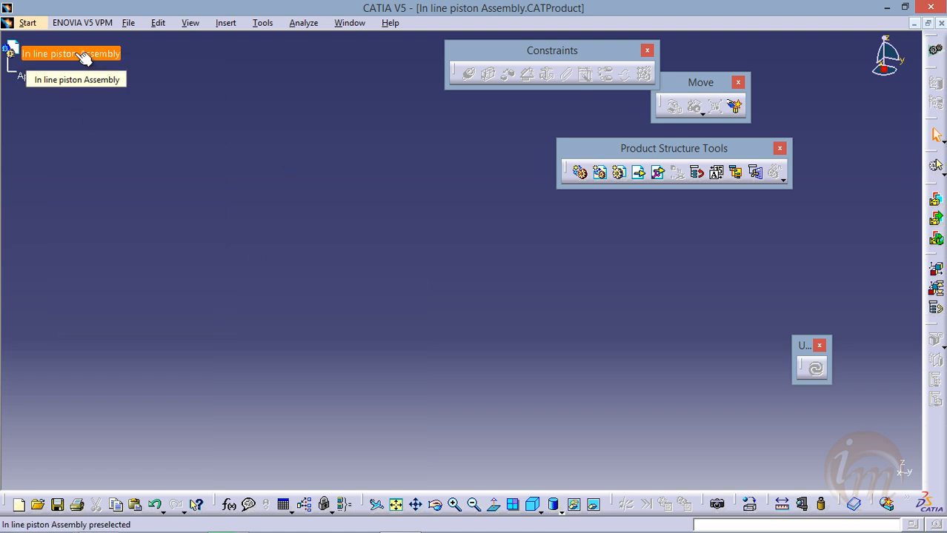
# Insert the existing component "in line piston engine" into In line piston Assembly and dismiss the incident report
pyautogui.rightClick(75, 53)
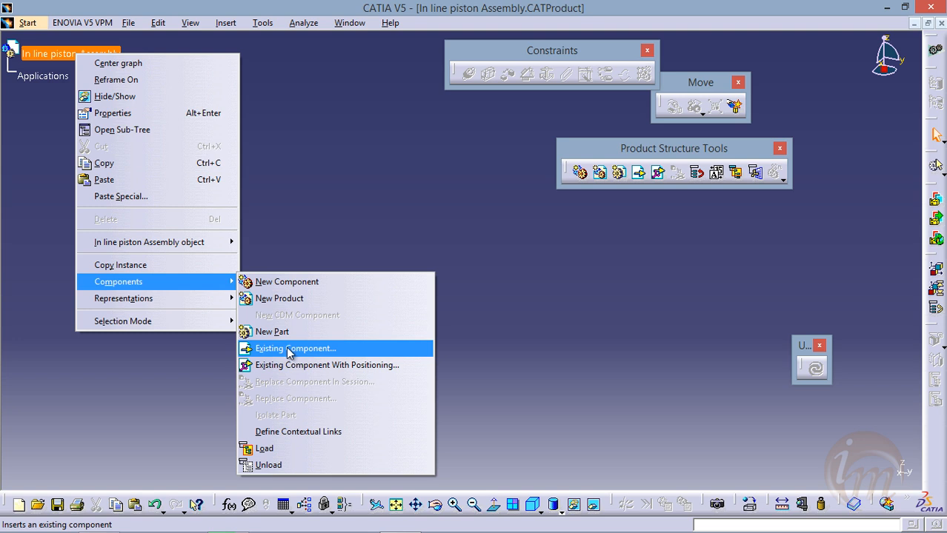
pyautogui.click(312, 348)
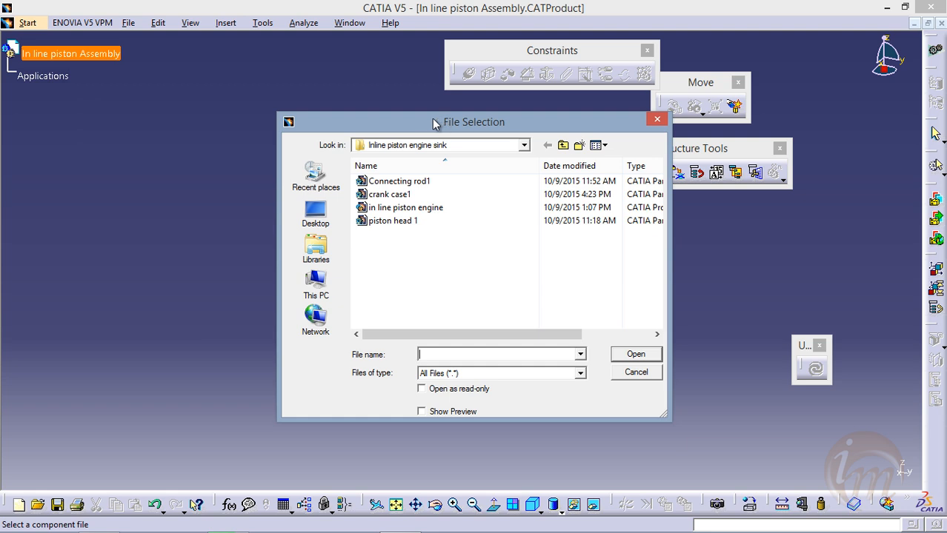
pyautogui.moveTo(433, 118); pyautogui.dragTo(272, 74)
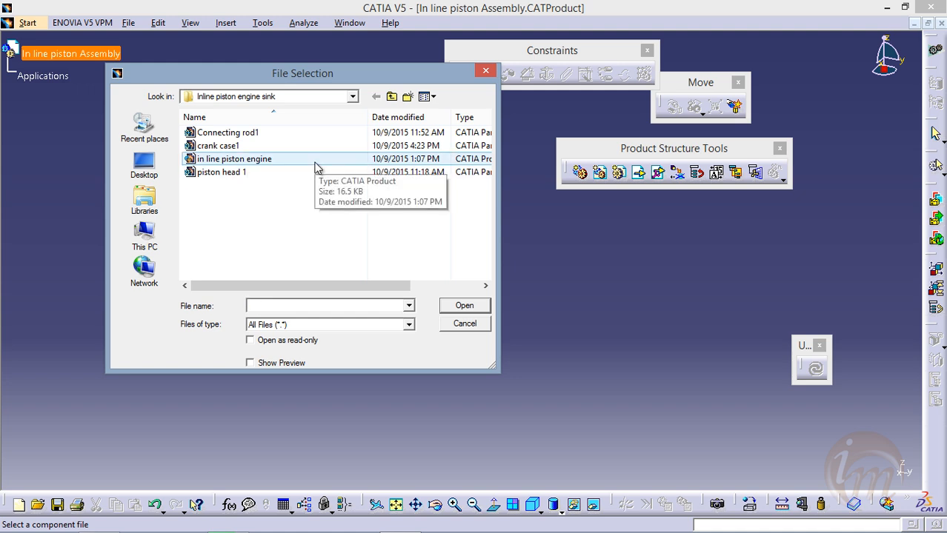
pyautogui.click(316, 162)
pyautogui.click(464, 306)
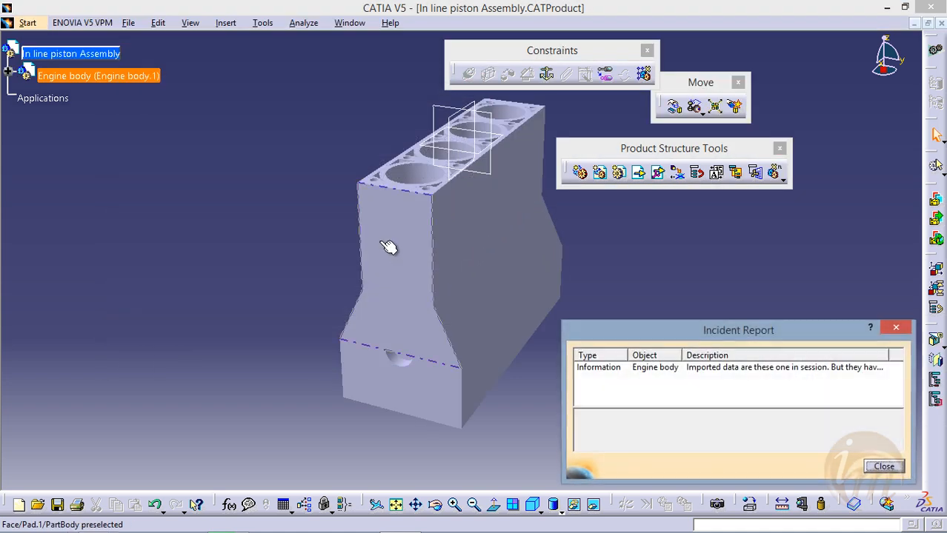
pyautogui.moveTo(421, 270)
pyautogui.mouseDown(button='middle')
pyautogui.moveTo(336, 267)
pyautogui.moveTo(414, 273)
pyautogui.mouseUp(button='middle')
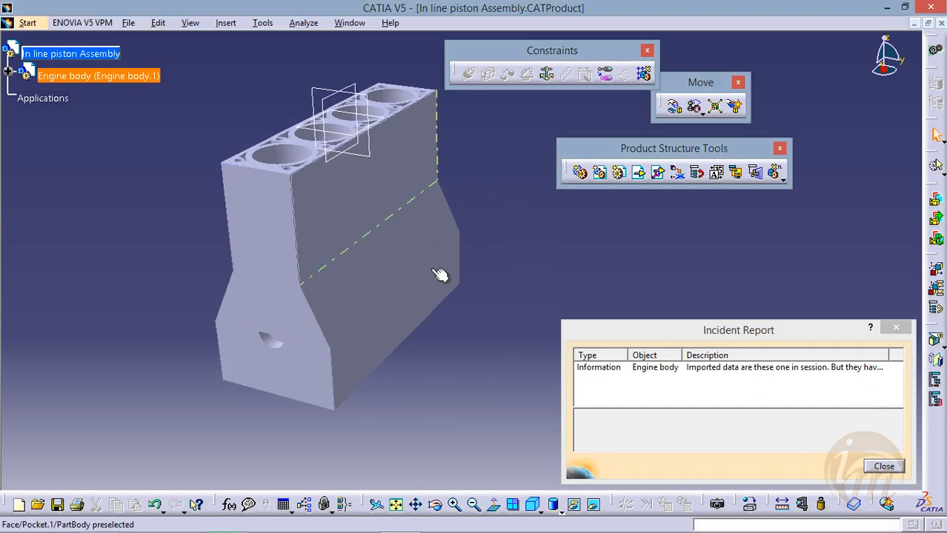
pyautogui.moveTo(665, 334); pyautogui.dragTo(587, 242)
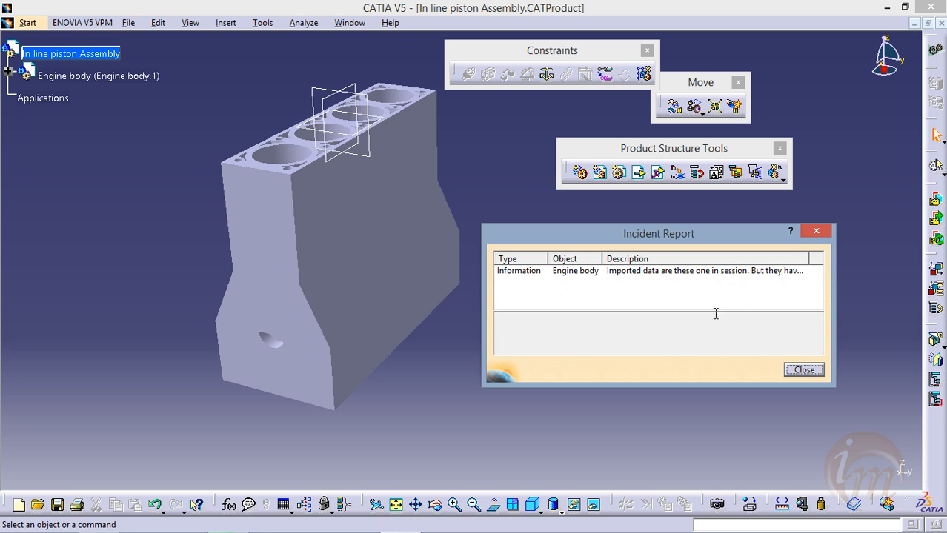
pyautogui.click(796, 369)
pyautogui.moveTo(408, 164); pyautogui.dragTo(285, 196, button='middle')
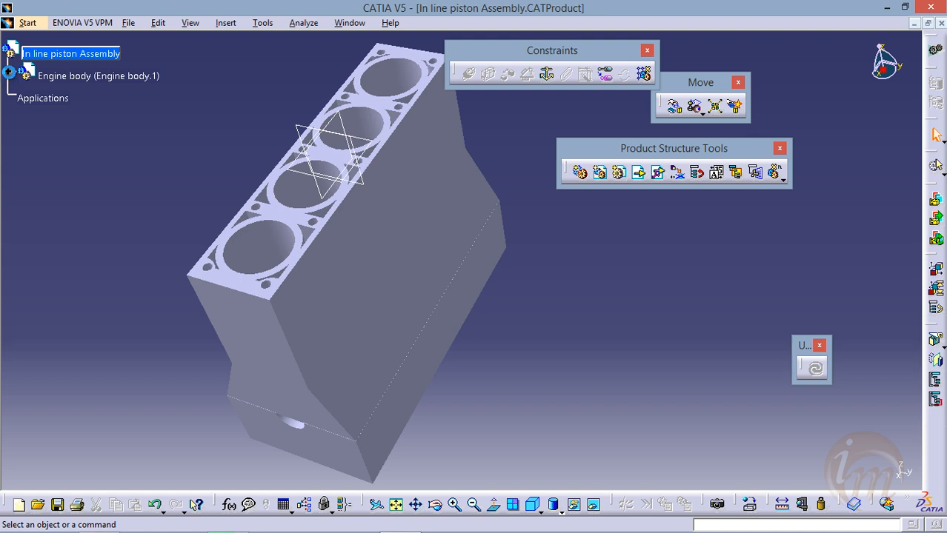
# Expand the Engine body node and hide Part1 (top body) to inspect the inside of the bottom body
pyautogui.click(9, 72)
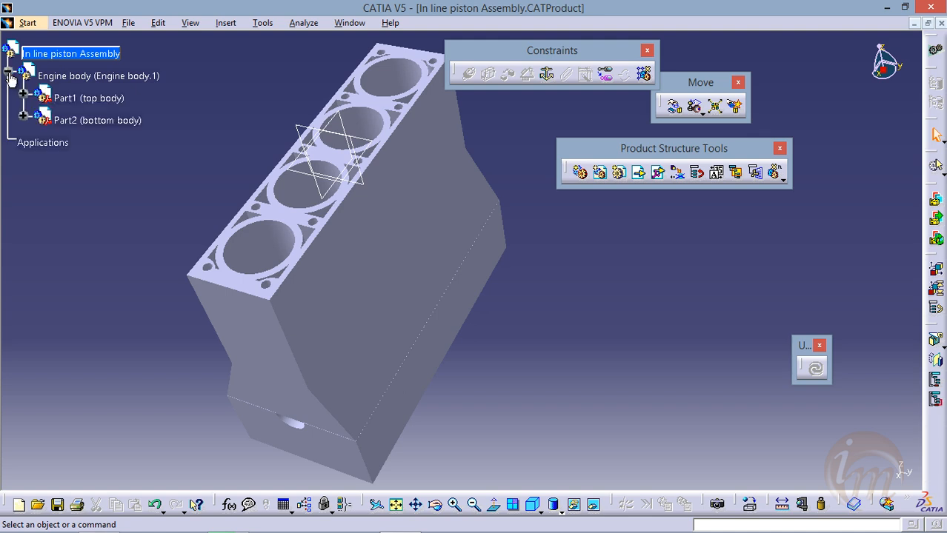
pyautogui.click(87, 99)
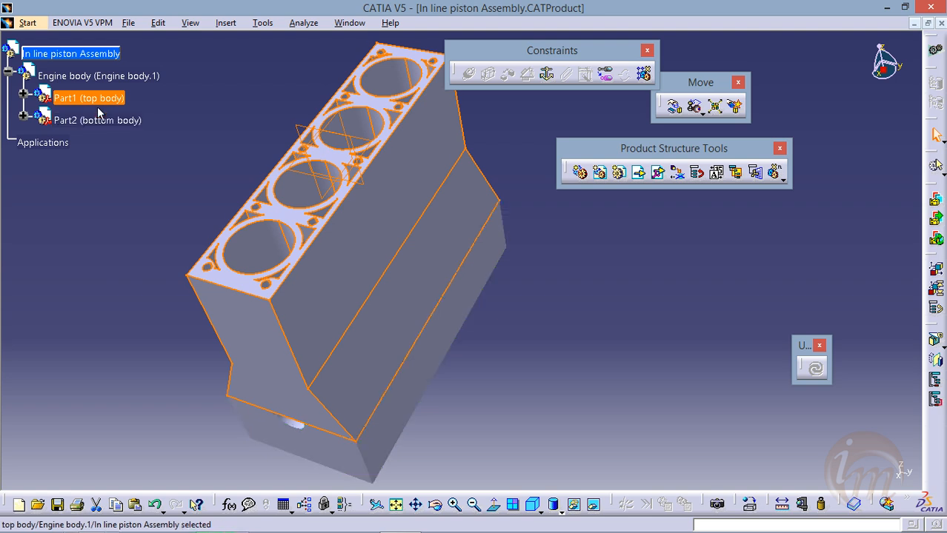
pyautogui.rightClick(87, 99)
pyautogui.click(126, 142)
pyautogui.moveTo(333, 297); pyautogui.dragTo(327, 225, button='middle')
pyautogui.moveTo(369, 256); pyautogui.dragTo(324, 249, button='middle')
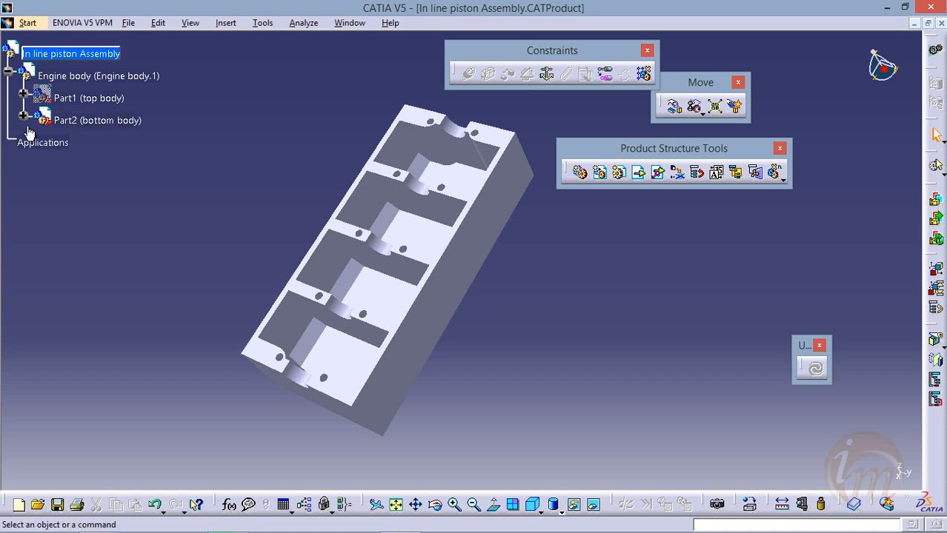
# Show Part1 (top body) again and collapse the Engine body node
pyautogui.click(85, 98)
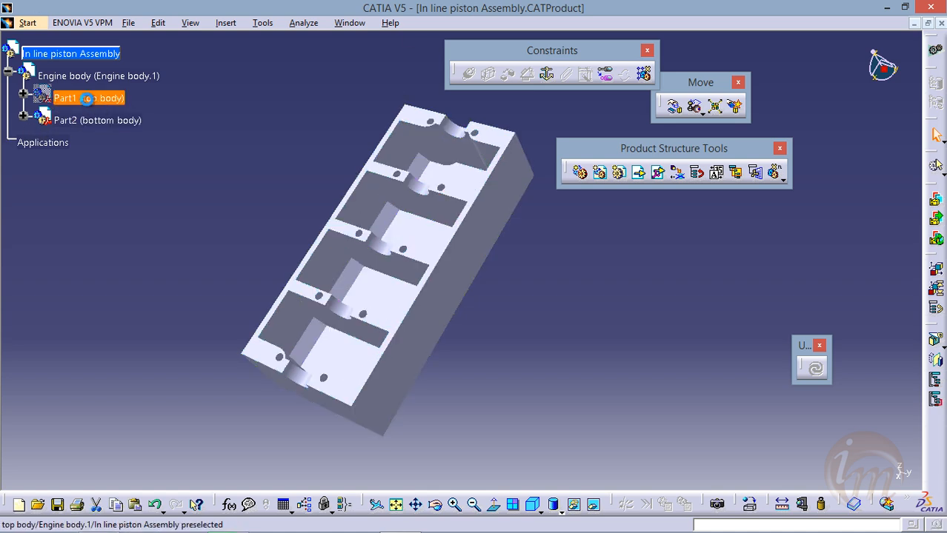
pyautogui.rightClick(86, 99)
pyautogui.click(145, 142)
pyautogui.moveTo(370, 159); pyautogui.dragTo(387, 205, button='middle')
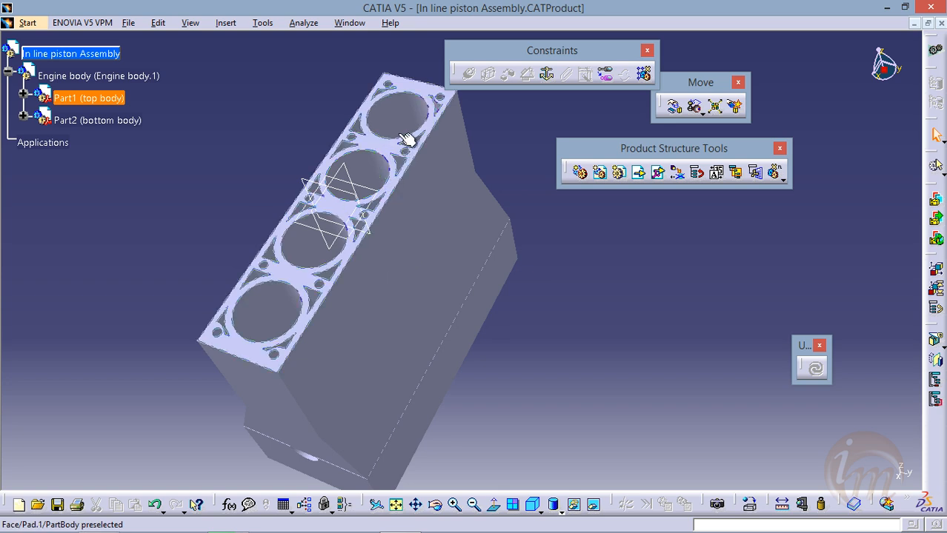
pyautogui.moveTo(436, 254); pyautogui.dragTo(358, 287, button='middle')
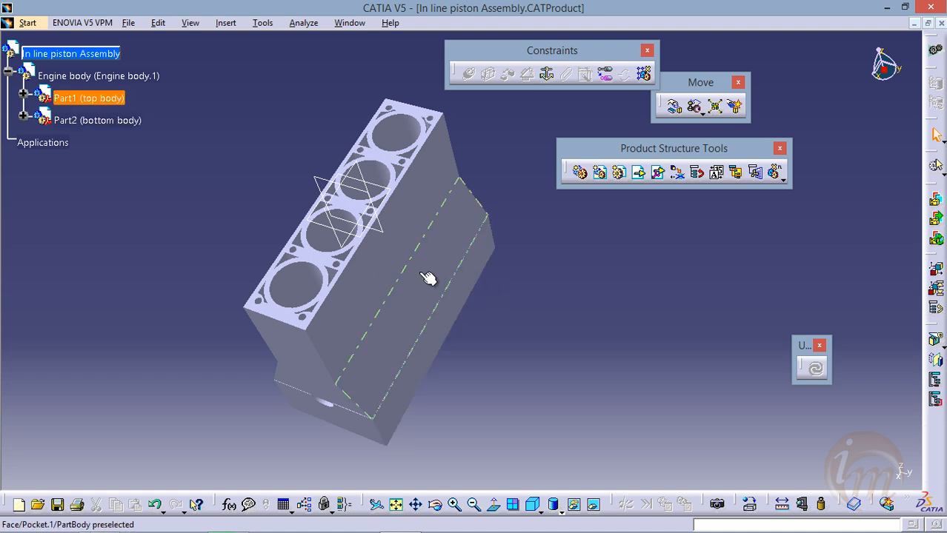
pyautogui.moveTo(257, 238); pyautogui.dragTo(281, 239, button='middle')
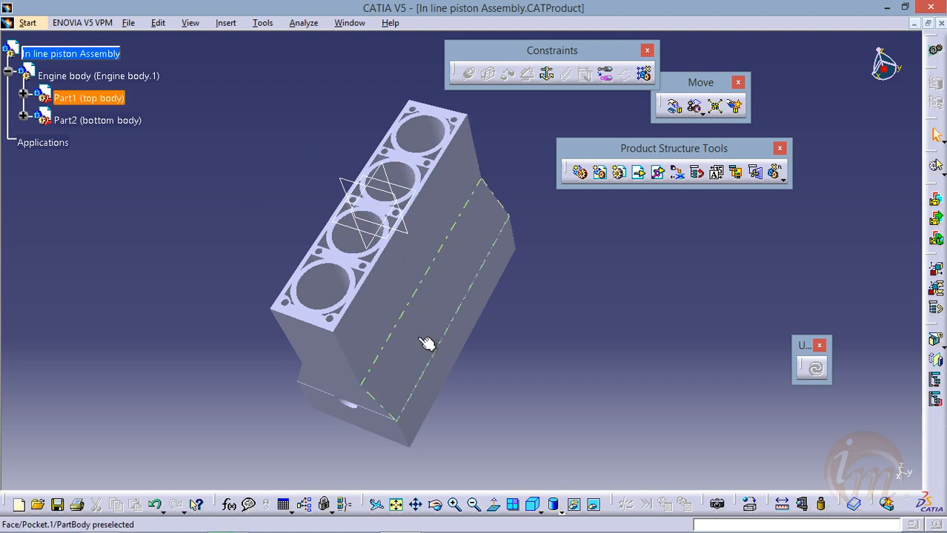
pyautogui.click(8, 72)
# Insert the existing component "crank case1" into In line piston Assembly
pyautogui.moveTo(387, 351); pyautogui.dragTo(248, 346, button='middle')
pyautogui.moveTo(367, 330); pyautogui.dragTo(423, 360, button='middle')
pyautogui.click(83, 54)
pyautogui.rightClick(77, 53)
pyautogui.moveTo(185, 278)
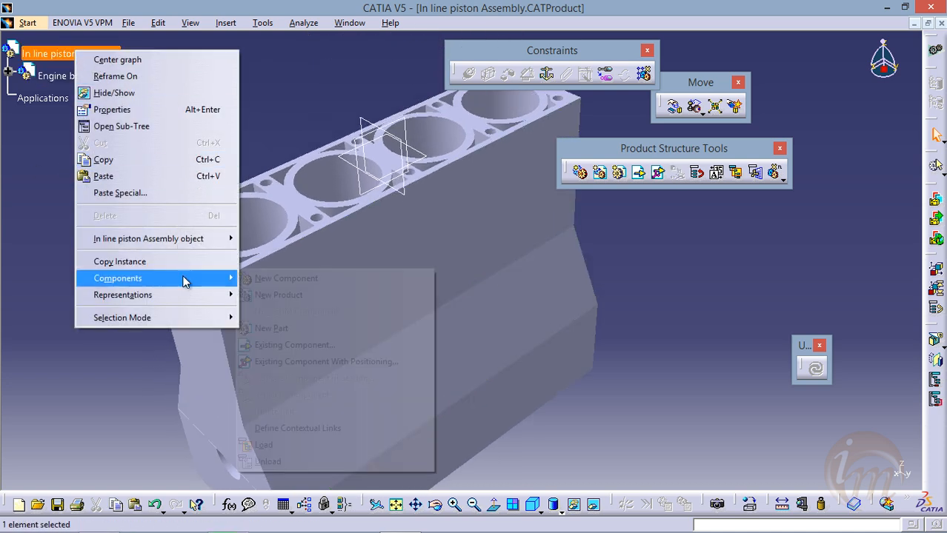
pyautogui.click(282, 344)
pyautogui.click(224, 146)
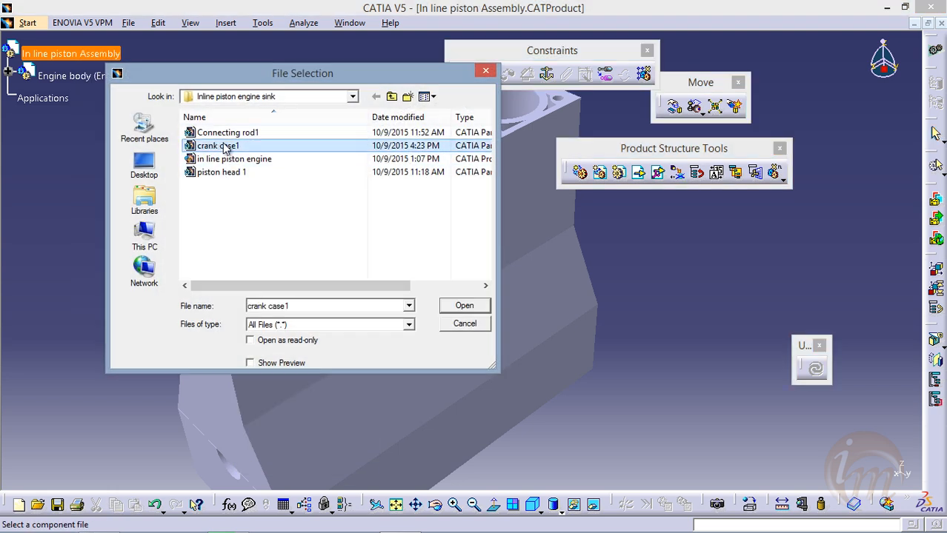
pyautogui.click(462, 310)
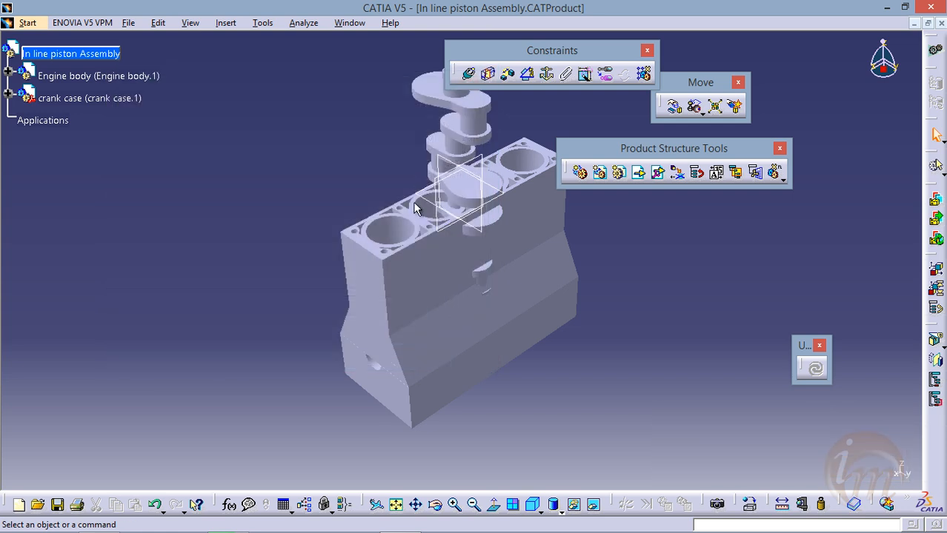
# Examine the Manipulation tool's options for dragging along the Y, X and Z axes, then close it
pyautogui.moveTo(324, 239); pyautogui.dragTo(364, 194, button='middle')
pyautogui.moveTo(394, 233)
pyautogui.mouseDown(button='middle')
pyautogui.moveTo(407, 234)
pyautogui.moveTo(386, 211)
pyautogui.moveTo(361, 320)
pyautogui.moveTo(395, 240)
pyautogui.mouseUp(button='middle')
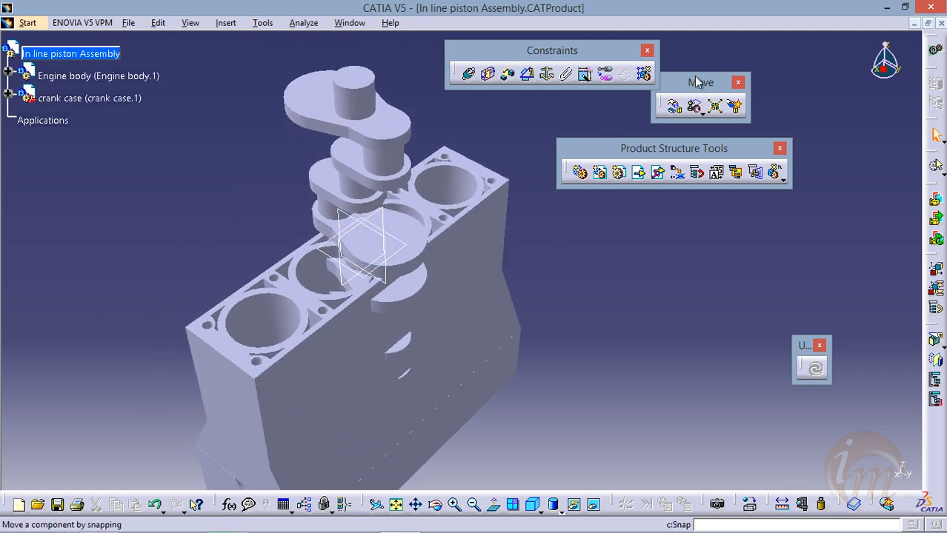
pyautogui.click(678, 112)
pyautogui.moveTo(806, 95); pyautogui.dragTo(671, 130)
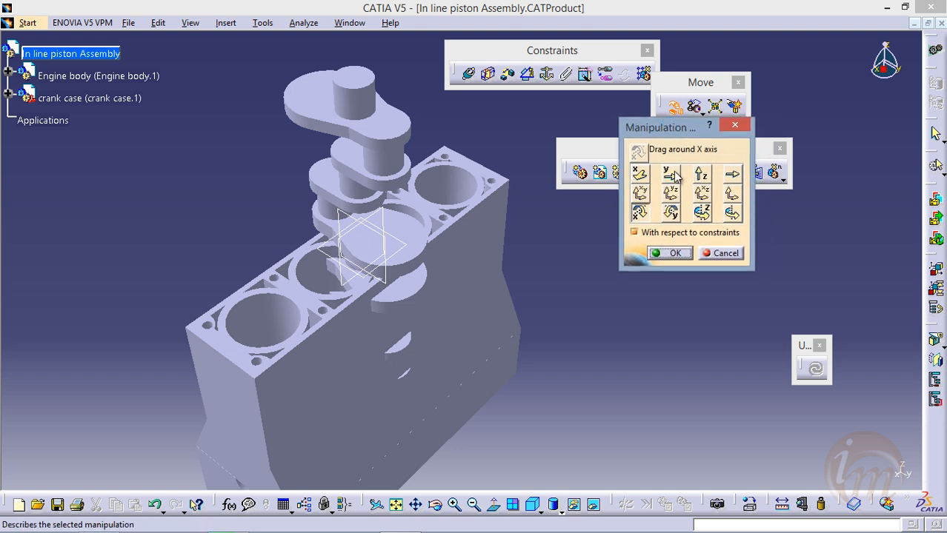
pyautogui.click(671, 175)
pyautogui.click(640, 180)
pyautogui.click(701, 176)
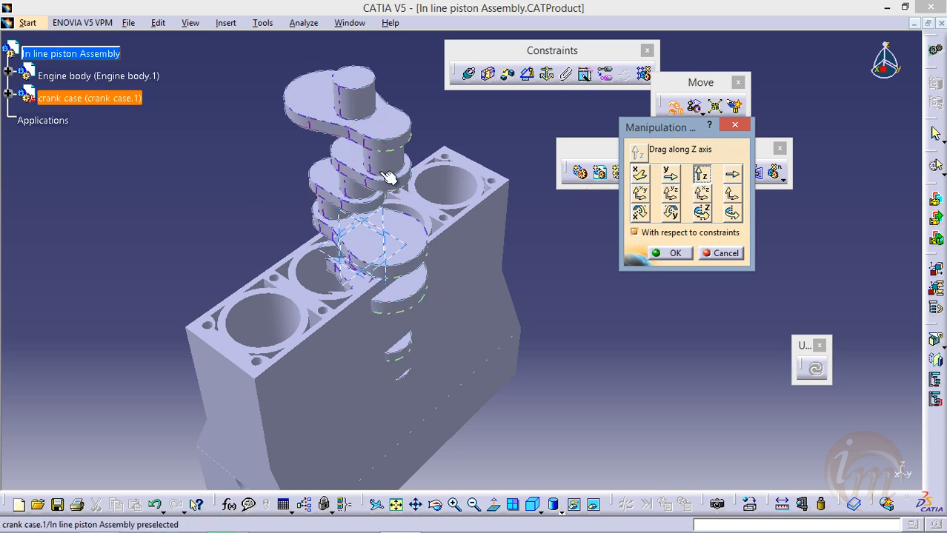
pyautogui.click(674, 254)
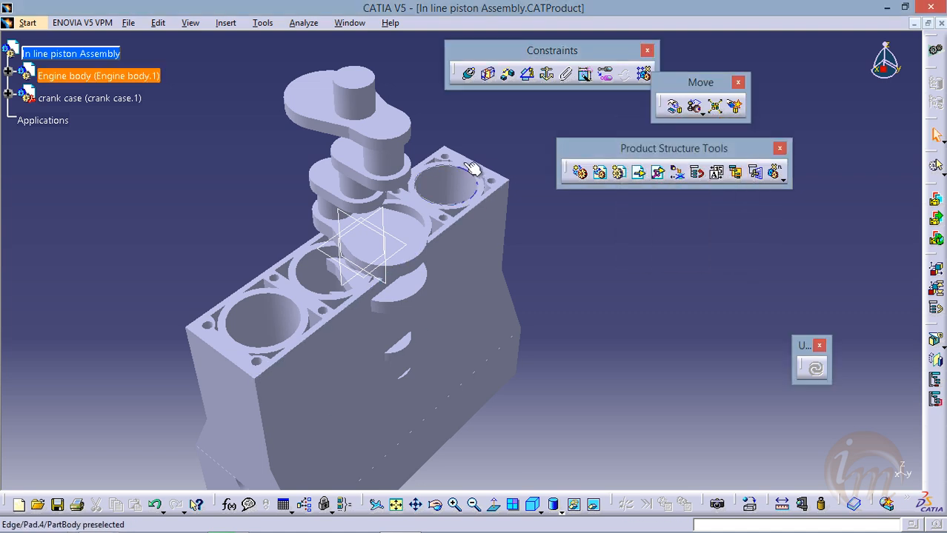
pyautogui.moveTo(455, 228); pyautogui.dragTo(387, 311, button='middle')
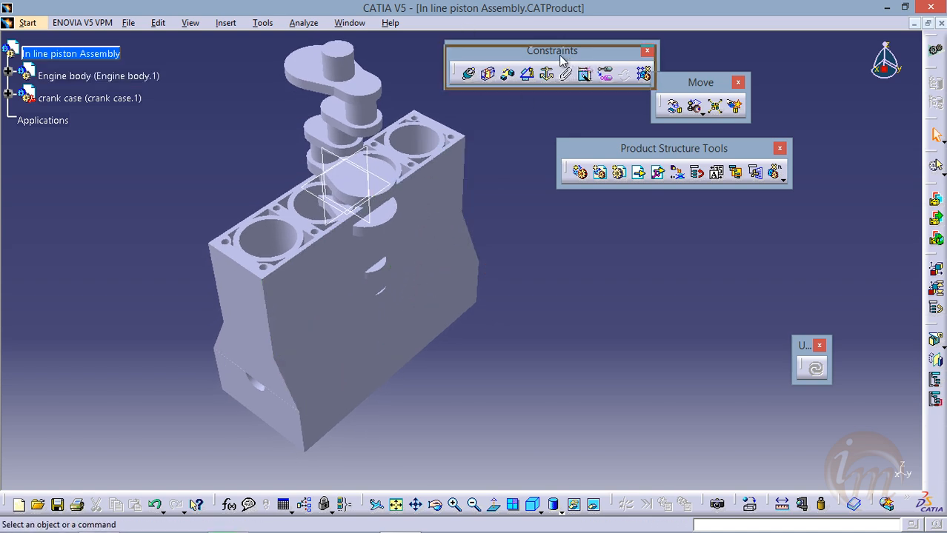
pyautogui.moveTo(541, 48); pyautogui.dragTo(535, 55)
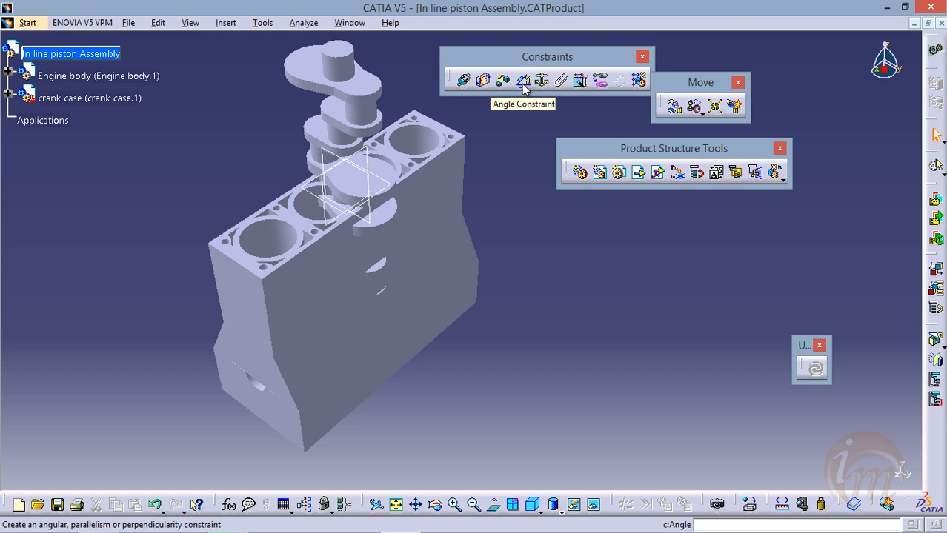
pyautogui.moveTo(469, 227); pyautogui.dragTo(419, 185, button='middle')
pyautogui.moveTo(367, 224); pyautogui.dragTo(377, 184, button='middle')
pyautogui.moveTo(400, 230); pyautogui.dragTo(387, 249, button='middle')
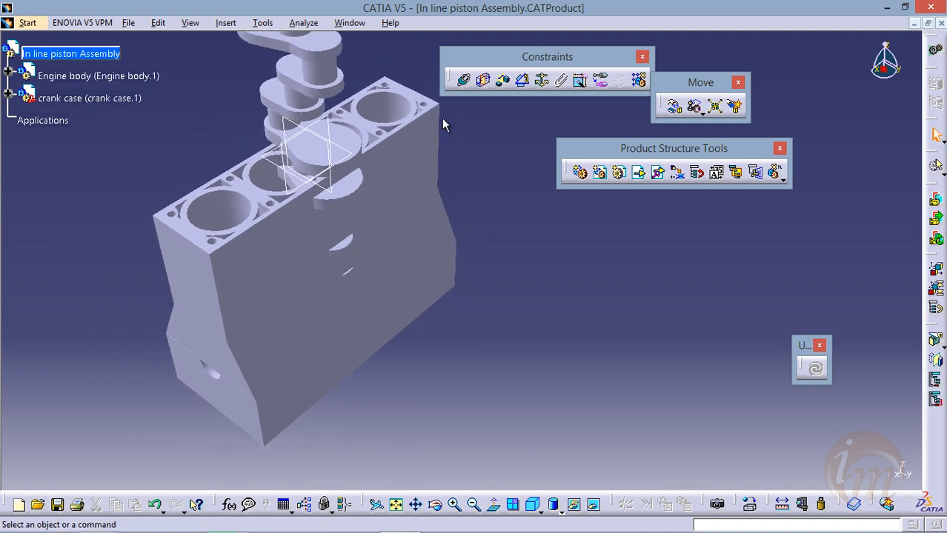
# Fix the Engine body component in place with a Fix Component constraint
pyautogui.click(541, 80)
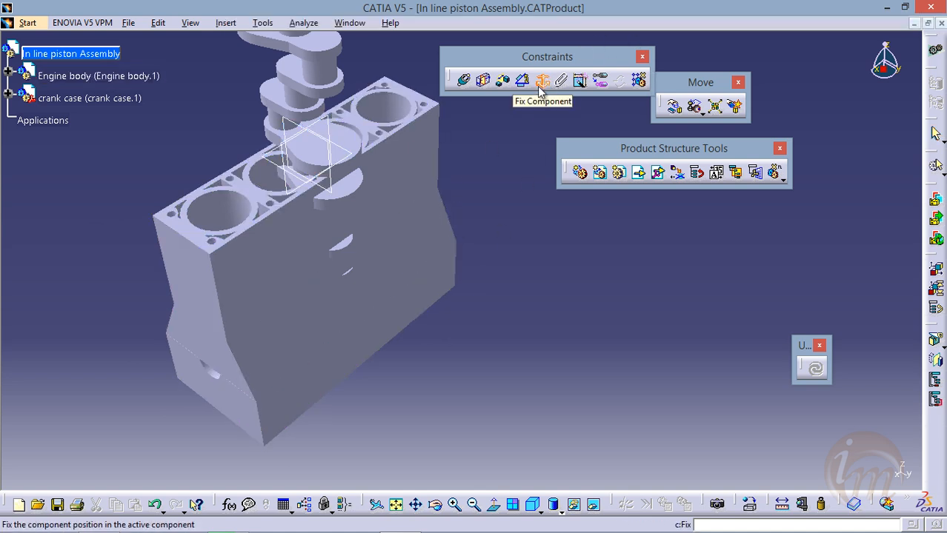
pyautogui.click(413, 152)
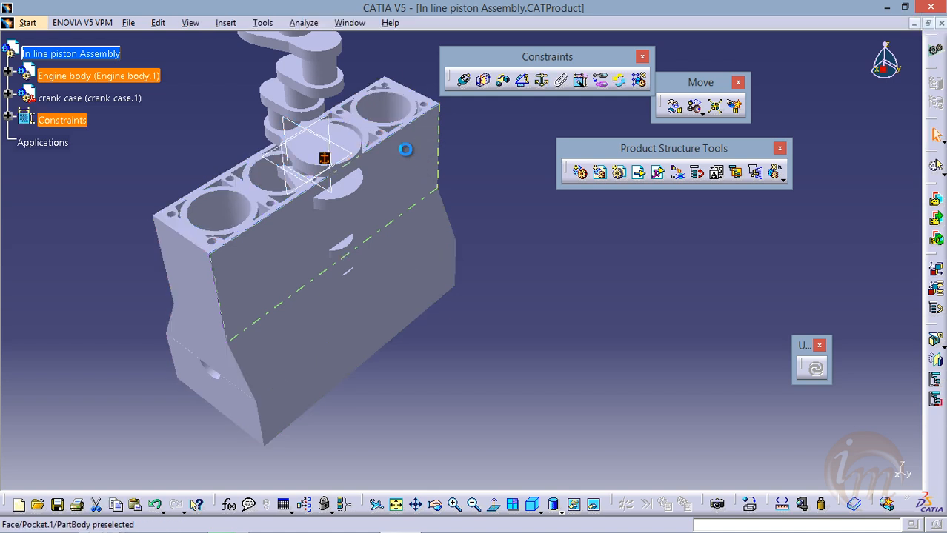
# Add a coincidence constraint between the axis of the crank case's end shaft and the axis of the round opening in the engine body's lower end face
pyautogui.moveTo(389, 208); pyautogui.dragTo(406, 228, button='middle')
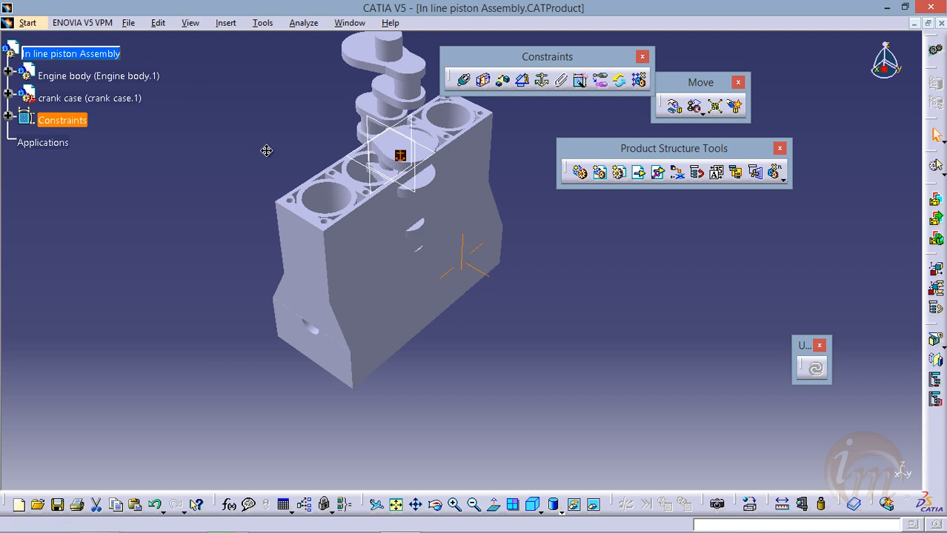
pyautogui.moveTo(266, 151); pyautogui.dragTo(242, 202, button='middle')
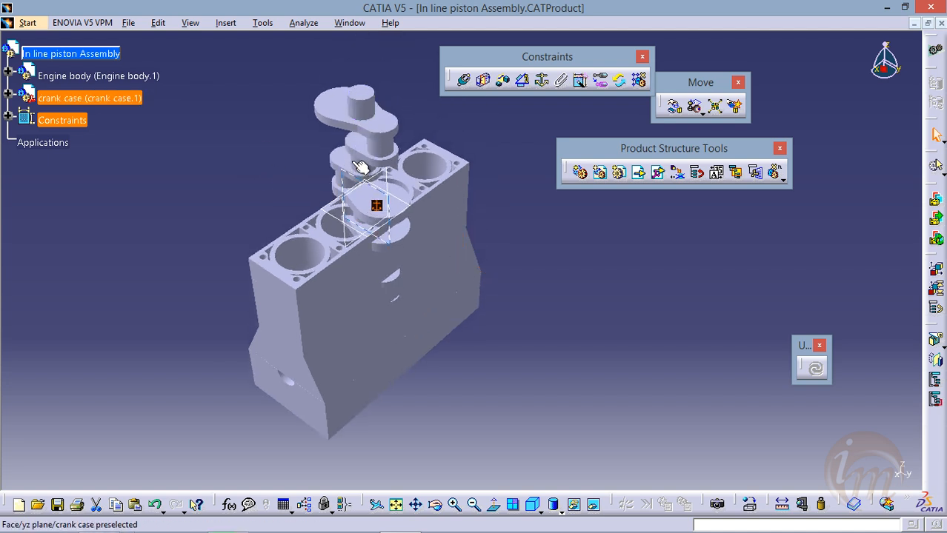
pyautogui.moveTo(352, 137); pyautogui.dragTo(354, 103, button='middle')
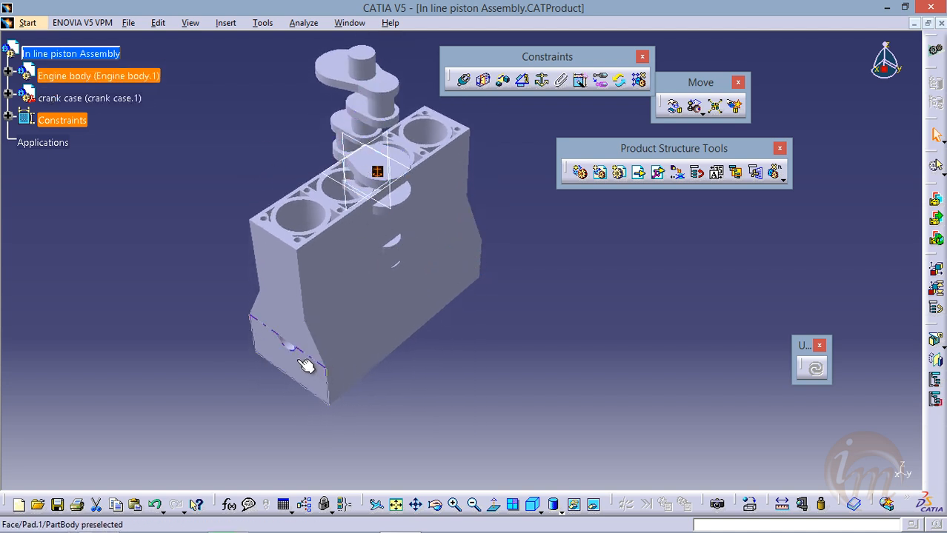
pyautogui.moveTo(363, 332); pyautogui.dragTo(469, 275, button='middle')
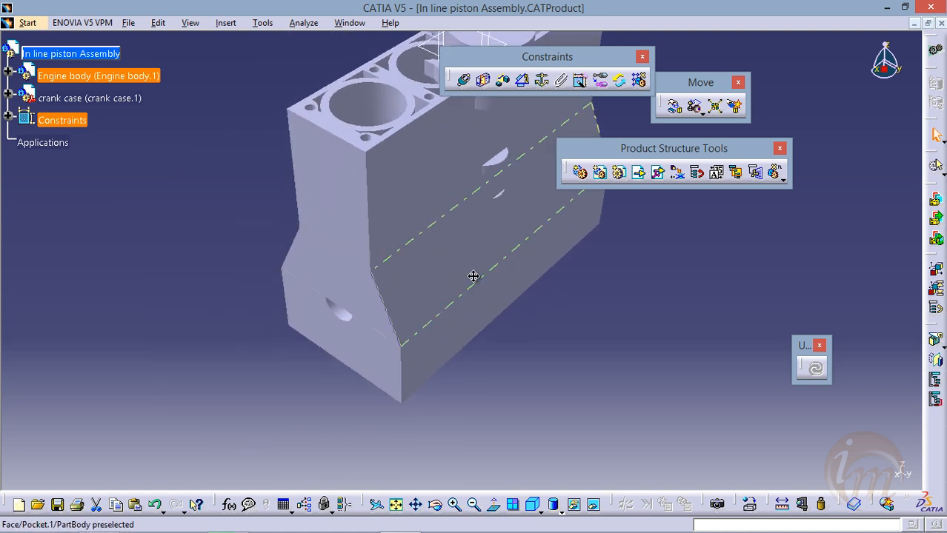
pyautogui.moveTo(418, 155); pyautogui.dragTo(338, 264, button='middle')
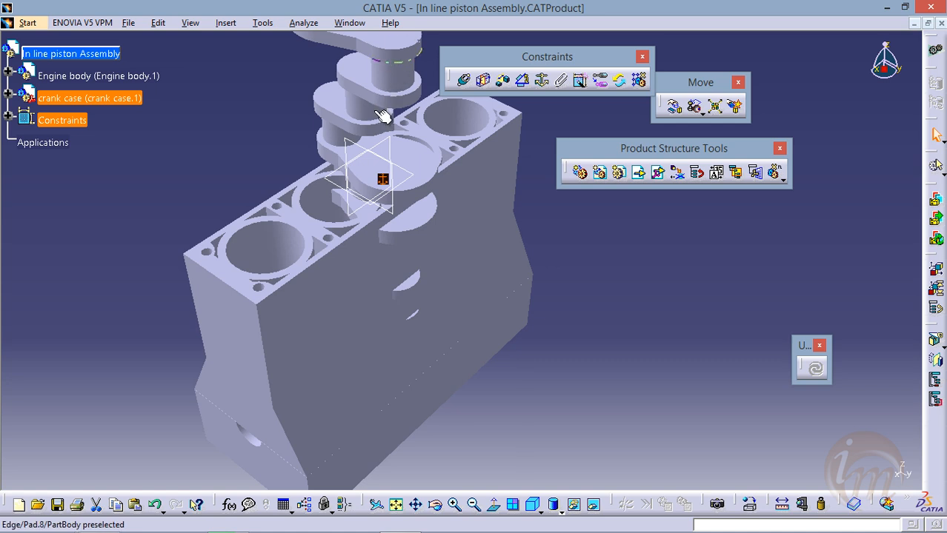
pyautogui.keyDown('ctrl'); pyautogui.moveTo(381, 150); pyautogui.dragTo(382, 194, button='middle'); pyautogui.keyUp('ctrl')
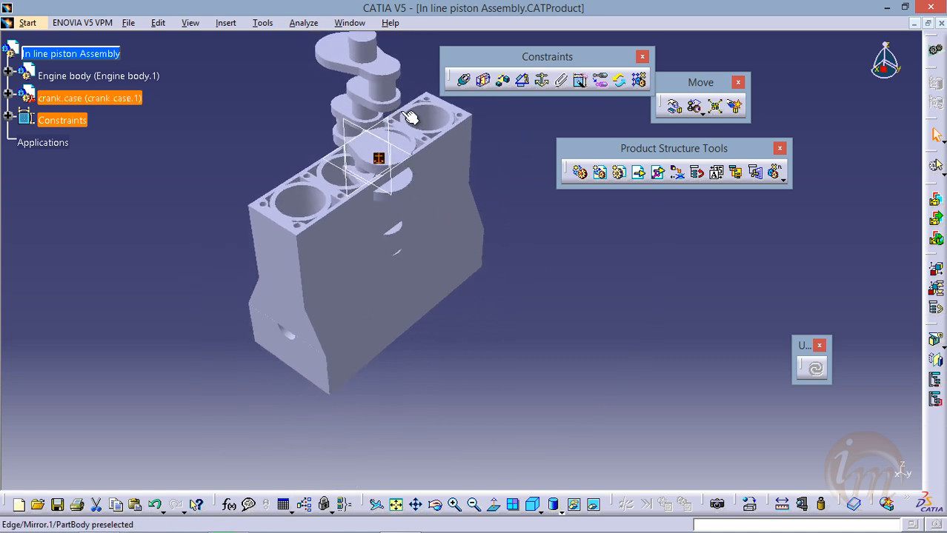
pyautogui.click(463, 82)
pyautogui.moveTo(429, 195); pyautogui.dragTo(422, 265, button='middle')
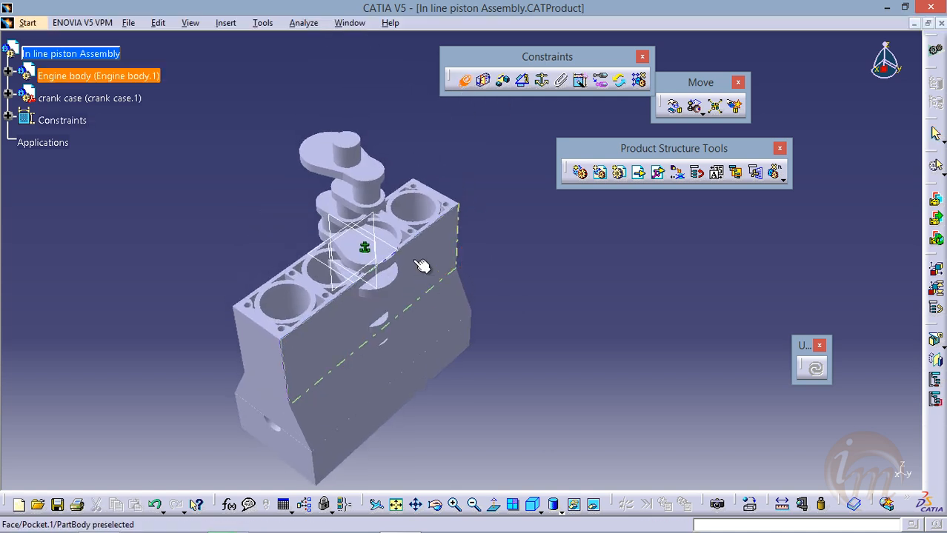
pyautogui.moveTo(370, 190); pyautogui.dragTo(407, 172, button='middle')
pyautogui.moveTo(389, 215); pyautogui.dragTo(453, 170, button='middle')
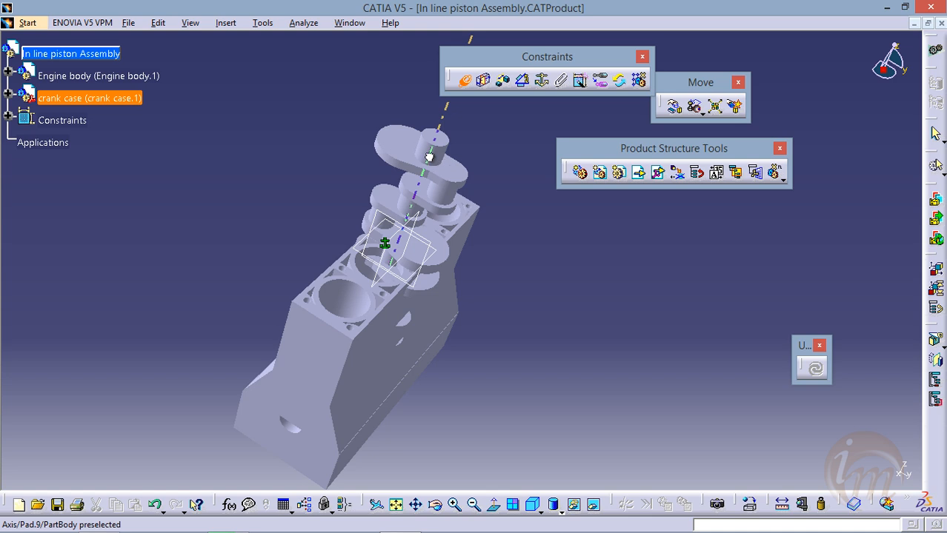
pyautogui.click(438, 161)
pyautogui.moveTo(449, 211); pyautogui.dragTo(337, 190, button='middle')
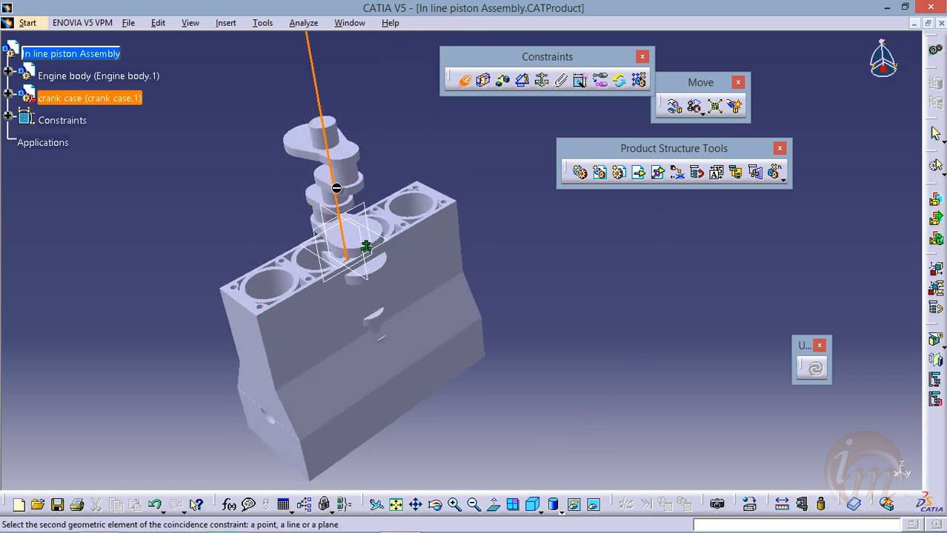
pyautogui.moveTo(349, 230); pyautogui.dragTo(391, 253, button='middle')
pyautogui.moveTo(373, 306); pyautogui.dragTo(456, 185, button='middle')
pyautogui.moveTo(412, 279); pyautogui.dragTo(411, 245, button='middle')
pyautogui.moveTo(335, 311); pyautogui.dragTo(305, 311, button='middle')
pyautogui.moveTo(413, 250); pyautogui.dragTo(436, 306, button='middle')
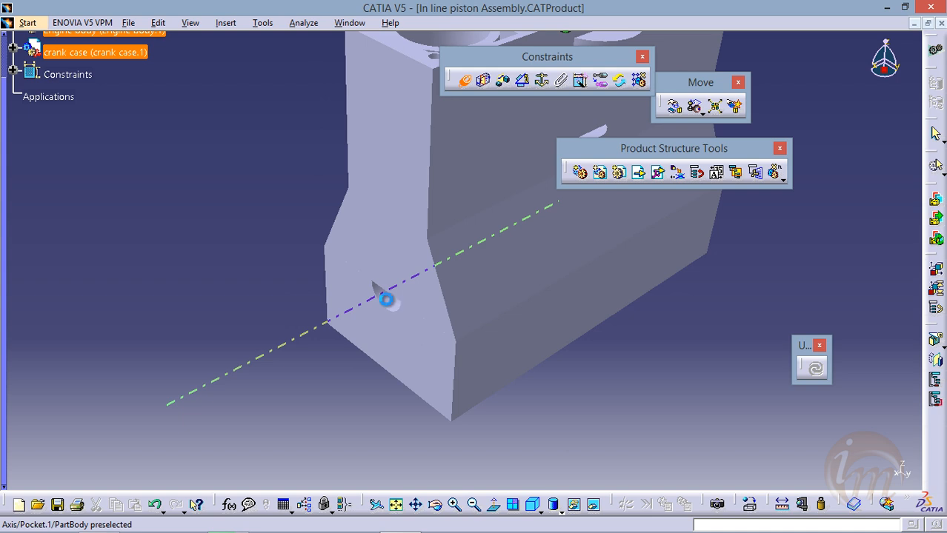
pyautogui.click(383, 298)
# Update the assembly to apply the crank case's coincidence constraint, with the Update toolbar moved closer to the other toolbars
pyautogui.moveTo(453, 203); pyautogui.dragTo(370, 286, button='middle')
pyautogui.moveTo(372, 361); pyautogui.dragTo(406, 278, button='middle')
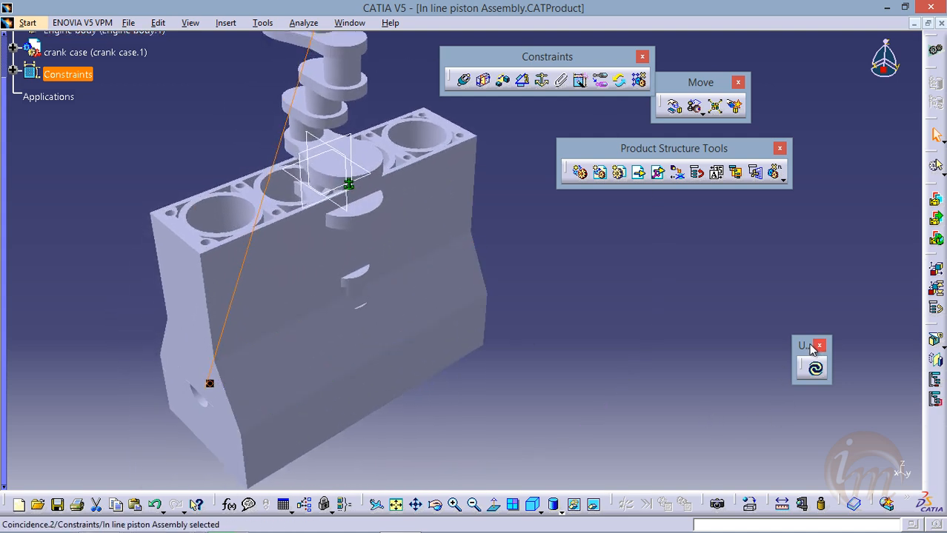
pyautogui.moveTo(800, 346); pyautogui.dragTo(713, 250)
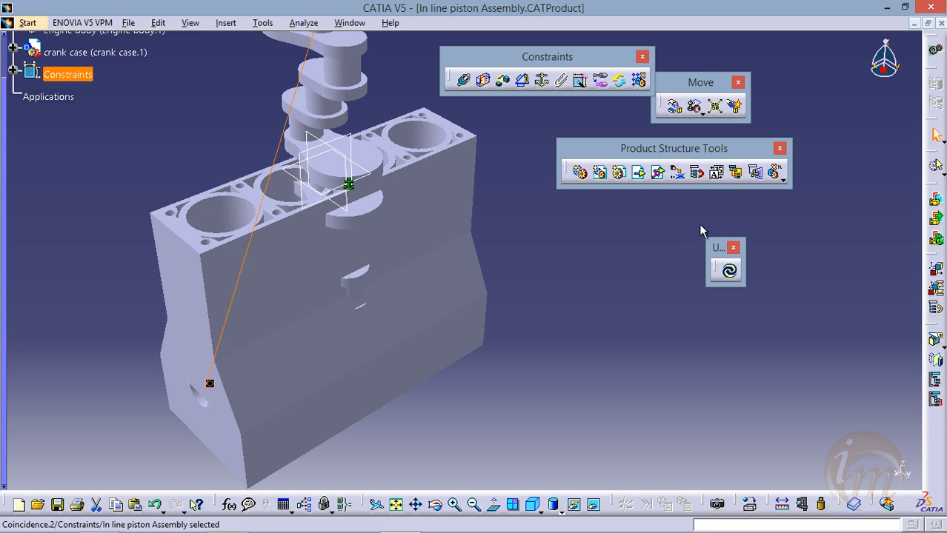
pyautogui.click(731, 272)
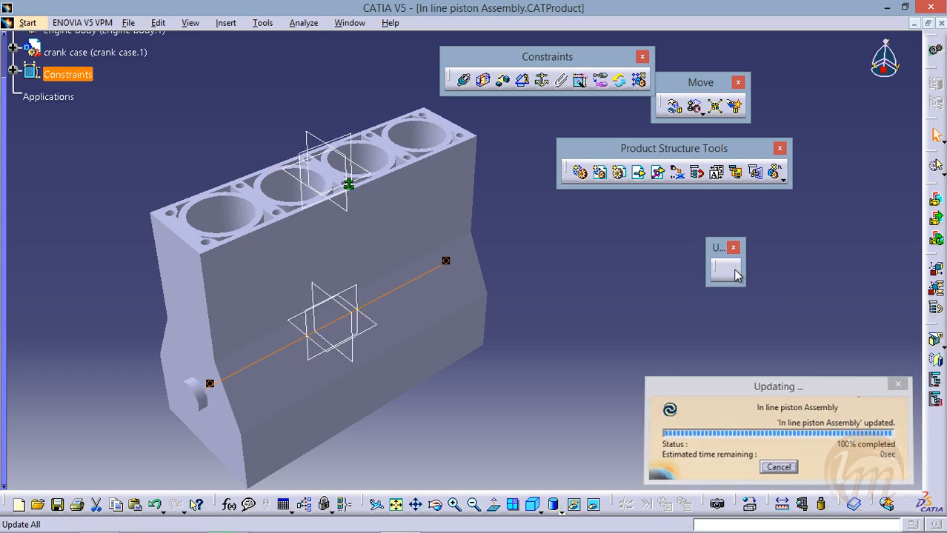
# Inspect the crank case's alignment inside the engine body from several angles
pyautogui.moveTo(400, 330); pyautogui.dragTo(492, 283, button='middle')
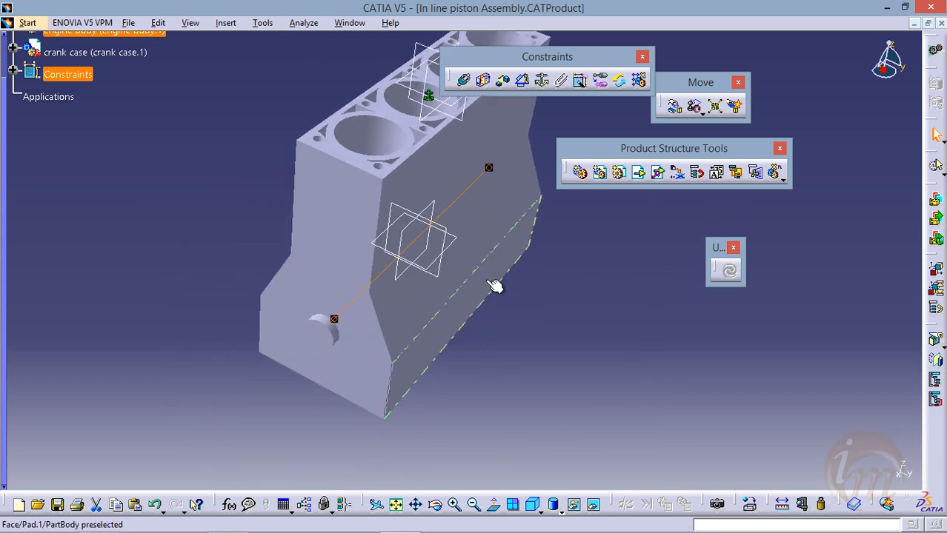
pyautogui.moveTo(434, 275); pyautogui.dragTo(367, 328, button='middle')
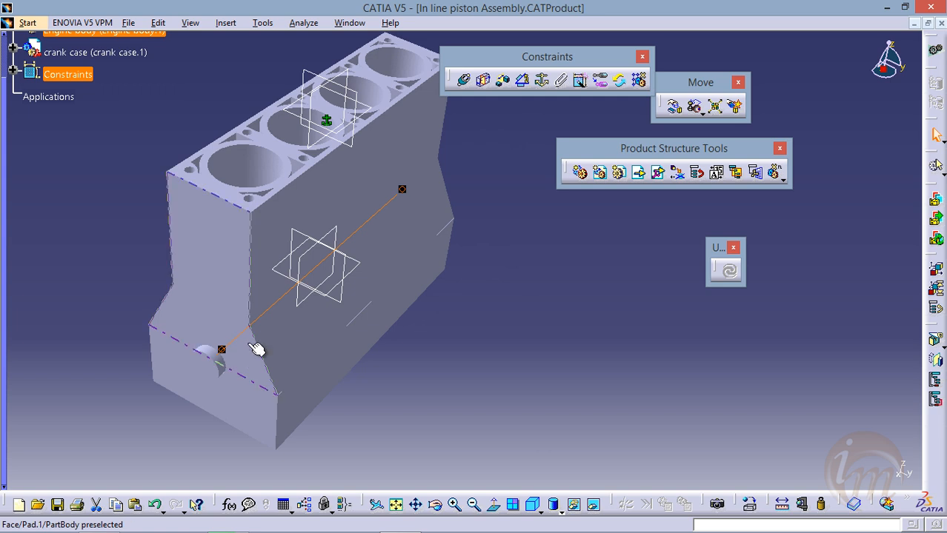
pyautogui.moveTo(402, 330); pyautogui.dragTo(429, 320, button='middle')
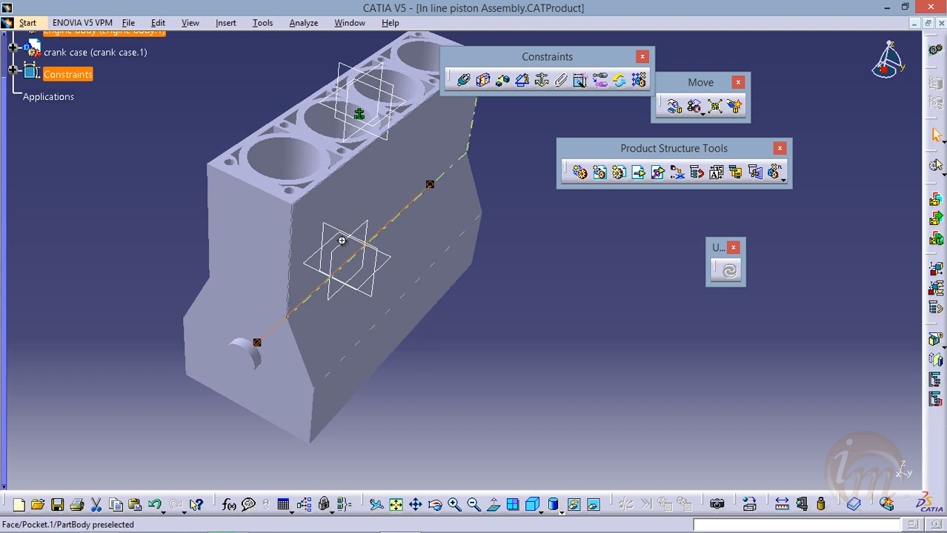
pyautogui.moveTo(343, 246); pyautogui.dragTo(384, 283, button='middle')
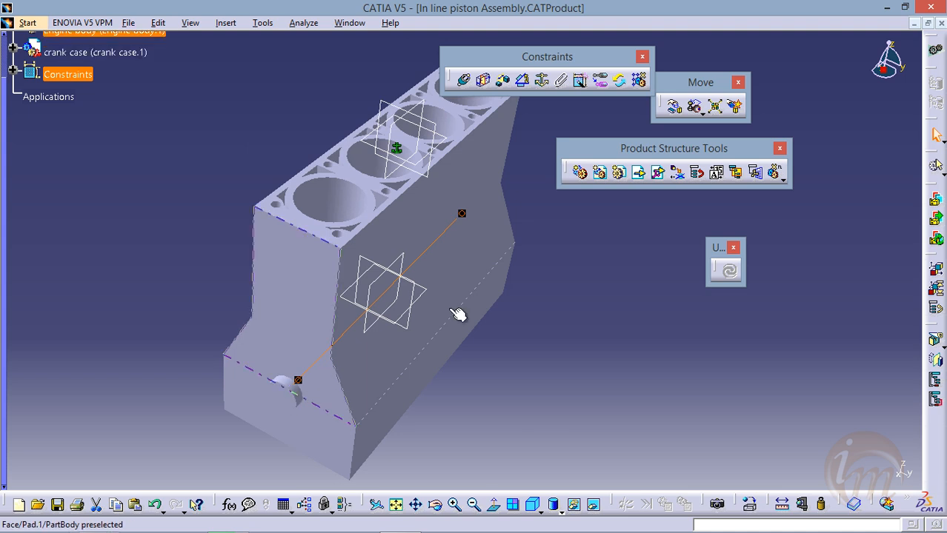
pyautogui.moveTo(391, 346); pyautogui.dragTo(350, 323, button='middle')
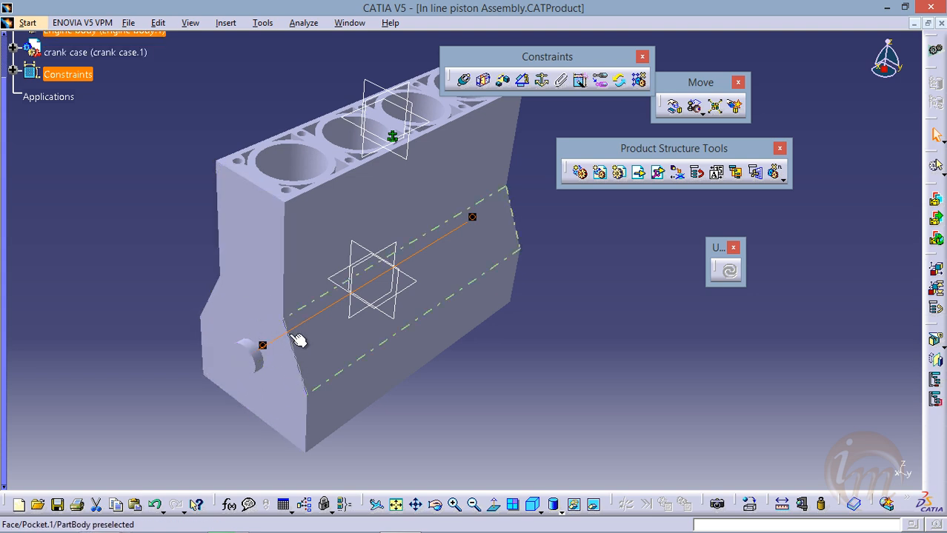
pyautogui.moveTo(383, 163); pyautogui.dragTo(414, 190, button='middle')
pyautogui.moveTo(384, 280); pyautogui.dragTo(422, 286, button='middle')
pyautogui.click(429, 288)
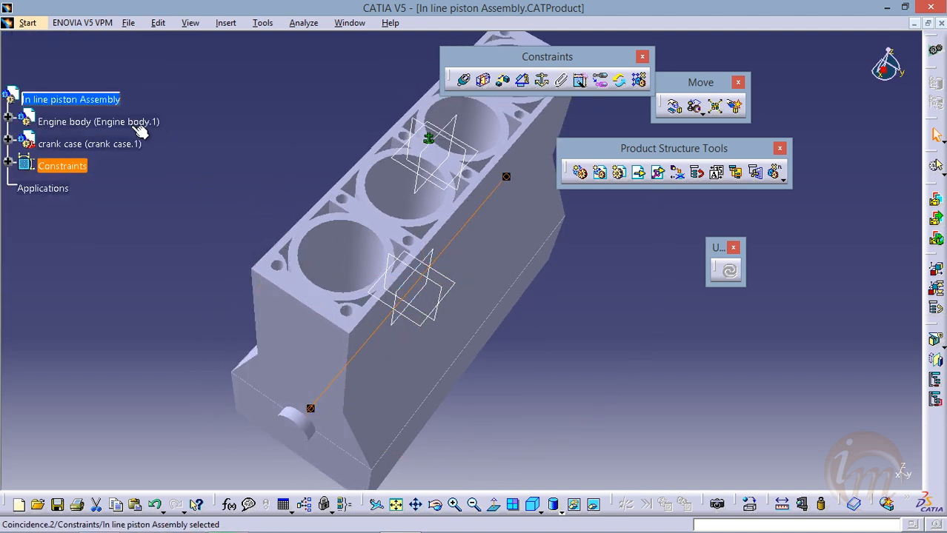
# Insert the existing component "Connecting rod1" into In line piston Assembly
pyautogui.click(67, 100)
pyautogui.rightClick(67, 99)
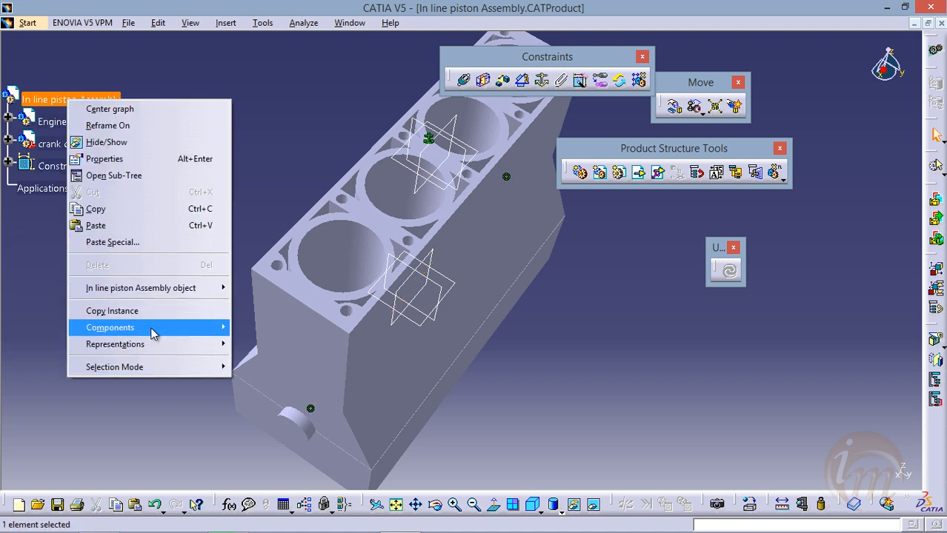
pyautogui.moveTo(151, 333)
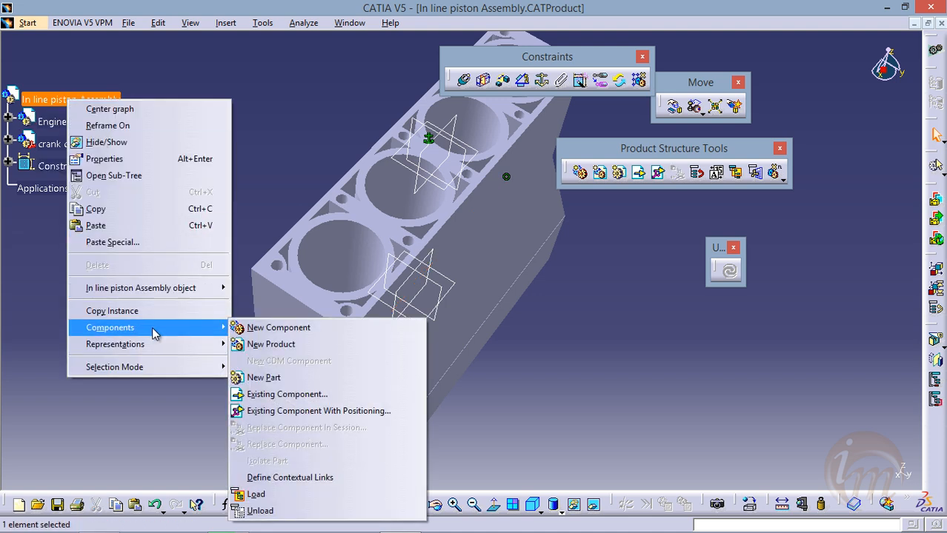
pyautogui.click(282, 394)
pyautogui.moveTo(371, 72); pyautogui.dragTo(482, 56)
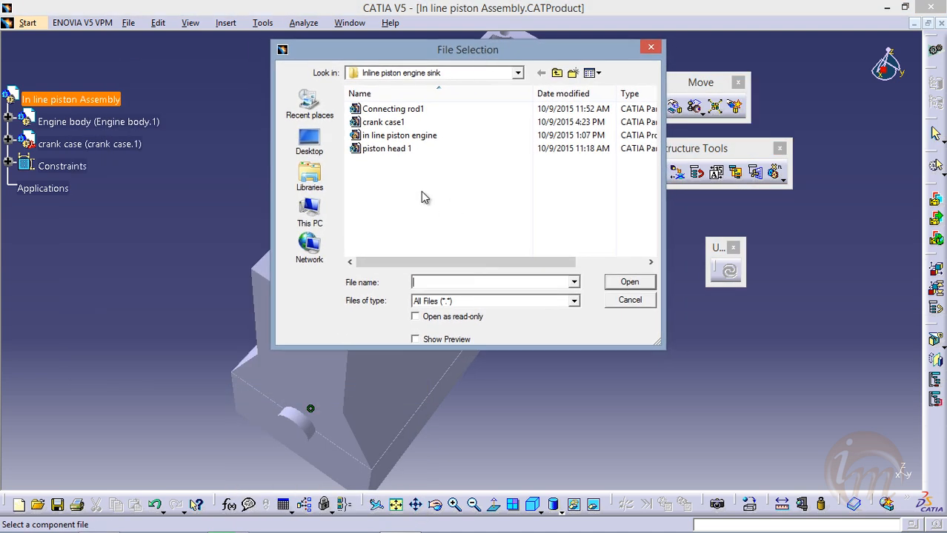
pyautogui.click(447, 111)
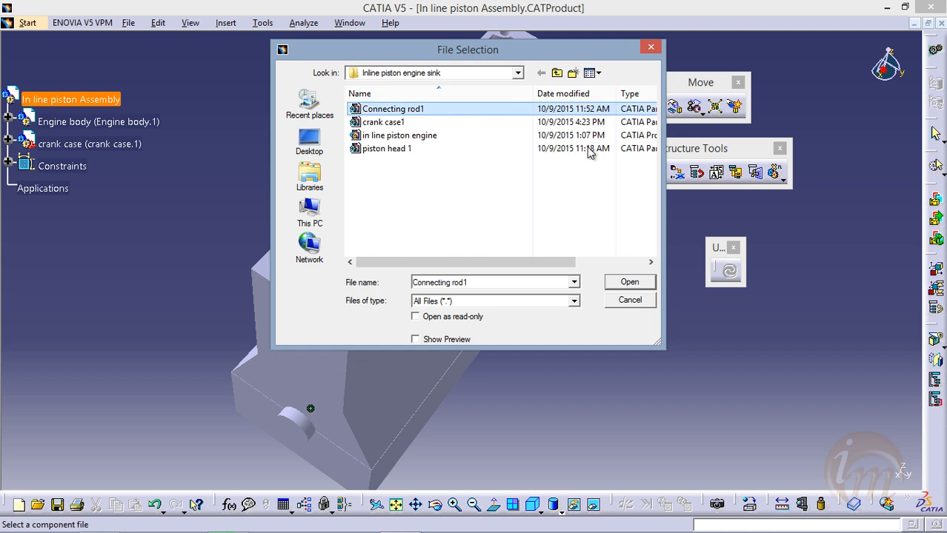
pyautogui.click(629, 283)
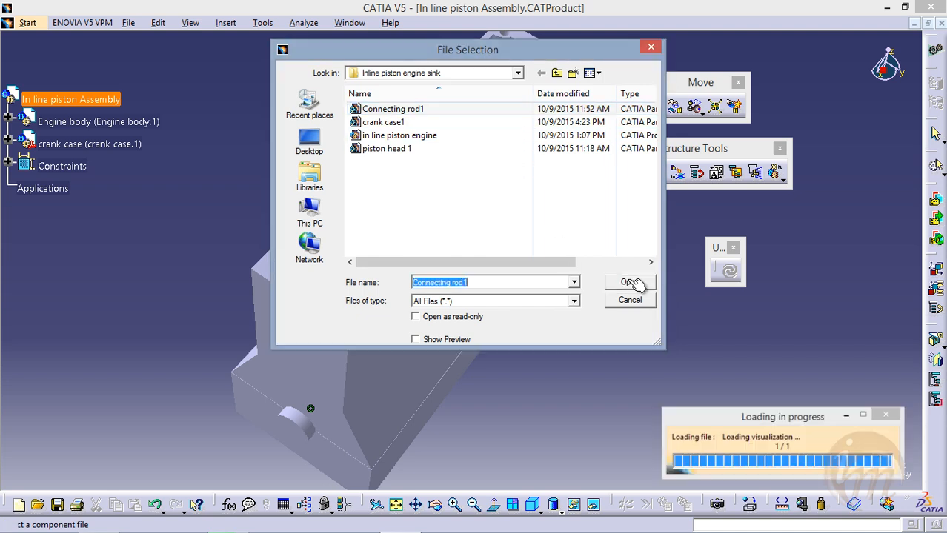
# Examine the connecting rod's position relative to the engine body's cylinder bores
pyautogui.moveTo(495, 255); pyautogui.dragTo(400, 263, button='middle')
pyautogui.moveTo(359, 239); pyautogui.dragTo(349, 188, button='middle')
pyautogui.moveTo(363, 245); pyautogui.dragTo(429, 250, button='middle')
pyautogui.moveTo(355, 275); pyautogui.dragTo(451, 322, button='middle')
pyautogui.moveTo(433, 274); pyautogui.dragTo(437, 254, button='middle')
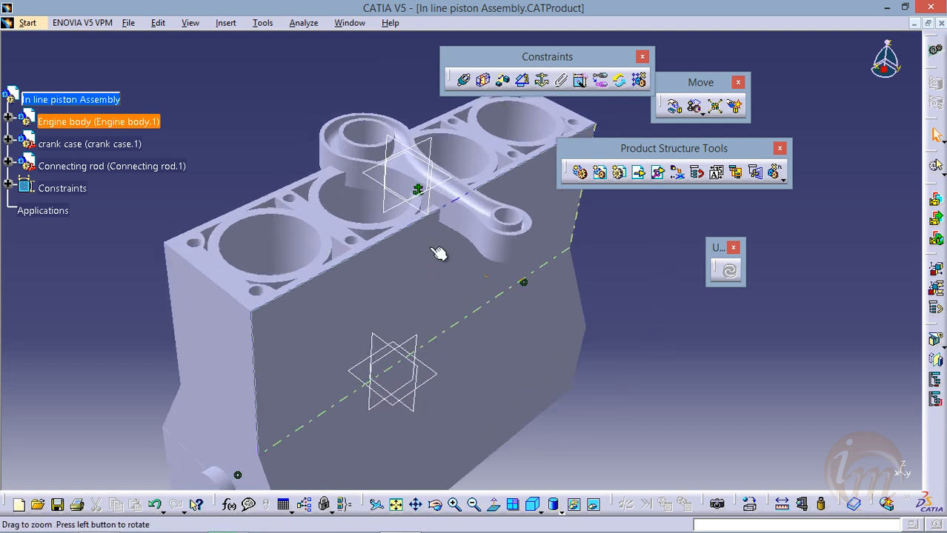
pyautogui.moveTo(364, 318); pyautogui.dragTo(448, 289, button='middle')
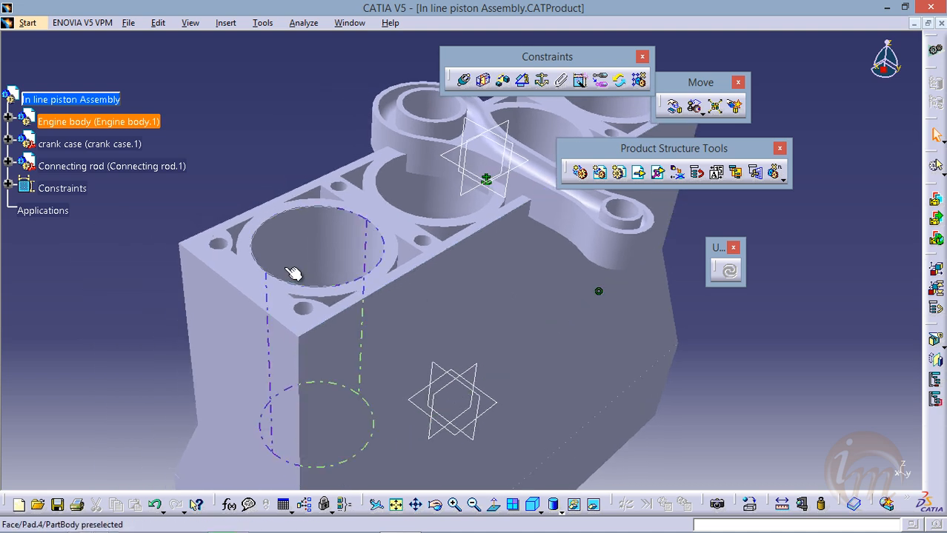
pyautogui.scroll(-2, 287, 267)
pyautogui.scroll(1, 286, 266)
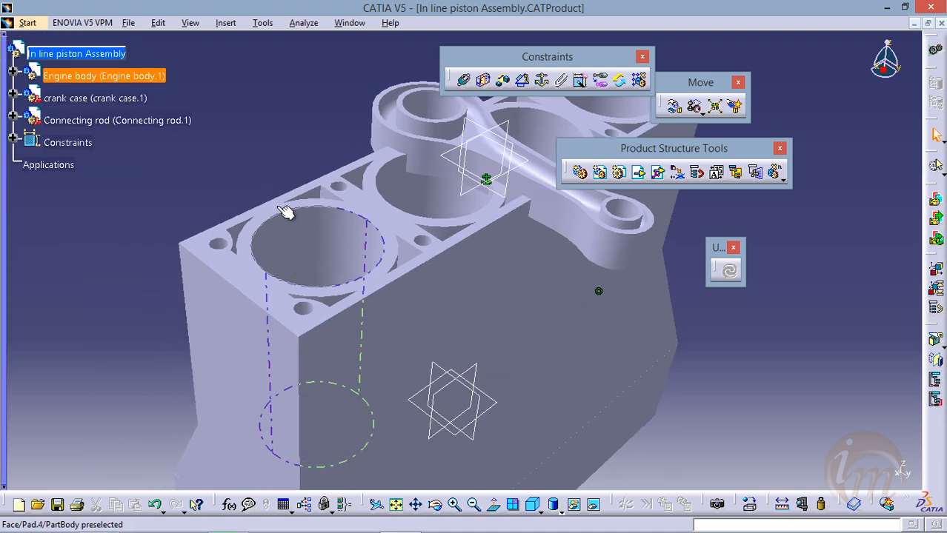
pyautogui.moveTo(279, 213)
pyautogui.mouseDown(button='middle')
pyautogui.moveTo(281, 201)
pyautogui.moveTo(281, 224)
pyautogui.mouseUp(button='middle')
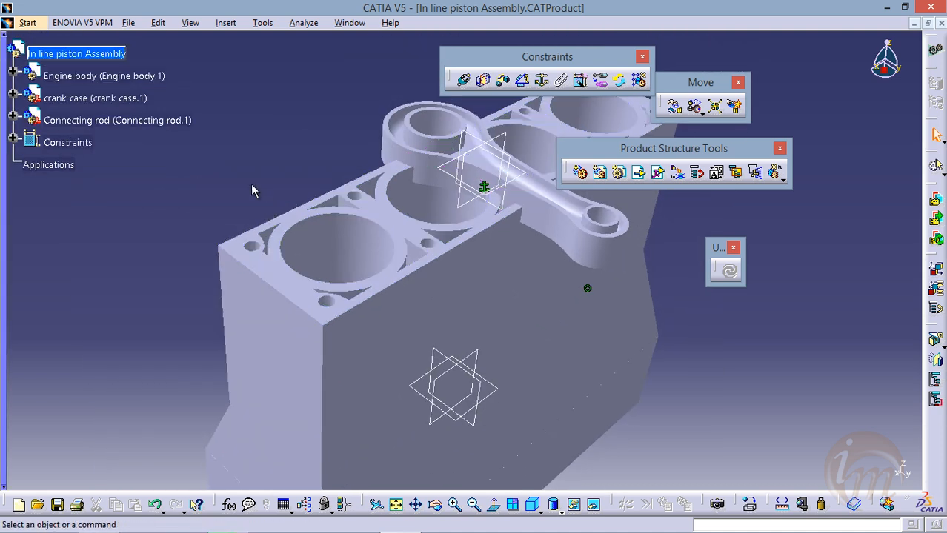
# Hide the Engine body component to expose the crank case and connecting rod
pyautogui.middleClick(250, 187)
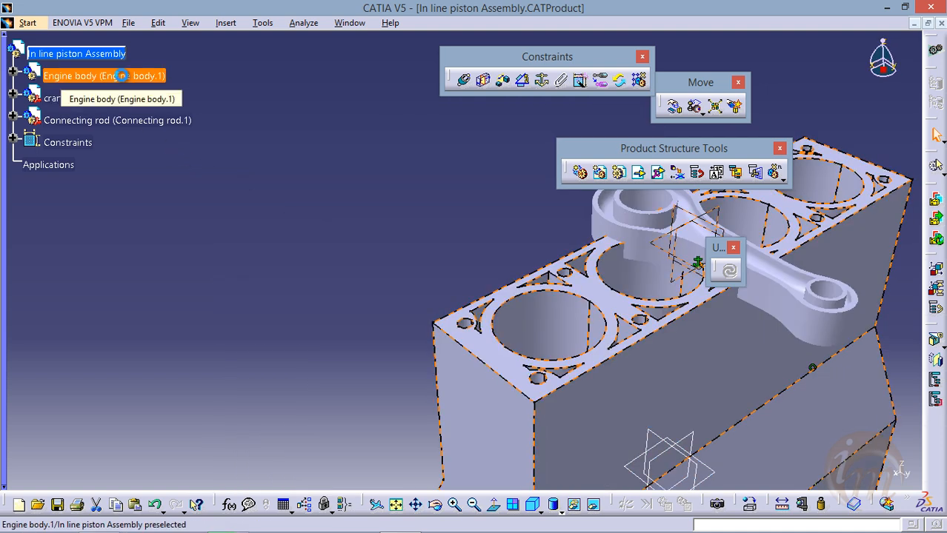
pyautogui.rightClick(122, 76)
pyautogui.click(168, 120)
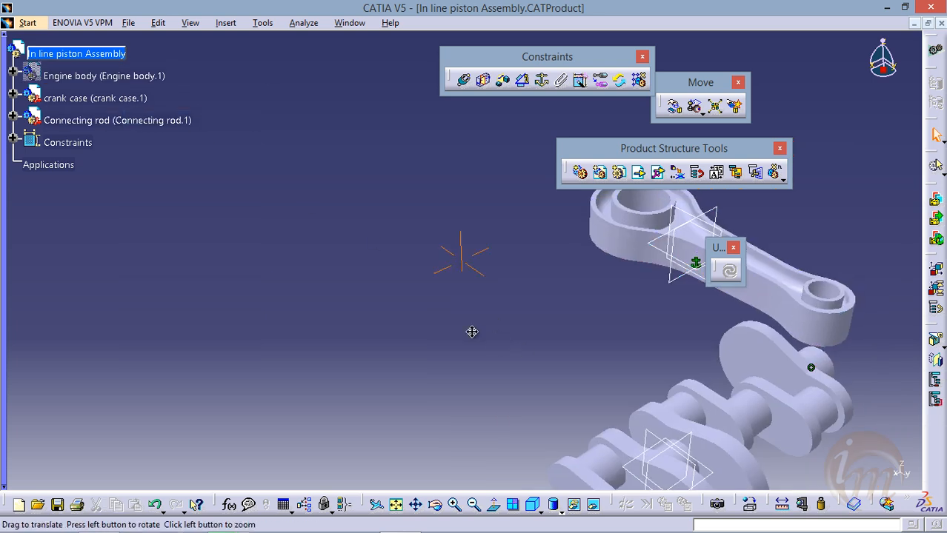
# Examine the connecting rod's two end holes and the crank case's journals from several angles
pyautogui.moveTo(471, 332); pyautogui.dragTo(357, 263, button='middle')
pyautogui.moveTo(428, 308); pyautogui.dragTo(431, 332, button='middle')
pyautogui.click(427, 306)
pyautogui.moveTo(432, 293); pyautogui.dragTo(369, 211, button='middle')
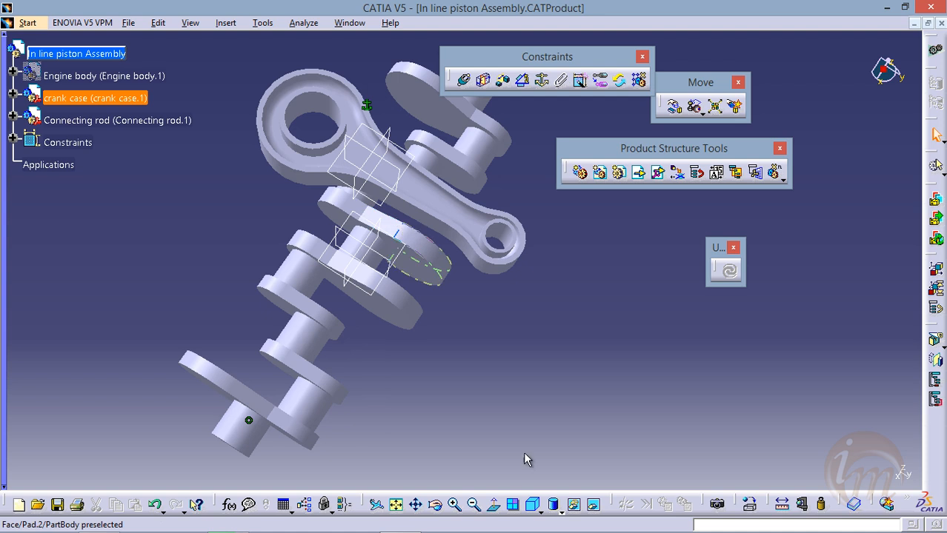
pyautogui.moveTo(331, 246); pyautogui.dragTo(365, 241, button='middle')
pyautogui.scroll(-1, 367, 262)
pyautogui.moveTo(362, 290); pyautogui.dragTo(385, 246, button='middle')
pyautogui.moveTo(387, 311)
pyautogui.mouseDown(button='middle')
pyautogui.moveTo(354, 343)
pyautogui.moveTo(370, 311)
pyautogui.mouseUp(button='middle')
pyautogui.moveTo(412, 268); pyautogui.dragTo(254, 408, button='middle')
pyautogui.moveTo(306, 334); pyautogui.dragTo(324, 378, button='middle')
pyautogui.moveTo(374, 297); pyautogui.dragTo(328, 355, button='middle')
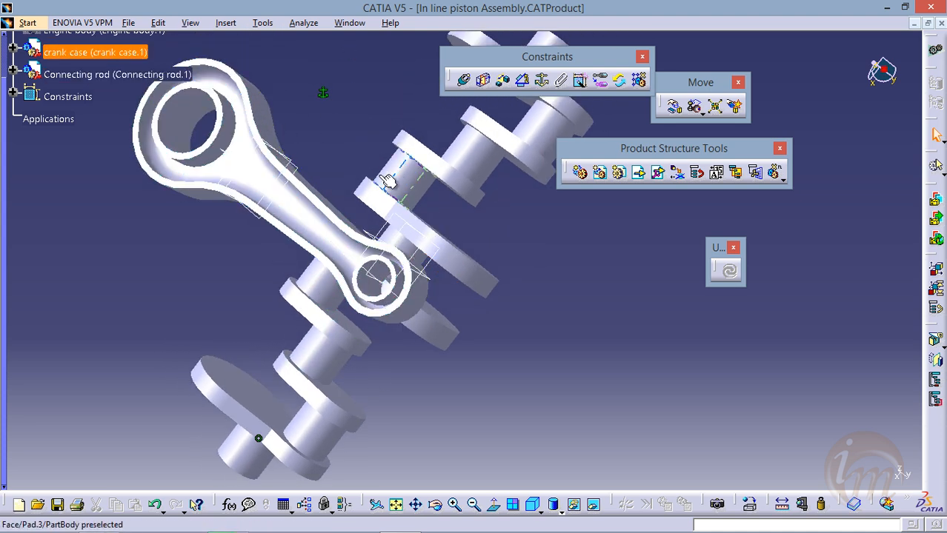
pyautogui.moveTo(315, 162); pyautogui.dragTo(315, 162, button='middle')
pyautogui.middleClick(315, 161)
pyautogui.moveTo(424, 267); pyautogui.dragTo(372, 254, button='middle')
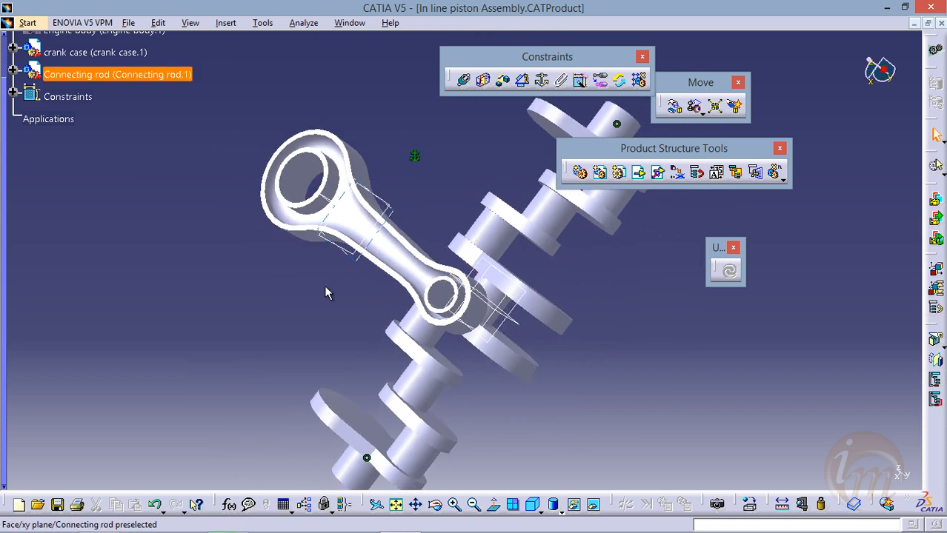
# Copy the Connecting rod component from the specification tree of In line piston Assembly
pyautogui.moveTo(293, 276); pyautogui.dragTo(226, 227, button='middle')
pyautogui.scroll(2, 225, 228)
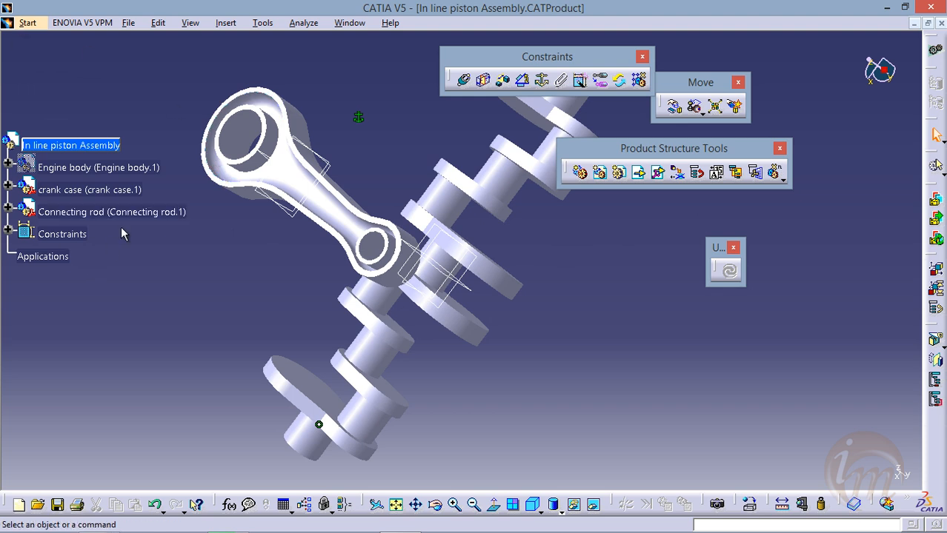
pyautogui.scroll(-2, 122, 234)
pyautogui.rightClick(121, 170)
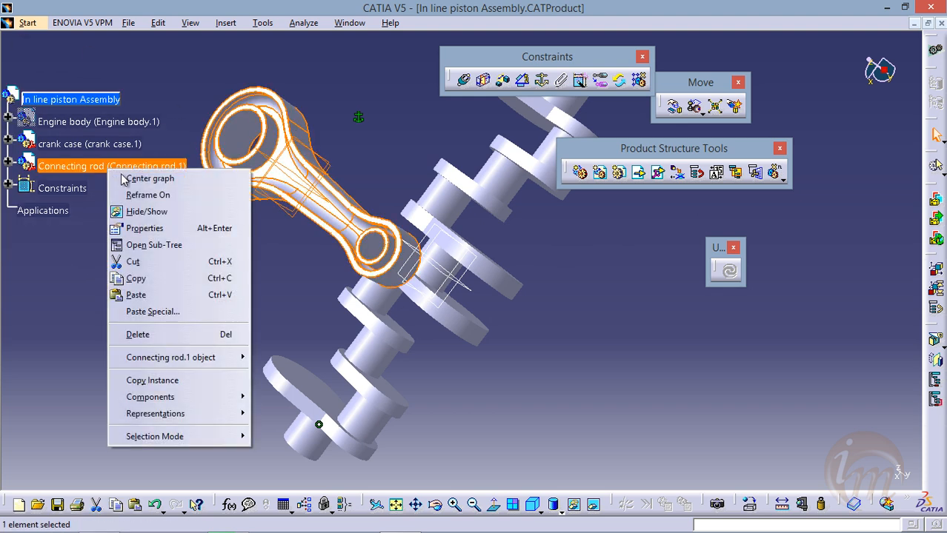
pyautogui.click(186, 277)
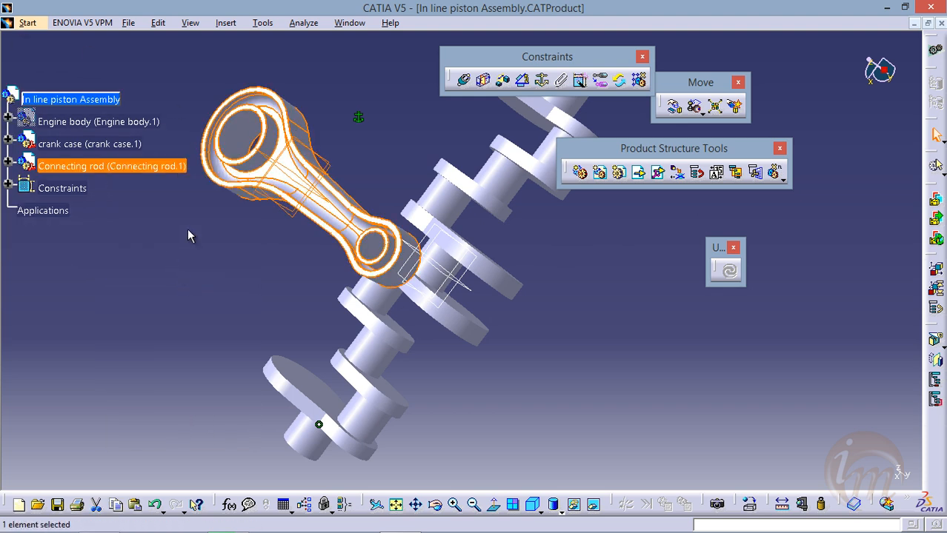
# Paste the copied connecting rod into In line piston Assembly with Paste Special, using the Break Link format
pyautogui.moveTo(250, 247); pyautogui.dragTo(213, 248, button='middle')
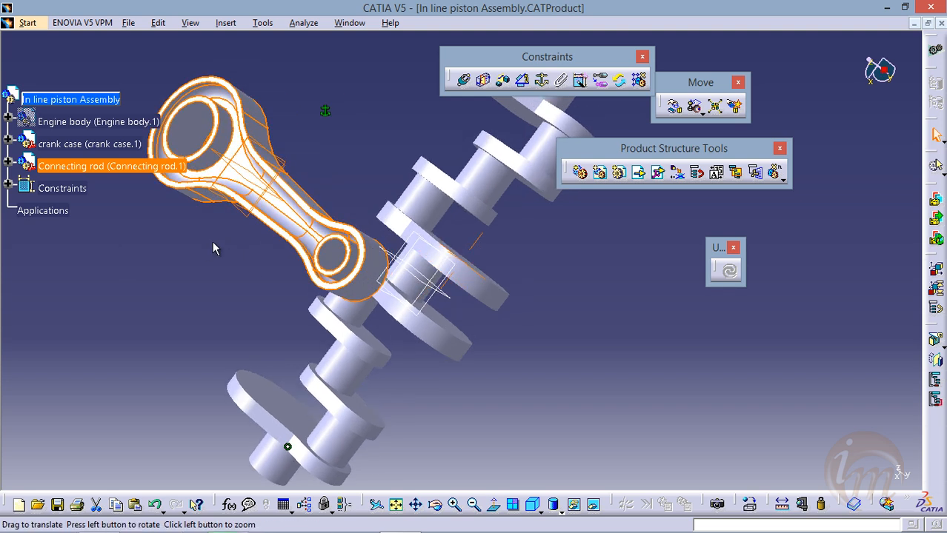
pyautogui.moveTo(334, 165); pyautogui.dragTo(422, 206, button='middle')
pyautogui.click(76, 55)
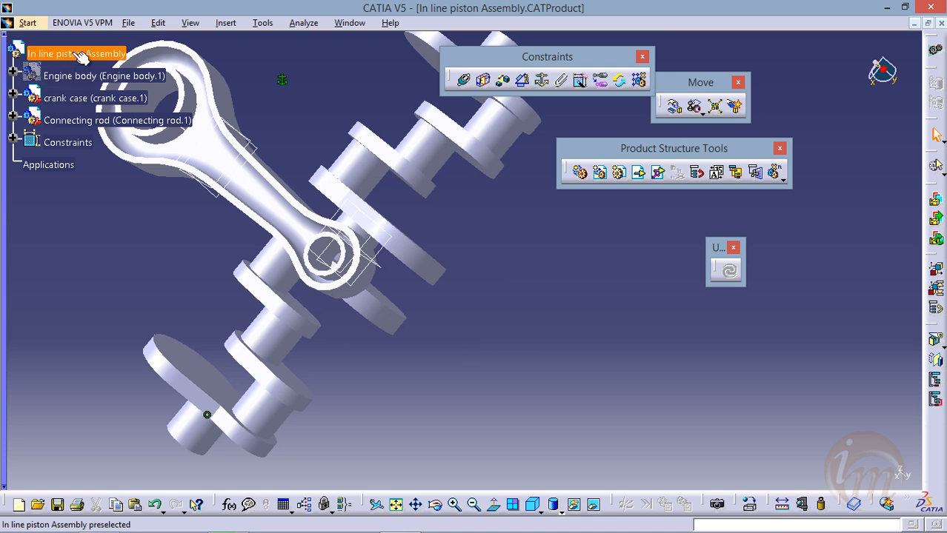
pyautogui.rightClick(85, 55)
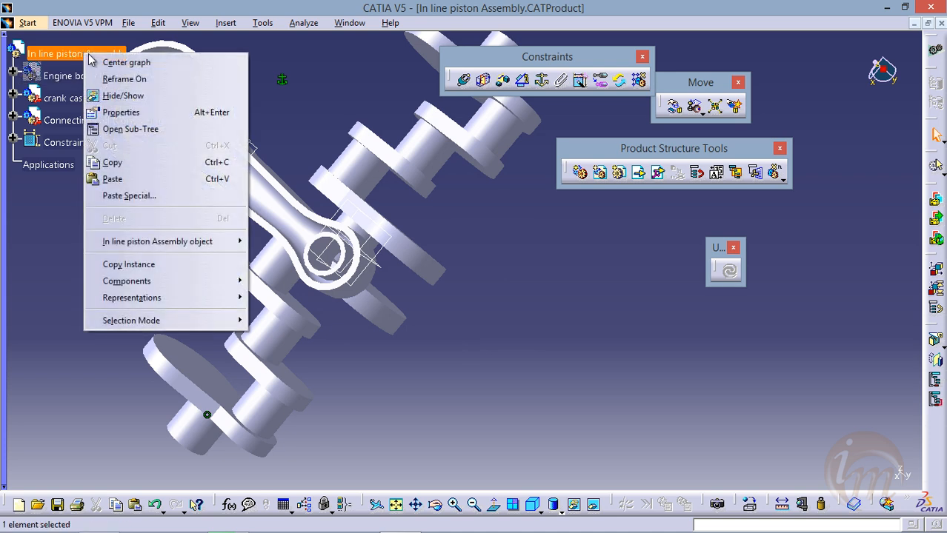
pyautogui.click(170, 197)
pyautogui.moveTo(512, 146); pyautogui.dragTo(440, 90)
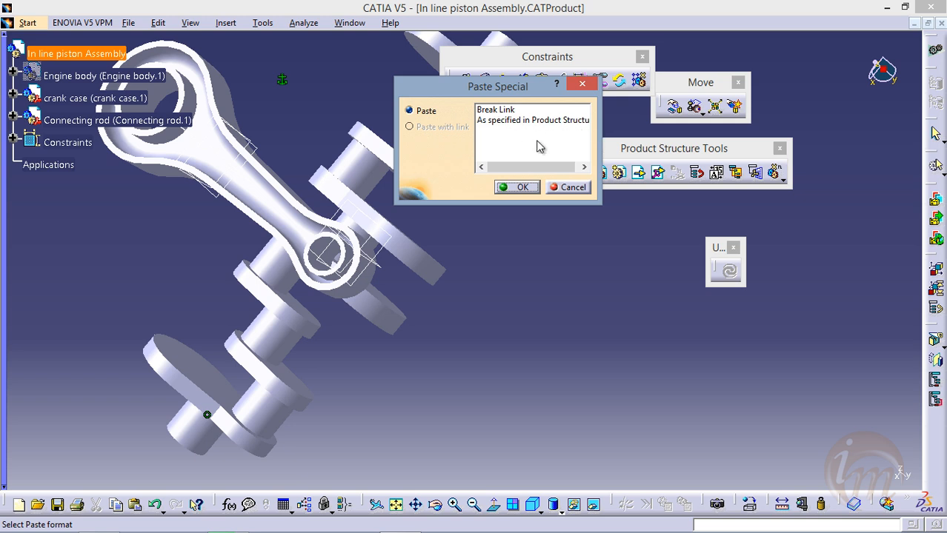
pyautogui.click(492, 109)
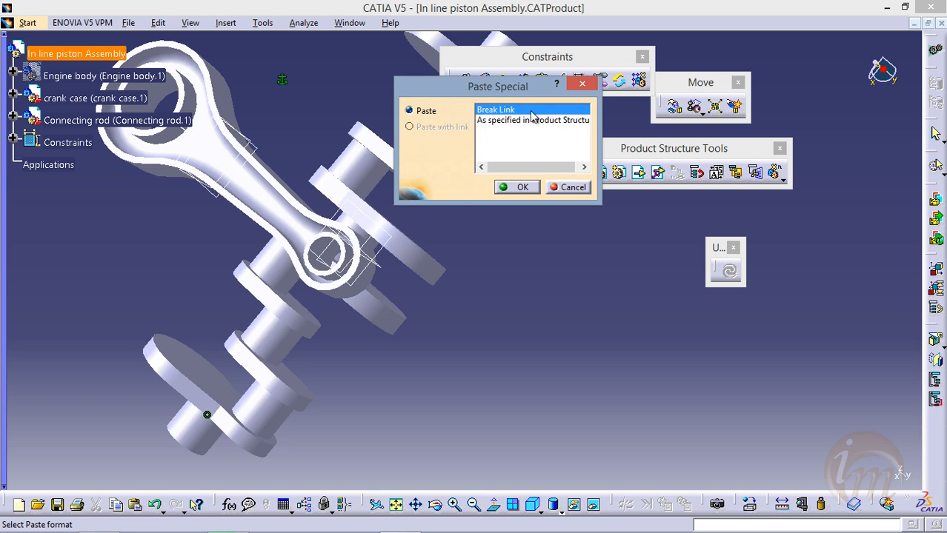
pyautogui.click(517, 187)
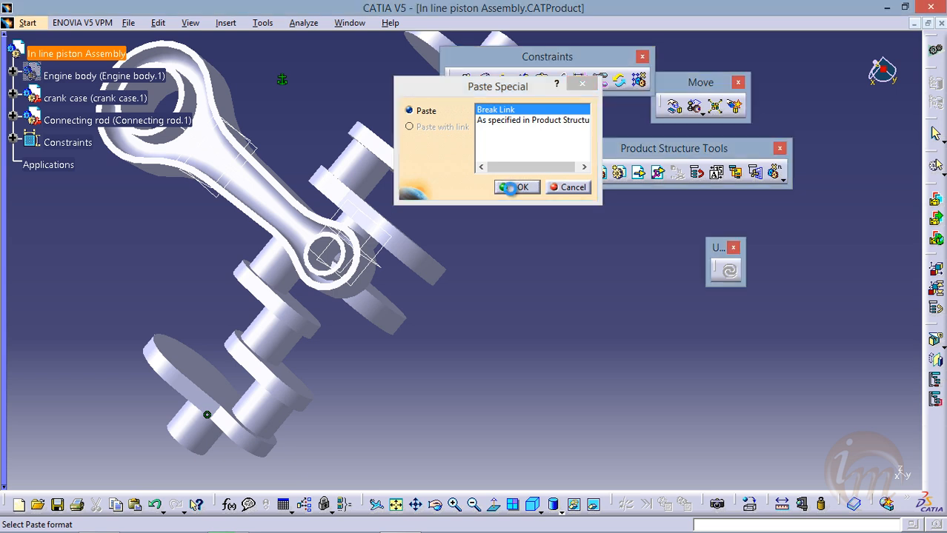
pyautogui.moveTo(433, 169); pyautogui.dragTo(522, 247, button='middle')
pyautogui.moveTo(348, 182); pyautogui.dragTo(423, 231, button='middle')
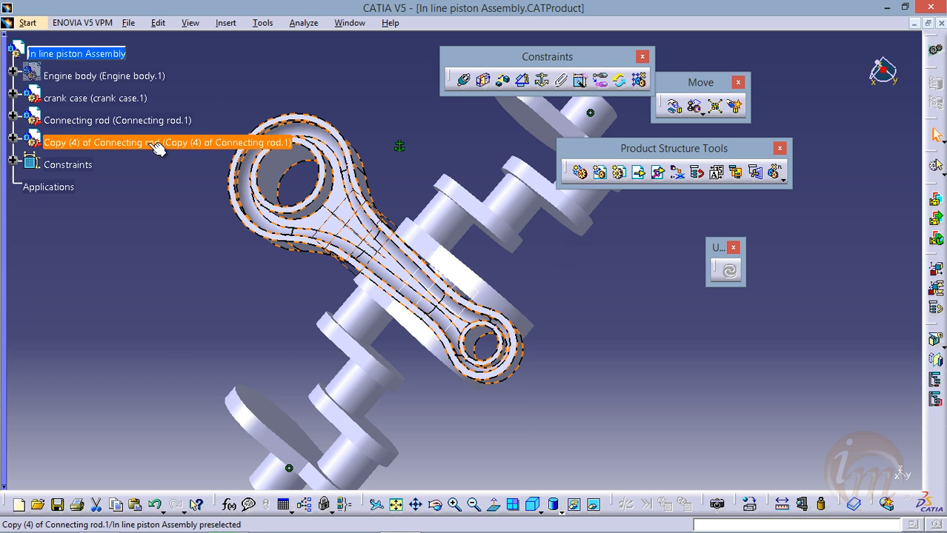
pyautogui.click(113, 135)
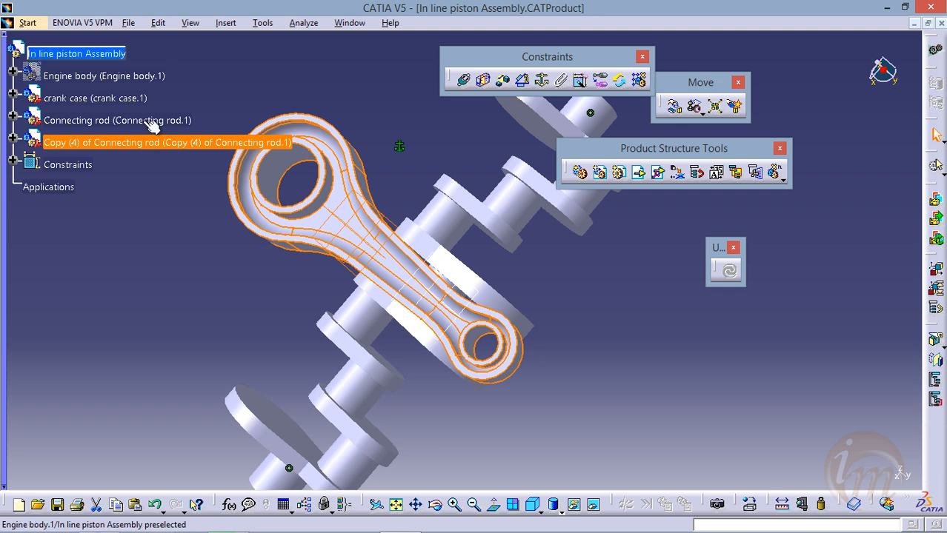
pyautogui.moveTo(317, 262); pyautogui.dragTo(334, 209, button='middle')
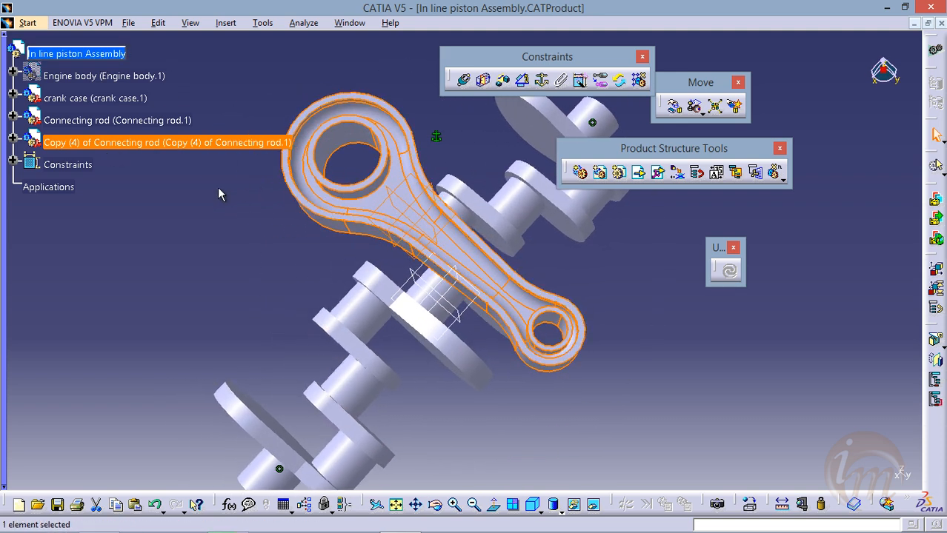
# Paste a second independent copy of the connecting rod into In line piston Assembly using Break Link
pyautogui.click(74, 53)
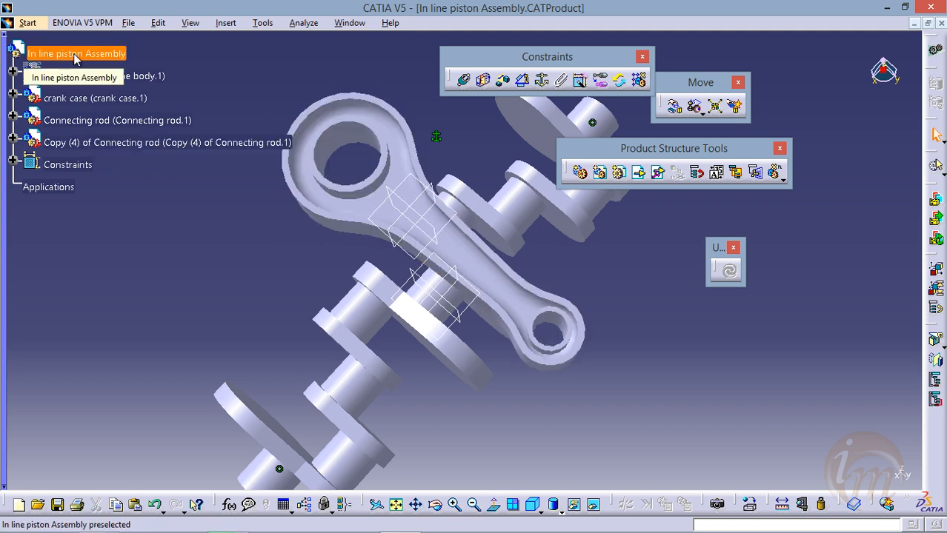
pyautogui.rightClick(75, 55)
pyautogui.click(151, 197)
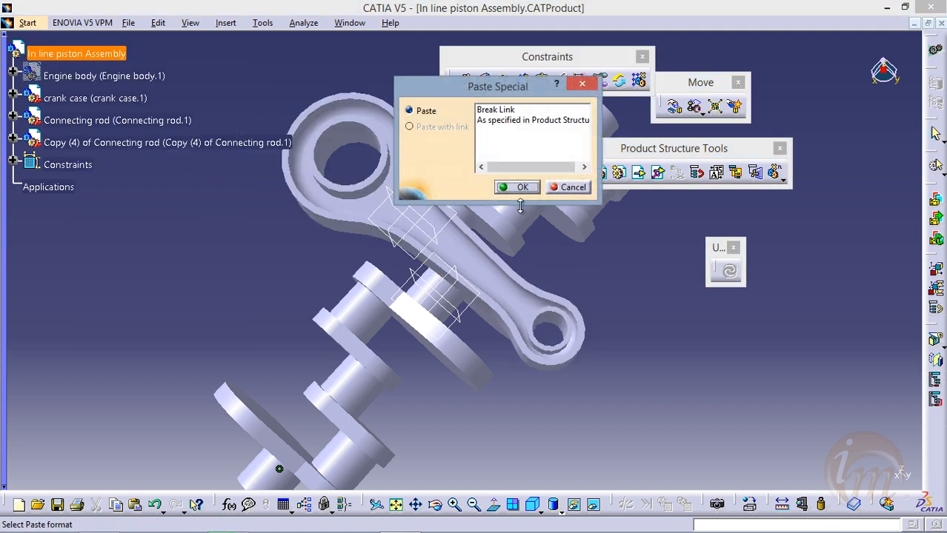
pyautogui.click(494, 109)
pyautogui.click(519, 186)
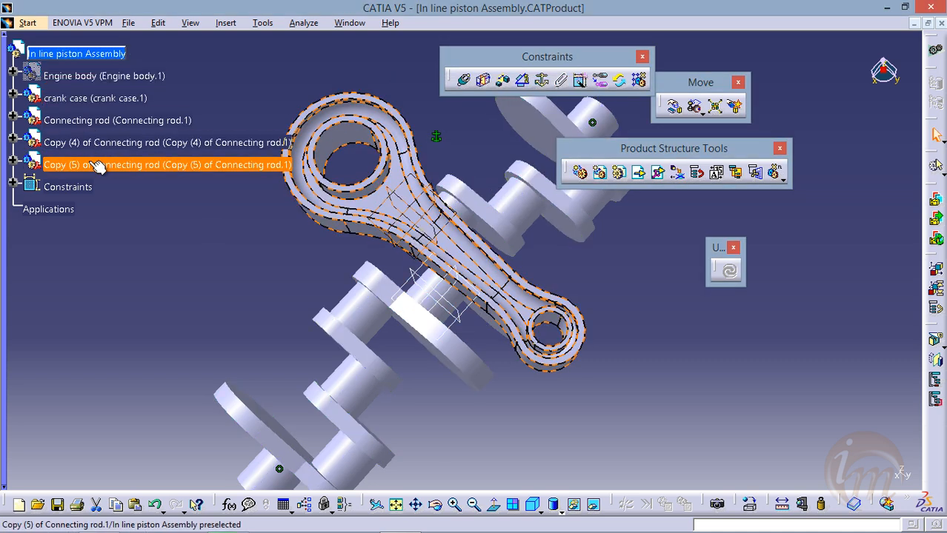
# Add a third pasted copy of the connecting rod to In line piston Assembly using Break Link
pyautogui.click(90, 55)
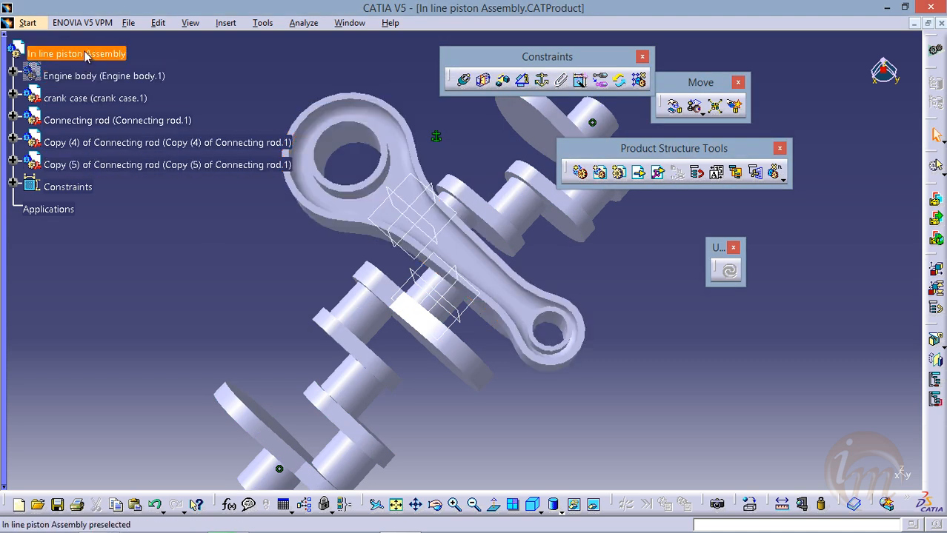
pyautogui.rightClick(91, 58)
pyautogui.click(137, 194)
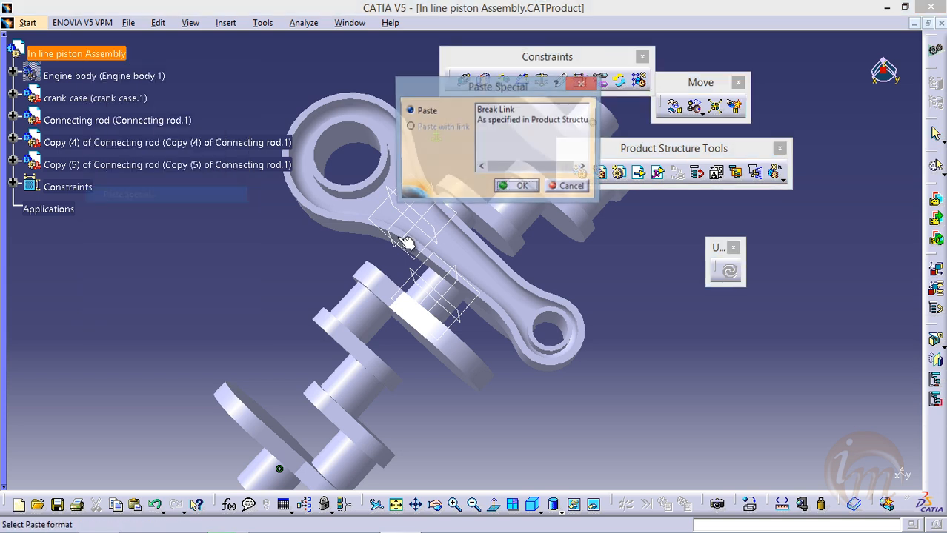
pyautogui.click(495, 111)
pyautogui.click(522, 187)
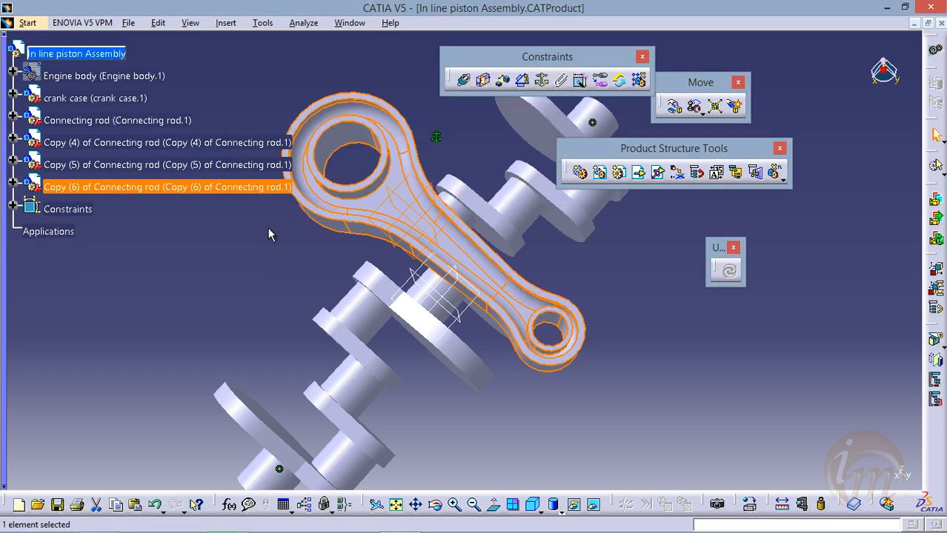
pyautogui.moveTo(313, 220); pyautogui.dragTo(551, 293, button='middle')
pyautogui.moveTo(439, 290); pyautogui.dragTo(505, 276, button='middle')
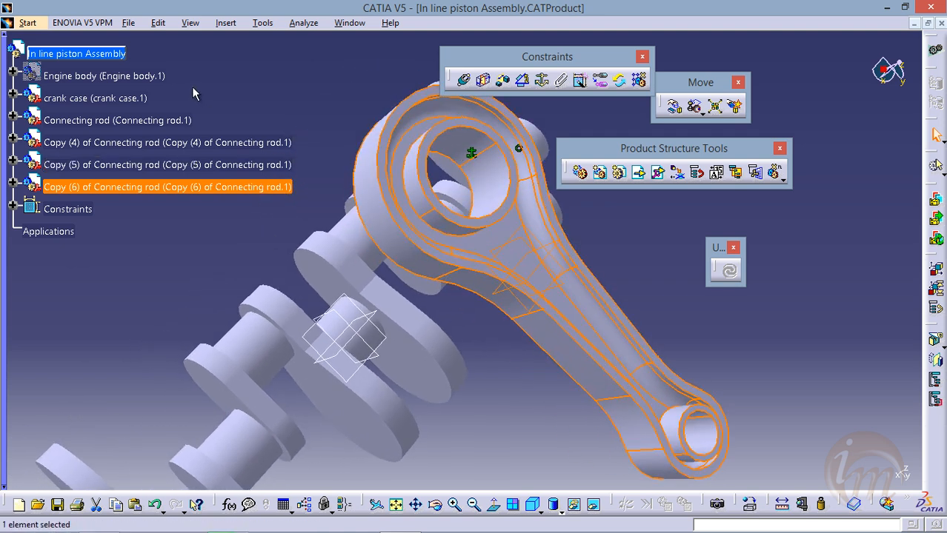
# Rename the instance of the first pasted copy, Copy (4) of Connecting rod, to "connecting rod 2"
pyautogui.rightClick(114, 144)
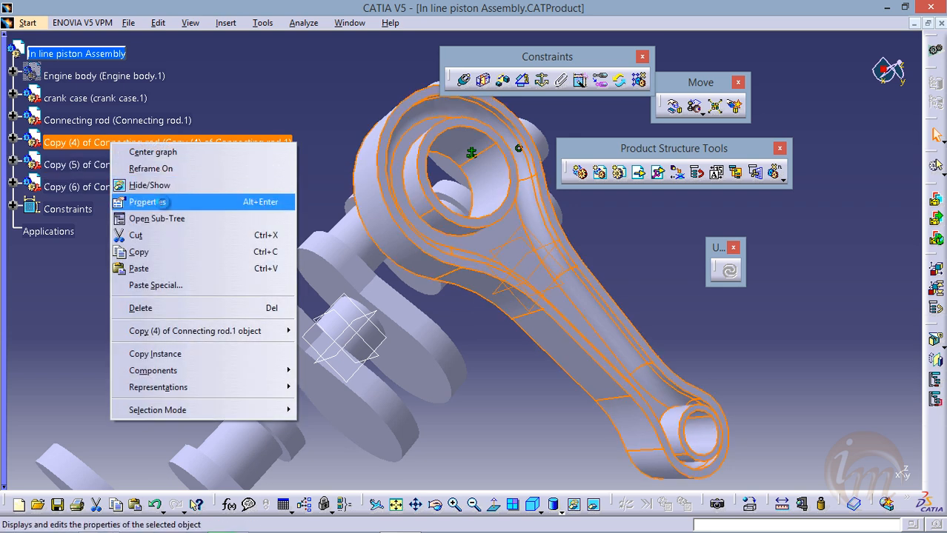
pyautogui.click(148, 201)
pyautogui.moveTo(364, 27); pyautogui.dragTo(495, 63)
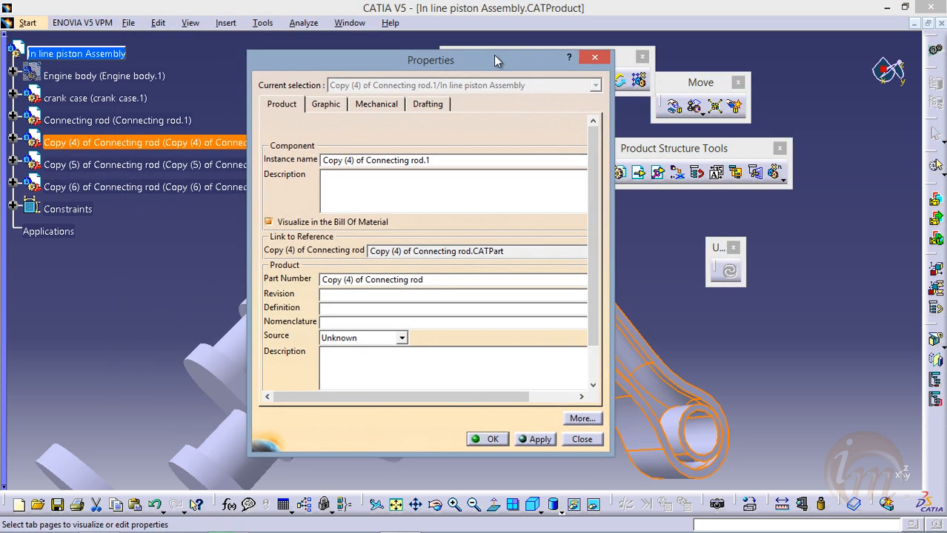
pyautogui.tripleClick(473, 157)
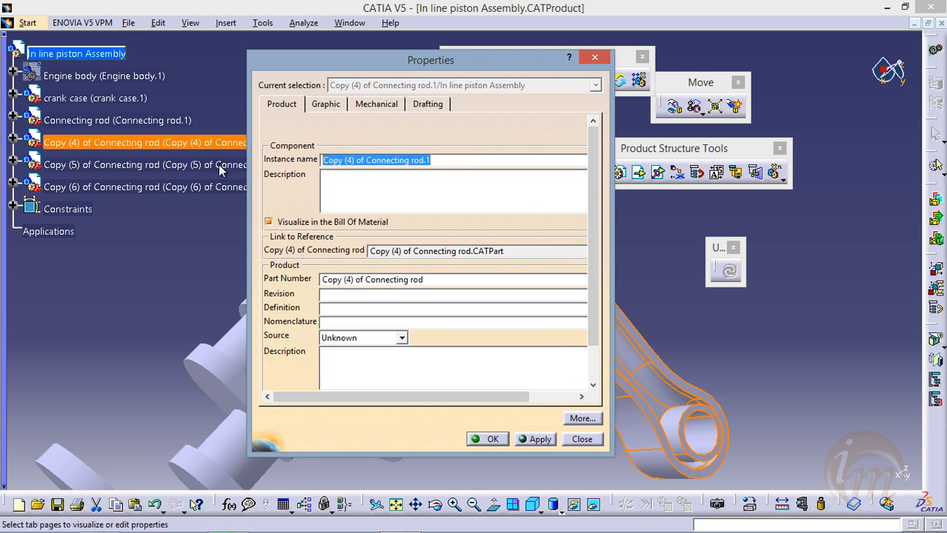
pyautogui.write('connecting rod 2')
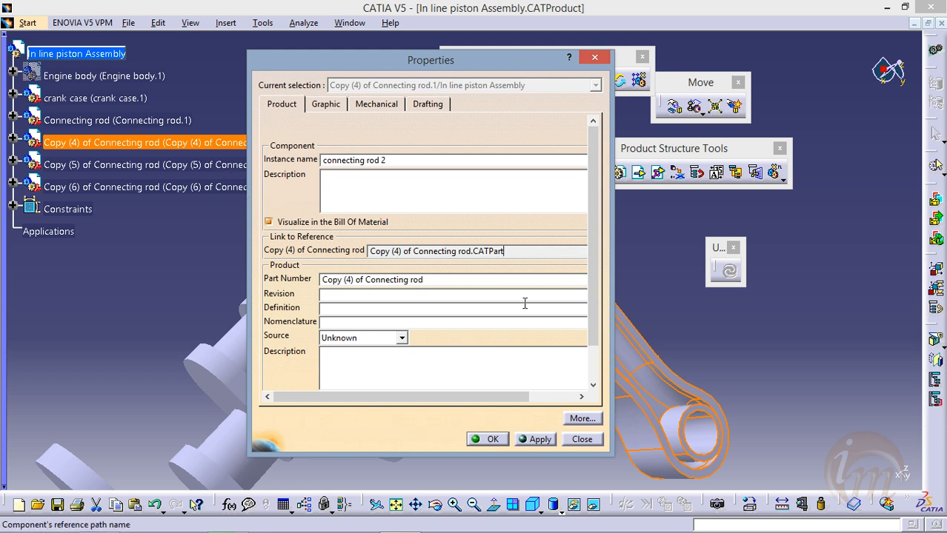
pyautogui.click(494, 438)
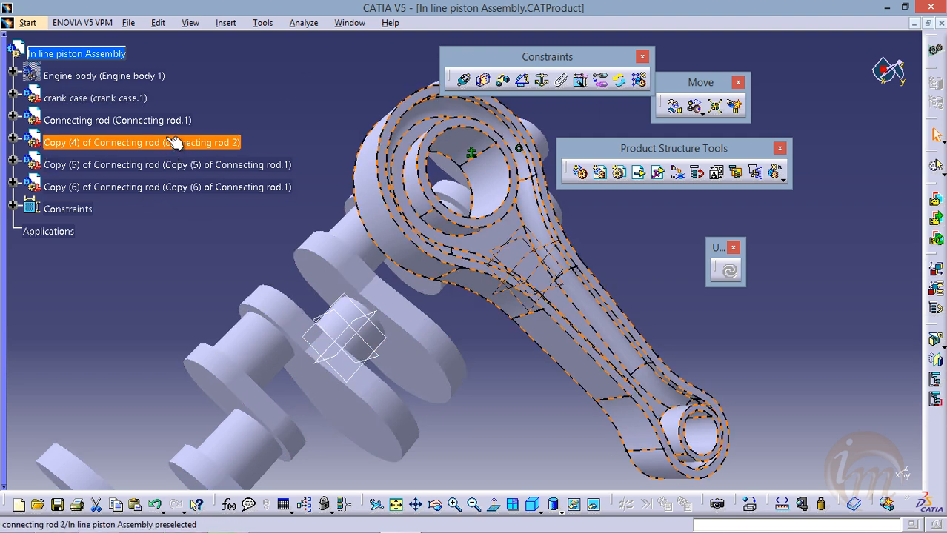
pyautogui.click(204, 147)
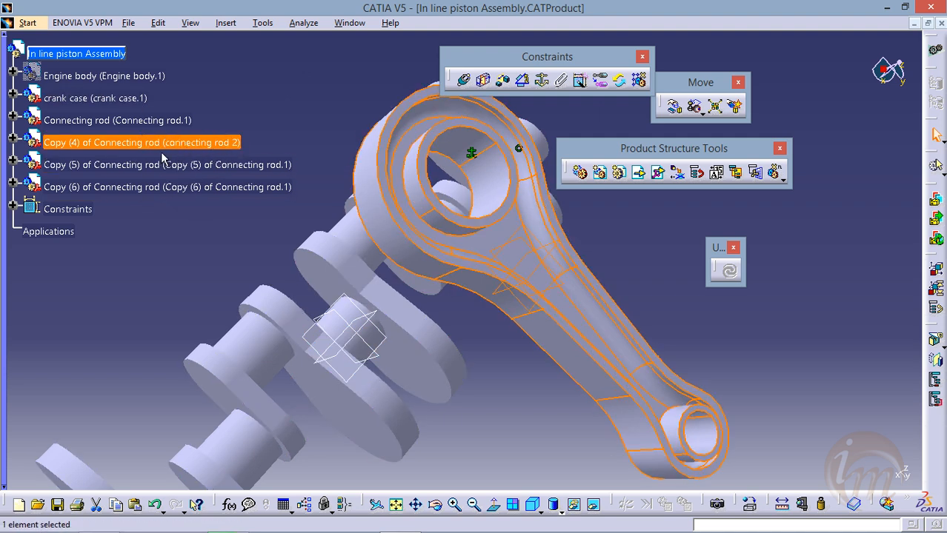
# Change the instance name of the second pasted copy, Copy (5) of Connecting rod, to "Connecting rod 2"
pyautogui.rightClick(206, 166)
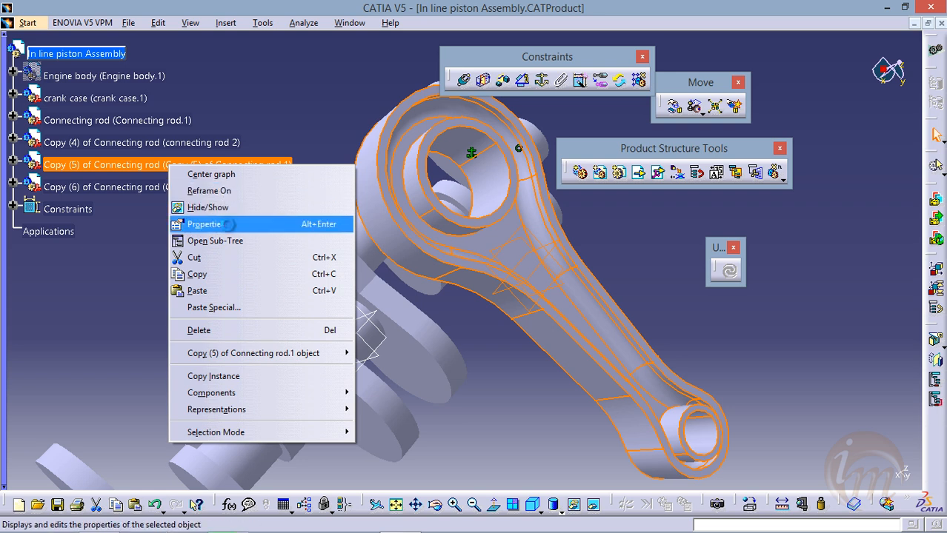
pyautogui.click(228, 221)
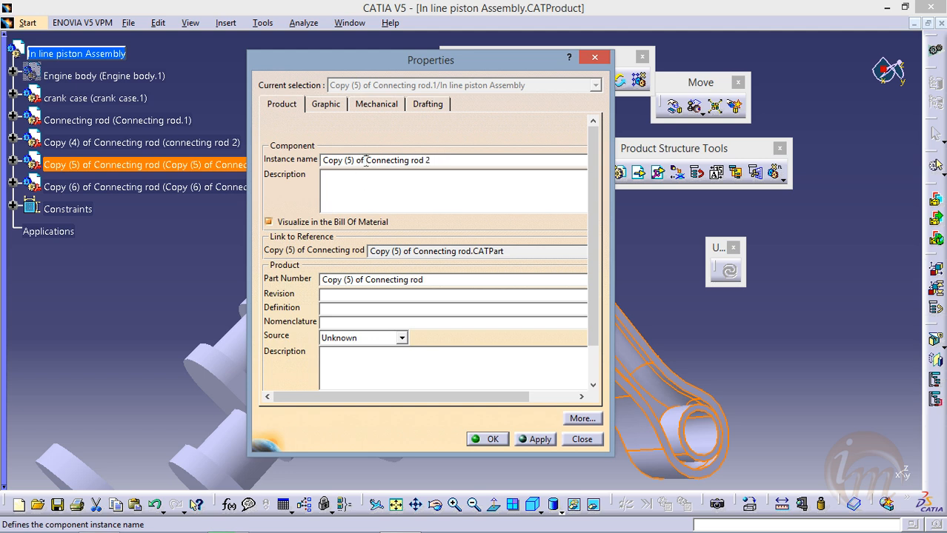
pyautogui.click(365, 161)
pyautogui.press('BackSpace')
pyautogui.press('BackSpace')
pyautogui.press('BackSpace')
pyautogui.press('BackSpace')
pyautogui.press('BackSpace')
pyautogui.press('BackSpace')
pyautogui.press('BackSpace')
pyautogui.press('BackSpace')
pyautogui.press('BackSpace')
pyautogui.press('BackSpace')
pyautogui.press('BackSpace')
pyautogui.press('BackSpace')
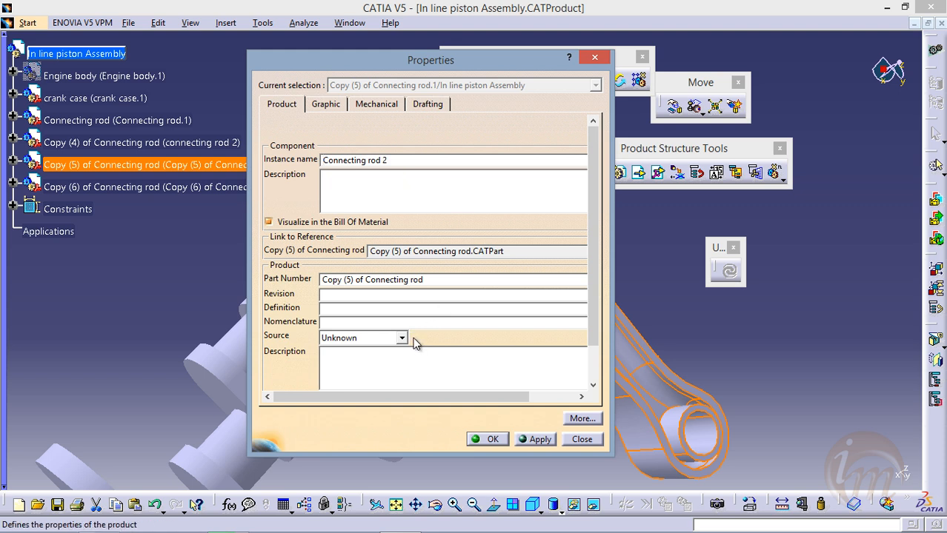
pyautogui.click(487, 440)
# Rename the instance of the third pasted copy, Copy (6) of Connecting rod, to "Connecting rod 4"
pyautogui.keyDown('ctrl'); pyautogui.click(148, 187); pyautogui.keyUp('ctrl')
pyautogui.click(148, 188)
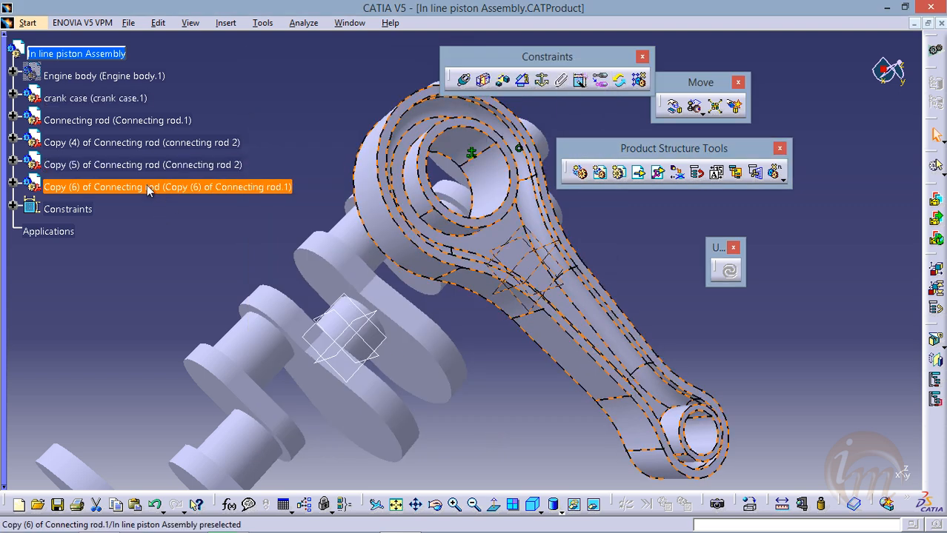
pyautogui.rightClick(148, 187)
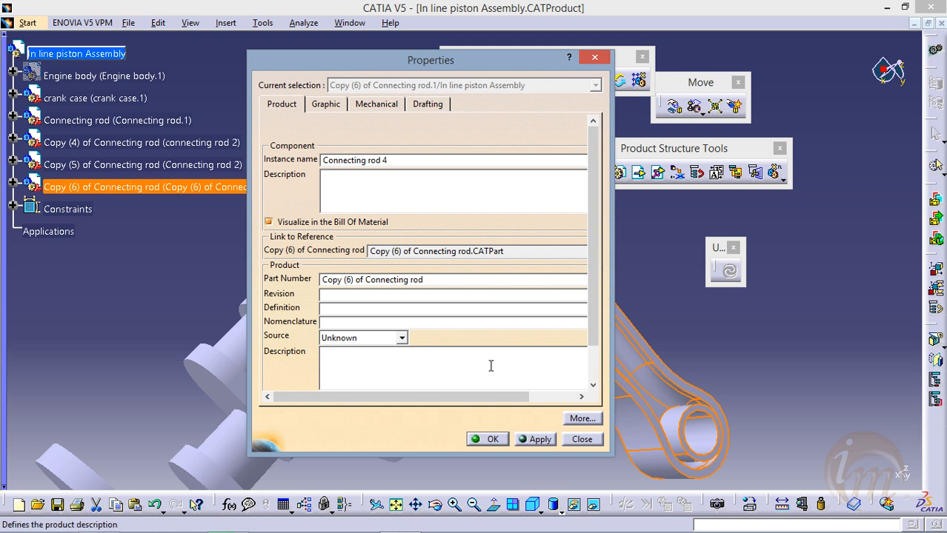
pyautogui.click(489, 439)
# Set the instance name of Copy (5) of Connecting rod to "Connecting rod 3"
pyautogui.click(219, 164)
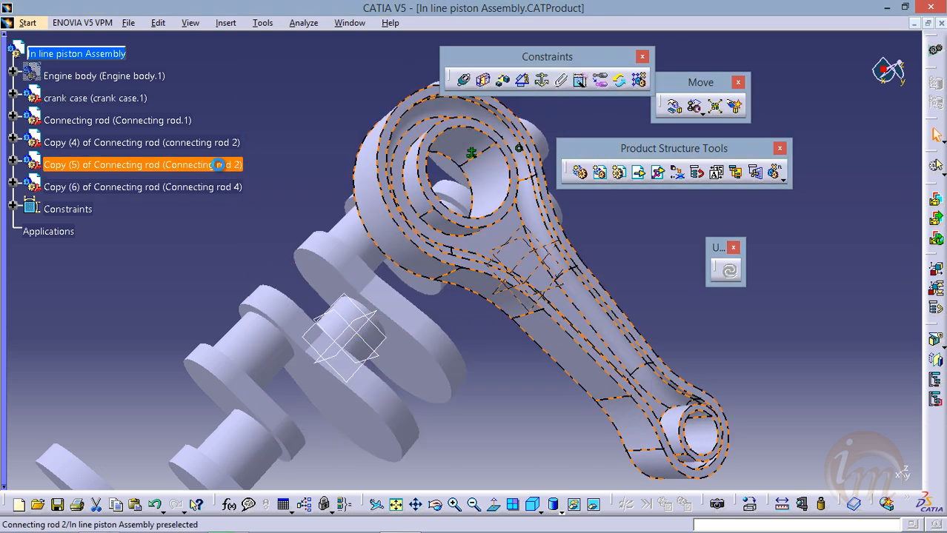
pyautogui.rightClick(218, 164)
pyautogui.click(257, 225)
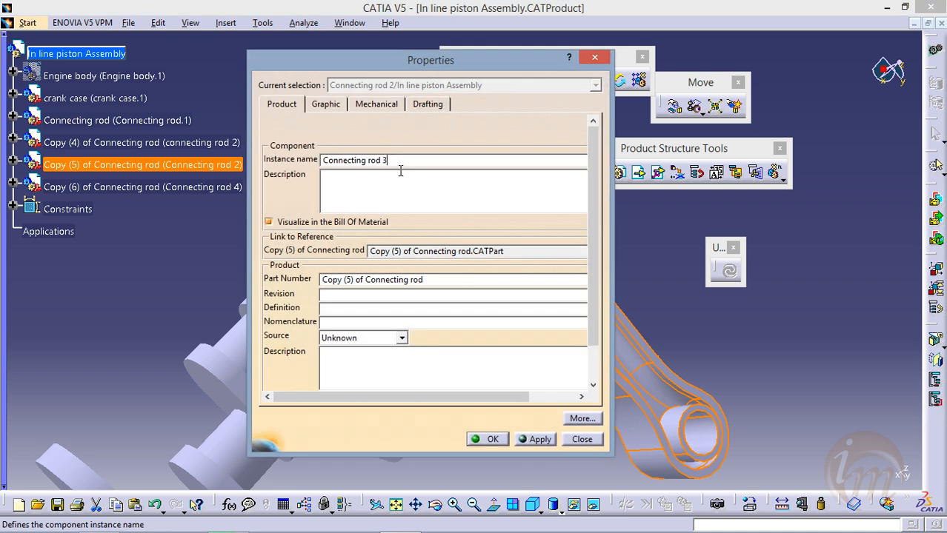
pyautogui.click(489, 439)
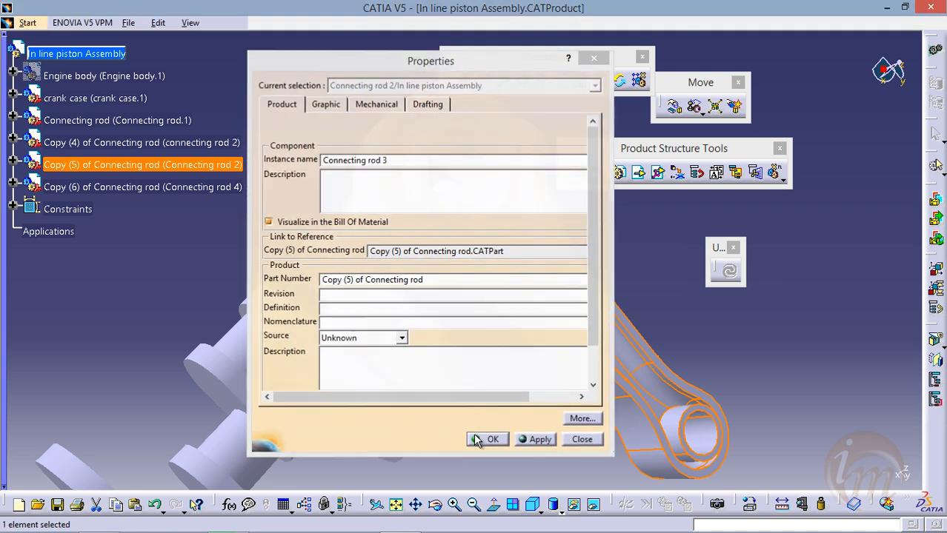
# Use Manipulation along the Z axis to start separating the overlapping connecting rod copies from one another
pyautogui.moveTo(449, 221); pyautogui.dragTo(378, 194, button='middle')
pyautogui.moveTo(329, 230)
pyautogui.mouseDown(button='middle')
pyautogui.moveTo(311, 186)
pyautogui.moveTo(339, 219)
pyautogui.mouseUp(button='middle')
pyautogui.moveTo(397, 226); pyautogui.dragTo(462, 162, button='middle')
pyautogui.moveTo(352, 252); pyautogui.dragTo(548, 306, button='middle')
pyautogui.moveTo(404, 271)
pyautogui.mouseDown(button='middle')
pyautogui.moveTo(387, 283)
pyautogui.moveTo(386, 274)
pyautogui.mouseUp(button='middle')
pyautogui.moveTo(405, 204); pyautogui.dragTo(386, 263, button='middle')
pyautogui.moveTo(467, 253); pyautogui.dragTo(364, 297, button='middle')
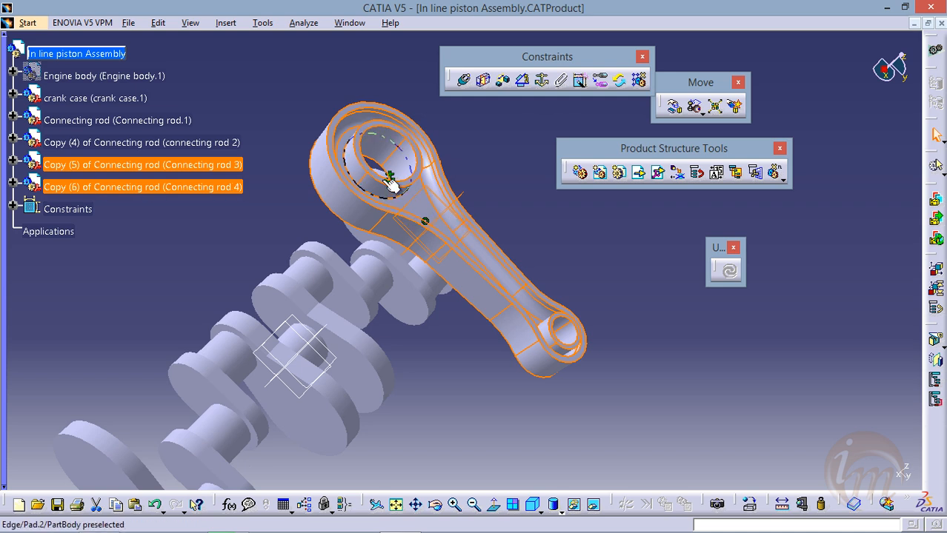
pyautogui.click(673, 106)
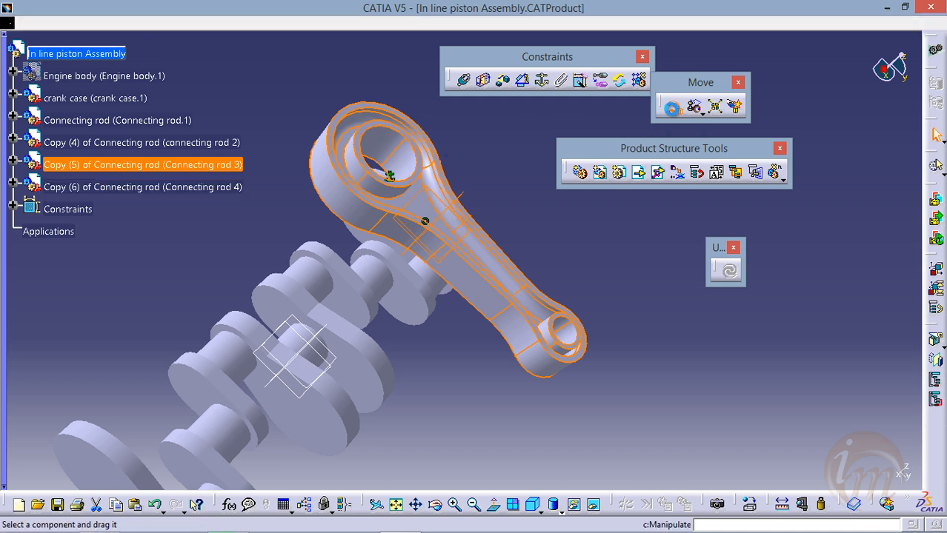
pyautogui.moveTo(688, 130); pyautogui.dragTo(738, 128)
pyautogui.moveTo(474, 218)
pyautogui.mouseDown()
pyautogui.moveTo(482, 193)
pyautogui.moveTo(478, 200)
pyautogui.mouseUp()
pyautogui.moveTo(442, 231); pyautogui.dragTo(392, 274, button='middle')
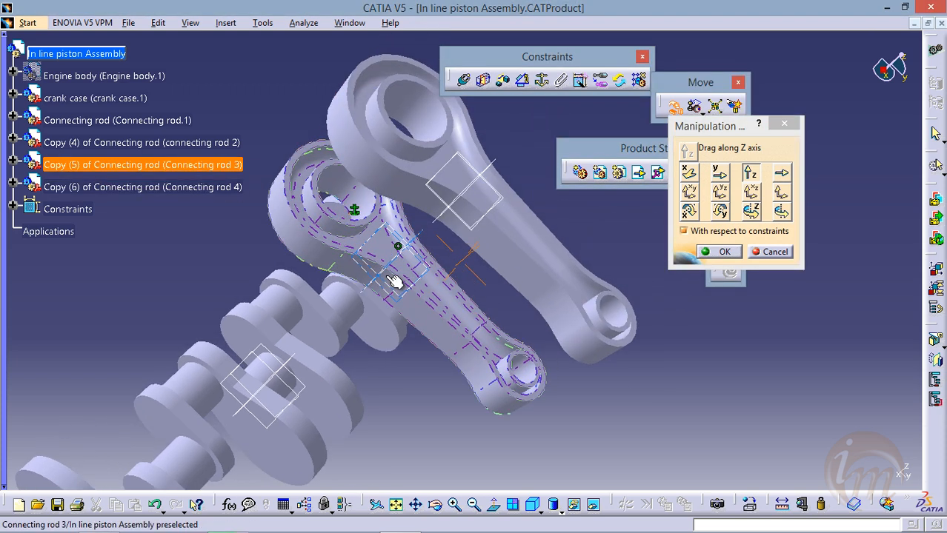
# Spread the remaining connecting rods into a spaced row along the crank case direction and accept the manipulation
pyautogui.moveTo(328, 250); pyautogui.dragTo(495, 199)
pyautogui.moveTo(494, 198); pyautogui.dragTo(458, 237, button='middle')
pyautogui.moveTo(270, 312); pyautogui.dragTo(535, 172)
pyautogui.moveTo(464, 208); pyautogui.dragTo(408, 205, button='middle')
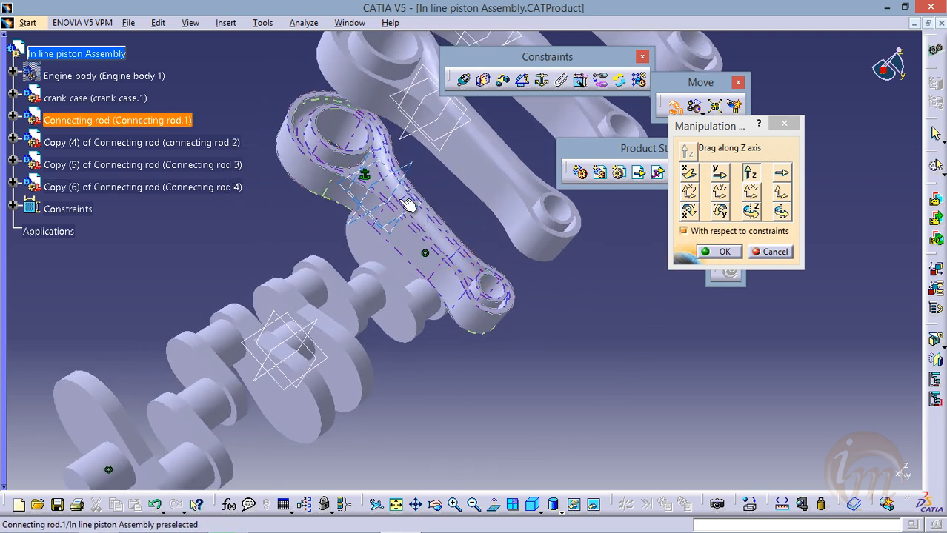
pyautogui.moveTo(436, 168); pyautogui.dragTo(401, 281, button='middle')
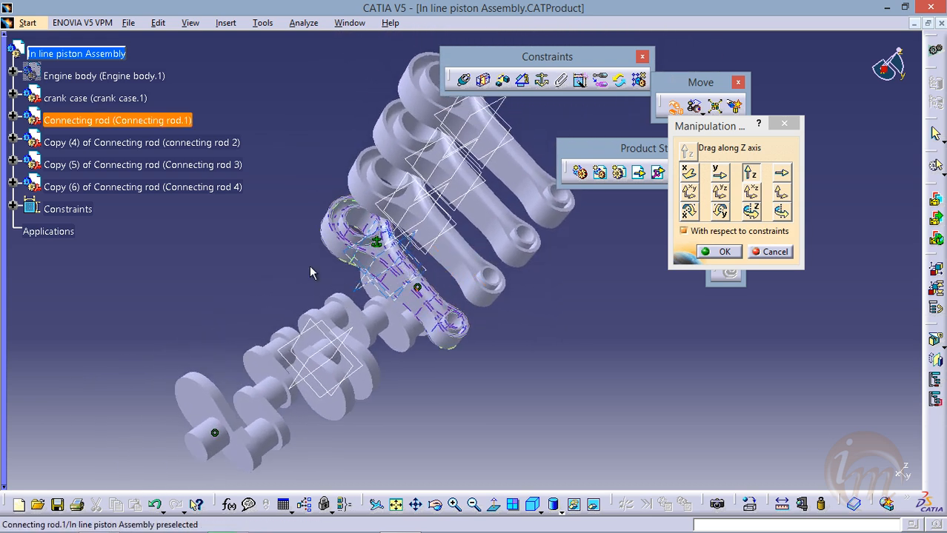
pyautogui.moveTo(278, 348); pyautogui.dragTo(315, 259, button='middle')
pyautogui.moveTo(407, 264); pyautogui.dragTo(354, 357, button='middle')
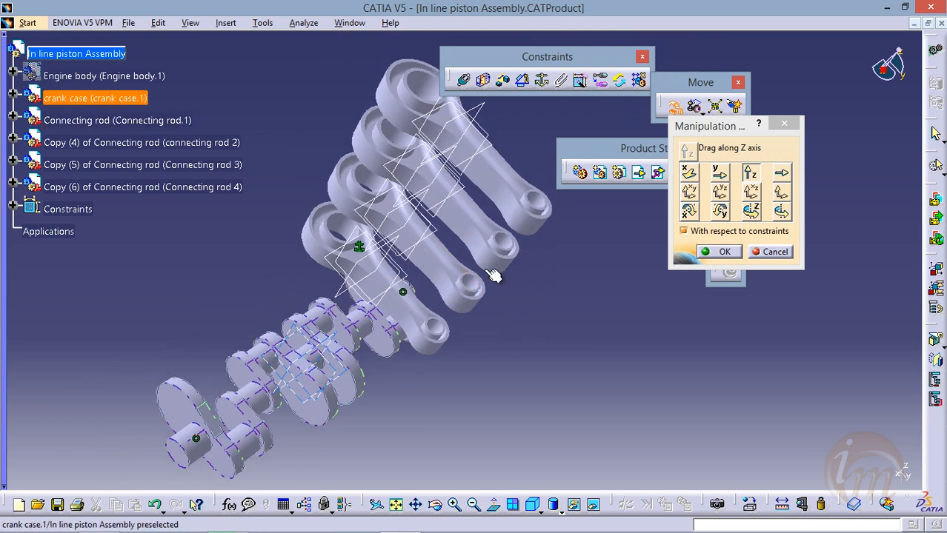
pyautogui.click(722, 251)
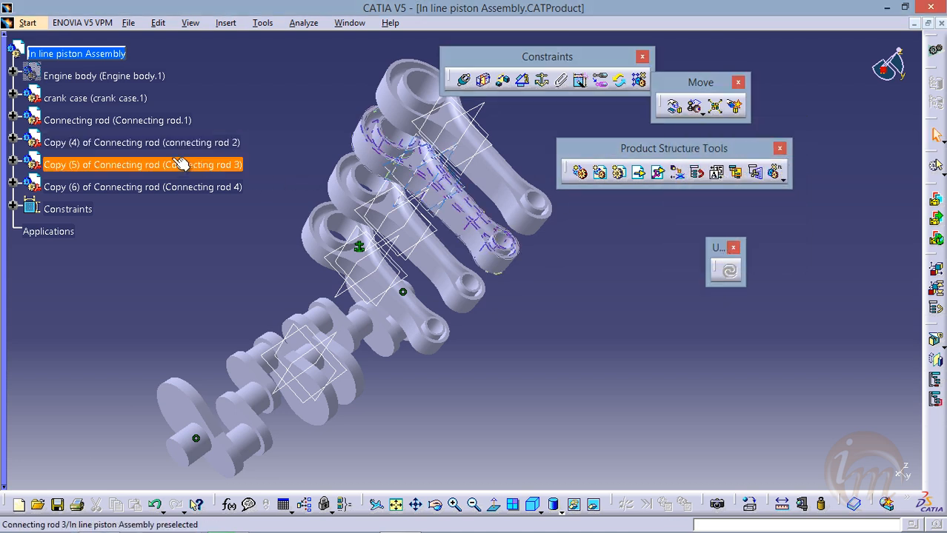
# Hide the three copied connecting rods, connecting rod 2, Connecting rod 3 and Connecting rod 4
pyautogui.click(167, 128)
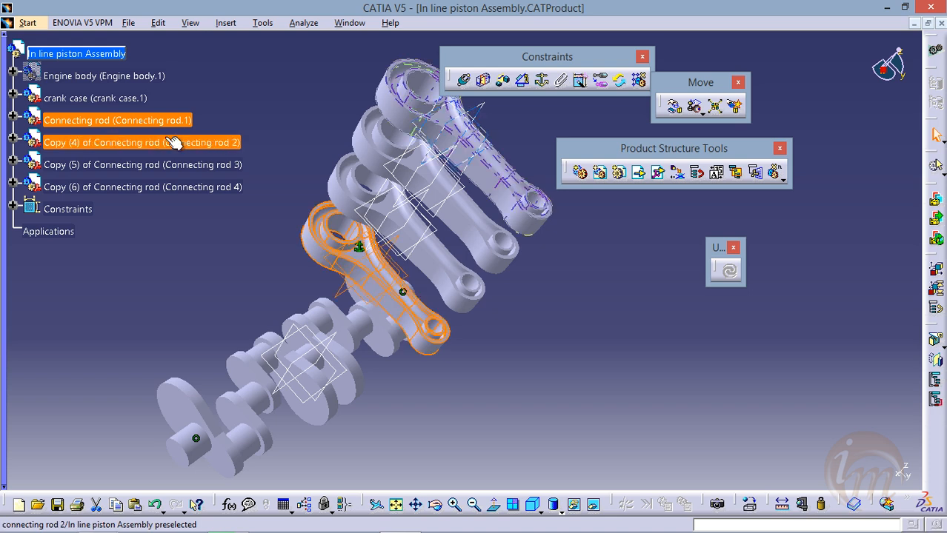
pyautogui.click(166, 142)
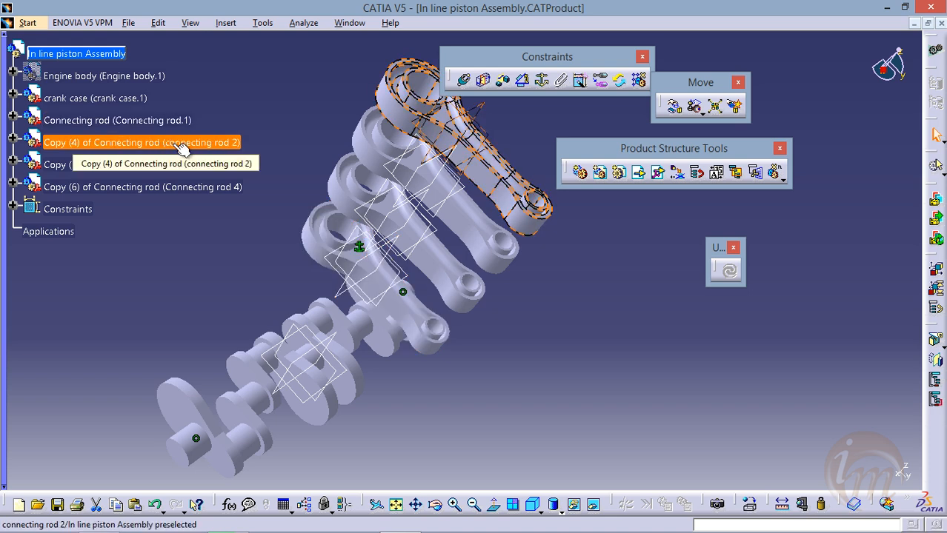
pyautogui.keyDown('ctrl'); pyautogui.click(185, 163); pyautogui.keyUp('ctrl')
pyautogui.keyDown('ctrl'); pyautogui.click(206, 189); pyautogui.keyUp('ctrl')
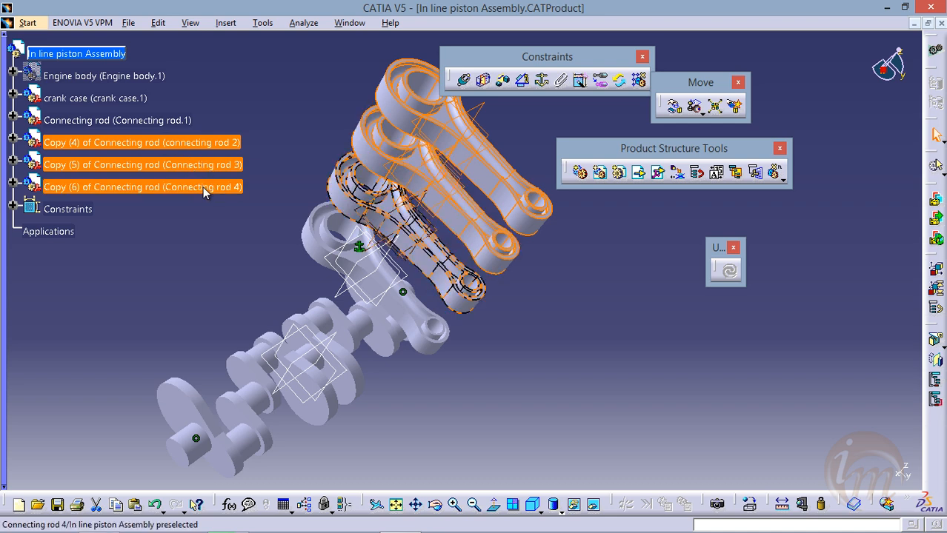
pyautogui.rightClick(205, 191)
pyautogui.click(229, 229)
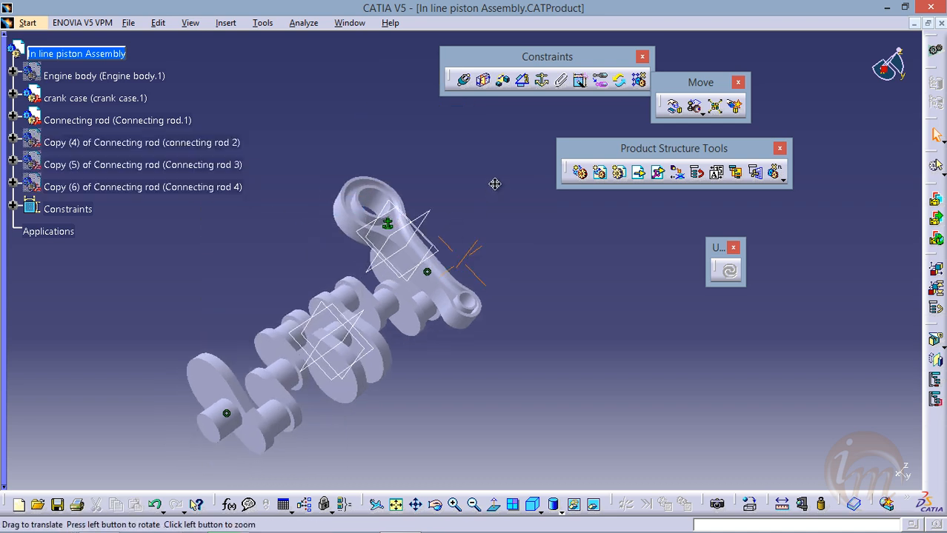
# Examine the crank case's journals and the original connecting rod's big-end bore from several angles
pyautogui.moveTo(495, 184); pyautogui.dragTo(501, 168, button='middle')
pyautogui.click(382, 277)
pyautogui.moveTo(382, 276); pyautogui.dragTo(380, 223, button='middle')
pyautogui.moveTo(350, 342); pyautogui.dragTo(425, 259, button='middle')
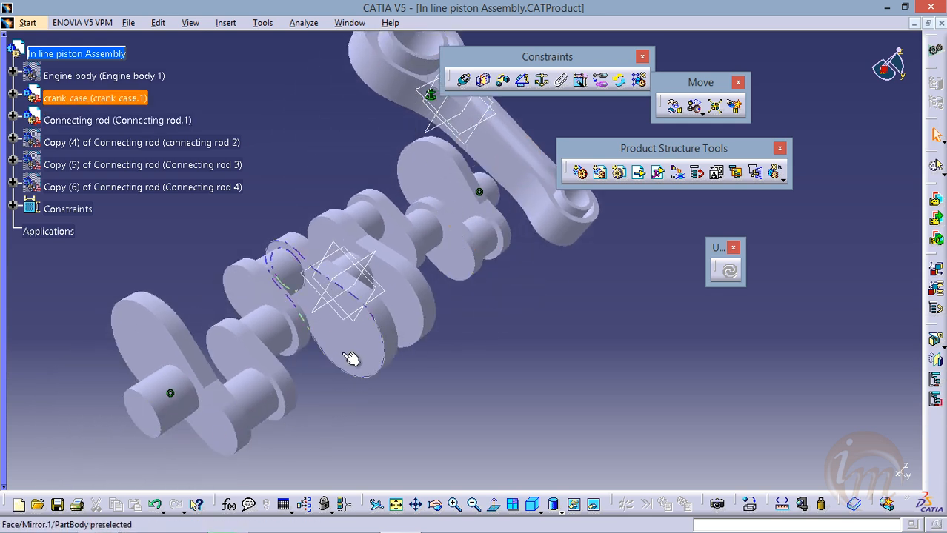
pyautogui.moveTo(460, 296); pyautogui.dragTo(467, 320, button='middle')
pyautogui.moveTo(485, 233); pyautogui.dragTo(400, 300, button='middle')
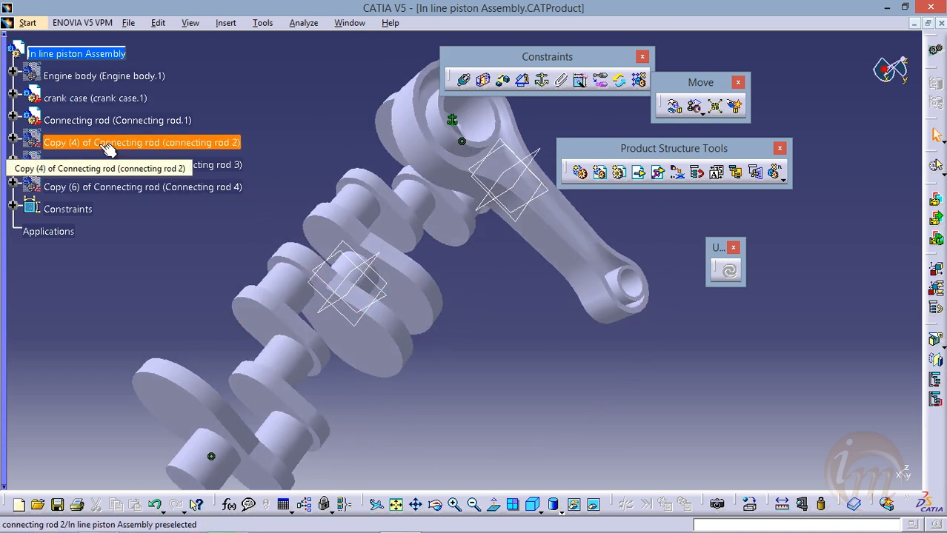
pyautogui.moveTo(459, 252); pyautogui.dragTo(425, 294, button='middle')
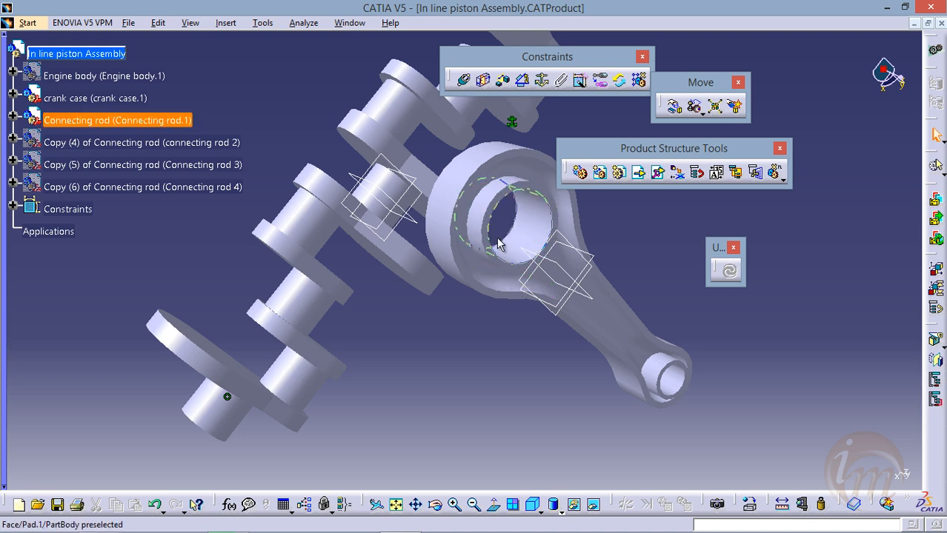
pyautogui.moveTo(402, 333); pyautogui.dragTo(418, 298, button='middle')
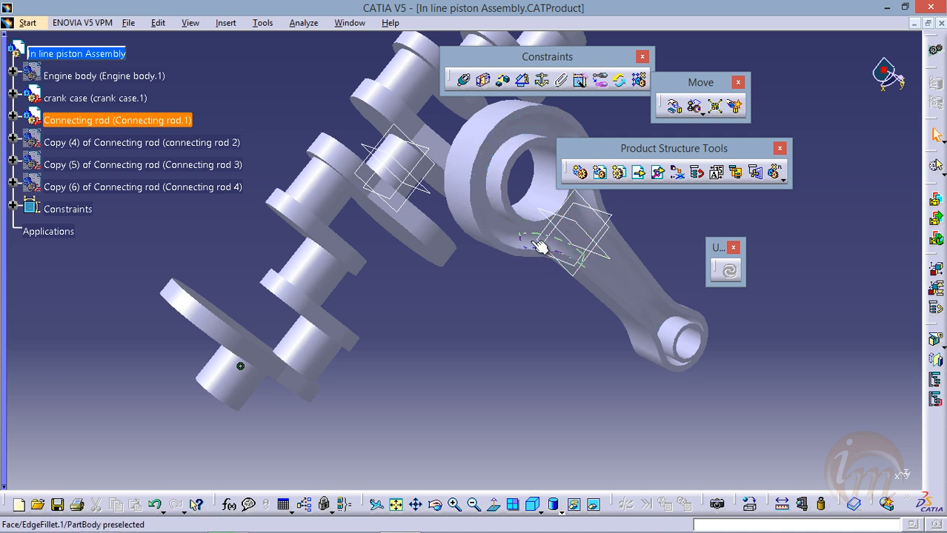
pyautogui.click(482, 80)
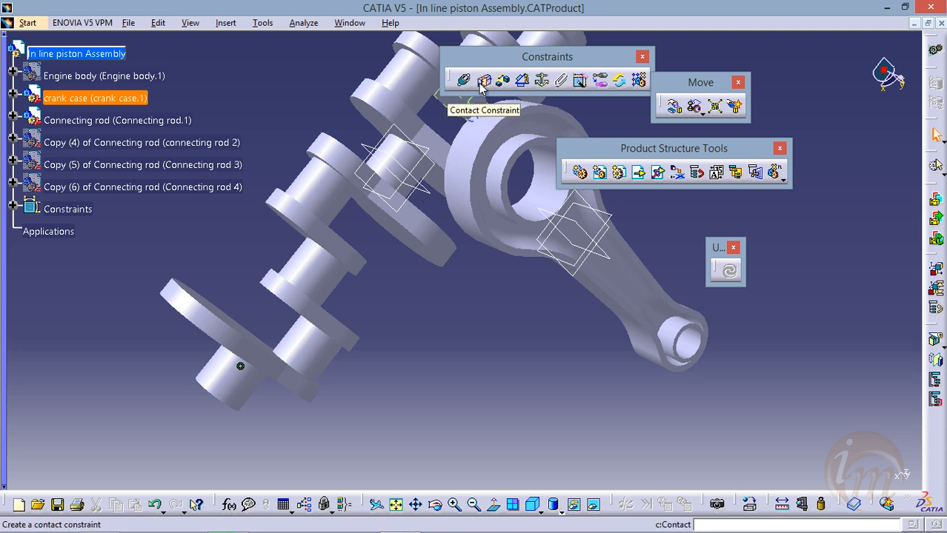
pyautogui.click(463, 82)
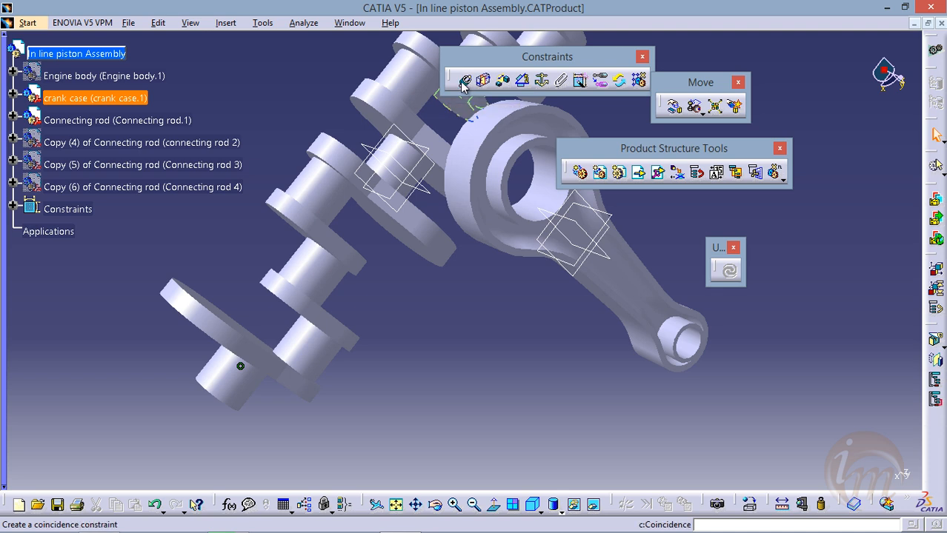
pyautogui.moveTo(279, 398); pyautogui.dragTo(323, 345, button='middle')
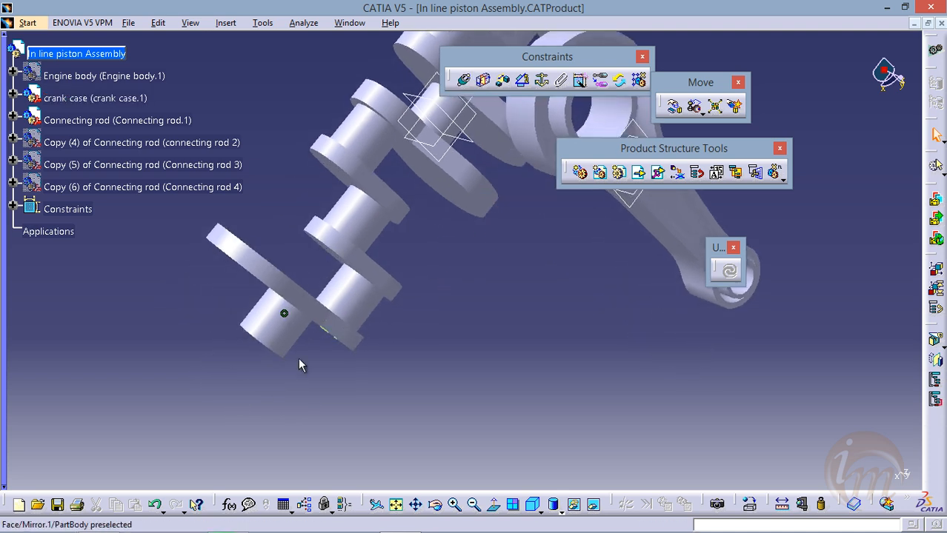
pyautogui.moveTo(441, 272); pyautogui.dragTo(380, 344, button='middle')
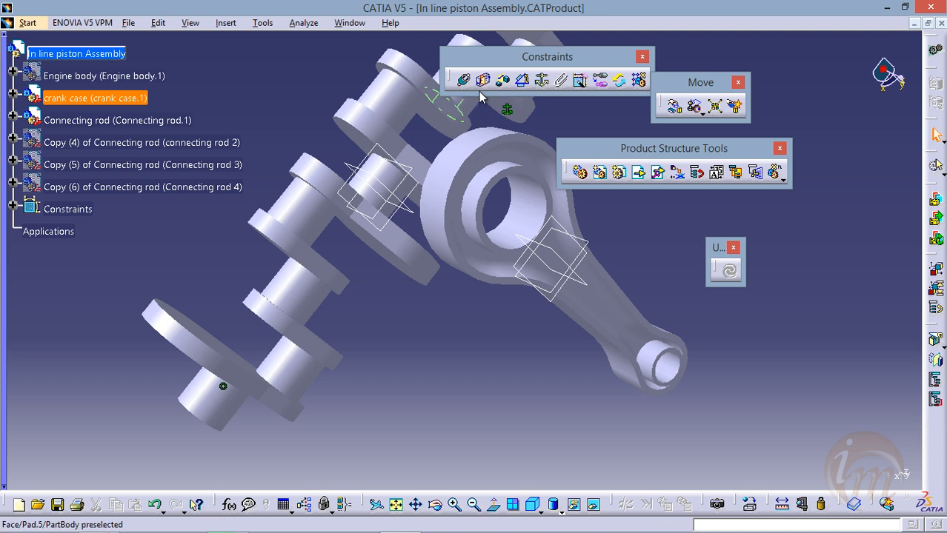
pyautogui.scroll(-1, 393, 302)
pyautogui.keyDown('ctrl'); pyautogui.moveTo(391, 308); pyautogui.dragTo(440, 317, button='middle'); pyautogui.keyUp('ctrl')
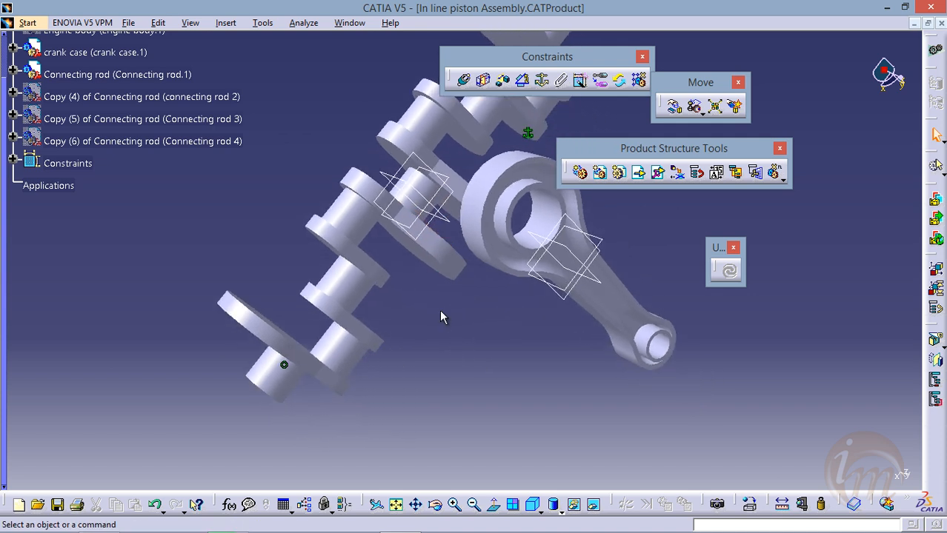
pyautogui.moveTo(465, 318)
pyautogui.keyDown('ctrl'); pyautogui.mouseDown(button='middle')
pyautogui.moveTo(451, 261)
pyautogui.moveTo(450, 323)
pyautogui.mouseUp(button='middle'); pyautogui.keyUp('ctrl')
# Add a coincidence constraint between the axis of the crank case's end crankpin and the big-end bore axis of Connecting rod.1
pyautogui.click(463, 79)
pyautogui.moveTo(383, 302); pyautogui.dragTo(403, 259, button='middle')
pyautogui.moveTo(414, 336); pyautogui.dragTo(331, 357, button='middle')
pyautogui.moveTo(399, 317); pyautogui.dragTo(450, 337, button='middle')
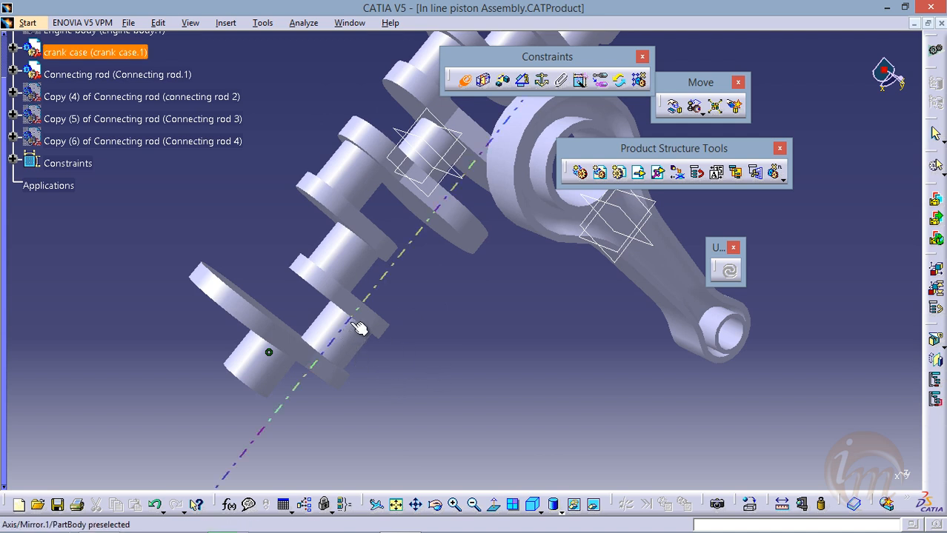
pyautogui.click(334, 342)
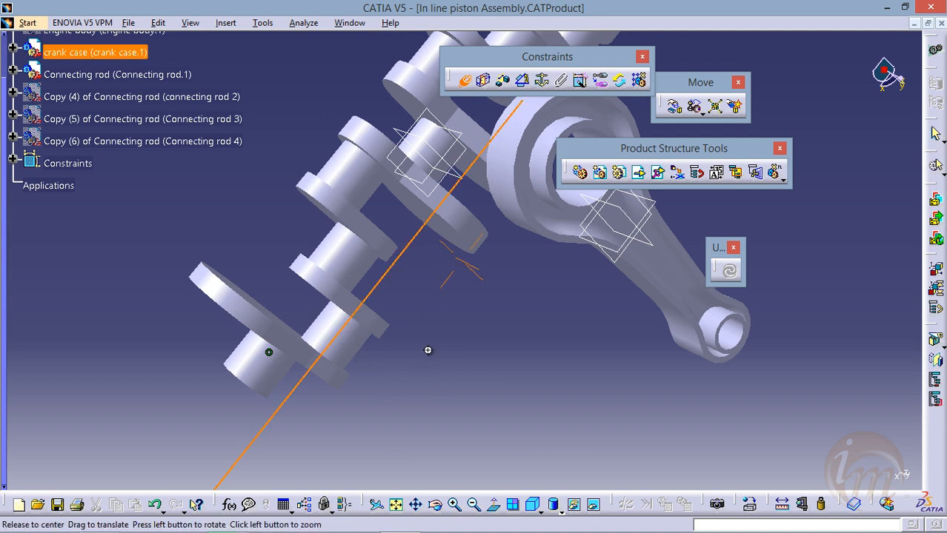
pyautogui.moveTo(427, 349); pyautogui.dragTo(371, 368, button='middle')
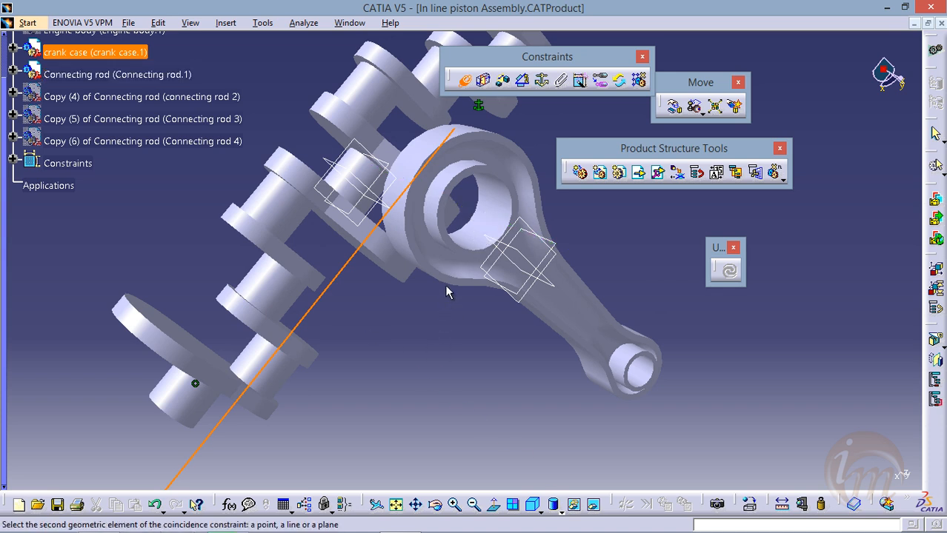
pyautogui.click(486, 215)
# Add a contact constraint between the connecting rod's big-end collar face and the end crank web's inner face, and update the assembly
pyautogui.moveTo(431, 300); pyautogui.dragTo(347, 331, button='middle')
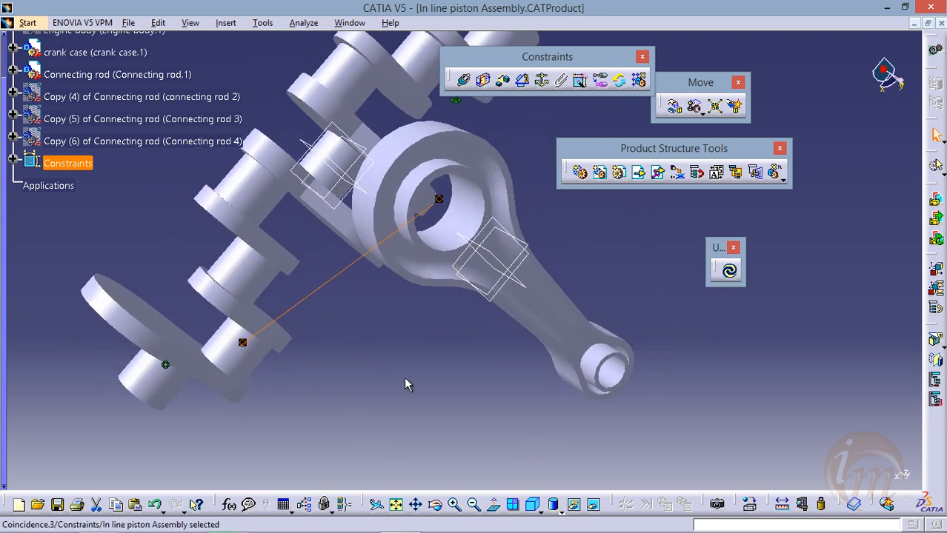
pyautogui.moveTo(595, 310); pyautogui.dragTo(448, 343, button='middle')
pyautogui.click(483, 80)
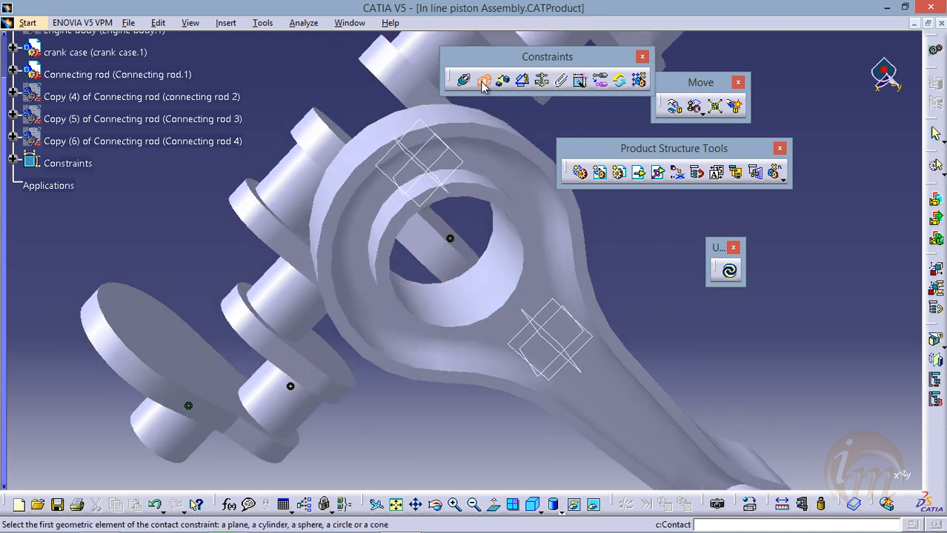
pyautogui.click(506, 202)
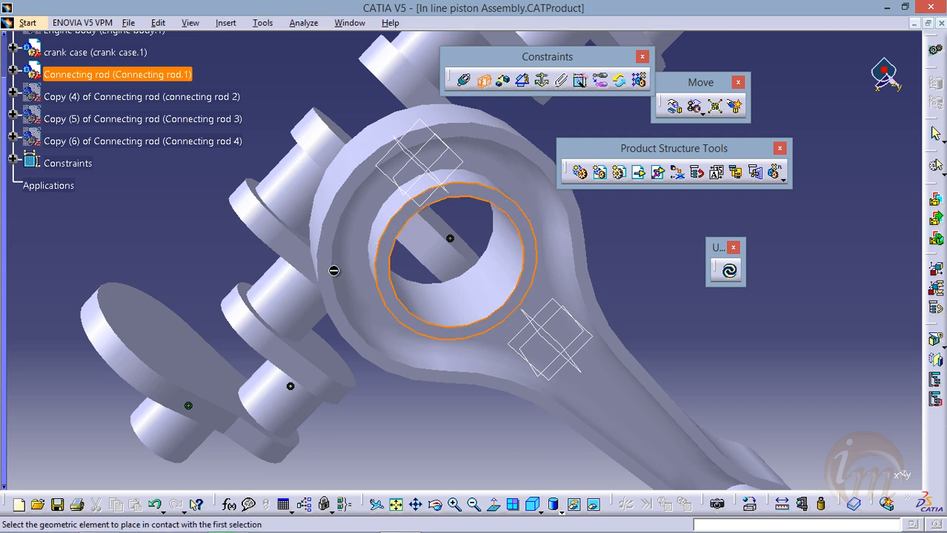
pyautogui.click(150, 345)
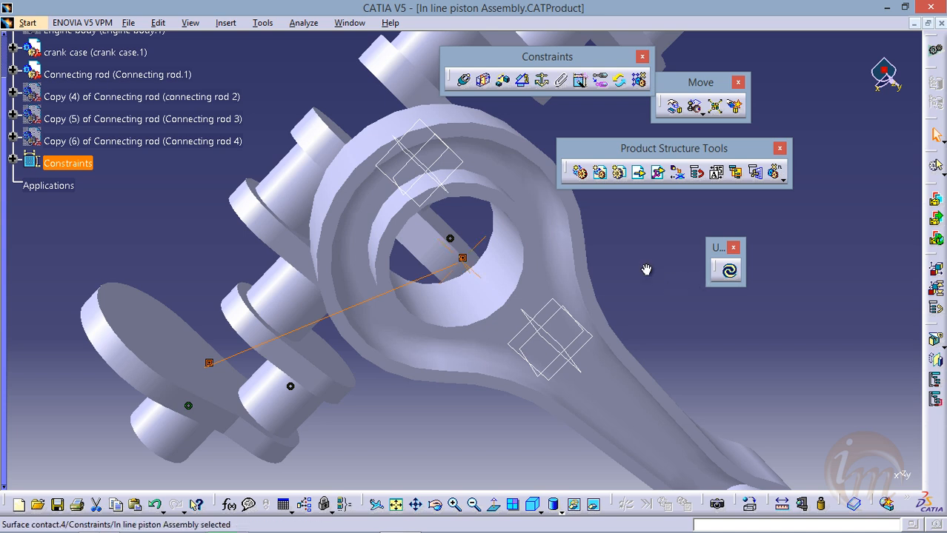
pyautogui.moveTo(646, 269); pyautogui.dragTo(722, 238, button='middle')
pyautogui.click(729, 272)
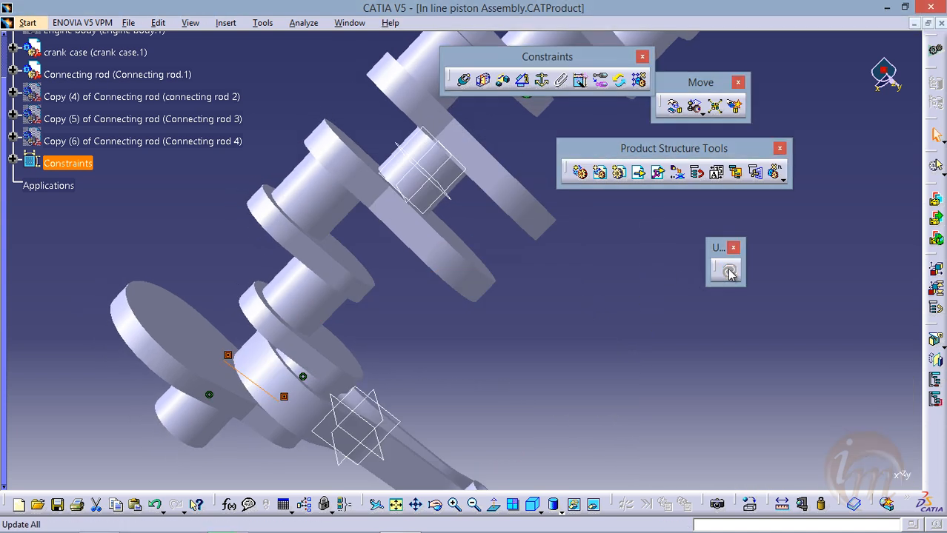
# Inspect how Connecting rod.1 sits on the end crankpin between the two crank webs
pyautogui.moveTo(389, 375); pyautogui.dragTo(388, 324, button='middle')
pyautogui.moveTo(300, 349); pyautogui.dragTo(355, 268, button='middle')
pyautogui.moveTo(260, 367); pyautogui.dragTo(413, 261, button='middle')
pyautogui.moveTo(266, 335); pyautogui.dragTo(326, 312, button='middle')
pyautogui.moveTo(409, 324); pyautogui.dragTo(357, 339, button='middle')
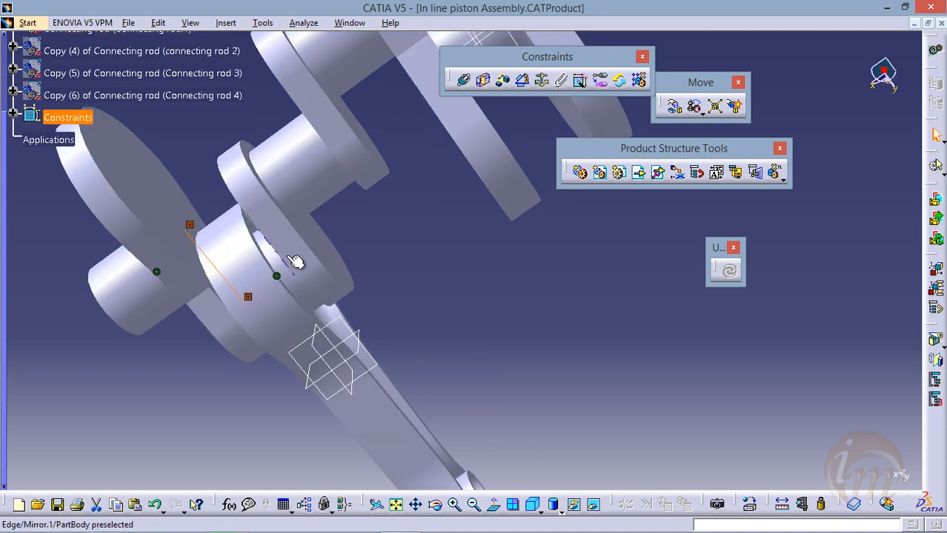
pyautogui.moveTo(289, 254); pyautogui.dragTo(335, 333, button='middle')
pyautogui.scroll(2, 161, 191)
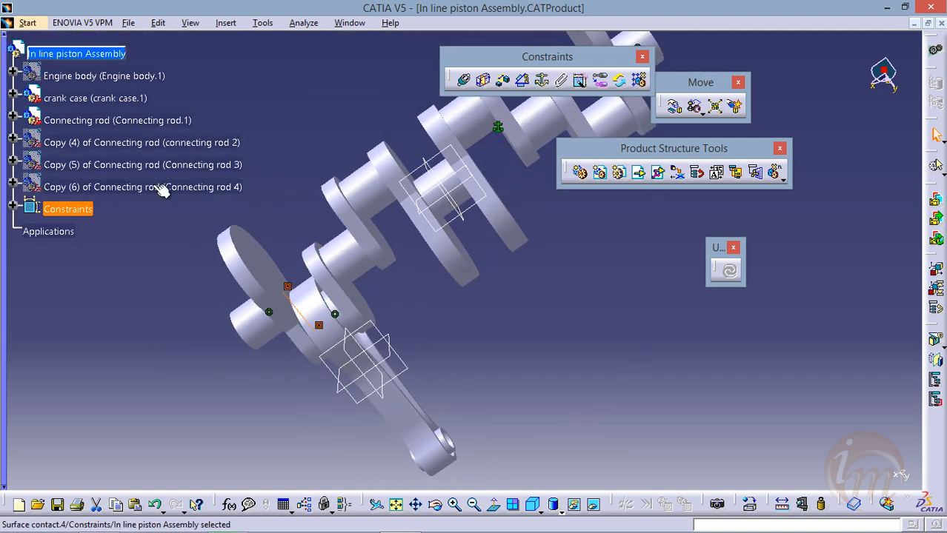
# Hide Connecting rod.1 and show connecting rod 2
pyautogui.click(96, 121)
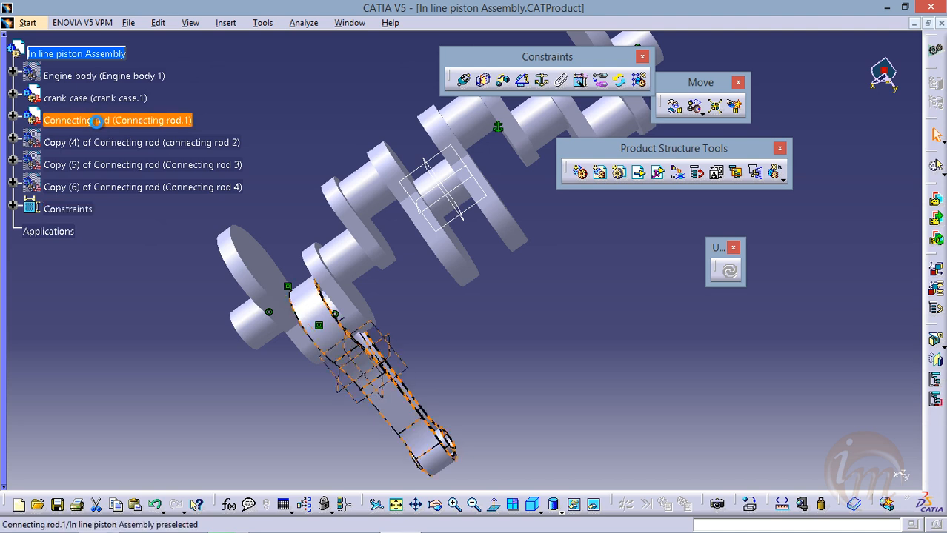
pyautogui.rightClick(96, 121)
pyautogui.click(157, 168)
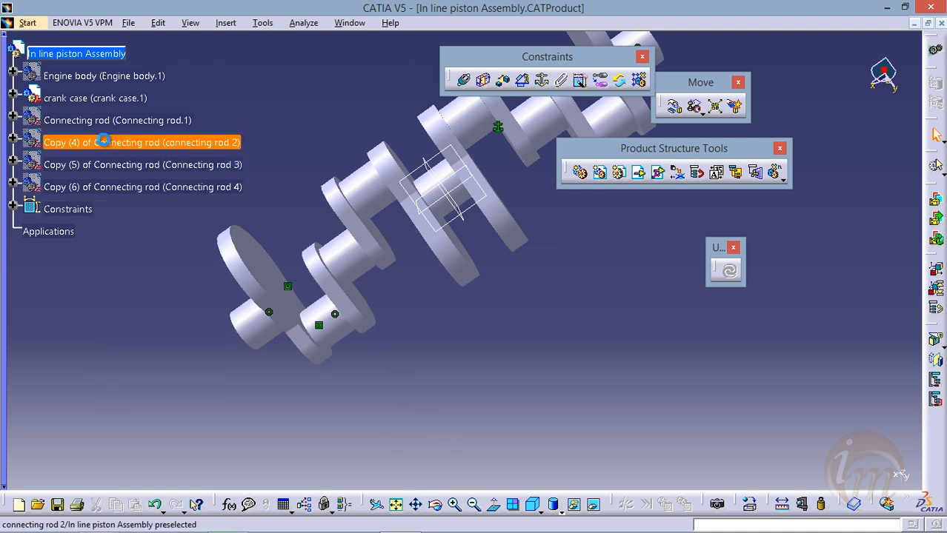
pyautogui.rightClick(111, 144)
pyautogui.click(152, 183)
pyautogui.moveTo(450, 247); pyautogui.dragTo(359, 327, button='middle')
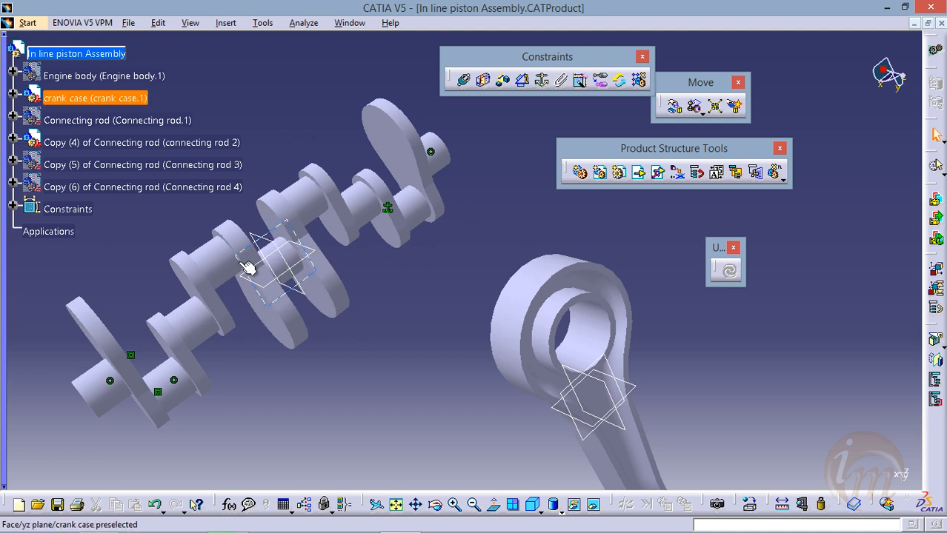
pyautogui.moveTo(393, 295); pyautogui.dragTo(439, 295, button='middle')
pyautogui.moveTo(438, 335); pyautogui.dragTo(408, 263, button='middle')
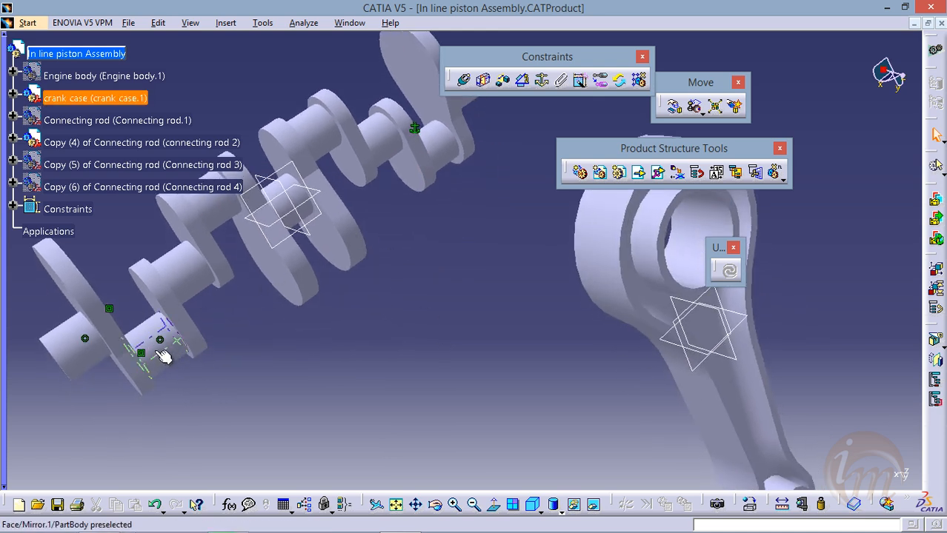
pyautogui.moveTo(287, 296); pyautogui.dragTo(370, 339, button='middle')
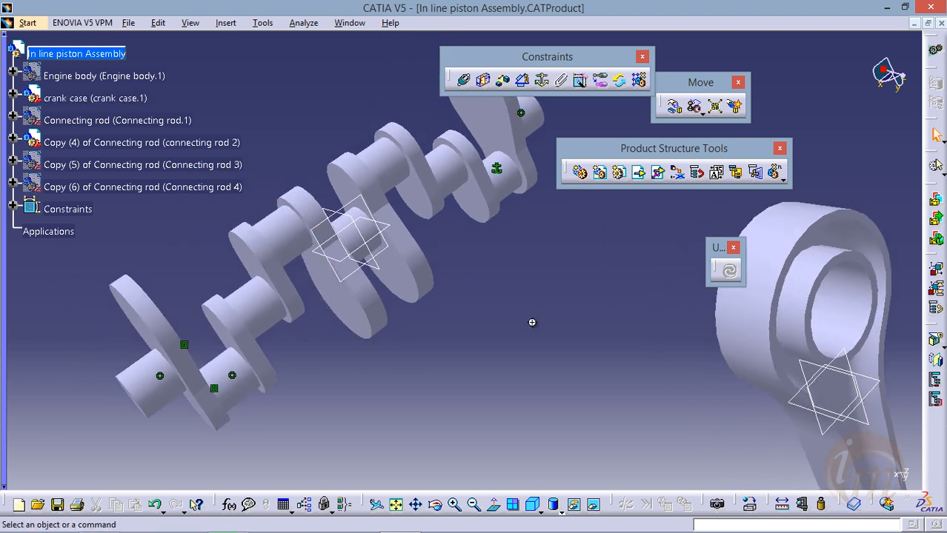
# Add a coincidence constraint between the axis of the crank case's second crankpin and the big-end bore axis of connecting rod 2
pyautogui.moveTo(533, 322); pyautogui.dragTo(461, 323, button='middle')
pyautogui.click(466, 81)
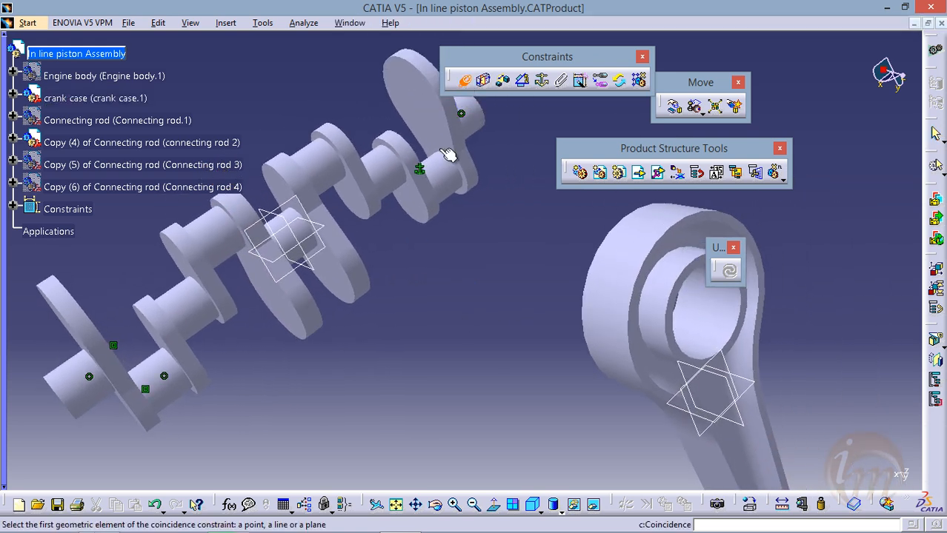
pyautogui.middleClick(408, 245)
pyautogui.click(311, 244)
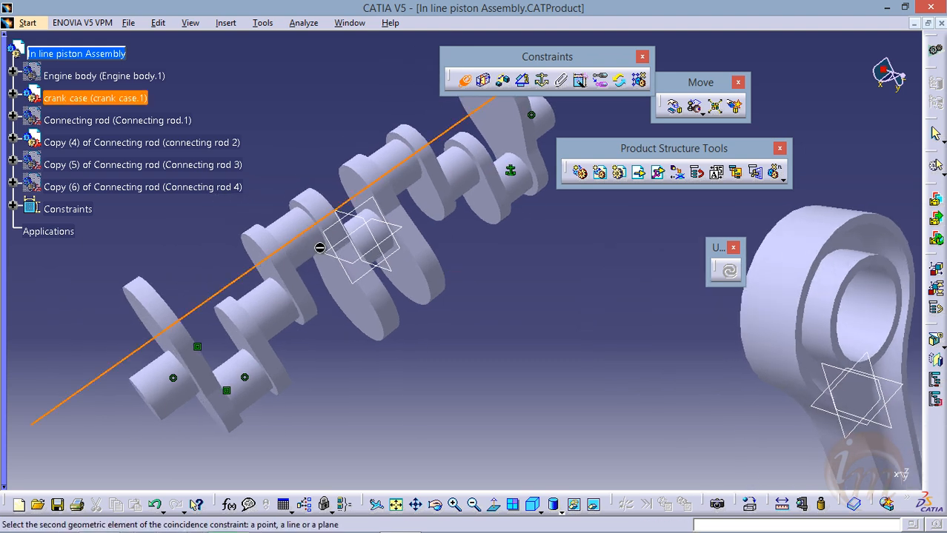
pyautogui.moveTo(639, 309); pyautogui.dragTo(448, 303, button='middle')
pyautogui.click(536, 317)
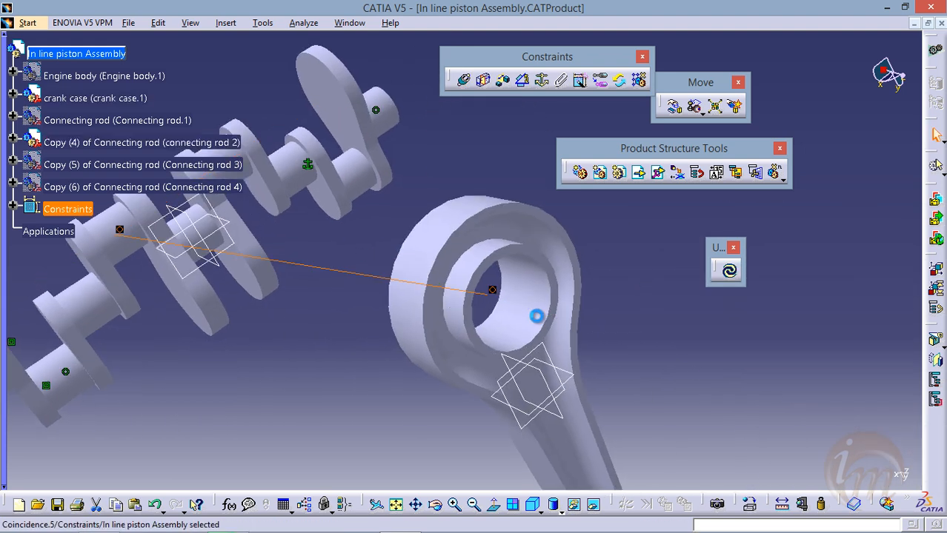
# Add a contact constraint between the large crank web's face beside the second crankpin and connecting rod 2's big-end collar face, and update the assembly
pyautogui.middleClick(320, 245)
pyautogui.moveTo(316, 310); pyautogui.dragTo(417, 305, button='middle')
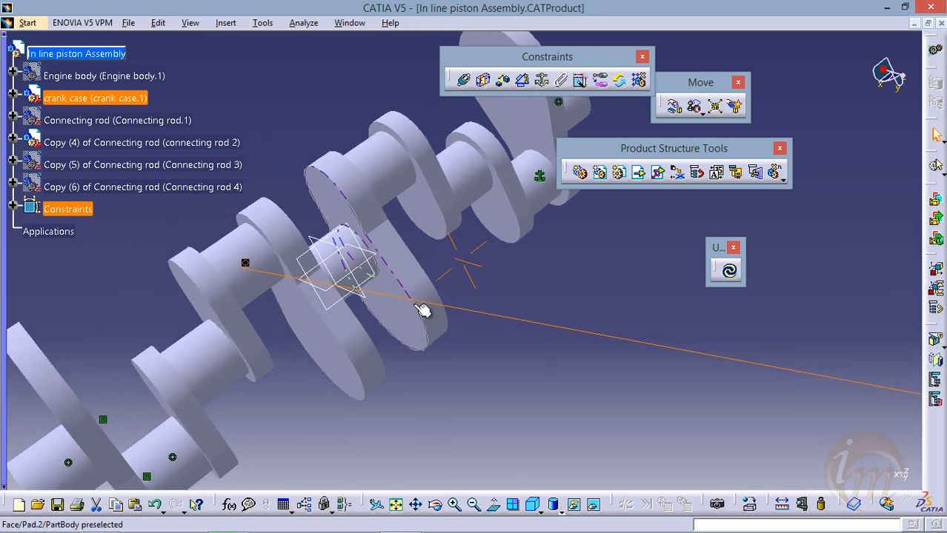
pyautogui.moveTo(415, 194); pyautogui.dragTo(437, 229, button='middle')
pyautogui.moveTo(351, 288); pyautogui.dragTo(356, 265, button='middle')
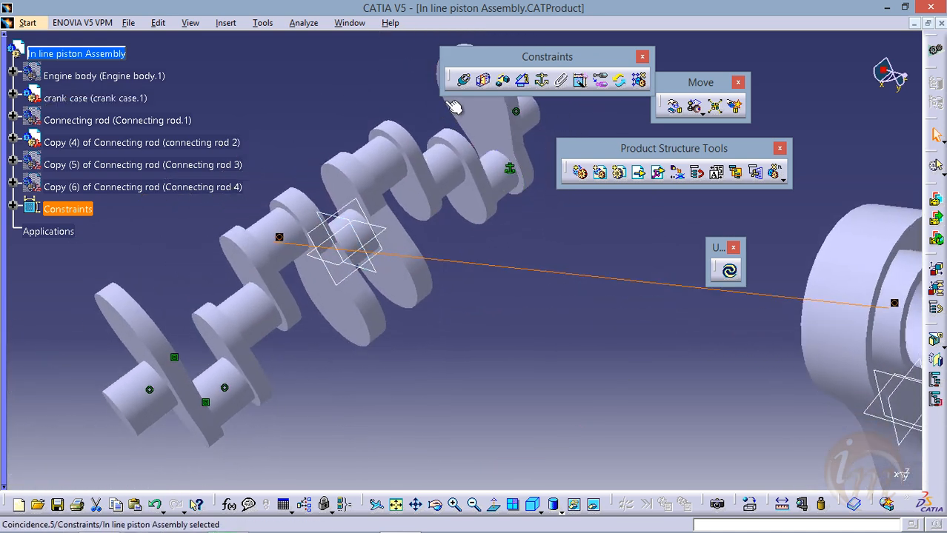
pyautogui.click(483, 80)
pyautogui.click(337, 302)
pyautogui.moveTo(654, 295); pyautogui.dragTo(523, 287, button='middle')
pyautogui.moveTo(444, 275); pyautogui.dragTo(429, 260, button='middle')
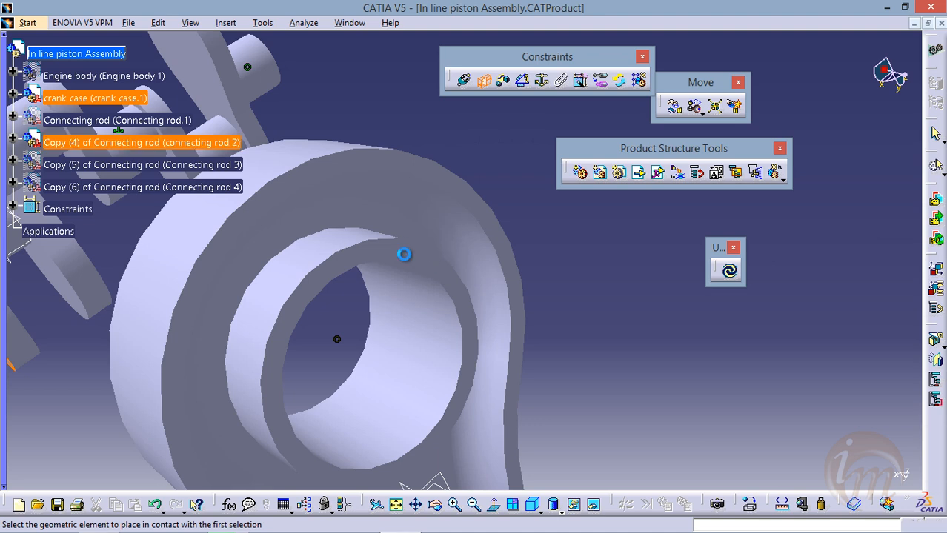
pyautogui.click(404, 251)
pyautogui.moveTo(422, 220); pyautogui.dragTo(446, 295, button='middle')
pyautogui.moveTo(371, 314); pyautogui.dragTo(503, 315, button='middle')
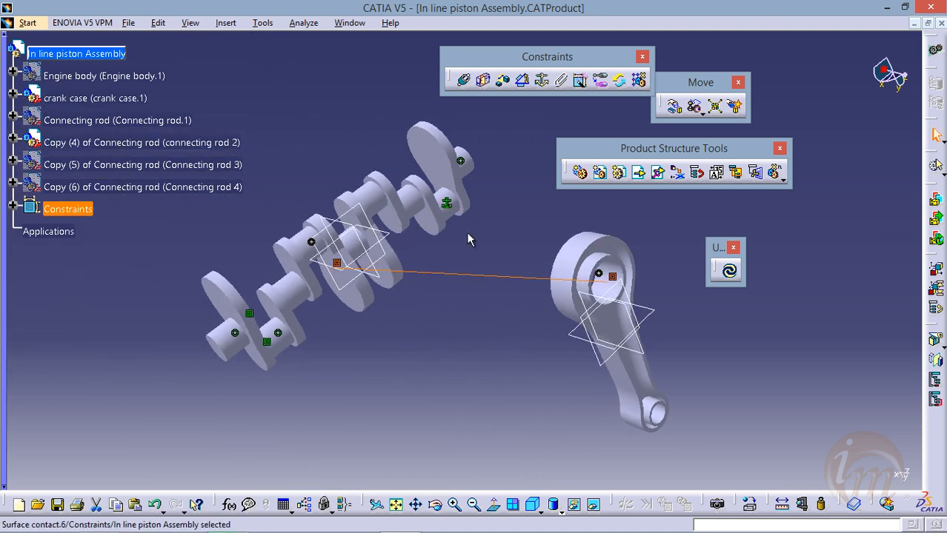
pyautogui.click(729, 271)
pyautogui.moveTo(417, 363); pyautogui.dragTo(476, 402, button='middle')
pyautogui.moveTo(443, 369); pyautogui.dragTo(398, 285, button='middle')
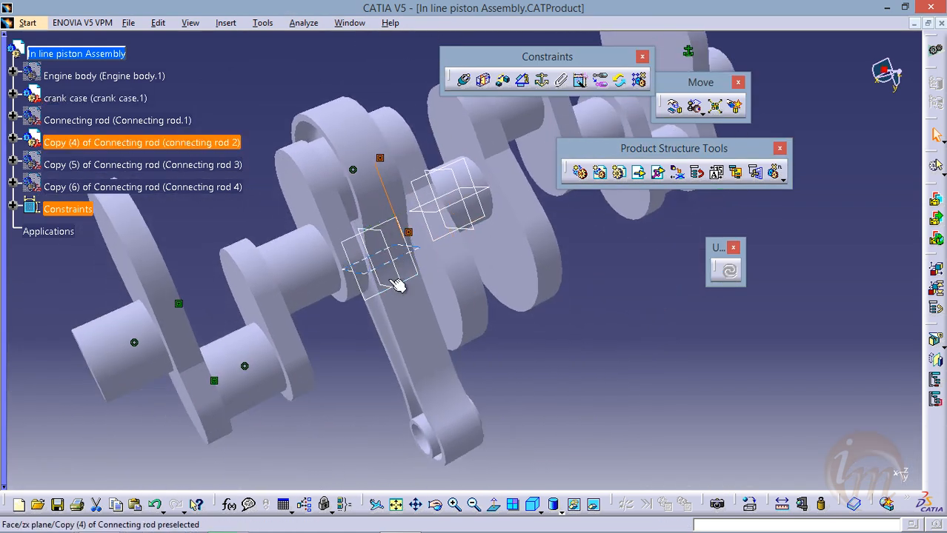
pyautogui.moveTo(406, 338); pyautogui.dragTo(416, 391, button='middle')
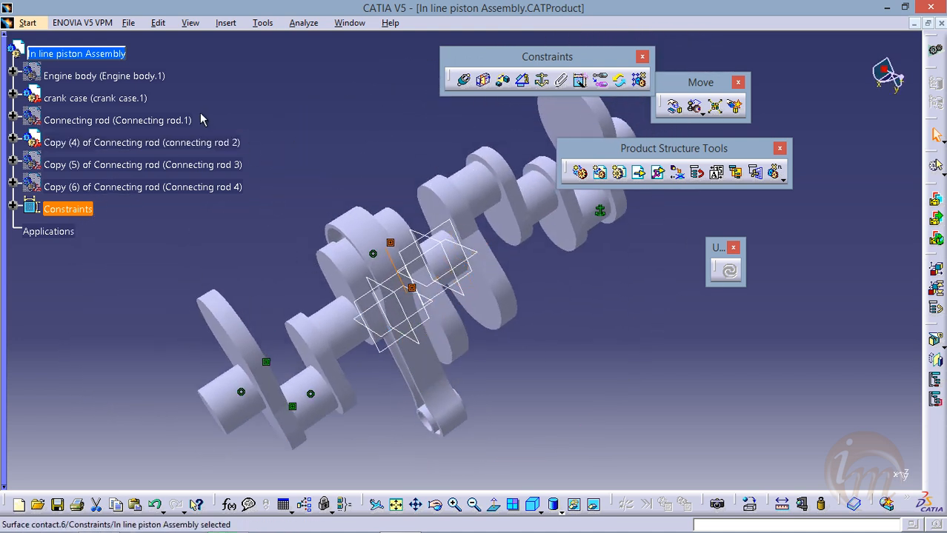
# Hide connecting rod 2 and show Connecting rod 3
pyautogui.rightClick(208, 151)
pyautogui.click(237, 184)
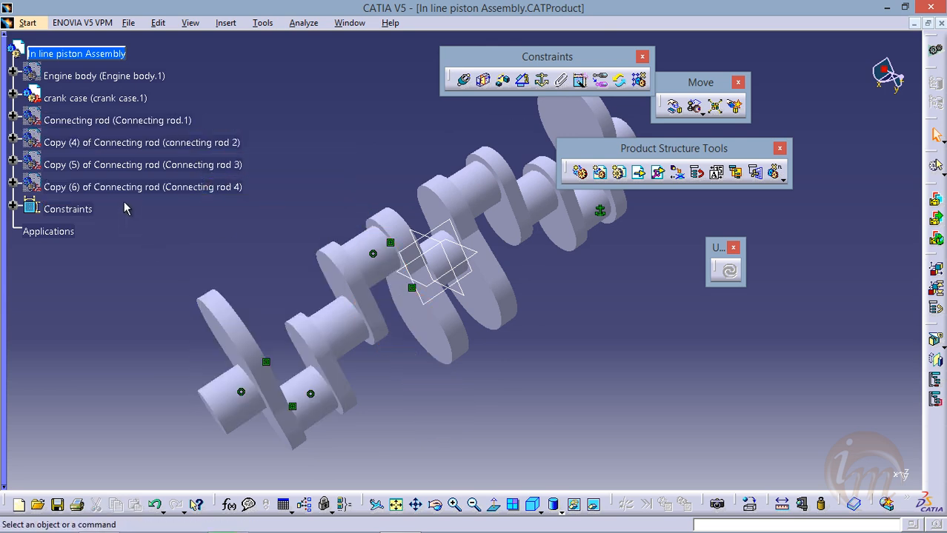
pyautogui.rightClick(141, 167)
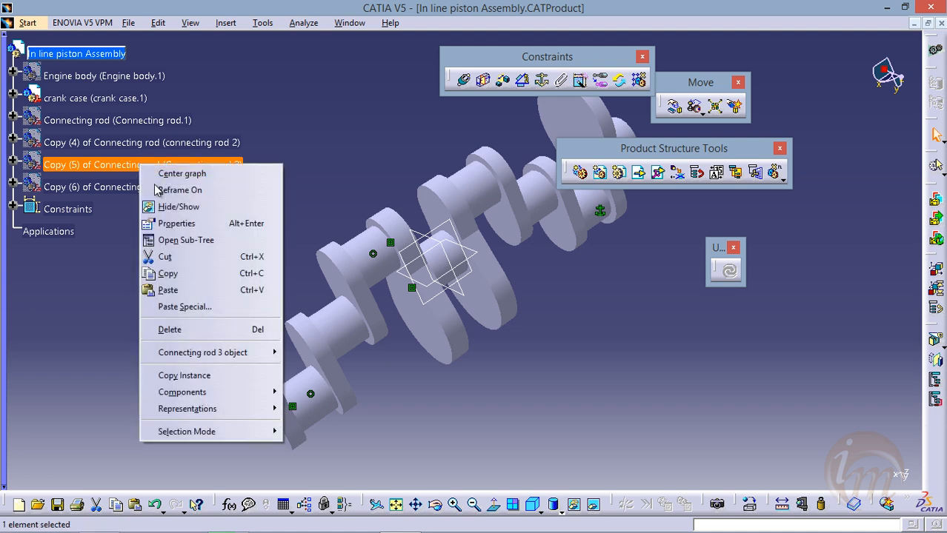
pyautogui.click(159, 203)
# Add a coincidence constraint between the axis of the crank case's third crankpin and the big-end bore axis of Connecting rod 3
pyautogui.moveTo(523, 314); pyautogui.dragTo(322, 284, button='middle')
pyautogui.moveTo(393, 290); pyautogui.dragTo(477, 313, button='middle')
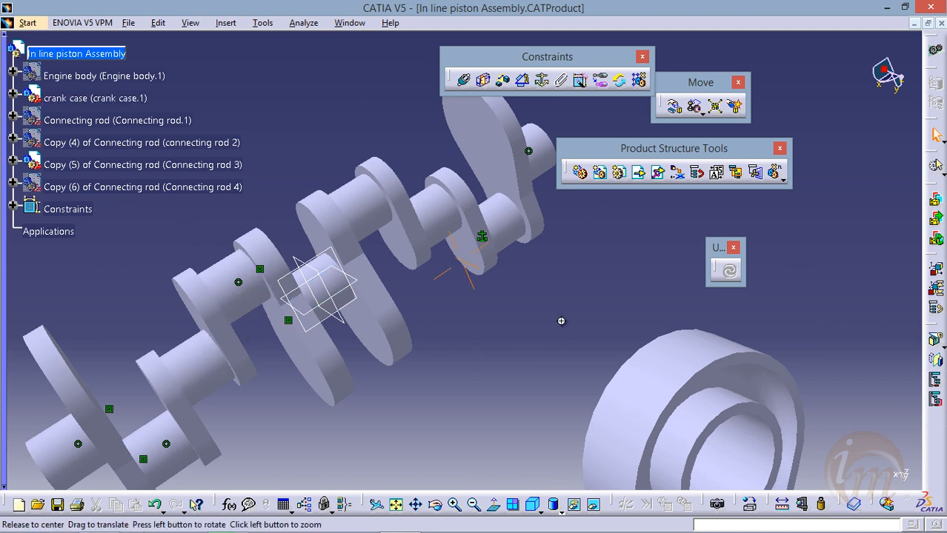
pyautogui.moveTo(561, 321); pyautogui.dragTo(482, 319, button='middle')
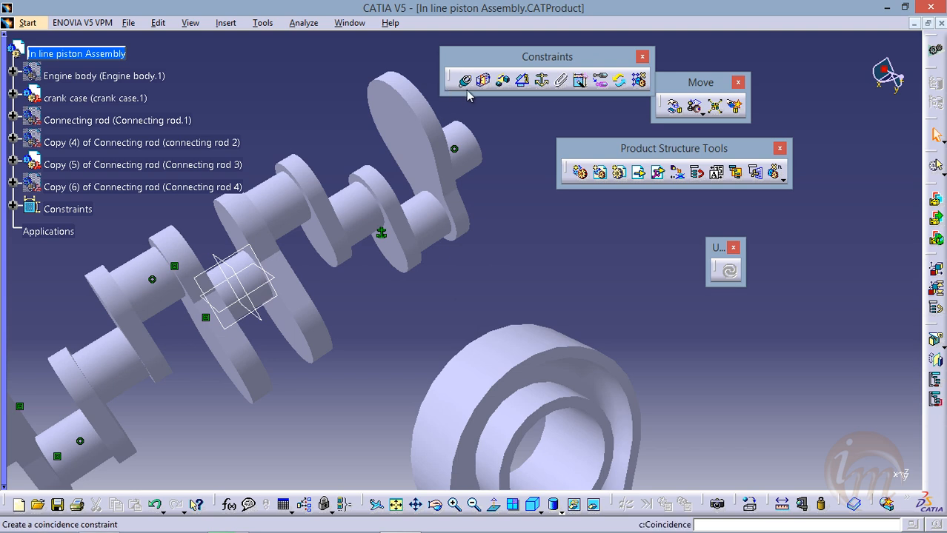
pyautogui.click(271, 208)
pyautogui.moveTo(483, 345); pyautogui.dragTo(480, 252, button='middle')
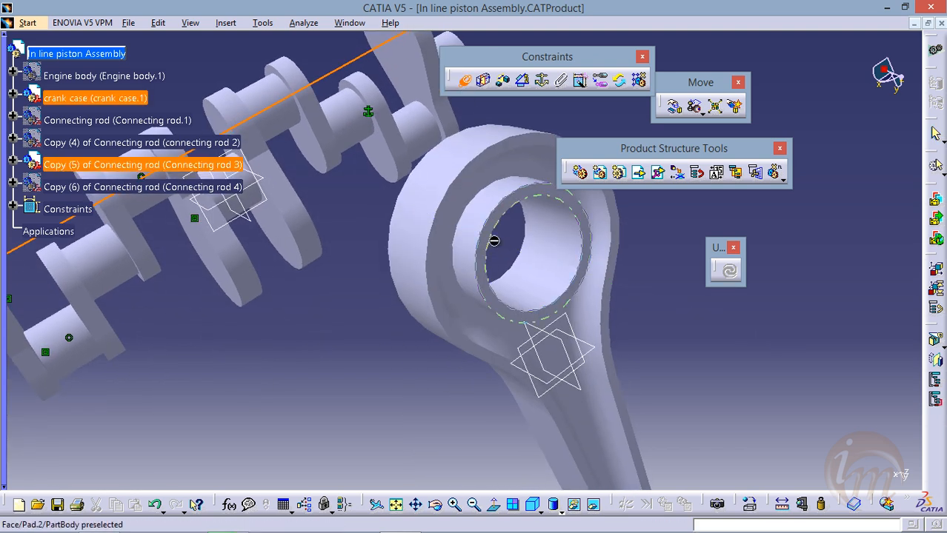
pyautogui.click(554, 254)
# Add a contact constraint between the crank web's face beside the third crankpin and Connecting rod 3's big-end collar face, and update the assembly
pyautogui.moveTo(311, 122); pyautogui.dragTo(282, 230, button='middle')
pyautogui.moveTo(318, 178); pyautogui.dragTo(391, 211, button='middle')
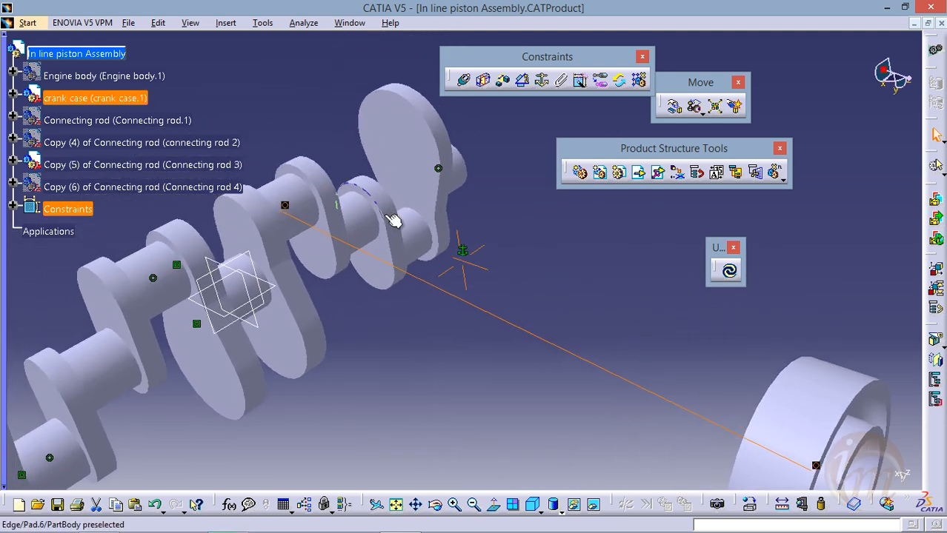
pyautogui.click(483, 80)
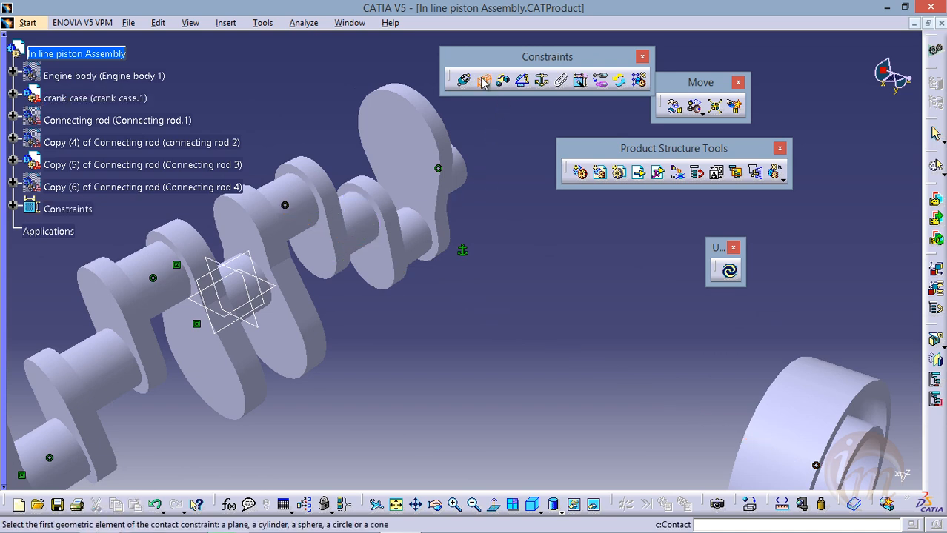
pyautogui.click(319, 253)
pyautogui.moveTo(543, 245); pyautogui.dragTo(428, 196, button='middle')
pyautogui.click(479, 211)
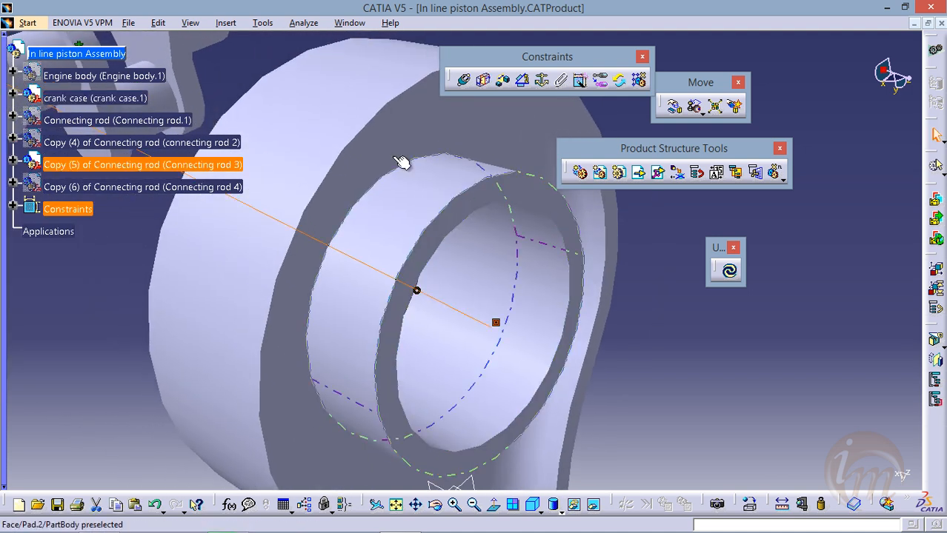
pyautogui.moveTo(373, 156); pyautogui.dragTo(400, 188, button='middle')
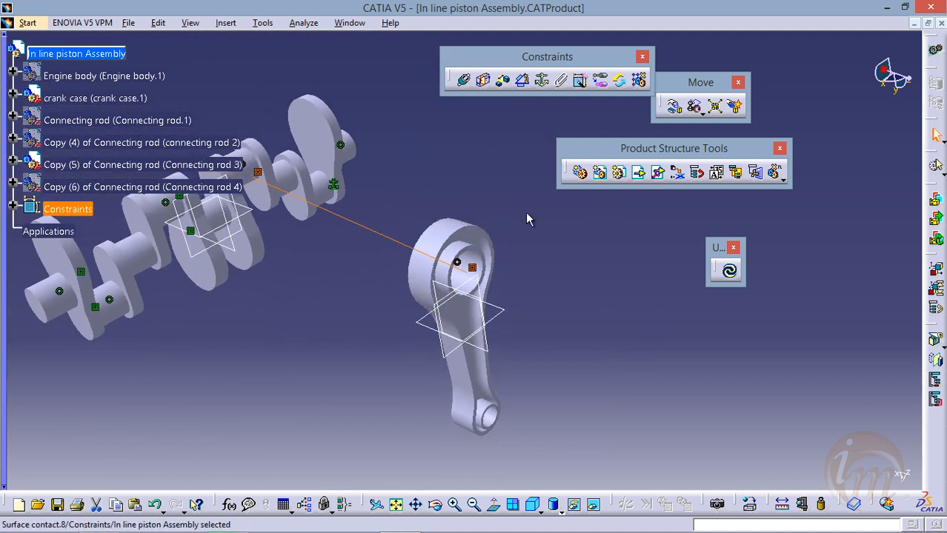
pyautogui.click(730, 272)
pyautogui.moveTo(481, 243); pyautogui.dragTo(303, 211, button='middle')
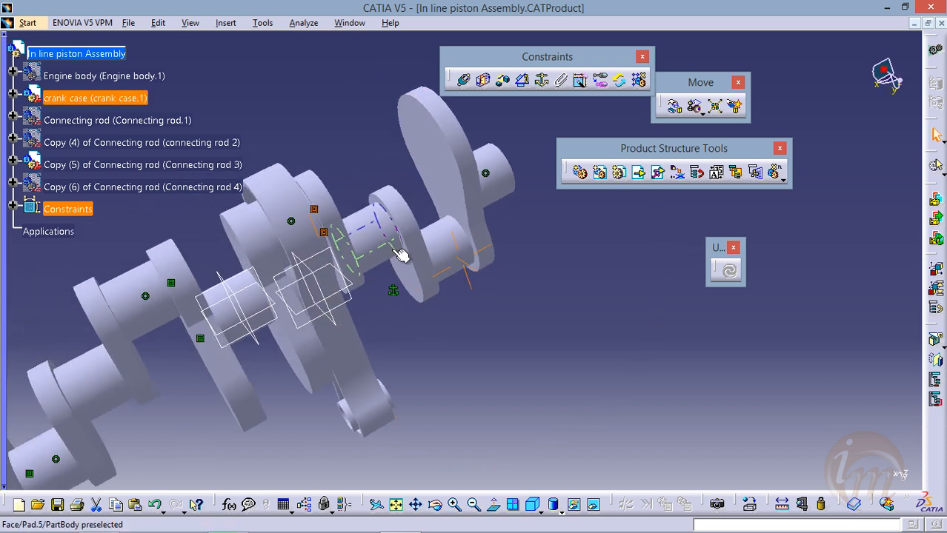
# Hide Connecting rod 3 and show Connecting rod 4
pyautogui.rightClick(70, 166)
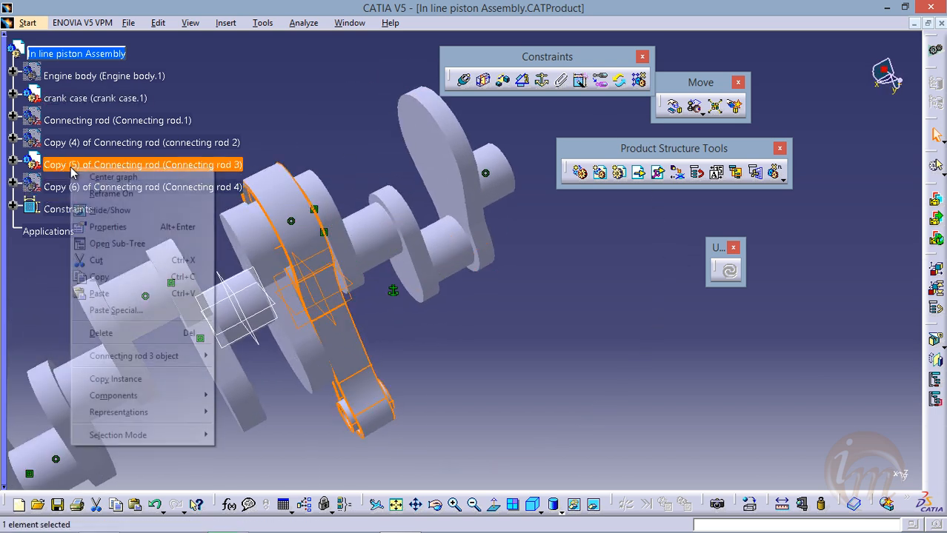
pyautogui.click(111, 210)
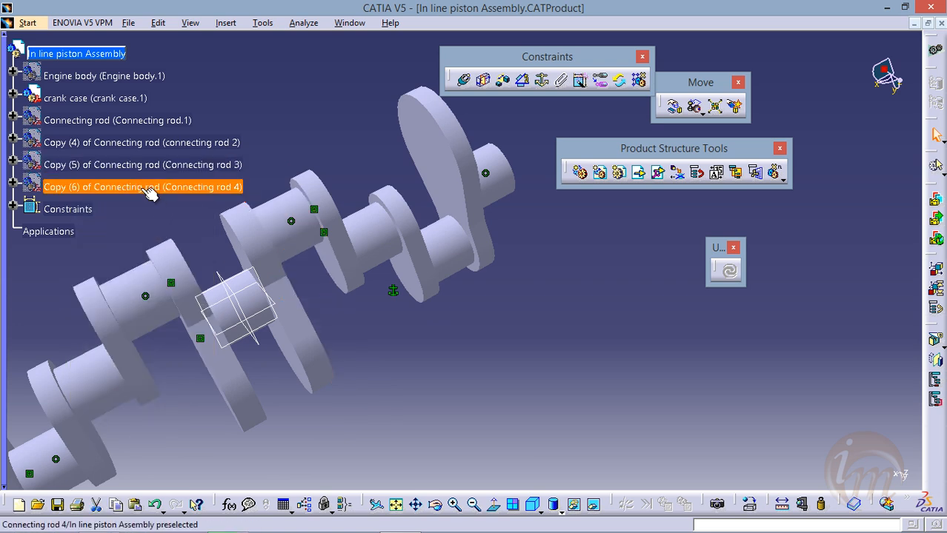
pyautogui.rightClick(145, 190)
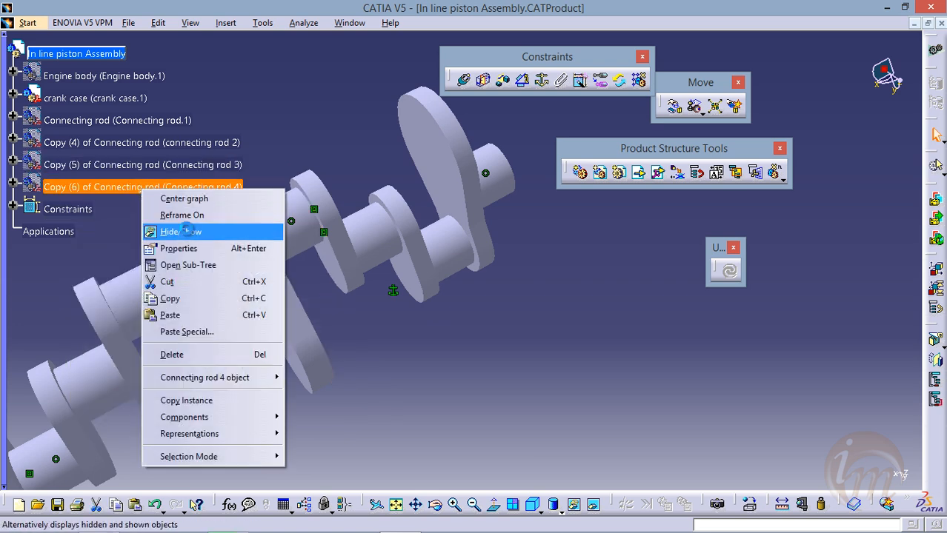
pyautogui.click(187, 231)
# Add a coincidence constraint between the axis of the crank case's fourth crankpin and the big-end bore axis of Connecting rod 4
pyautogui.moveTo(379, 262); pyautogui.dragTo(296, 275, button='middle')
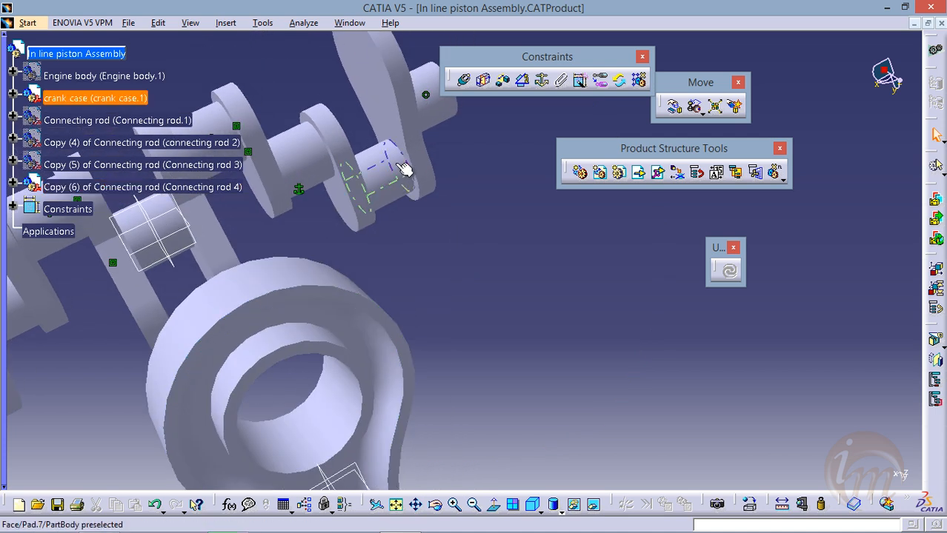
pyautogui.moveTo(379, 249); pyautogui.dragTo(320, 235, button='middle')
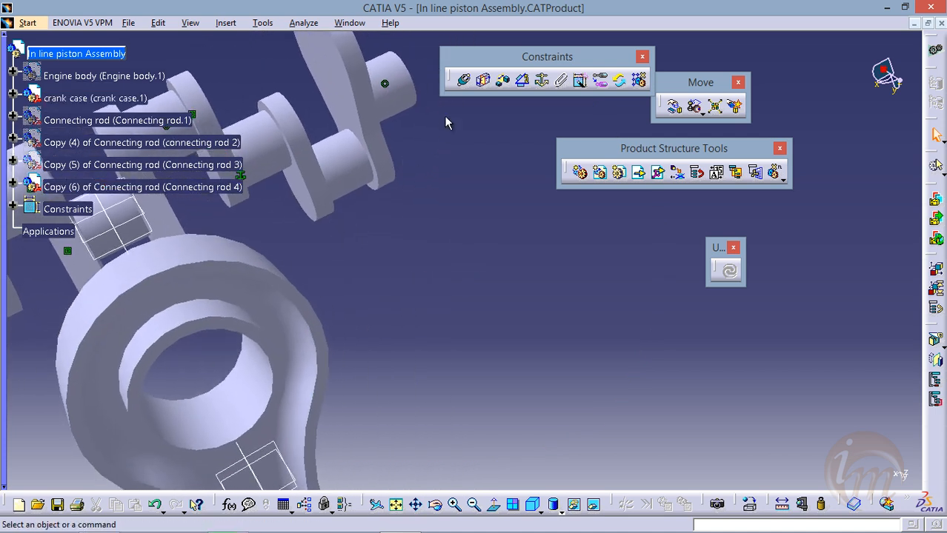
pyautogui.click(466, 80)
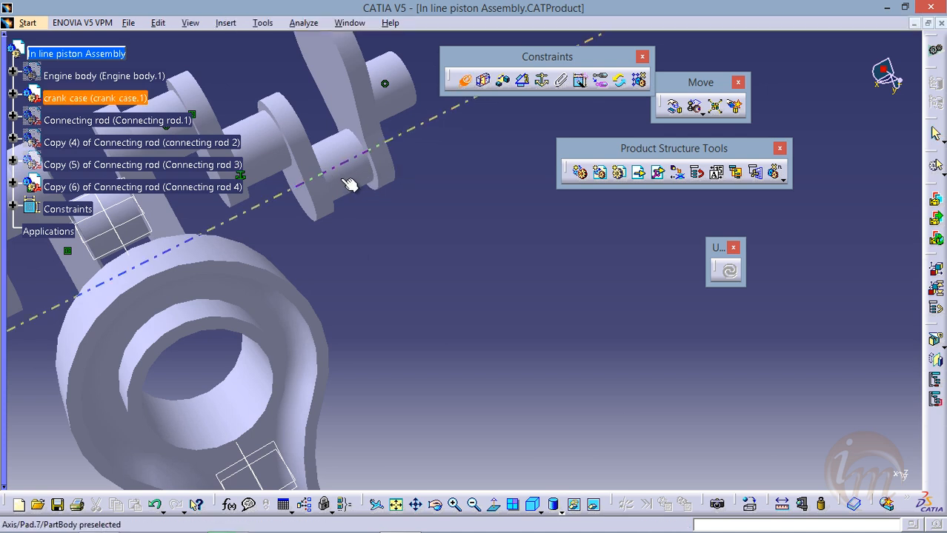
pyautogui.moveTo(385, 250); pyautogui.dragTo(309, 271, button='middle')
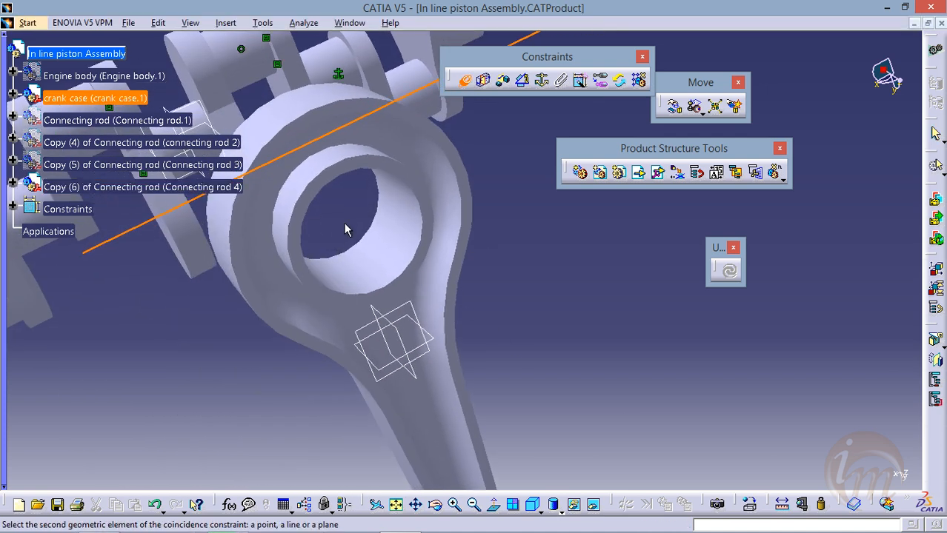
pyautogui.click(391, 194)
# Add a contact constraint between the end crank web's inner face beside the fourth crankpin and Connecting rod 4's big-end collar face, and update the assembly
pyautogui.moveTo(437, 186); pyautogui.dragTo(318, 322, button='middle')
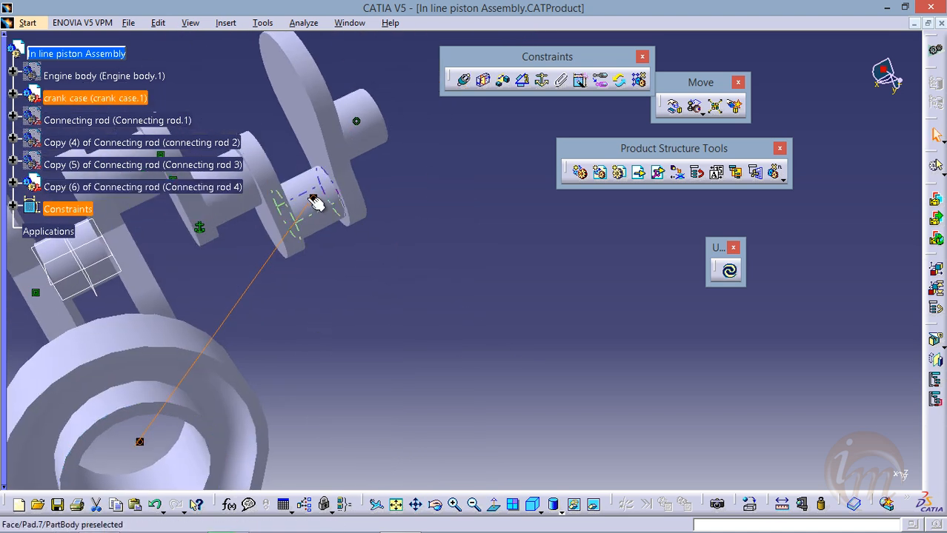
pyautogui.click(484, 79)
pyautogui.moveTo(294, 246); pyautogui.dragTo(325, 296, button='middle')
pyautogui.click(283, 160)
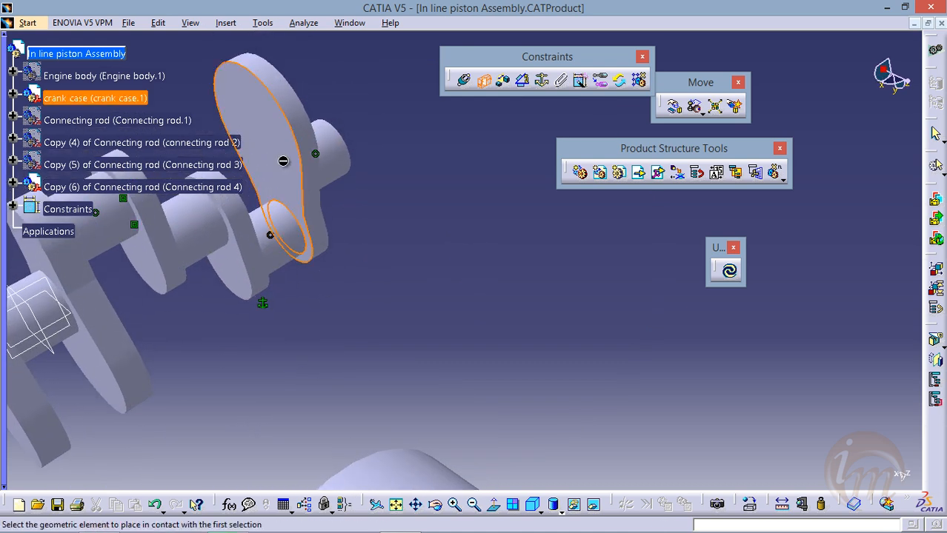
pyautogui.moveTo(317, 222); pyautogui.dragTo(302, 152, button='middle')
pyautogui.moveTo(357, 311); pyautogui.dragTo(319, 156, button='middle')
pyautogui.moveTo(240, 275); pyautogui.dragTo(444, 311, button='middle')
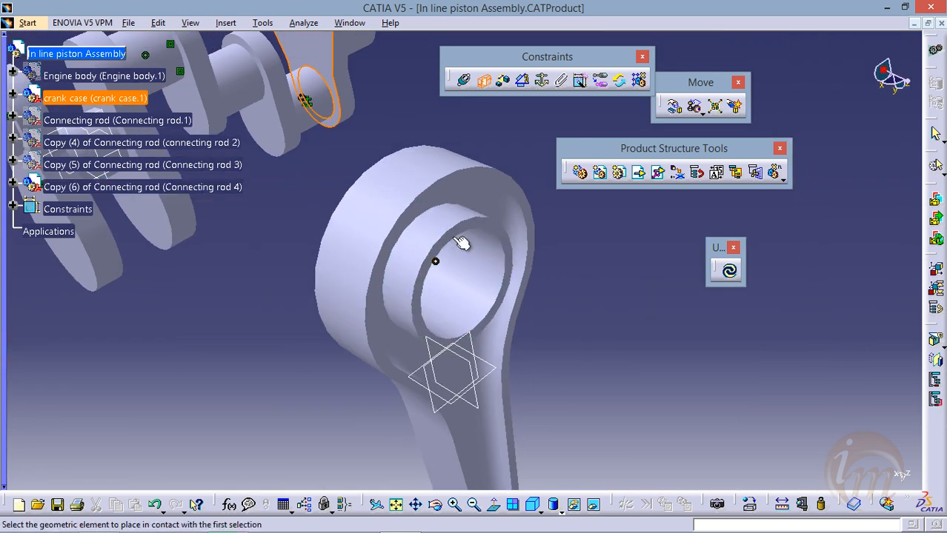
pyautogui.click(460, 245)
pyautogui.click(729, 270)
pyautogui.moveTo(509, 264); pyautogui.dragTo(425, 336, button='middle')
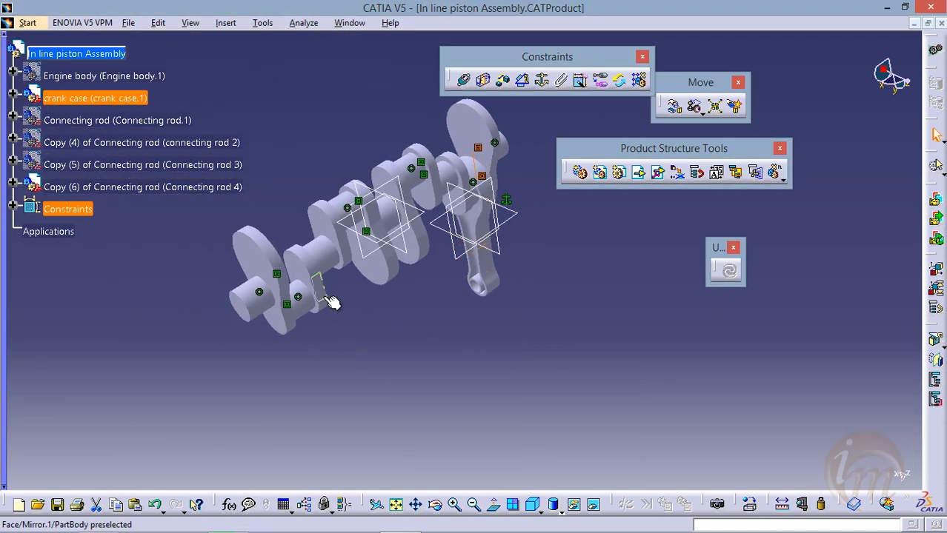
pyautogui.click(331, 302)
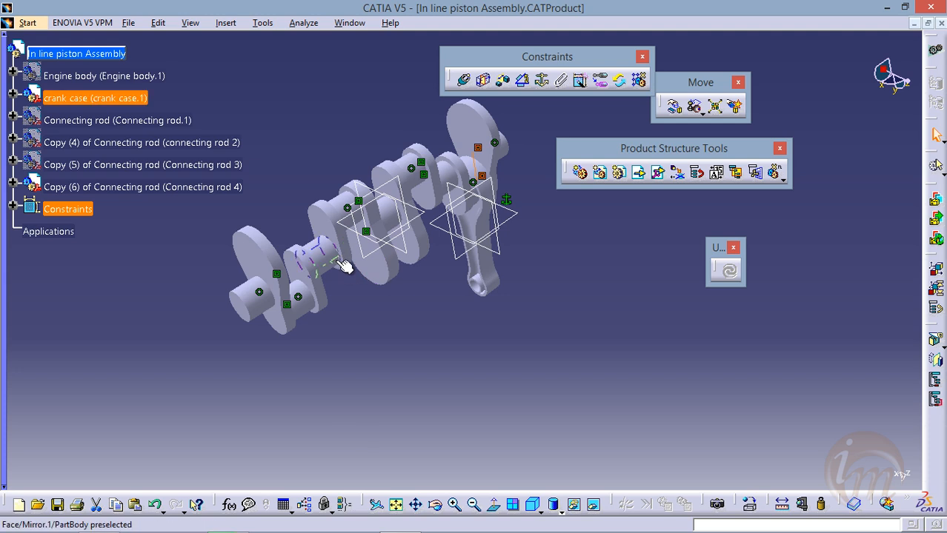
# Show the hidden Connecting rod.1, connecting rod 2 and Connecting rod 3 together, and check all four rods on the crank case
pyautogui.click(100, 120)
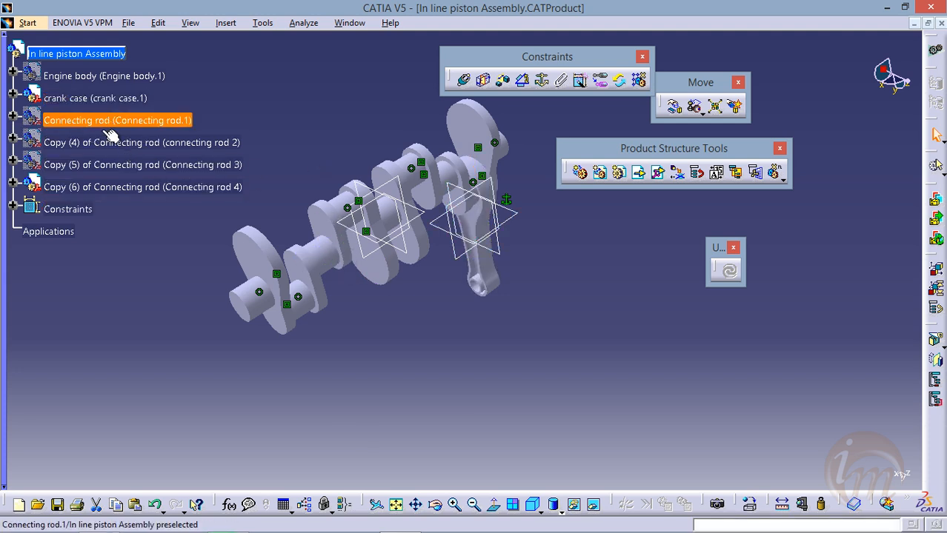
pyautogui.keyDown('ctrl'); pyautogui.click(115, 164); pyautogui.keyUp('ctrl')
pyautogui.rightClick(121, 166)
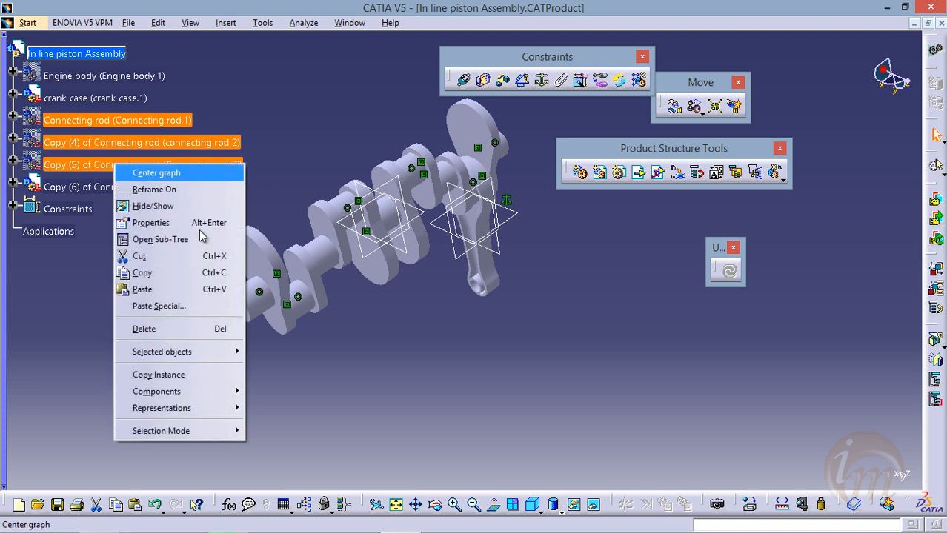
pyautogui.click(195, 209)
pyautogui.moveTo(402, 282); pyautogui.dragTo(343, 235, button='middle')
pyautogui.moveTo(422, 307); pyautogui.dragTo(489, 392, button='middle')
pyautogui.moveTo(422, 326); pyautogui.dragTo(452, 305, button='middle')
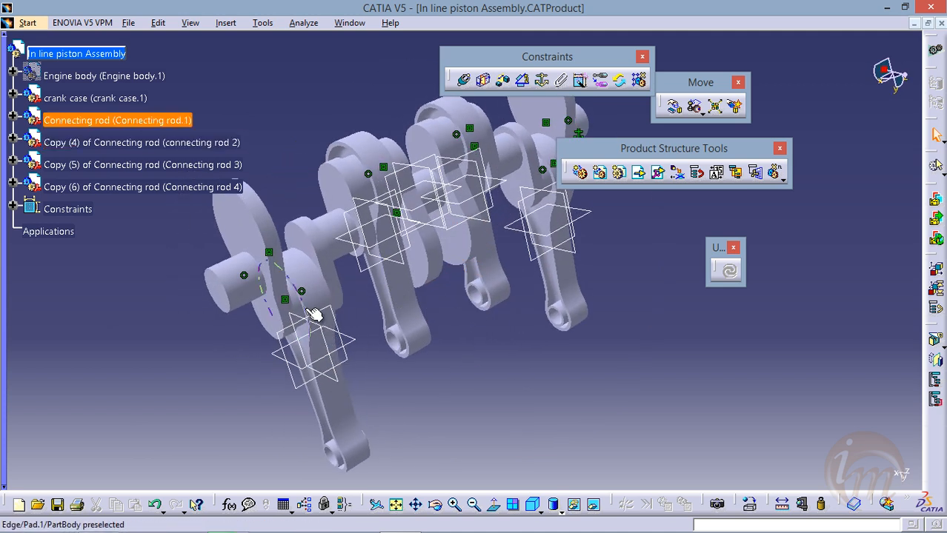
pyautogui.moveTo(353, 375); pyautogui.dragTo(370, 357, button='middle')
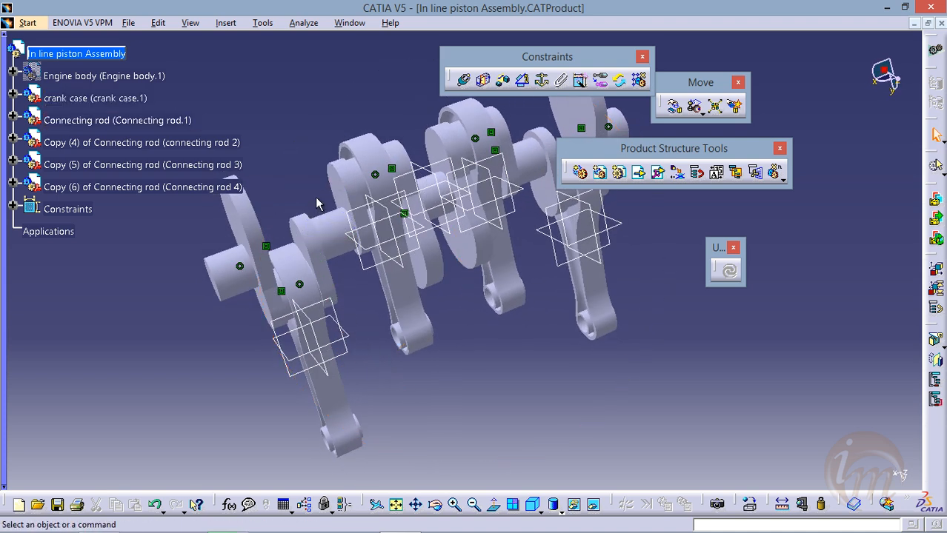
# Examine the four connecting rods and their constraints on the crank case from several angles
pyautogui.moveTo(304, 244); pyautogui.dragTo(401, 261, button='middle')
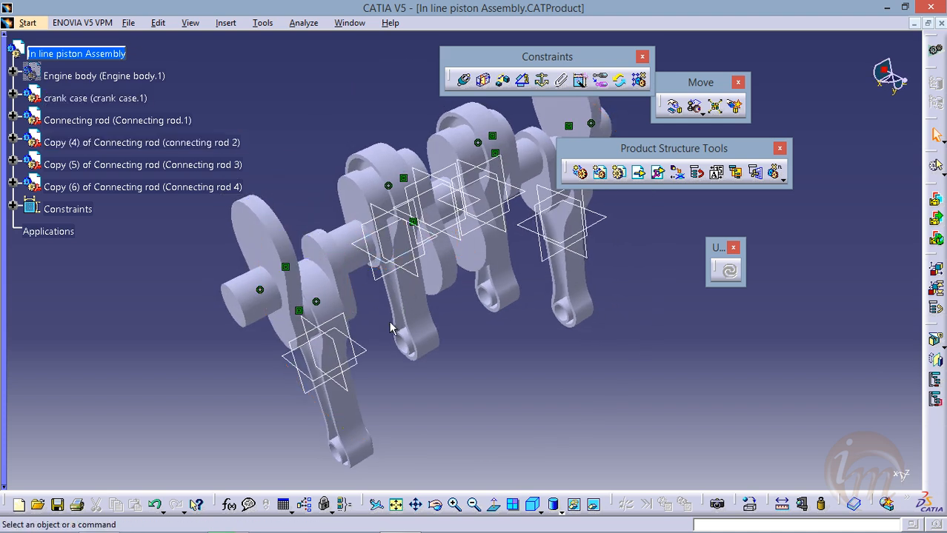
pyautogui.moveTo(363, 253); pyautogui.dragTo(334, 280, button='middle')
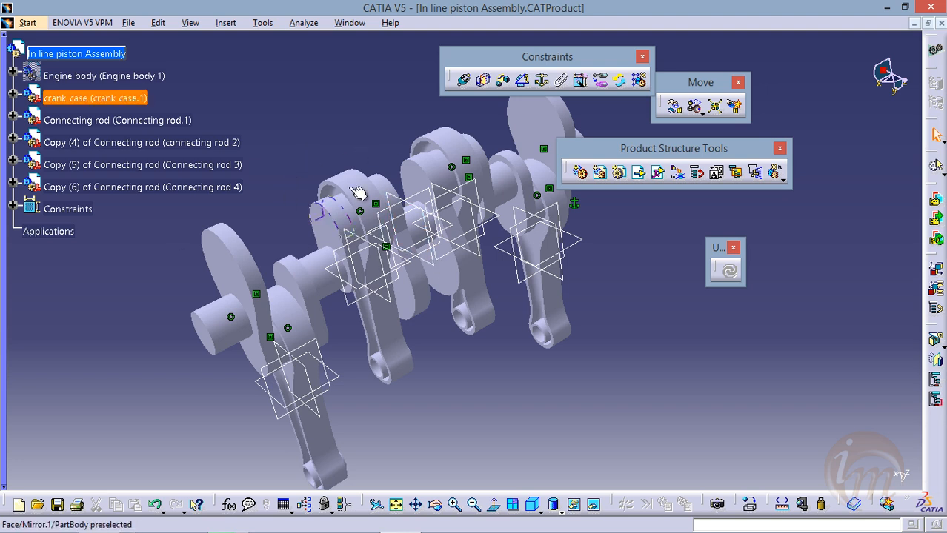
pyautogui.moveTo(437, 268); pyautogui.dragTo(349, 178, button='middle')
pyautogui.moveTo(379, 230)
pyautogui.mouseDown(button='middle')
pyautogui.moveTo(344, 186)
pyautogui.moveTo(387, 290)
pyautogui.moveTo(379, 251)
pyautogui.moveTo(387, 268)
pyautogui.moveTo(363, 237)
pyautogui.mouseUp(button='middle')
pyautogui.scroll(-1, 387, 291)
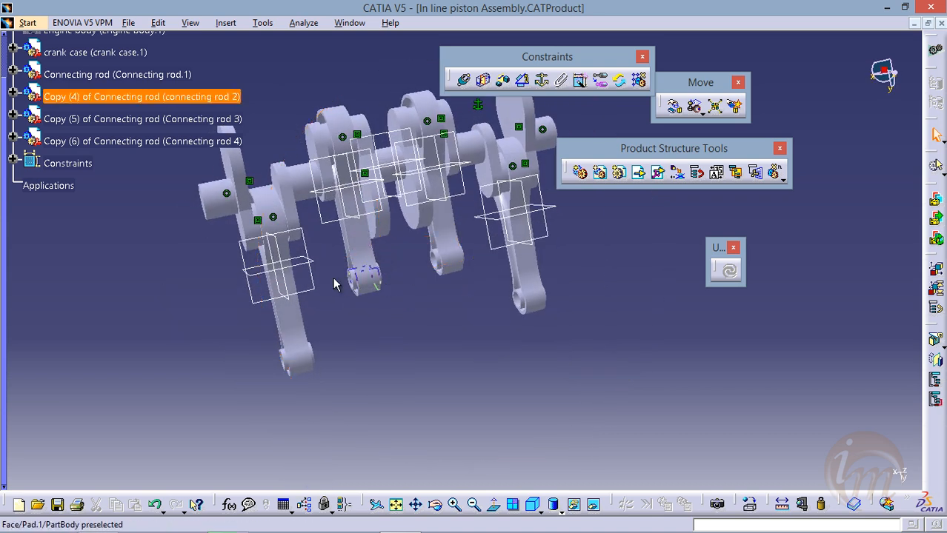
pyautogui.moveTo(366, 191); pyautogui.dragTo(406, 269, button='middle')
pyautogui.scroll(3, 281, 176)
pyautogui.scroll(-2, 240, 153)
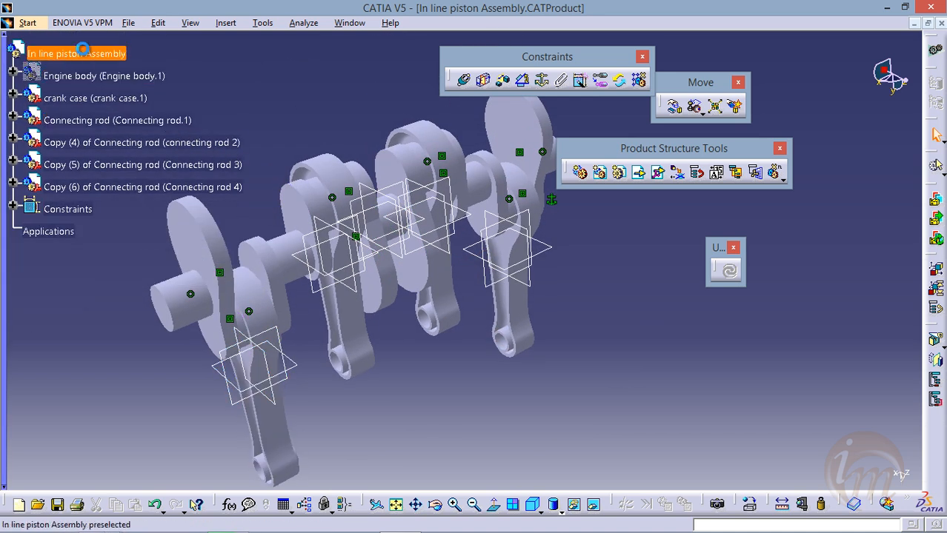
# Insert the existing component piston head 1 into In line piston Assembly and inspect it beside the rods
pyautogui.rightClick(90, 55)
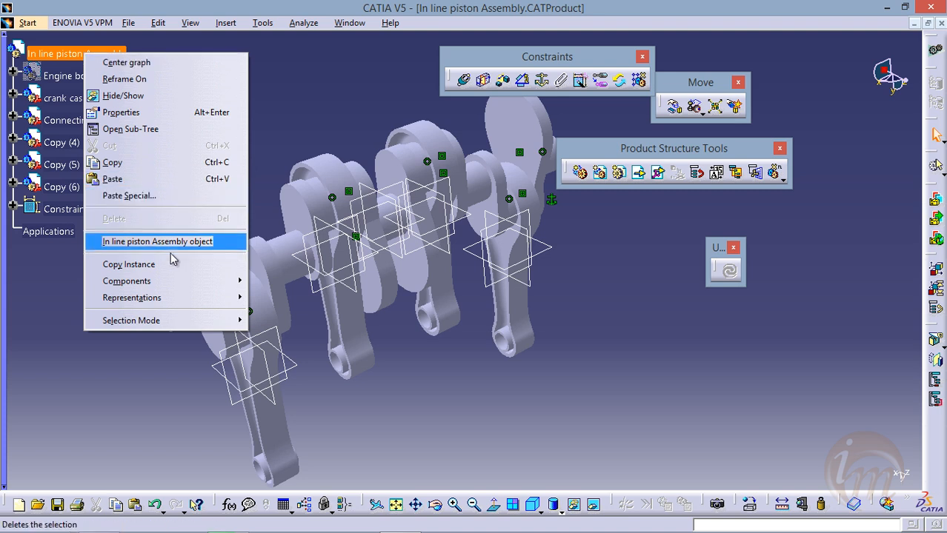
pyautogui.moveTo(183, 284)
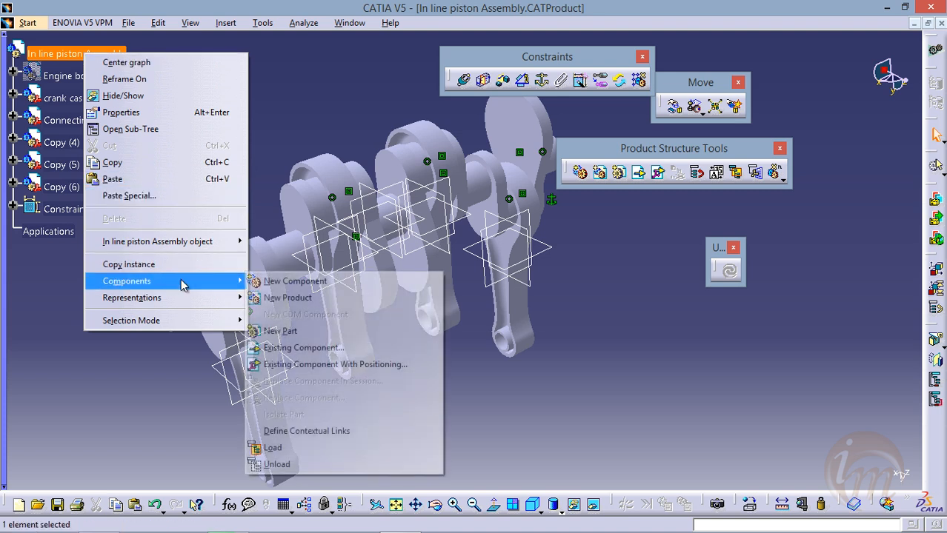
pyautogui.click(301, 347)
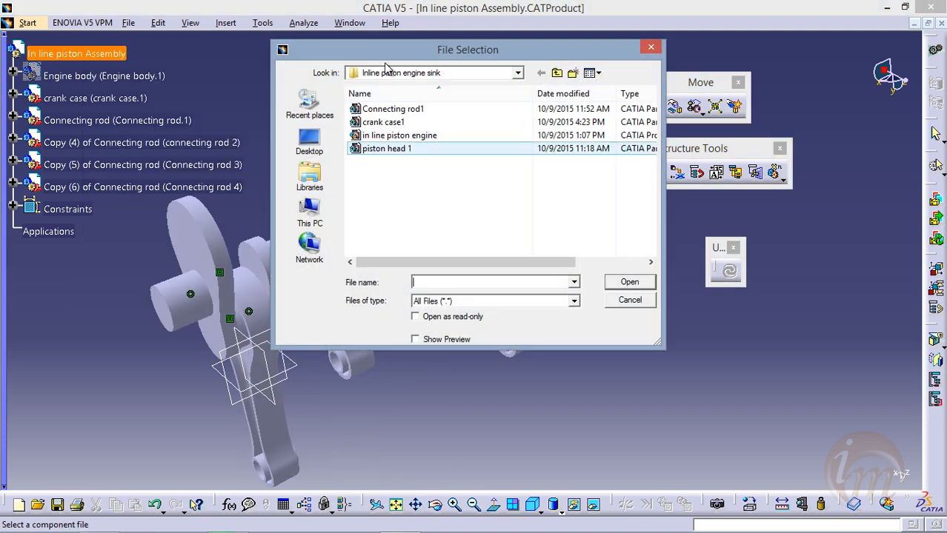
pyautogui.click(412, 151)
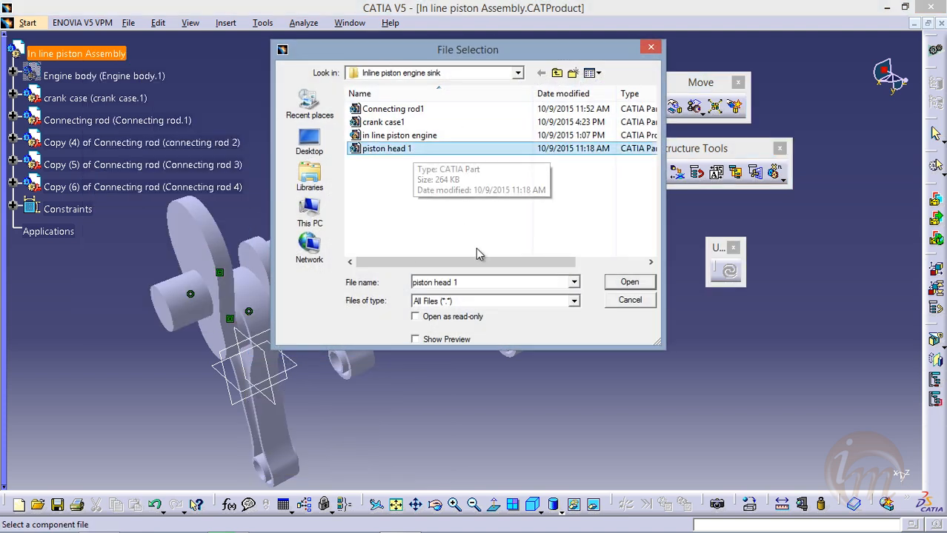
pyautogui.click(652, 282)
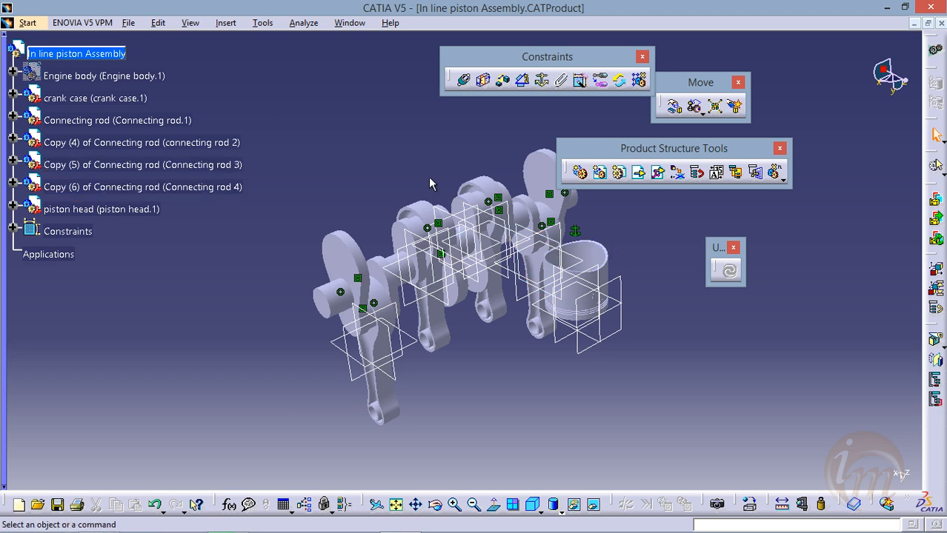
pyautogui.moveTo(498, 278); pyautogui.dragTo(425, 291, button='middle')
pyautogui.moveTo(376, 290); pyautogui.dragTo(298, 299, button='middle')
pyautogui.moveTo(476, 275); pyautogui.dragTo(390, 253, button='middle')
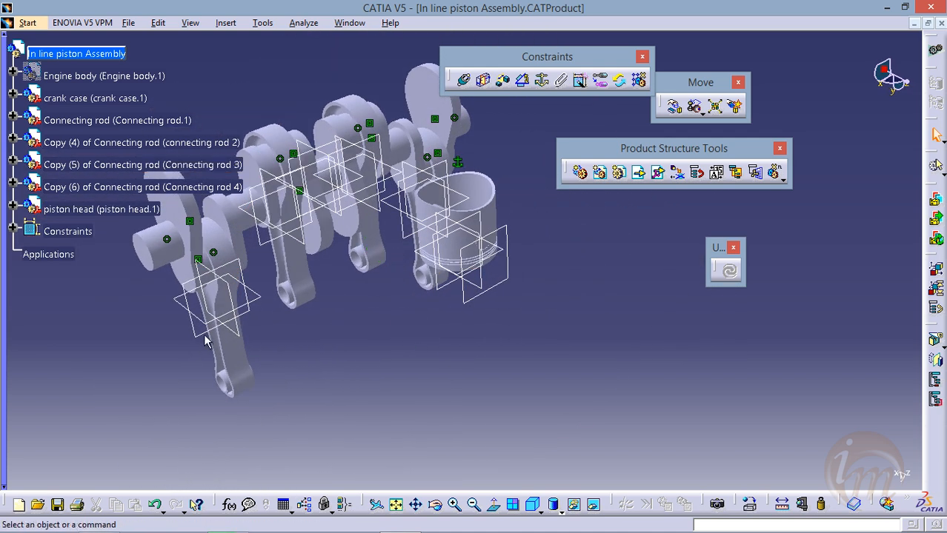
pyautogui.moveTo(384, 336); pyautogui.dragTo(416, 265, button='middle')
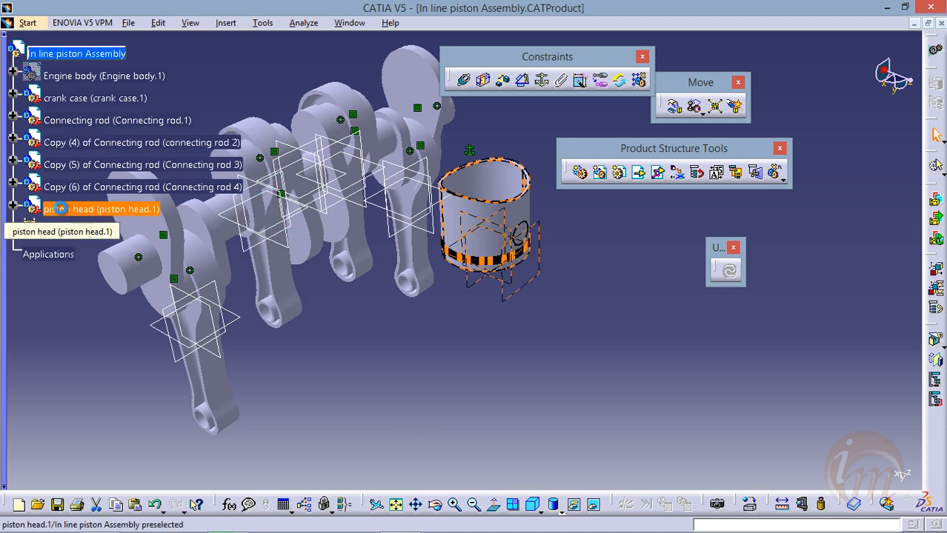
# Copy the piston head and paste a first duplicate into In line piston Assembly with the Break Link format
pyautogui.rightClick(60, 209)
pyautogui.click(97, 318)
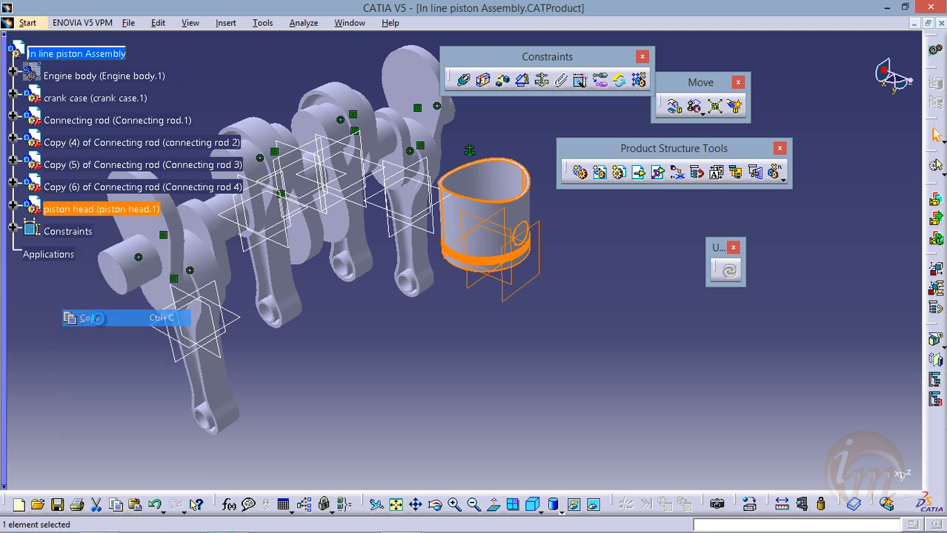
pyautogui.click(89, 53)
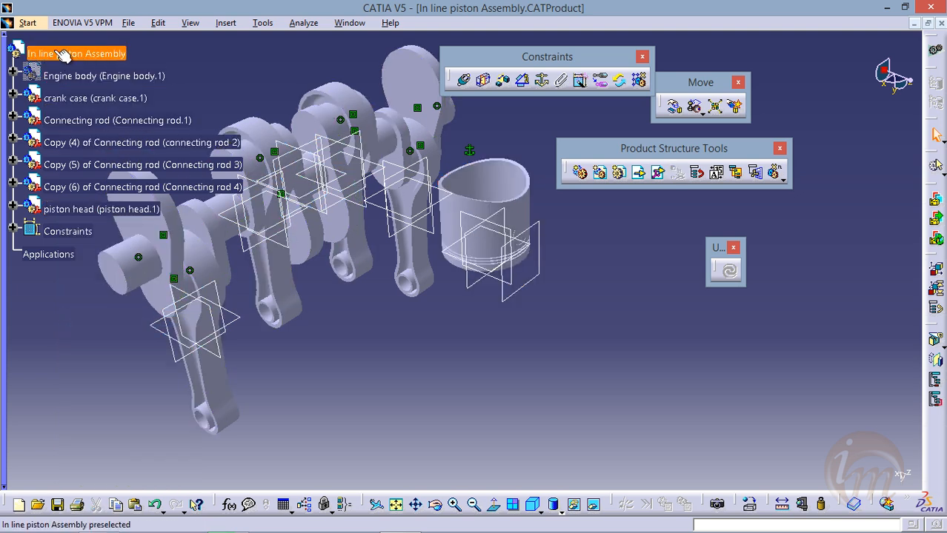
pyautogui.rightClick(57, 52)
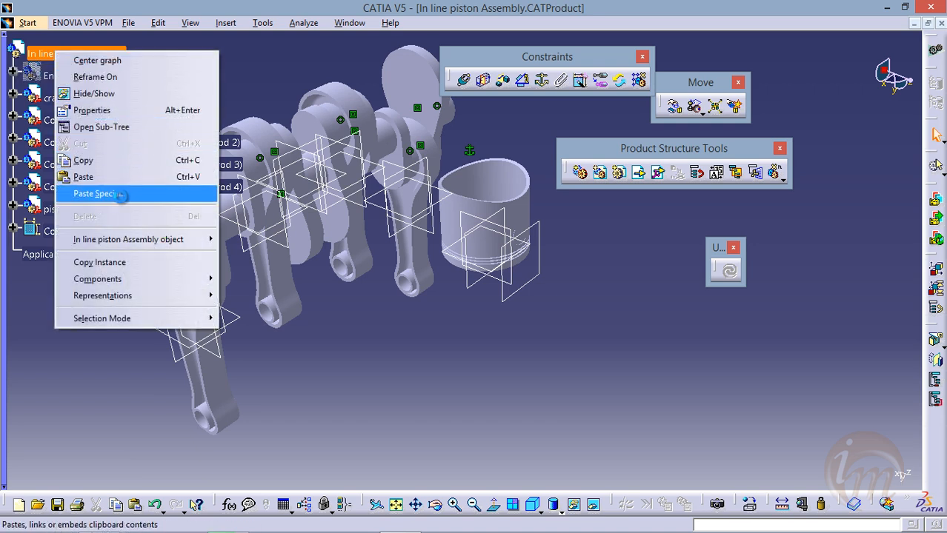
pyautogui.click(97, 194)
pyautogui.moveTo(511, 91); pyautogui.dragTo(645, 134)
pyautogui.moveTo(495, 215); pyautogui.dragTo(393, 233, button='middle')
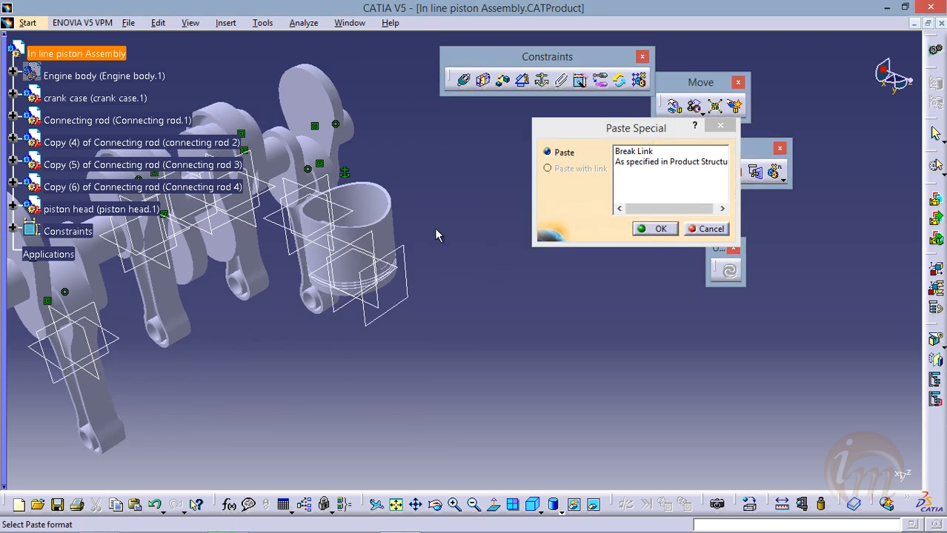
pyautogui.moveTo(575, 139); pyautogui.dragTo(499, 138)
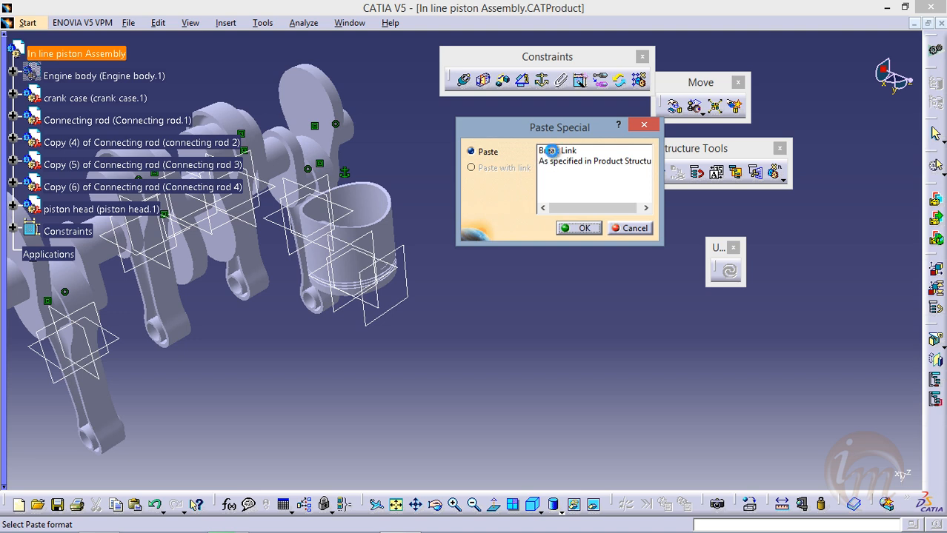
pyautogui.click(550, 151)
pyautogui.click(580, 228)
pyautogui.moveTo(580, 228); pyautogui.dragTo(517, 229, button='middle')
# Paste a second piston head duplicate into In line piston Assembly with Paste Special set to Break Link
pyautogui.click(74, 52)
pyautogui.rightClick(68, 49)
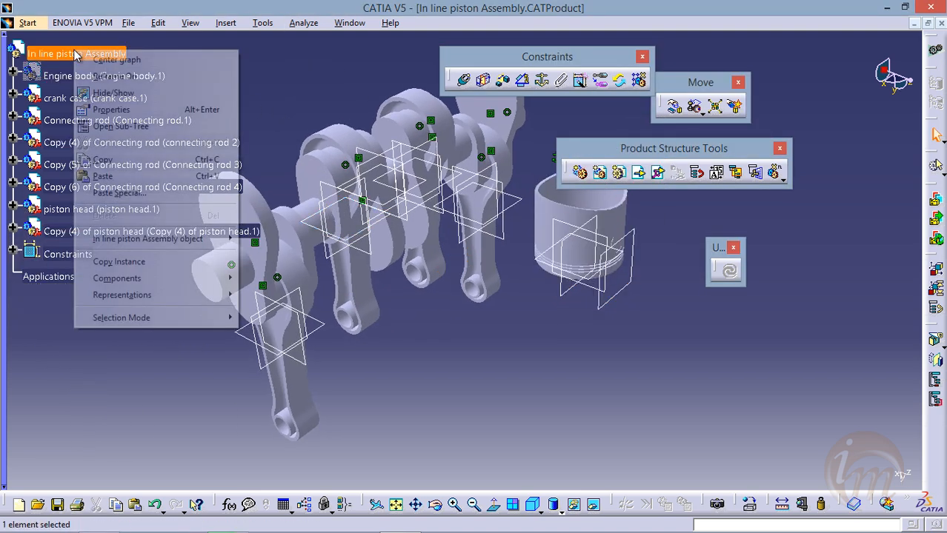
pyautogui.click(151, 190)
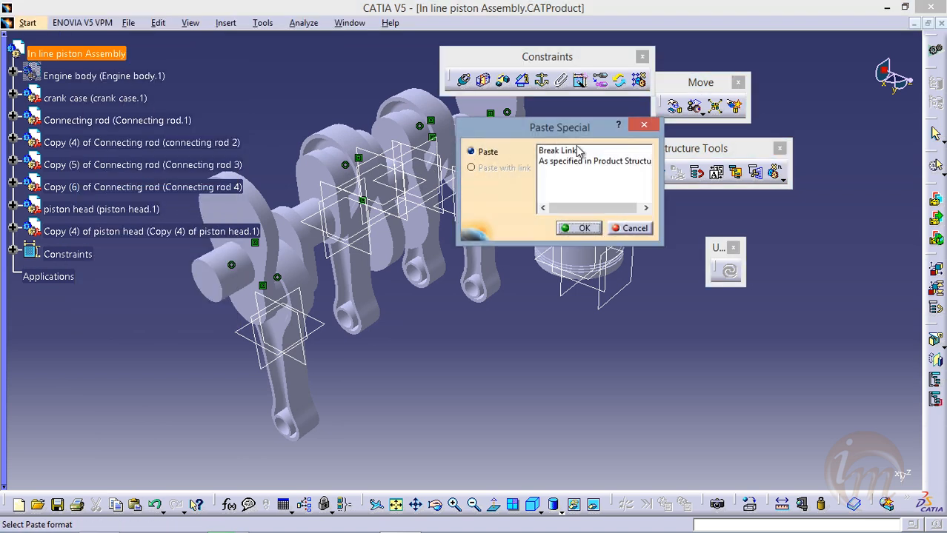
pyautogui.click(578, 151)
pyautogui.click(579, 228)
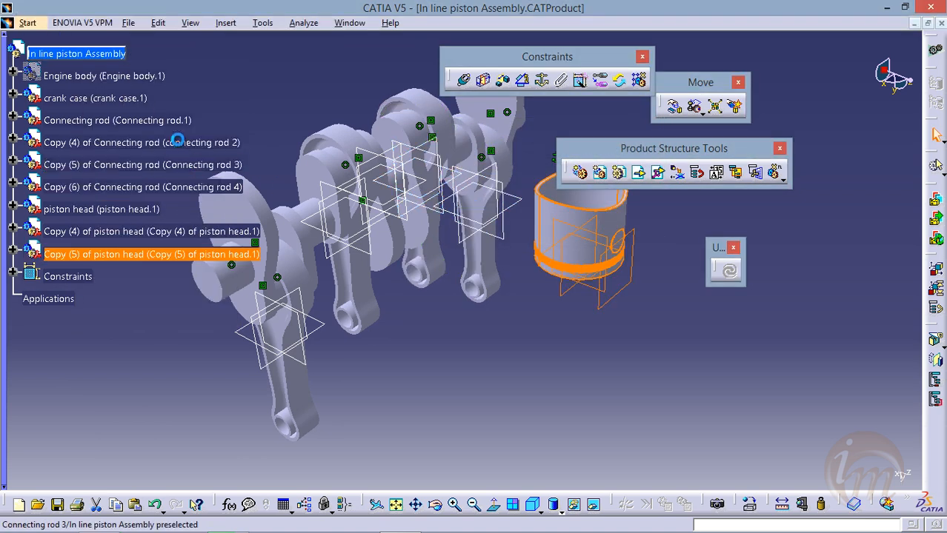
# Paste a third piston head duplicate into In line piston Assembly using the Break Link paste format
pyautogui.click(106, 53)
pyautogui.rightClick(106, 54)
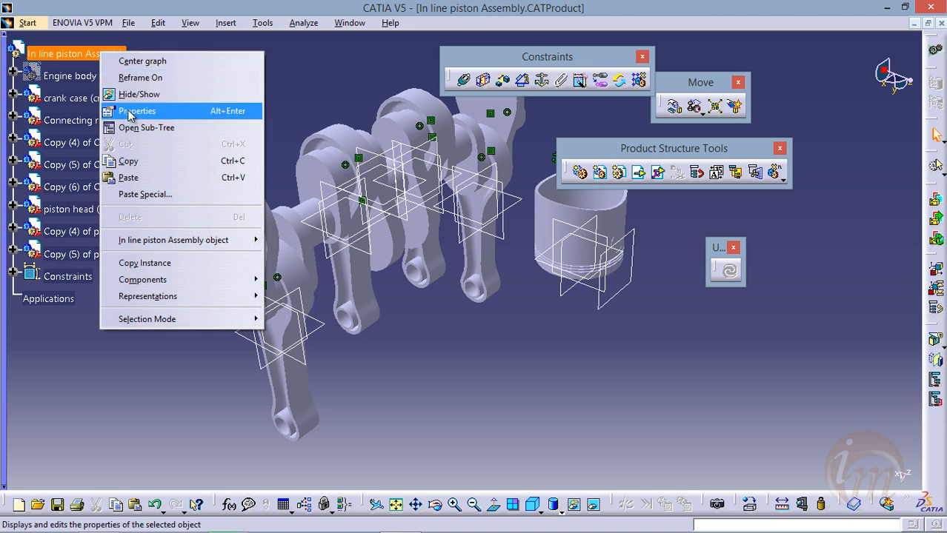
pyautogui.click(175, 194)
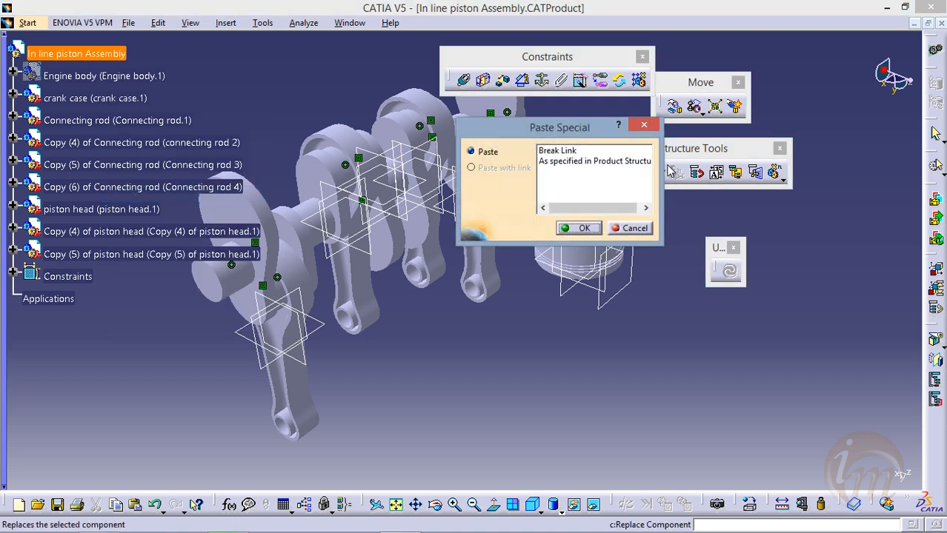
pyautogui.click(582, 151)
pyautogui.click(575, 228)
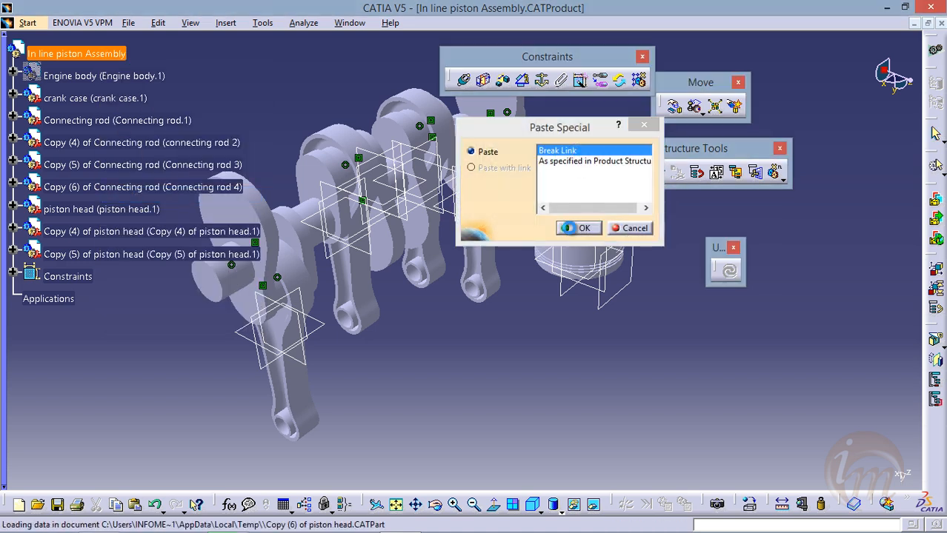
# Start the Manipulation command for moving the overlapping piston heads beside the connecting rods
pyautogui.moveTo(434, 208); pyautogui.dragTo(278, 214, button='middle')
pyautogui.scroll(-1, 406, 236)
pyautogui.moveTo(416, 228); pyautogui.dragTo(368, 226, button='middle')
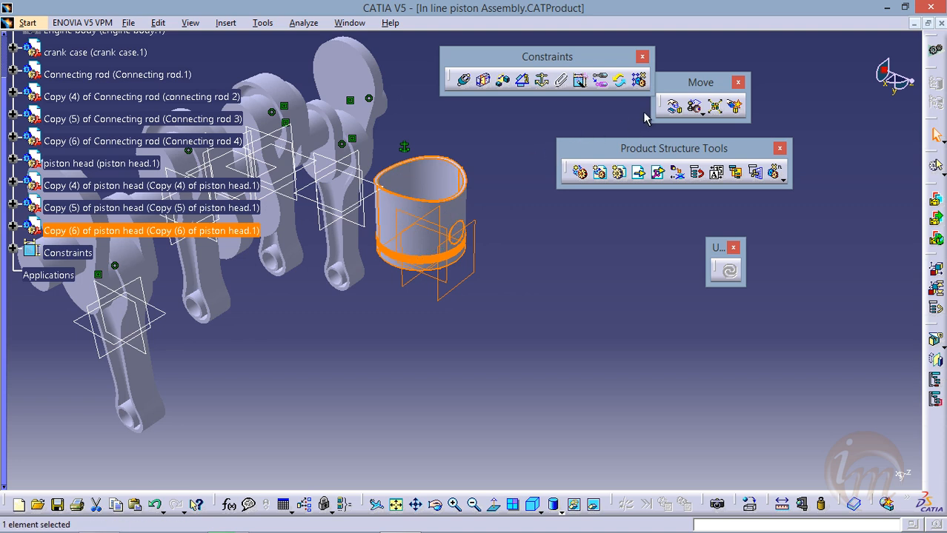
pyautogui.click(674, 108)
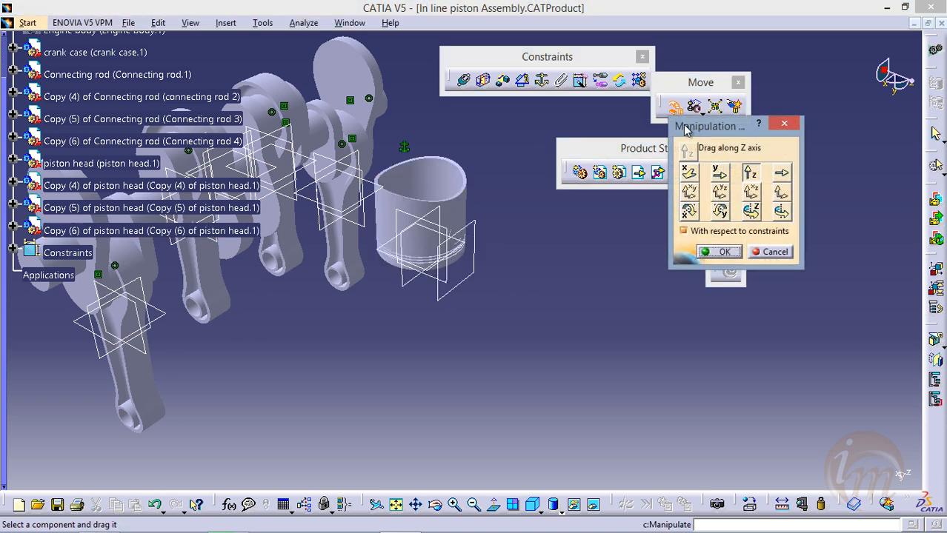
pyautogui.moveTo(684, 132); pyautogui.dragTo(705, 140)
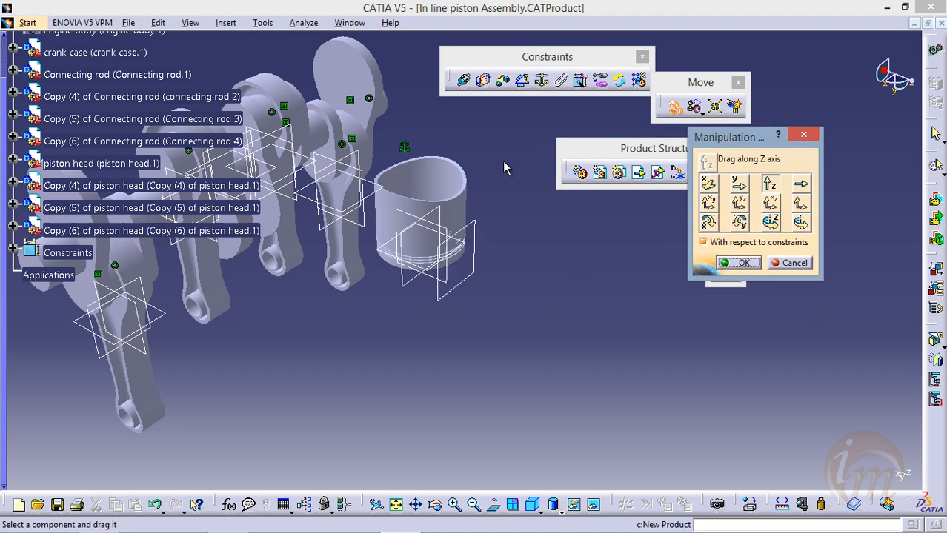
pyautogui.moveTo(476, 249); pyautogui.dragTo(416, 266, button='middle')
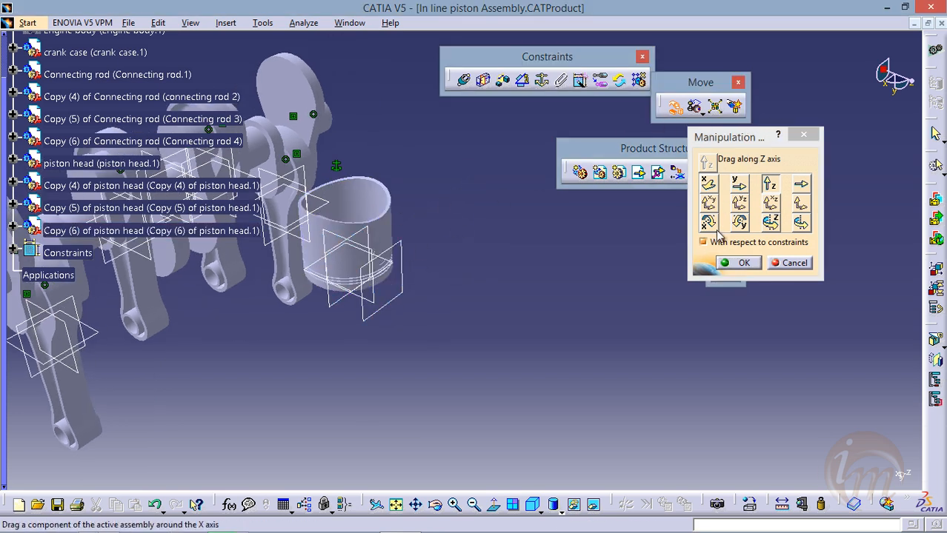
# Switch to the In line piston engine product and examine the piston head and the connecting rods' small ends
pyautogui.moveTo(337, 222); pyautogui.dragTo(580, 319)
pyautogui.moveTo(322, 220); pyautogui.dragTo(448, 299)
pyautogui.moveTo(349, 269); pyautogui.dragTo(661, 481)
pyautogui.moveTo(501, 381); pyautogui.dragTo(331, 225, button='middle')
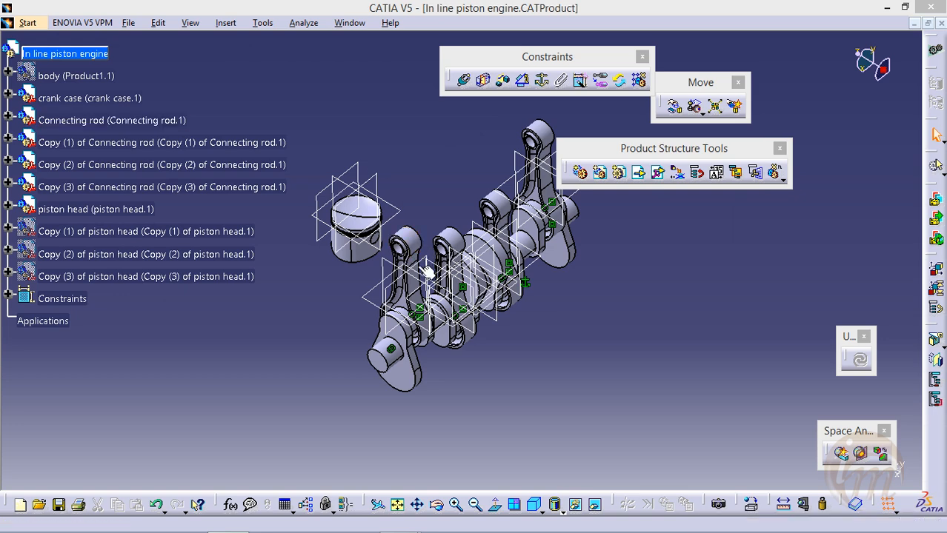
pyautogui.moveTo(394, 297); pyautogui.dragTo(417, 300, button='middle')
pyautogui.moveTo(326, 298); pyautogui.dragTo(507, 293, button='middle')
pyautogui.moveTo(421, 297); pyautogui.dragTo(393, 266, button='middle')
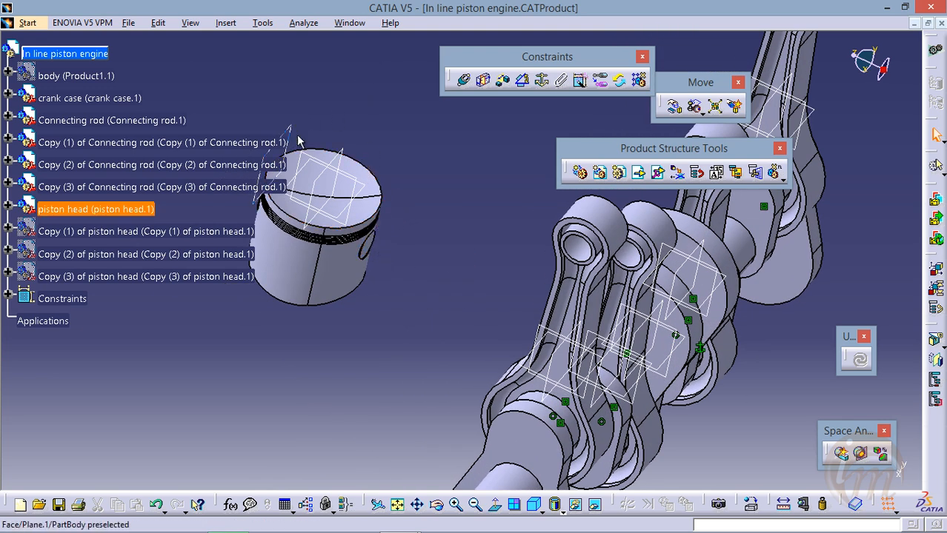
pyautogui.moveTo(448, 258); pyautogui.dragTo(454, 236, button='middle')
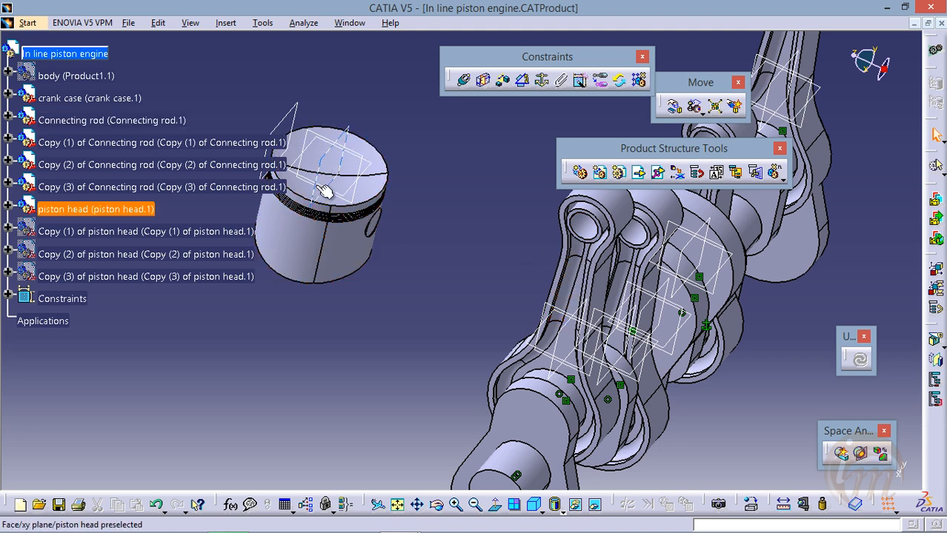
# Add a coincidence constraint between the first connecting rod's small-end bore axis and the piston head's pin-hole axis, and update the assembly
pyautogui.click(464, 81)
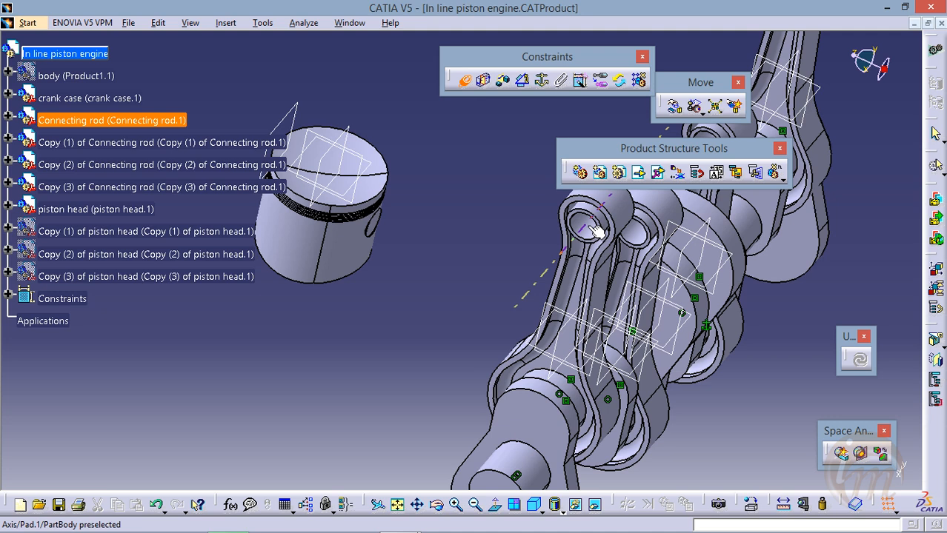
pyautogui.moveTo(363, 291); pyautogui.dragTo(429, 236, button='middle')
pyautogui.moveTo(337, 274); pyautogui.dragTo(448, 231, button='middle')
pyautogui.moveTo(383, 278)
pyautogui.mouseDown(button='middle')
pyautogui.moveTo(400, 267)
pyautogui.moveTo(382, 281)
pyautogui.mouseUp(button='middle')
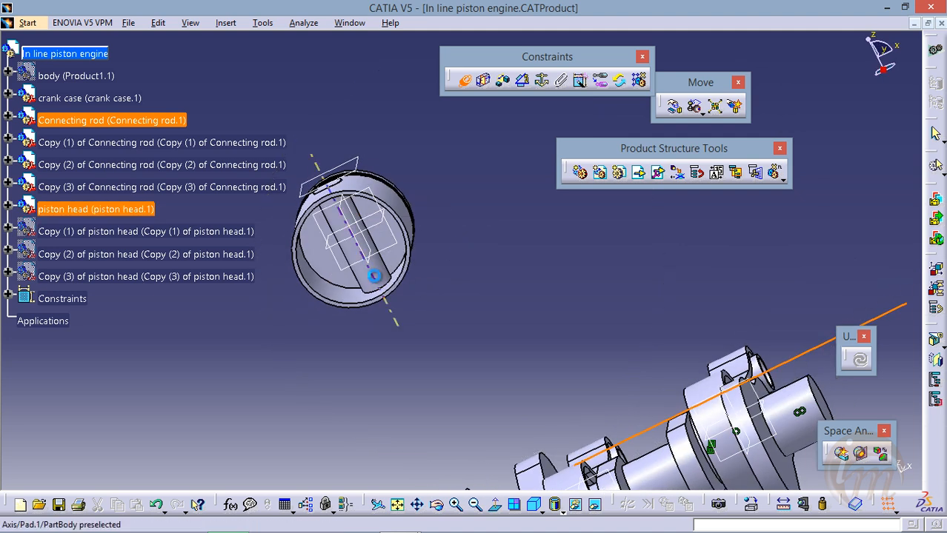
pyautogui.click(374, 275)
pyautogui.moveTo(639, 257); pyautogui.dragTo(567, 343, button='middle')
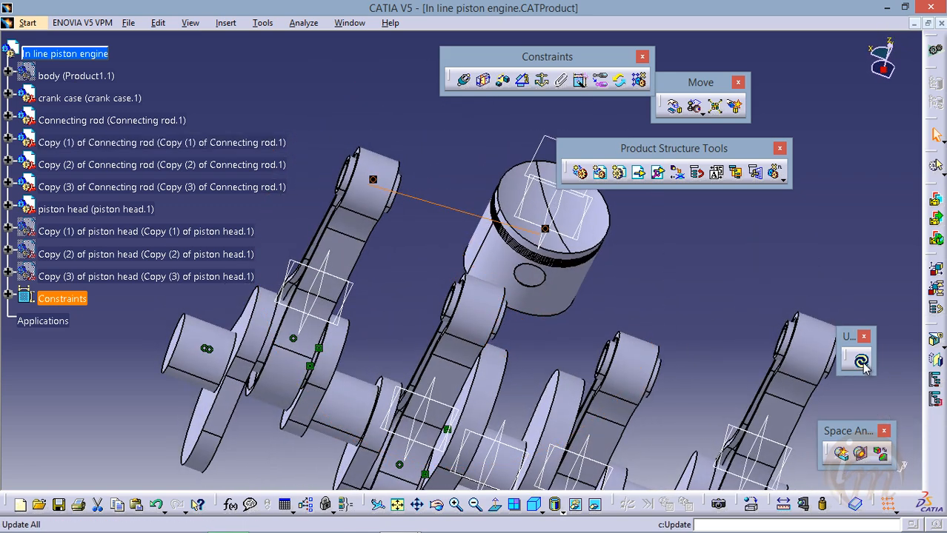
pyautogui.click(861, 361)
pyautogui.moveTo(495, 309); pyautogui.dragTo(338, 271, button='middle')
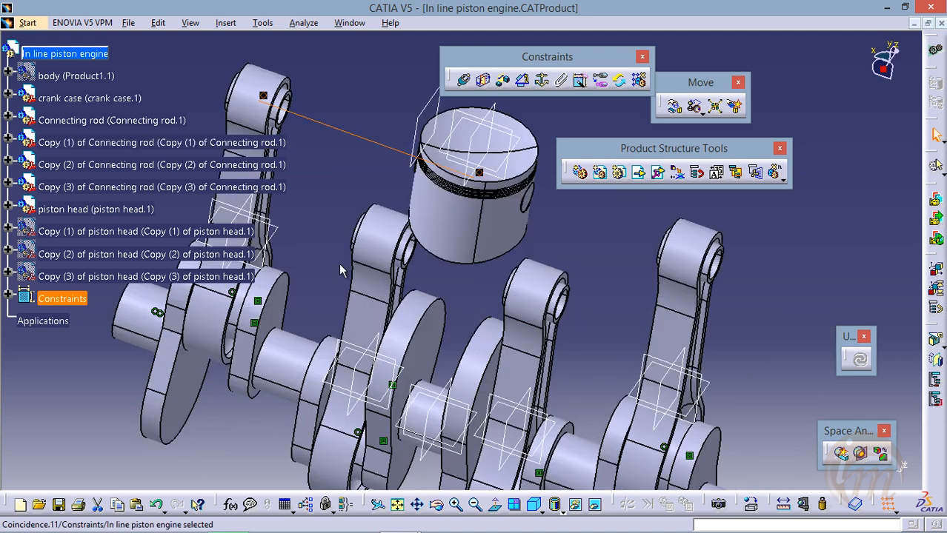
pyautogui.moveTo(431, 228); pyautogui.dragTo(473, 241, button='middle')
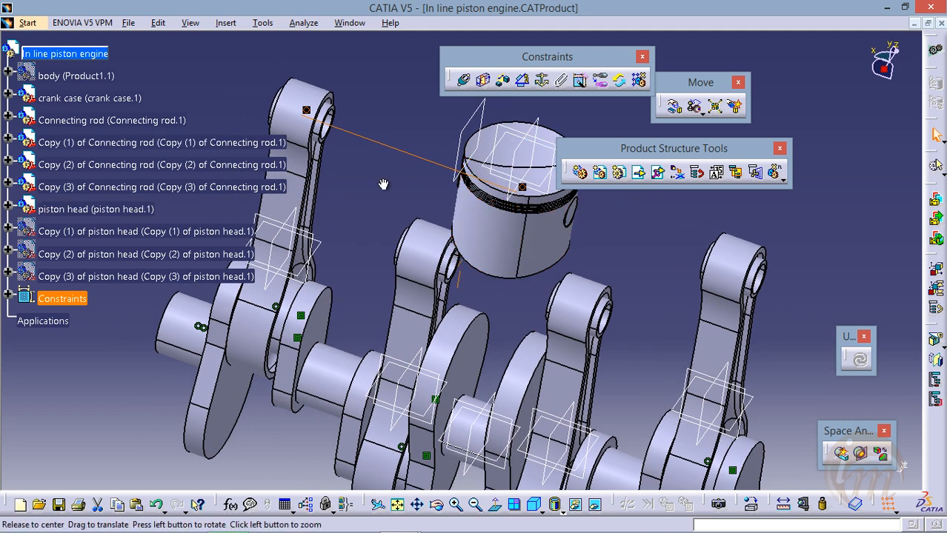
pyautogui.moveTo(356, 213); pyautogui.dragTo(374, 280, button='middle')
pyautogui.moveTo(323, 195); pyautogui.dragTo(362, 245, button='middle')
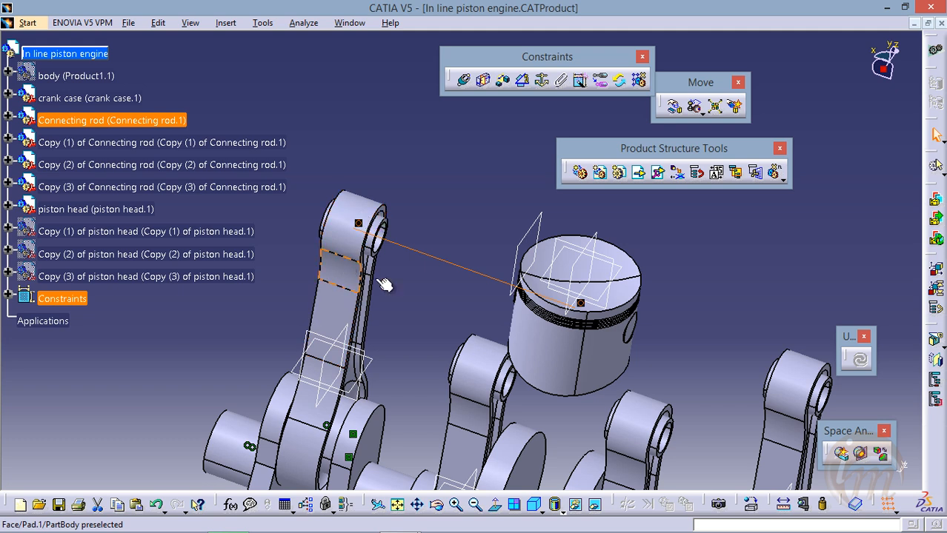
# Create an offset constraint between the original piston head's xy plane and the end face of the first connecting rod's small end
pyautogui.moveTo(442, 315); pyautogui.dragTo(438, 291, button='middle')
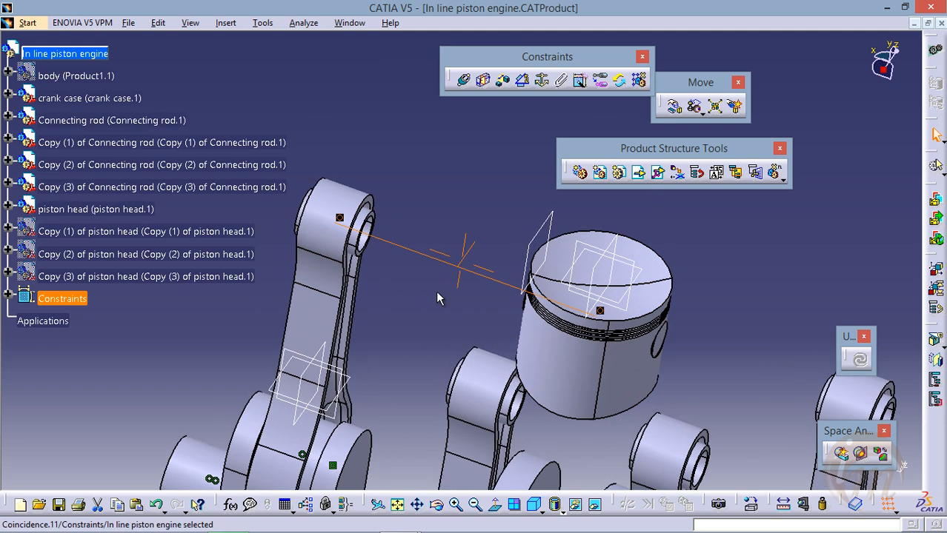
pyautogui.click(503, 81)
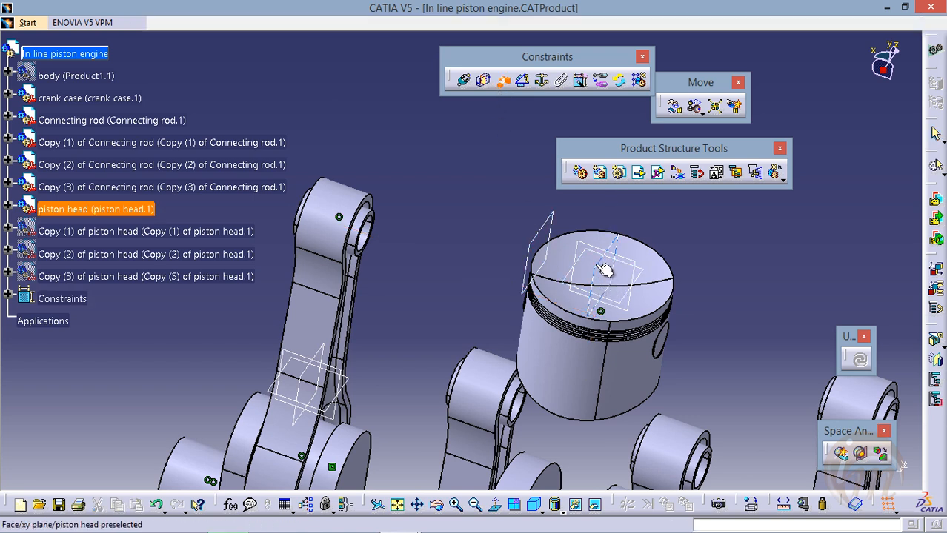
pyautogui.click(604, 271)
pyautogui.moveTo(415, 277); pyautogui.dragTo(382, 268, button='middle')
pyautogui.moveTo(476, 299); pyautogui.dragTo(506, 376, button='middle')
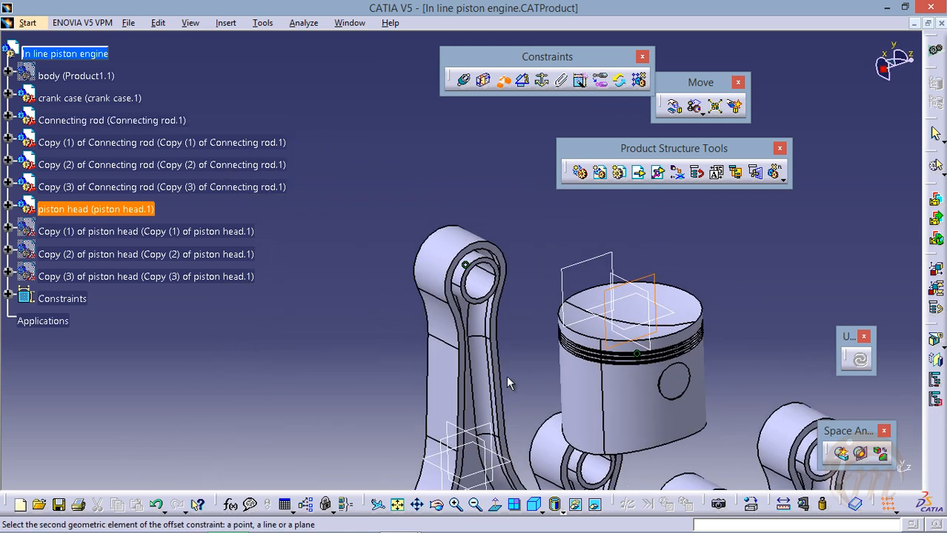
pyautogui.moveTo(462, 320); pyautogui.dragTo(451, 242, button='middle')
pyautogui.click(502, 269)
pyautogui.moveTo(460, 281); pyautogui.dragTo(303, 233, button='middle')
pyautogui.moveTo(437, 248); pyautogui.dragTo(386, 243, button='middle')
pyautogui.moveTo(461, 252); pyautogui.dragTo(469, 249, button='middle')
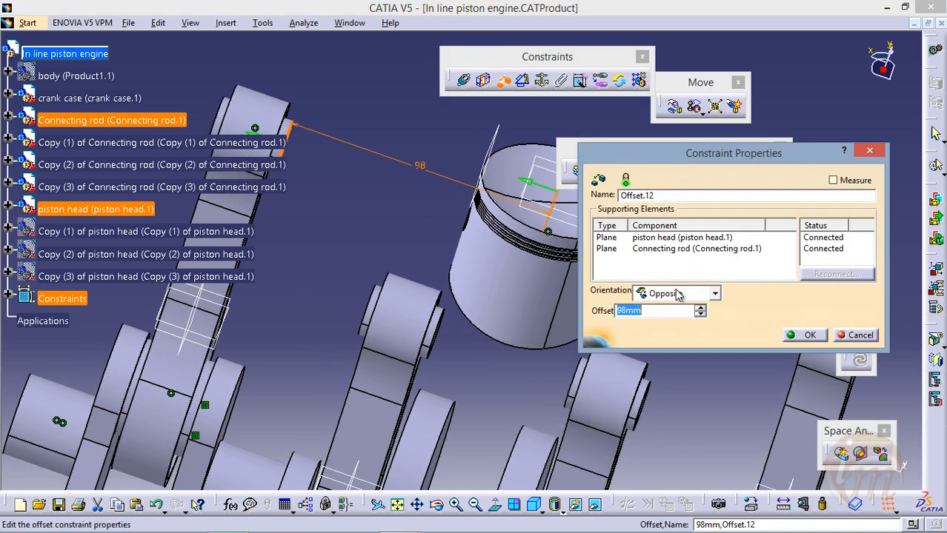
# Set the new offset constraint to Opposite orientation with a 13 mm offset and update the assembly
pyautogui.click(713, 293)
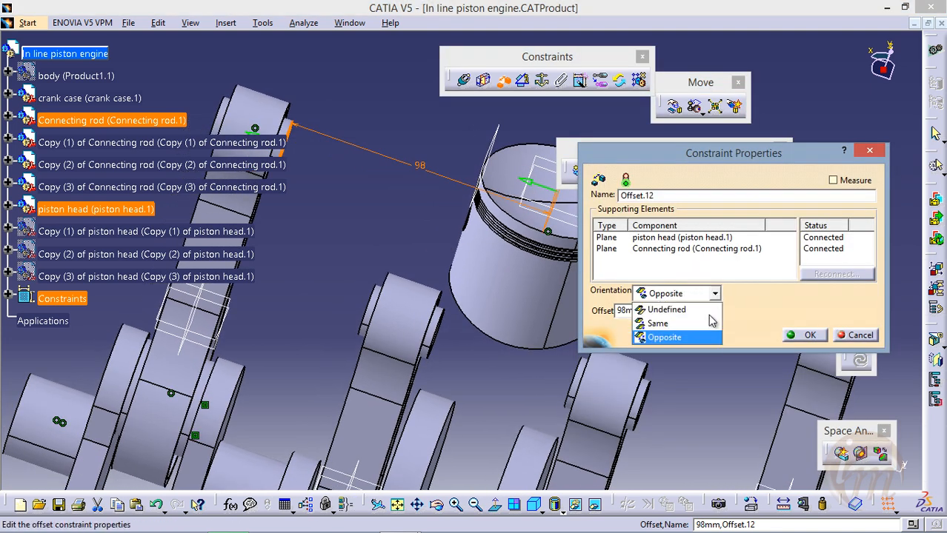
pyautogui.click(704, 336)
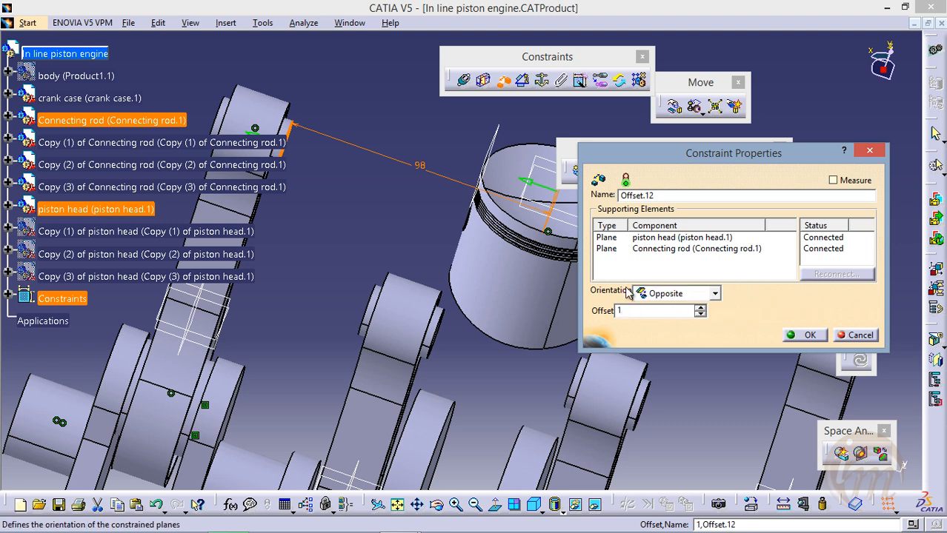
pyautogui.click(800, 335)
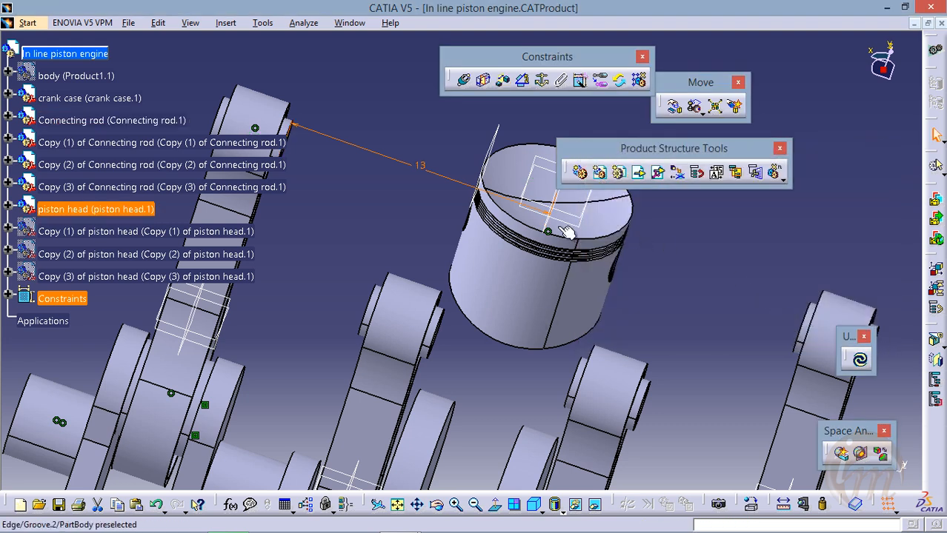
pyautogui.click(859, 360)
# Try a 26 mm offset between the original piston head and the first connecting rod, and update the assembly
pyautogui.moveTo(449, 202); pyautogui.dragTo(563, 273, button='middle')
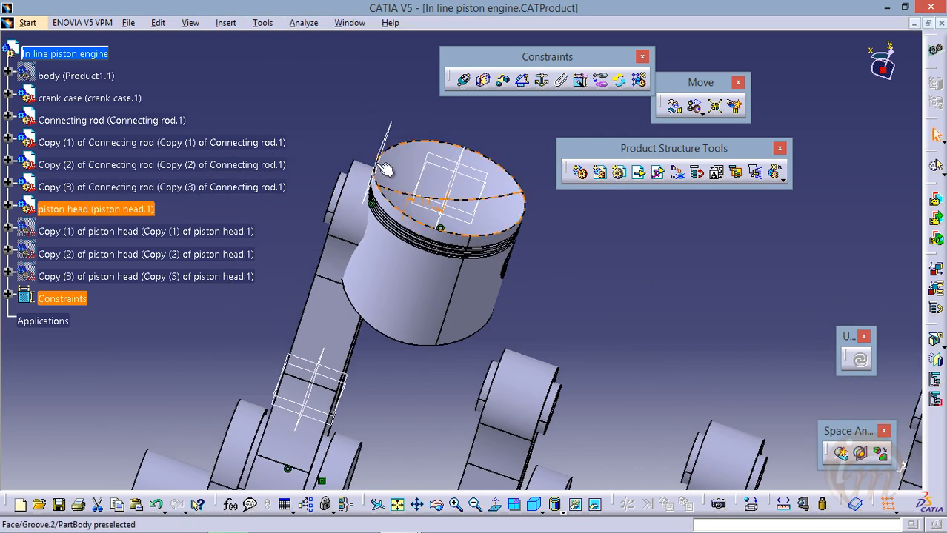
pyautogui.doubleClick(430, 206)
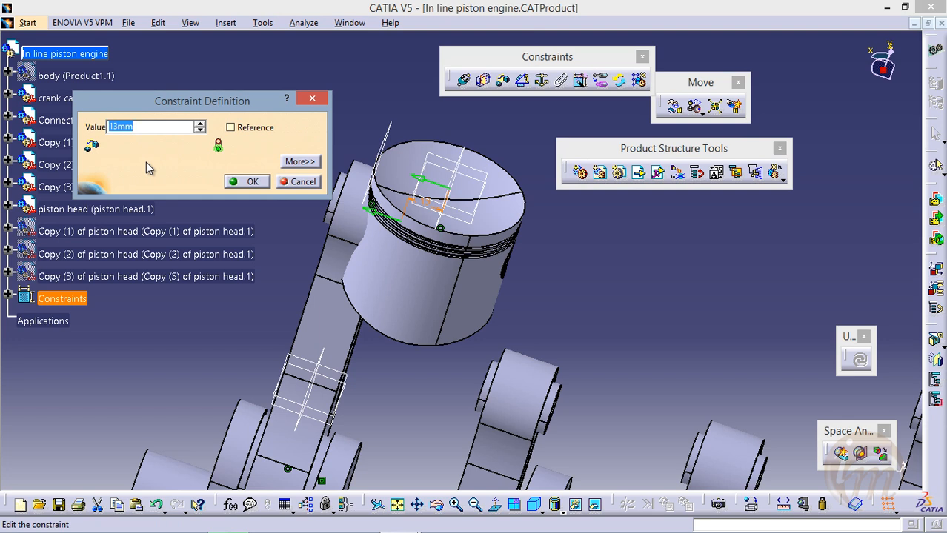
pyautogui.write('40')
pyautogui.press('Return')
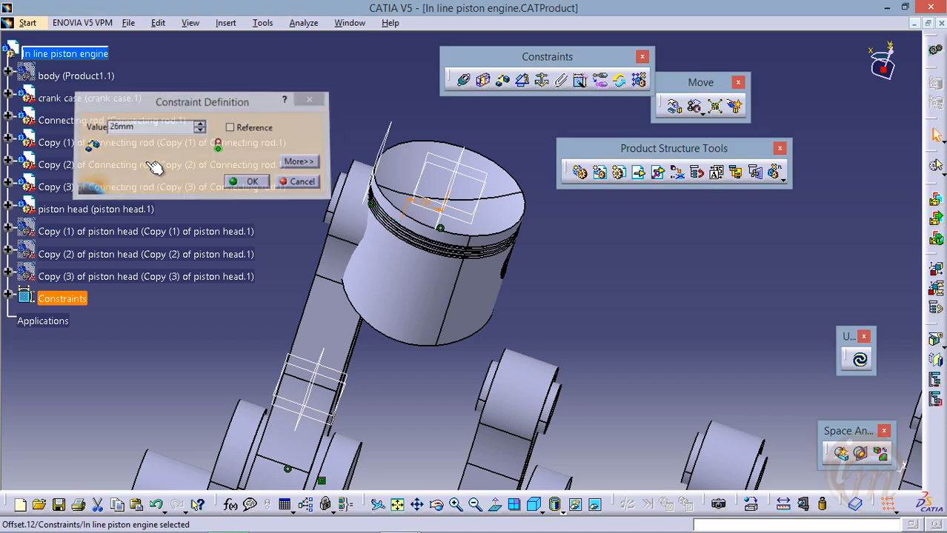
pyautogui.click(858, 361)
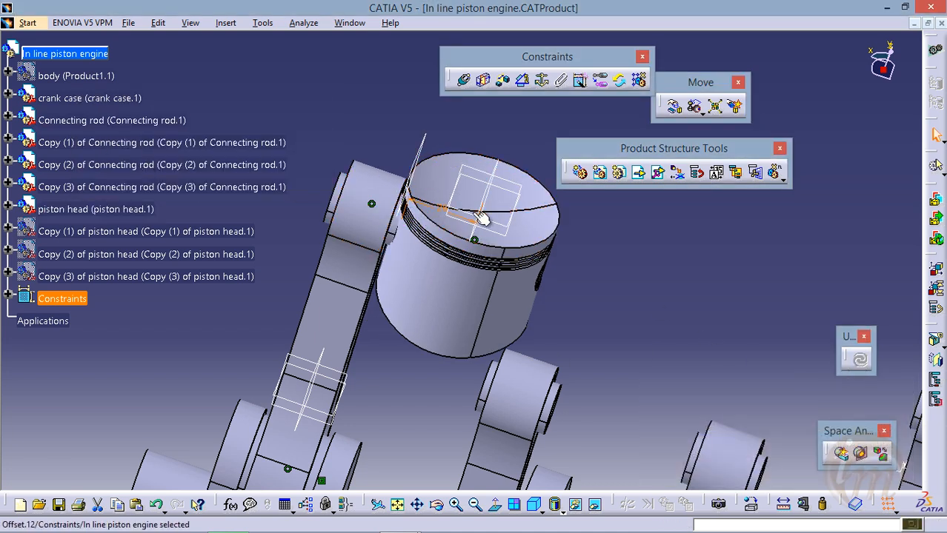
# Set the offset between the original piston head and the first connecting rod to -13 mm and update the assembly
pyautogui.click(441, 209)
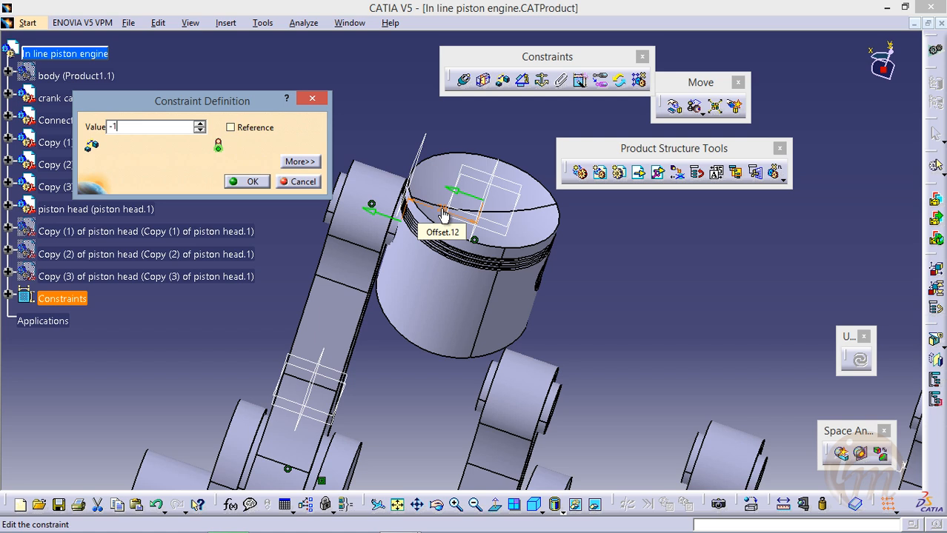
pyautogui.press('Return')
pyautogui.click(865, 361)
pyautogui.moveTo(535, 289); pyautogui.dragTo(437, 283, button='middle')
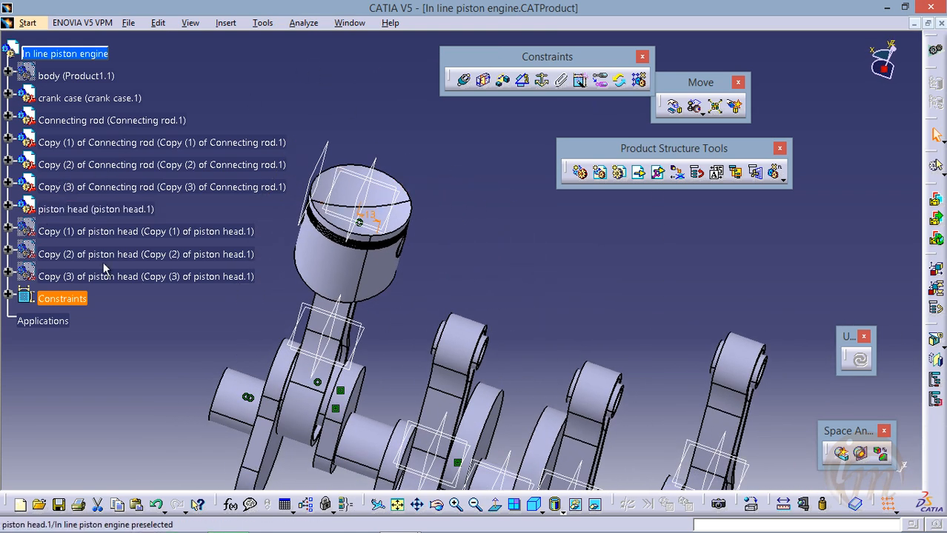
# Show the hidden Copy (1) of piston head in the assembly
pyautogui.click(131, 232)
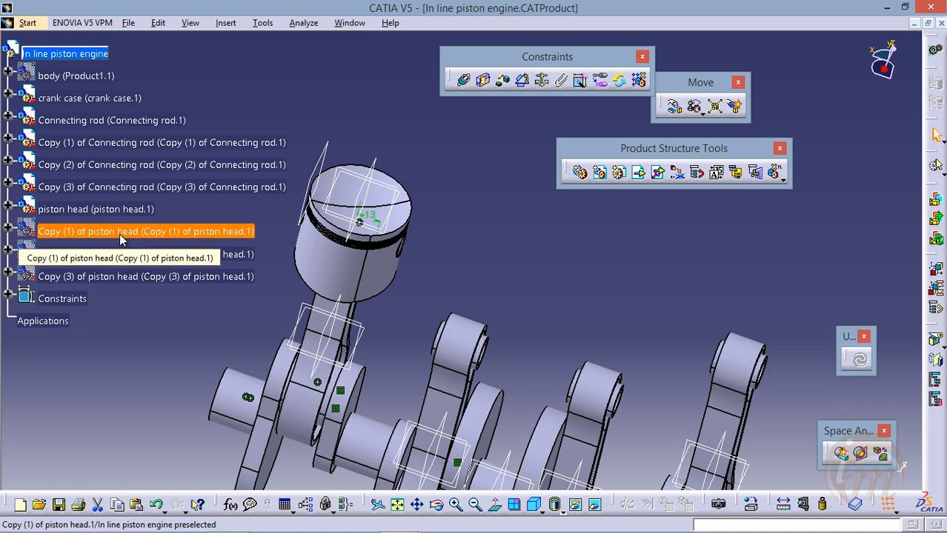
pyautogui.rightClick(123, 234)
pyautogui.click(154, 275)
pyautogui.moveTo(483, 420); pyautogui.dragTo(429, 317, button='middle')
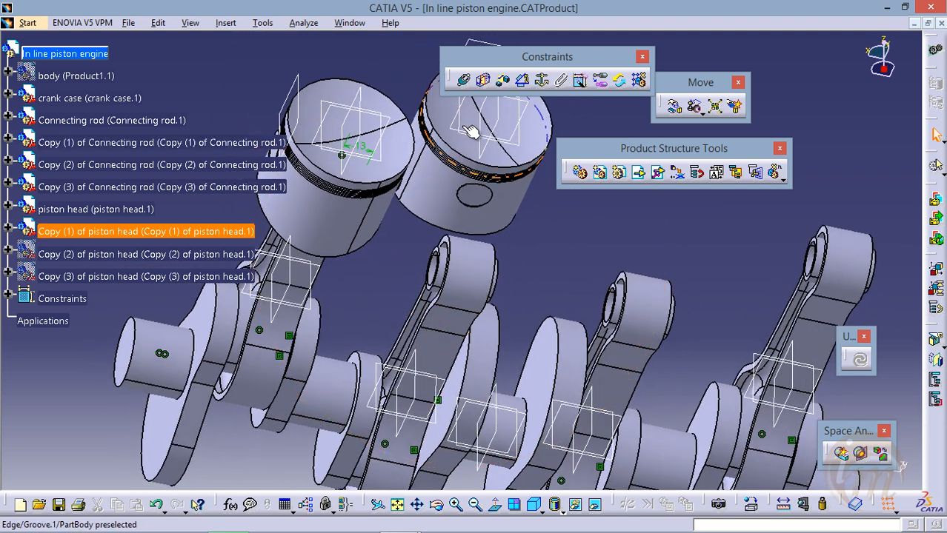
# Add a coincidence constraint between Copy (1) of Connecting rod's small-end bore axis and Copy (1) of piston head's pin-hole axis, and update the assembly
pyautogui.click(465, 81)
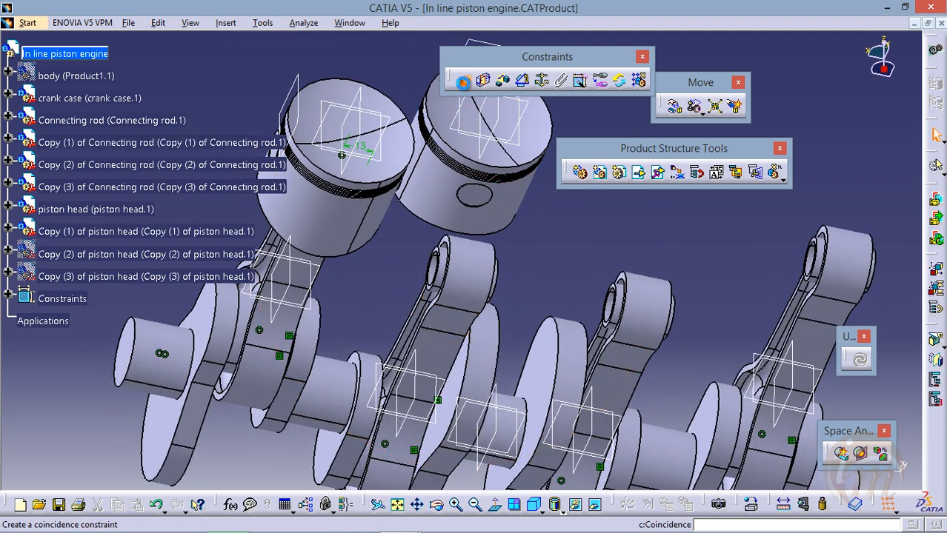
pyautogui.click(440, 271)
pyautogui.moveTo(450, 261); pyautogui.dragTo(555, 287, button='middle')
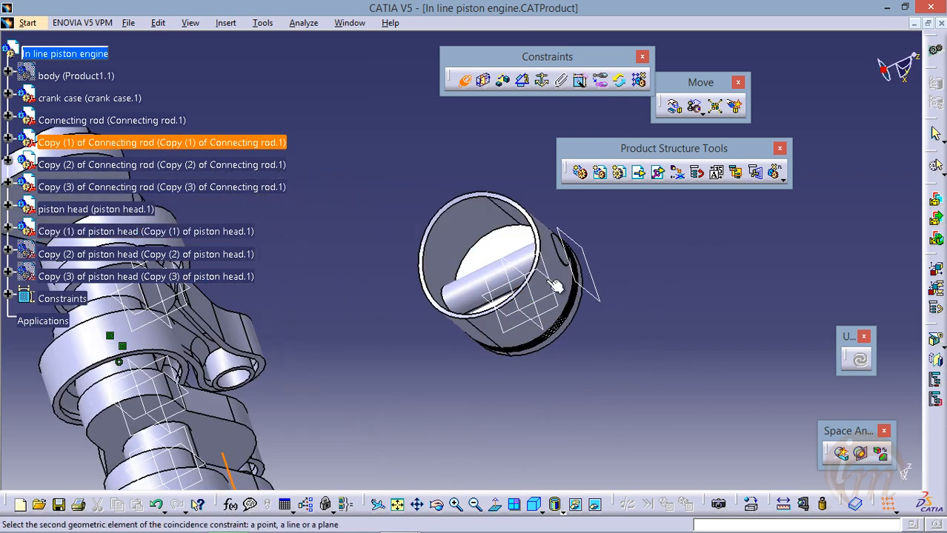
pyautogui.click(493, 287)
pyautogui.moveTo(489, 290); pyautogui.dragTo(415, 200, button='middle')
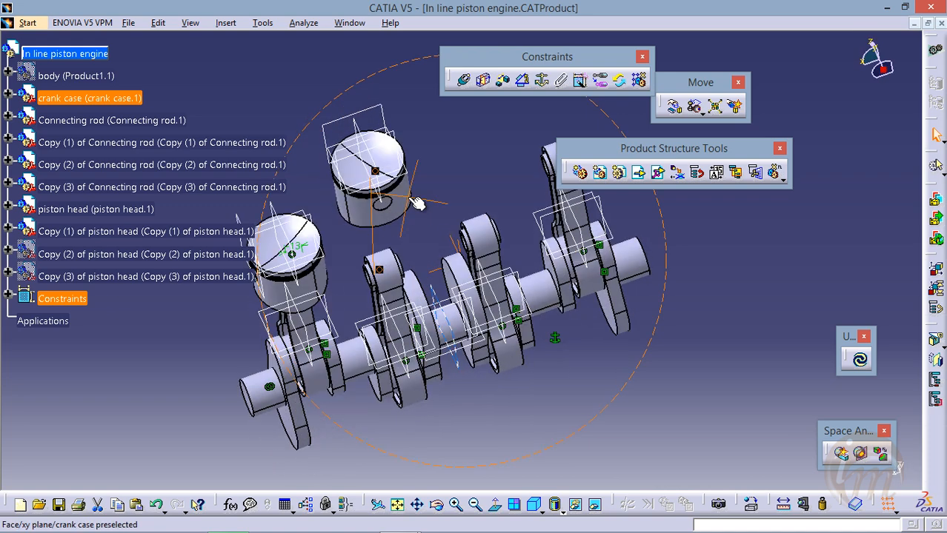
pyautogui.click(861, 362)
# Offset Copy (1) of piston head's xy plane 13 mm from Copy (1) of Connecting rod's small-end face with Same orientation, and update the assembly
pyautogui.moveTo(445, 357); pyautogui.dragTo(372, 324, button='middle')
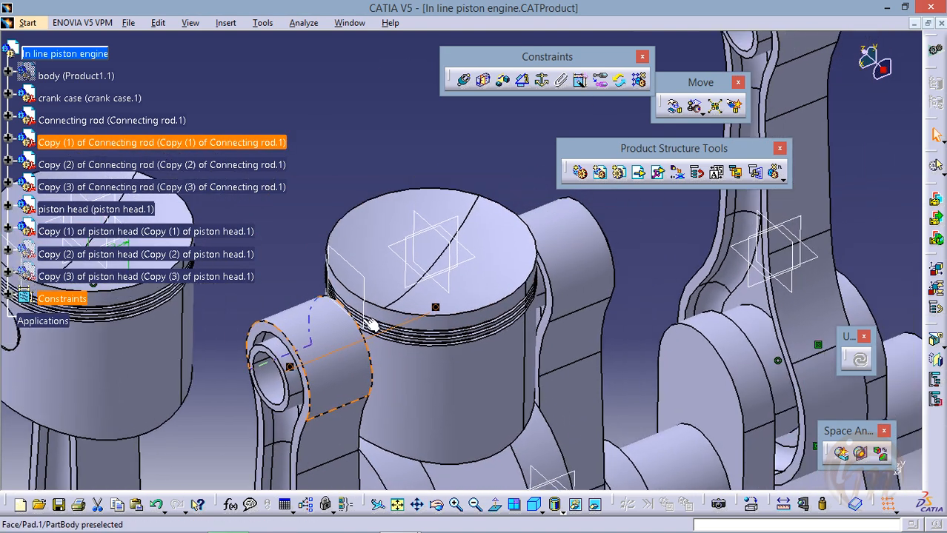
pyautogui.click(464, 80)
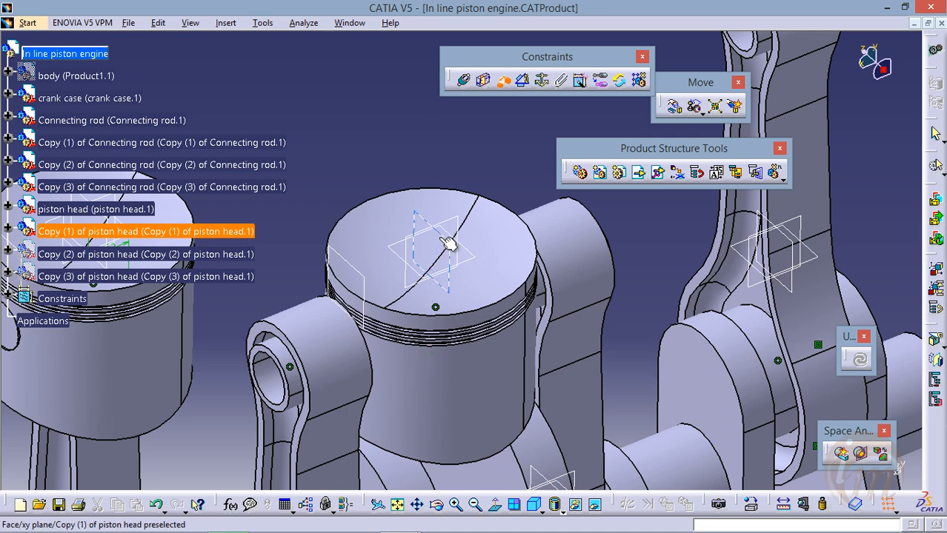
pyautogui.moveTo(388, 295); pyautogui.dragTo(435, 276, button='middle')
pyautogui.click(360, 212)
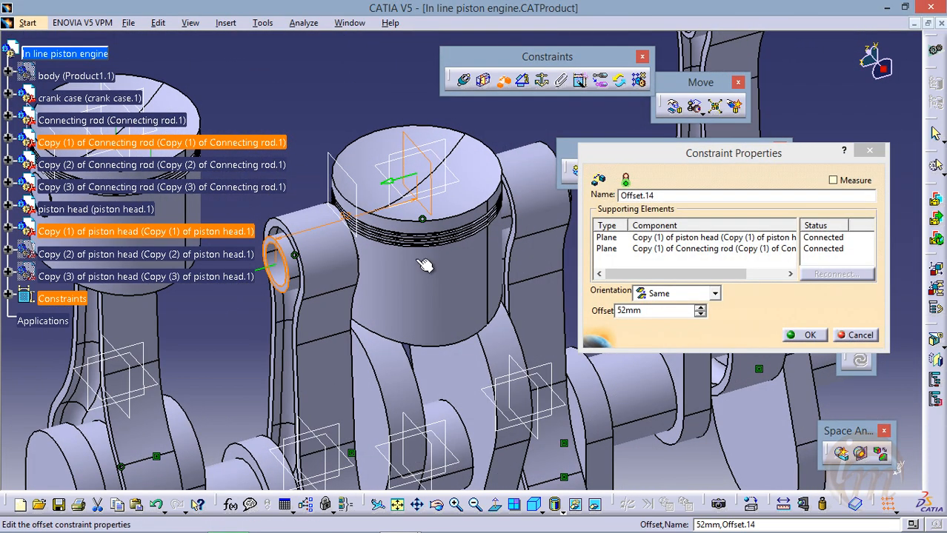
pyautogui.moveTo(685, 312); pyautogui.dragTo(495, 331)
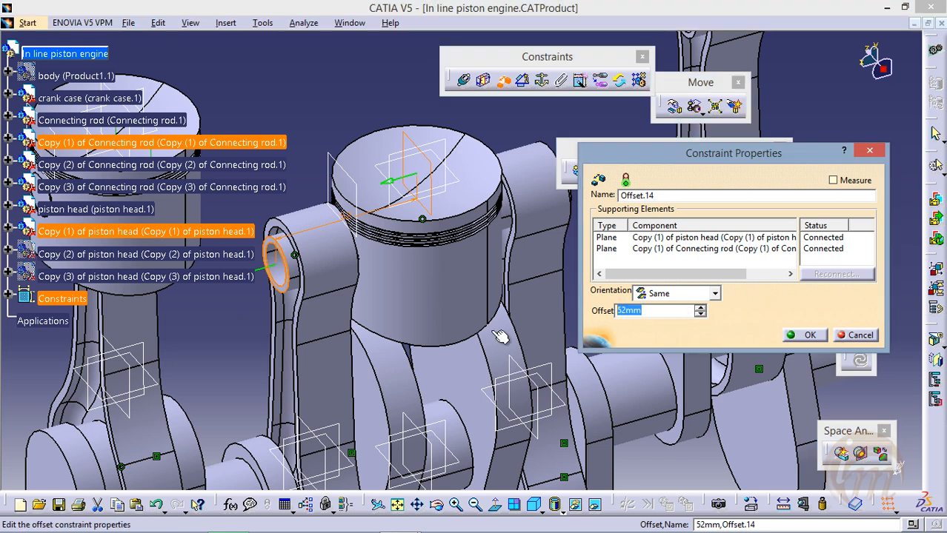
pyautogui.click(807, 336)
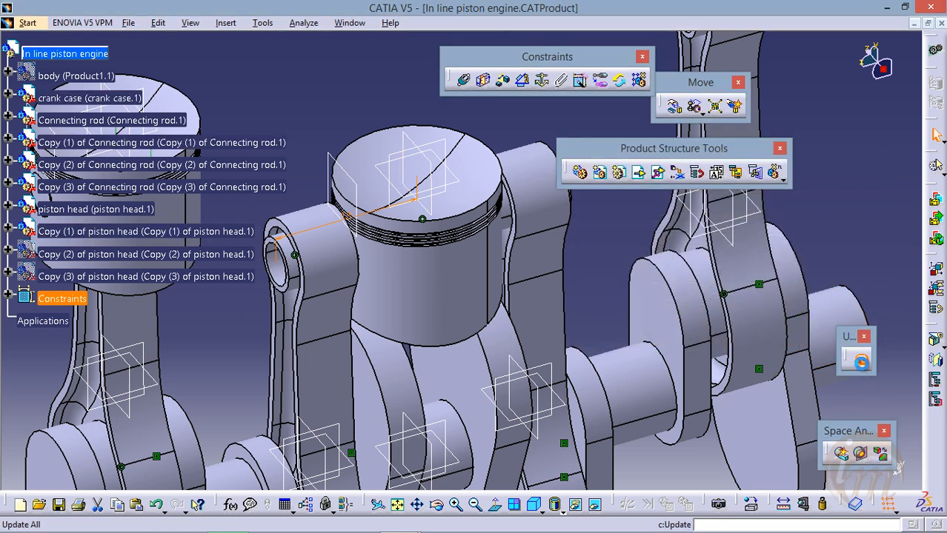
pyautogui.moveTo(359, 103); pyautogui.dragTo(404, 152, button='middle')
pyautogui.moveTo(414, 160); pyautogui.dragTo(511, 168, button='middle')
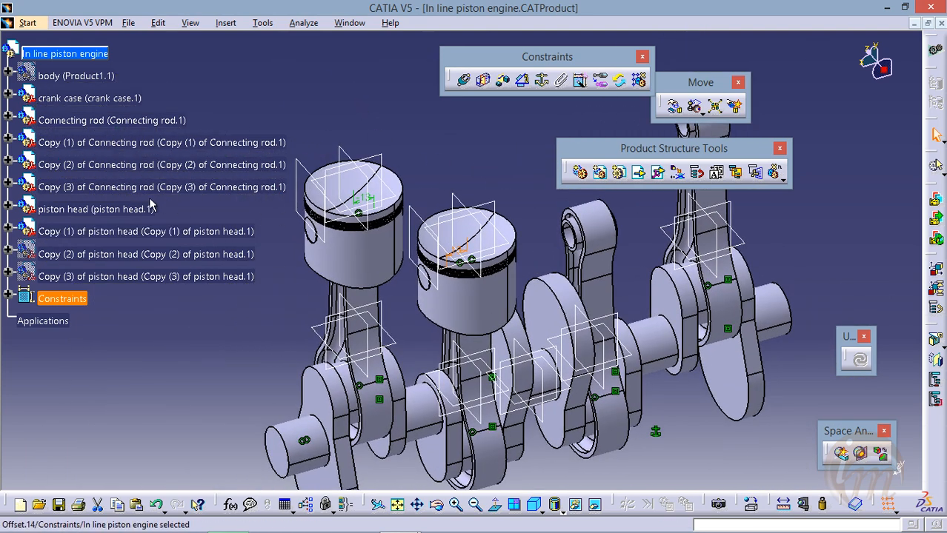
# Hide the original piston head and Copy (1) of piston head, and show Copy (2) of piston head
pyautogui.click(84, 211)
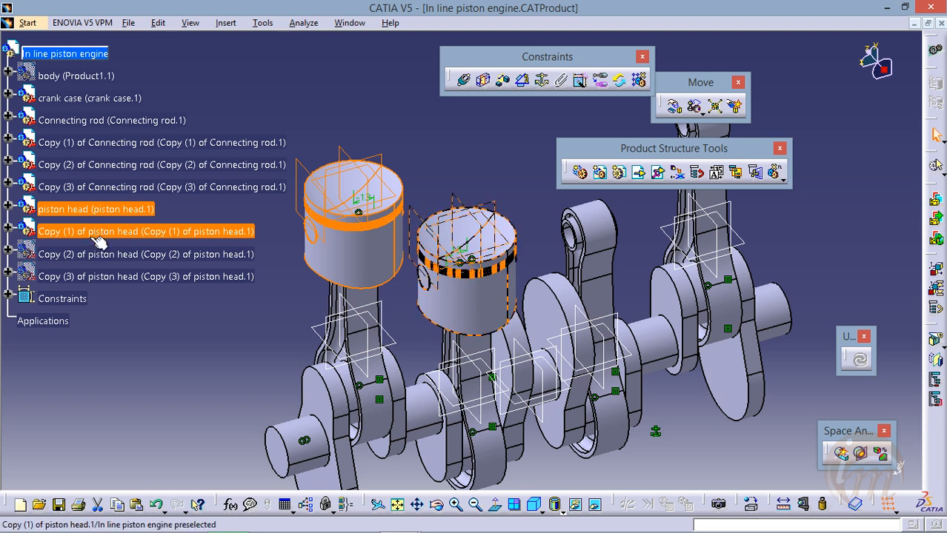
pyautogui.rightClick(102, 233)
pyautogui.click(122, 272)
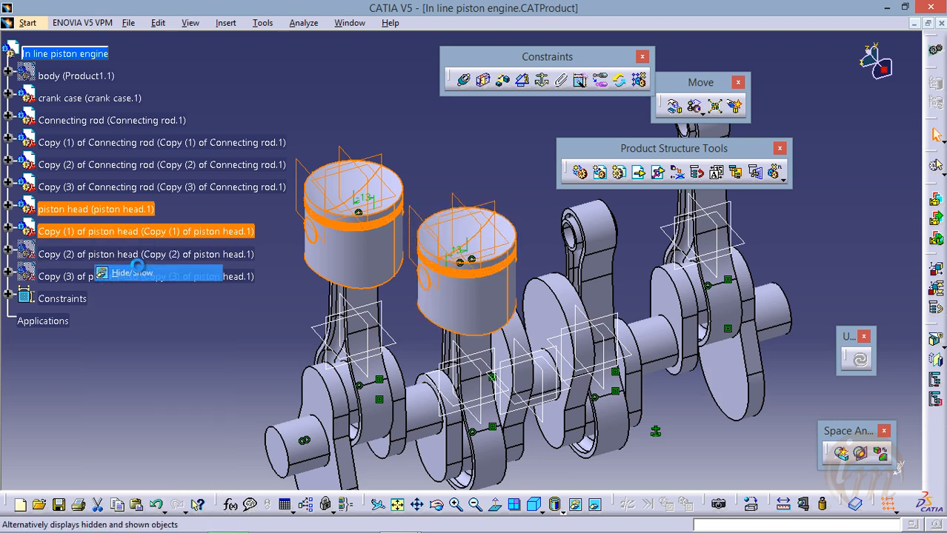
pyautogui.rightClick(180, 259)
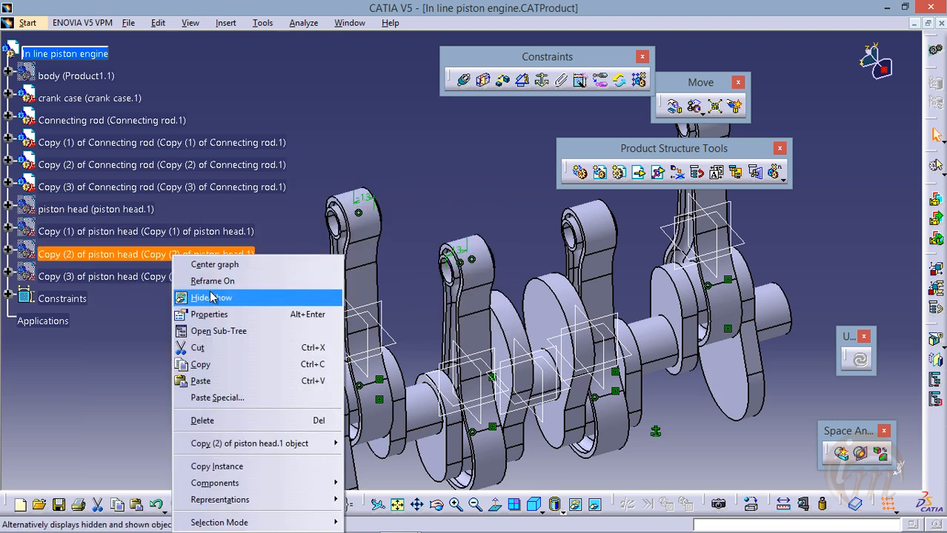
pyautogui.click(208, 292)
pyautogui.moveTo(472, 218); pyautogui.dragTo(393, 263, button='middle')
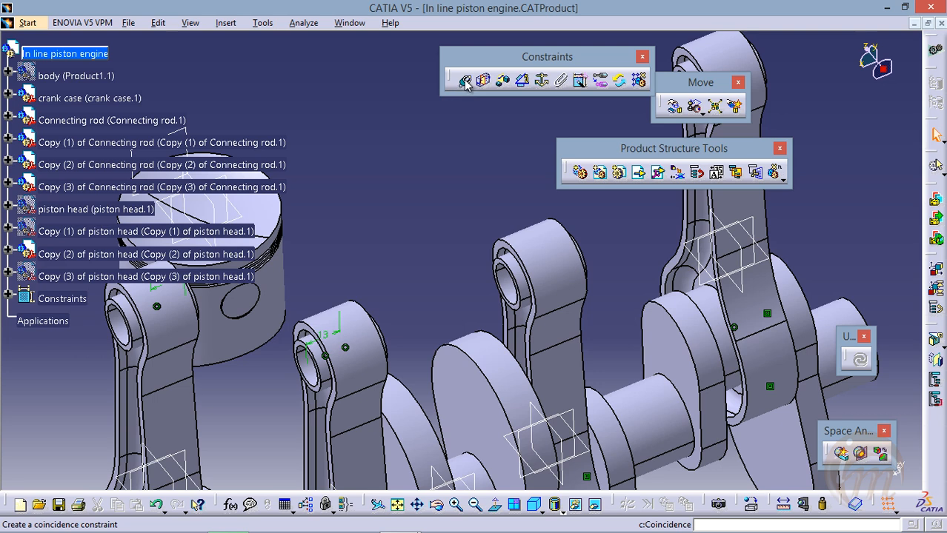
# Add a coincidence constraint between Copy (2) of Connecting rod's small-end bore axis and Copy (2) of piston head's pin-hole axis, and update the assembly
pyautogui.click(465, 81)
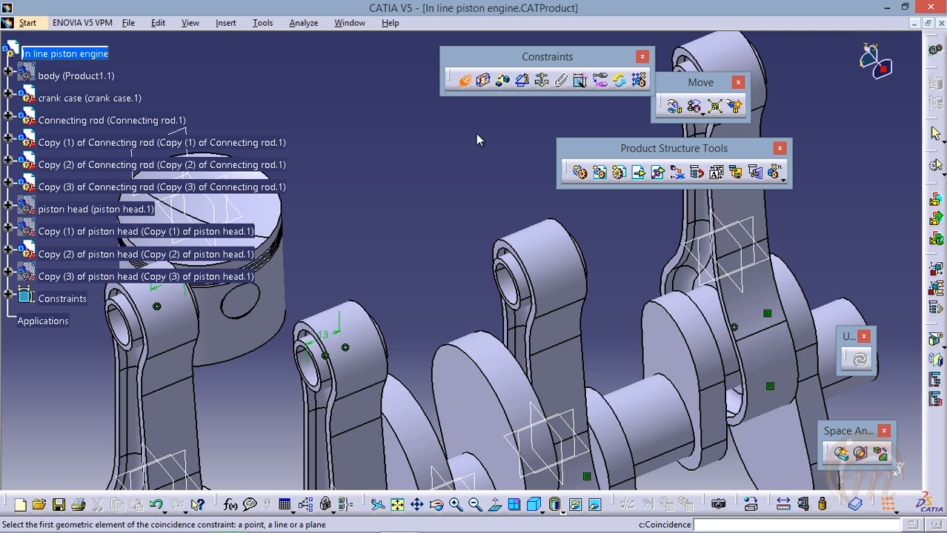
pyautogui.click(528, 283)
pyautogui.moveTo(325, 258); pyautogui.dragTo(483, 276, button='middle')
pyautogui.moveTo(334, 317); pyautogui.dragTo(475, 220, button='middle')
pyautogui.moveTo(297, 275); pyautogui.dragTo(489, 199, button='middle')
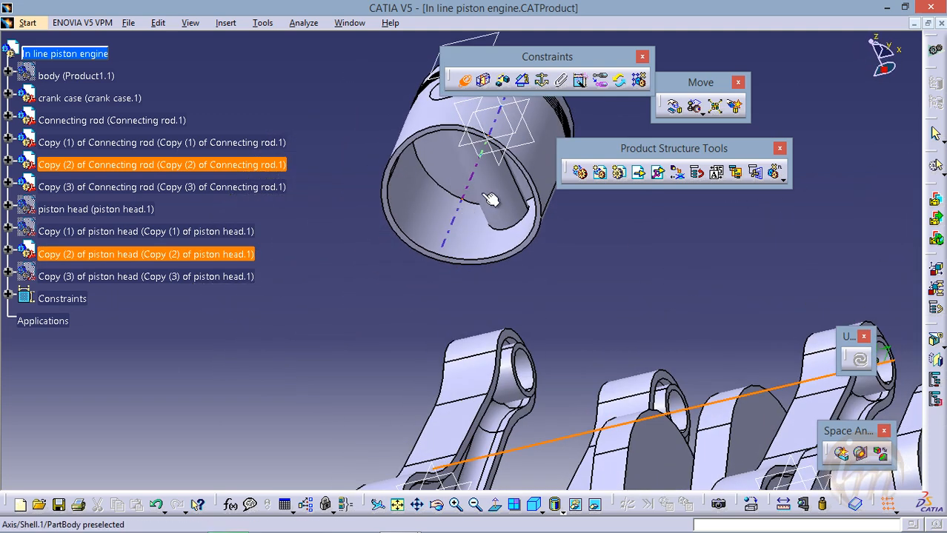
pyautogui.click(506, 197)
pyautogui.moveTo(640, 235); pyautogui.dragTo(436, 274, button='middle')
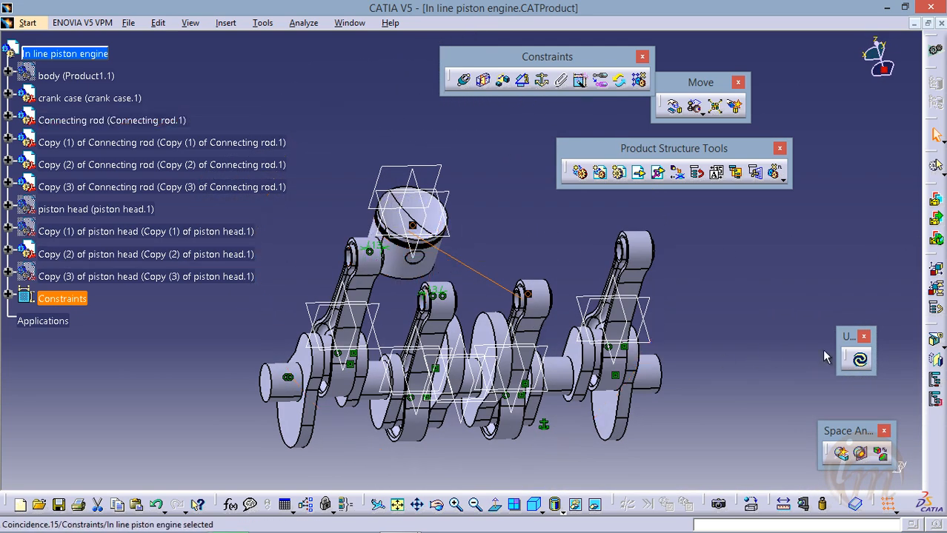
pyautogui.click(859, 360)
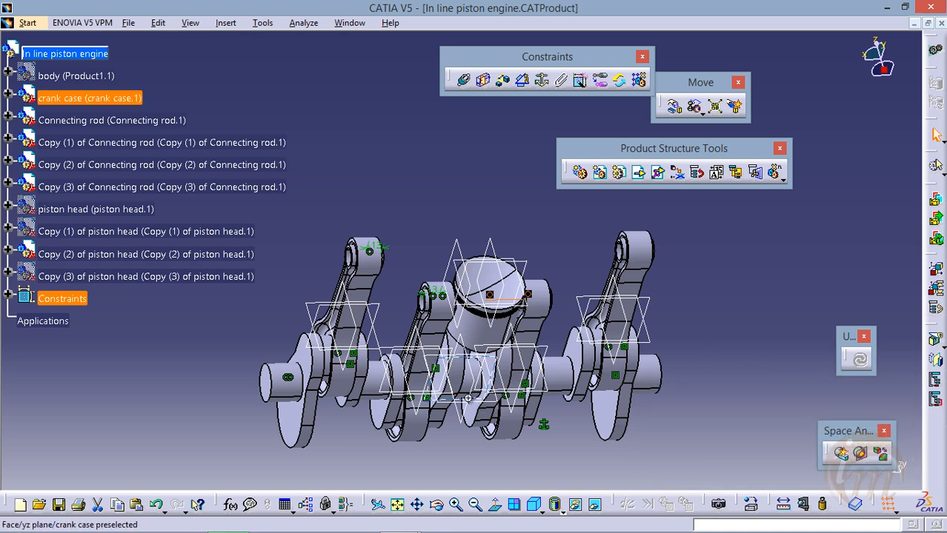
# Offset Copy (2) of piston head's xy plane 13 mm from Copy (2) of Connecting rod's small-end face with Same orientation, and update the assembly
pyautogui.moveTo(464, 398); pyautogui.dragTo(441, 298, button='middle')
pyautogui.moveTo(541, 385); pyautogui.dragTo(389, 278, button='middle')
pyautogui.moveTo(519, 316); pyautogui.dragTo(451, 292, button='middle')
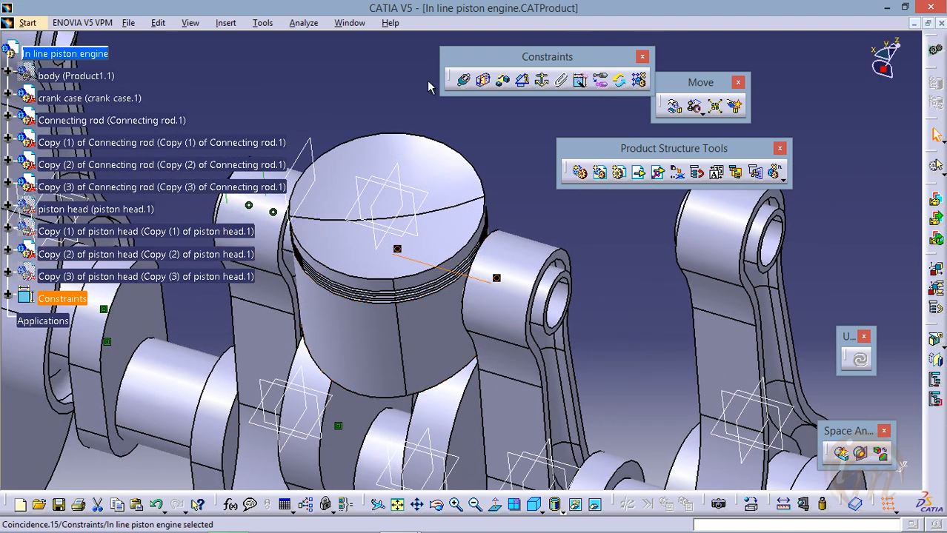
pyautogui.click(503, 84)
pyautogui.click(397, 172)
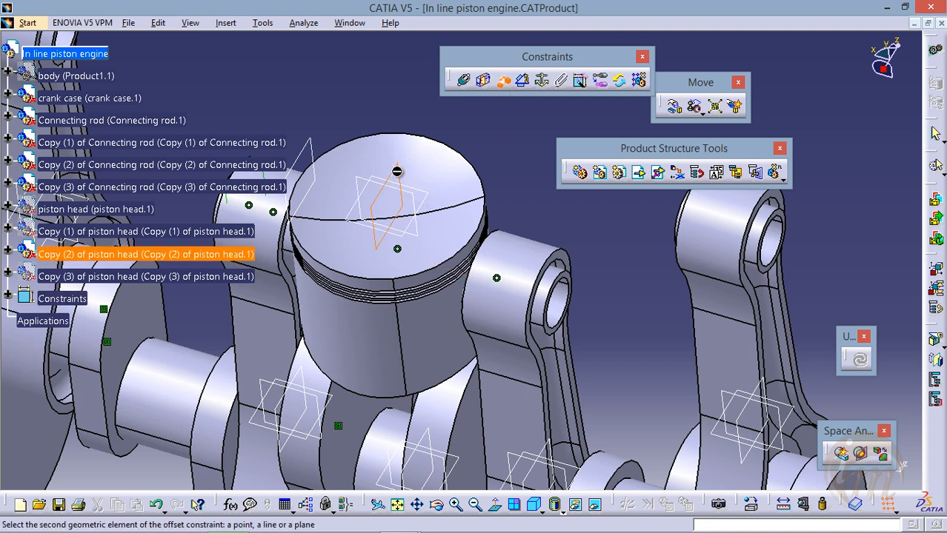
pyautogui.moveTo(587, 343); pyautogui.dragTo(551, 320, button='middle')
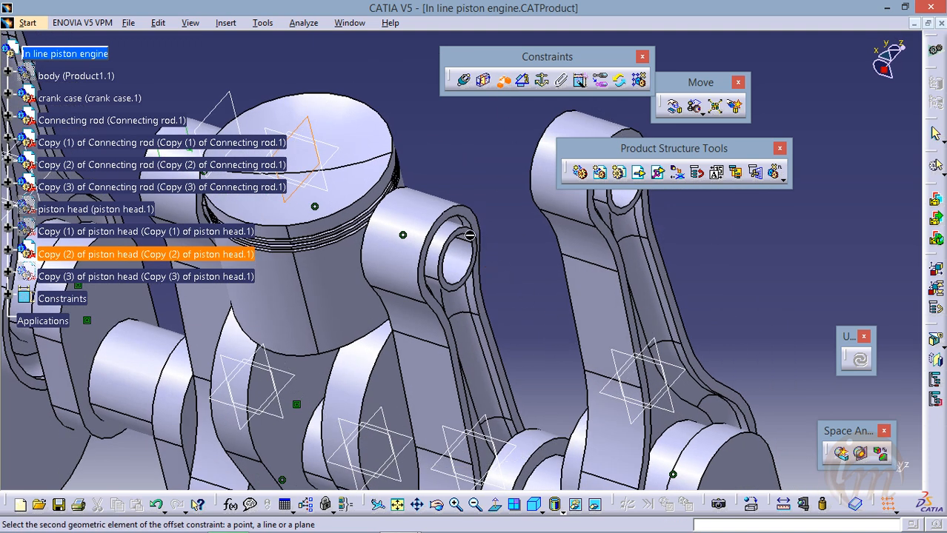
pyautogui.moveTo(485, 302); pyautogui.dragTo(481, 248, button='middle')
pyautogui.moveTo(423, 207); pyautogui.dragTo(463, 237, button='middle')
pyautogui.click(494, 234)
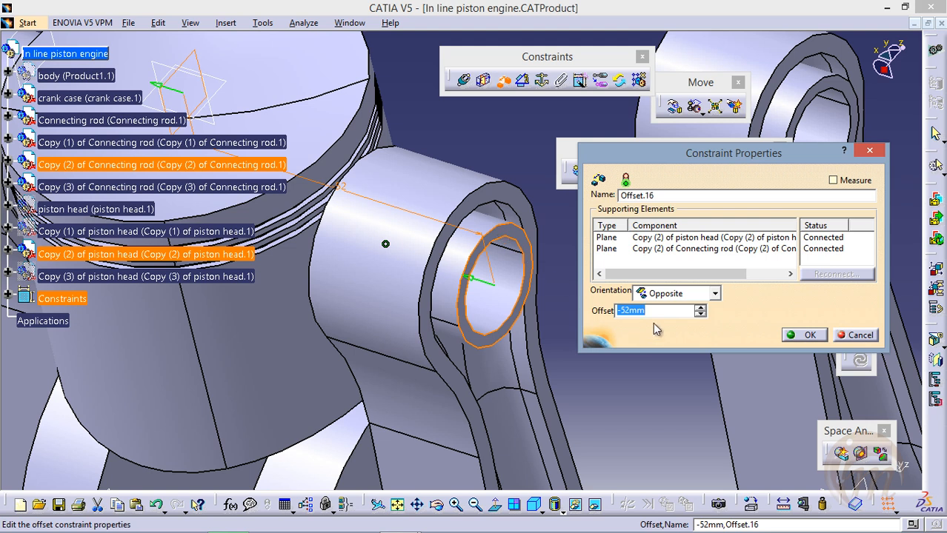
pyautogui.click(714, 293)
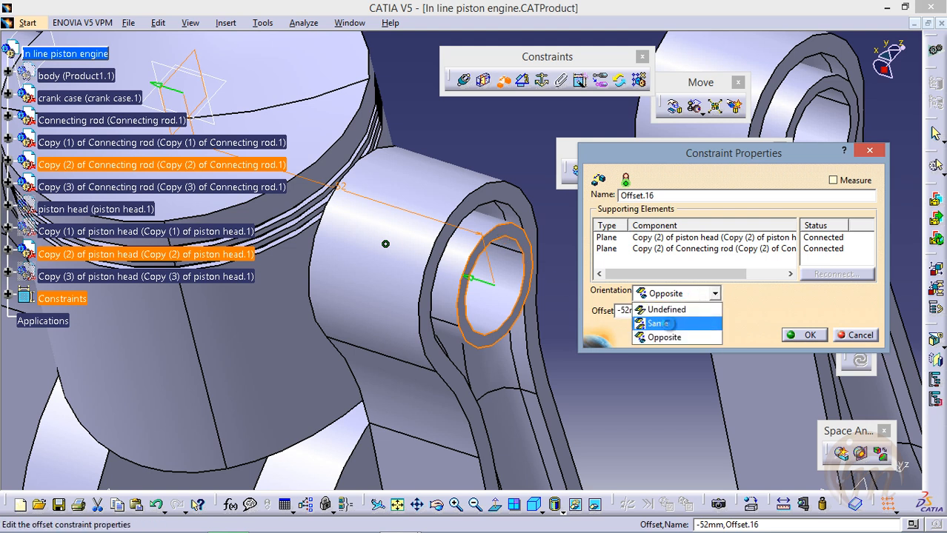
pyautogui.click(665, 323)
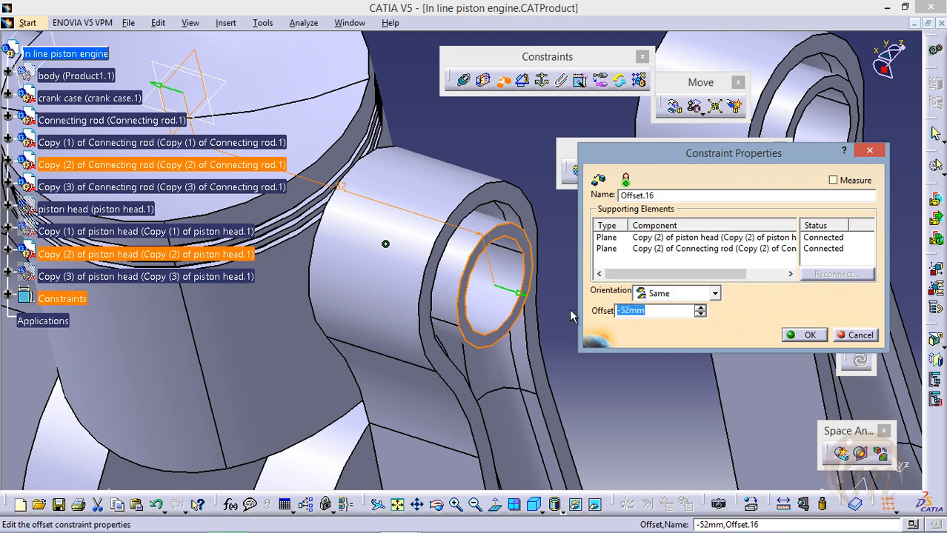
pyautogui.write('13')
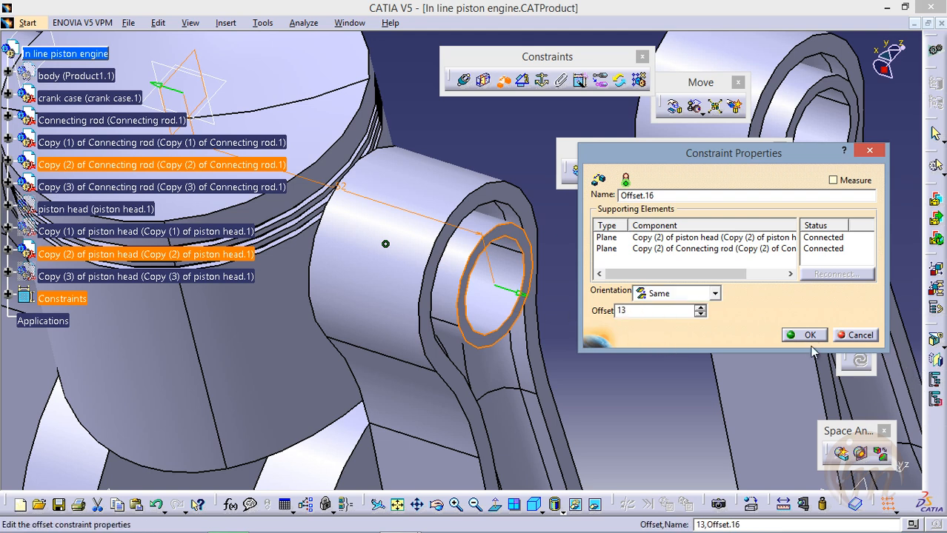
pyautogui.click(809, 336)
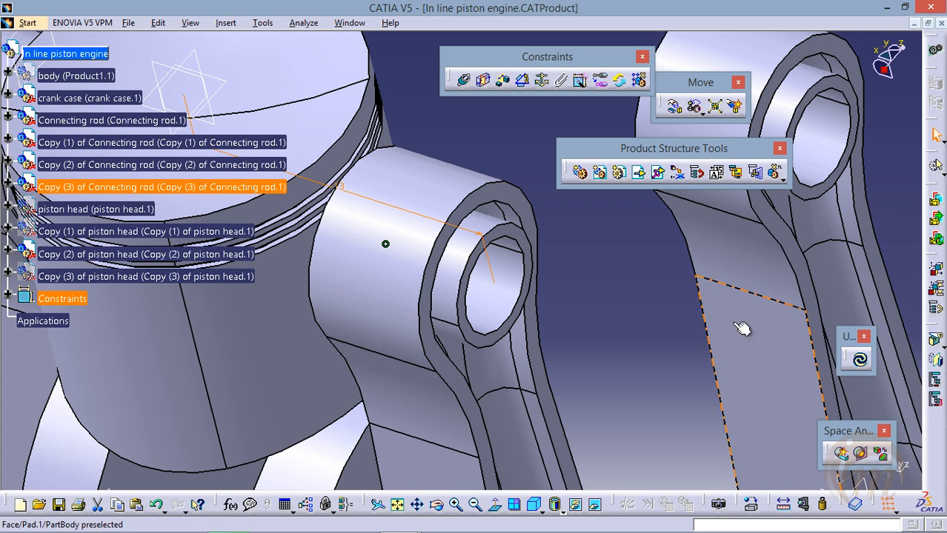
pyautogui.click(860, 361)
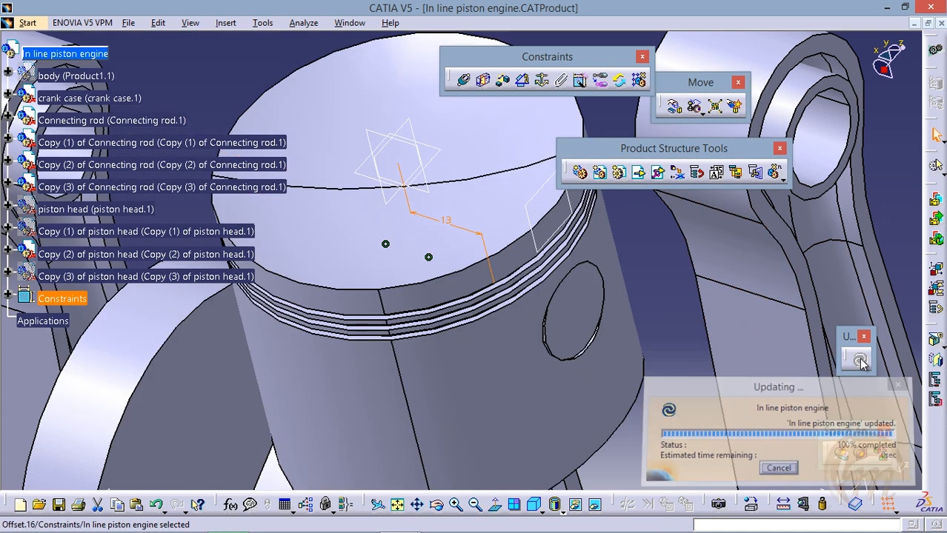
# Hide Copy (2) of piston head and show Copy (3) of piston head
pyautogui.moveTo(529, 357); pyautogui.dragTo(507, 342, button='middle')
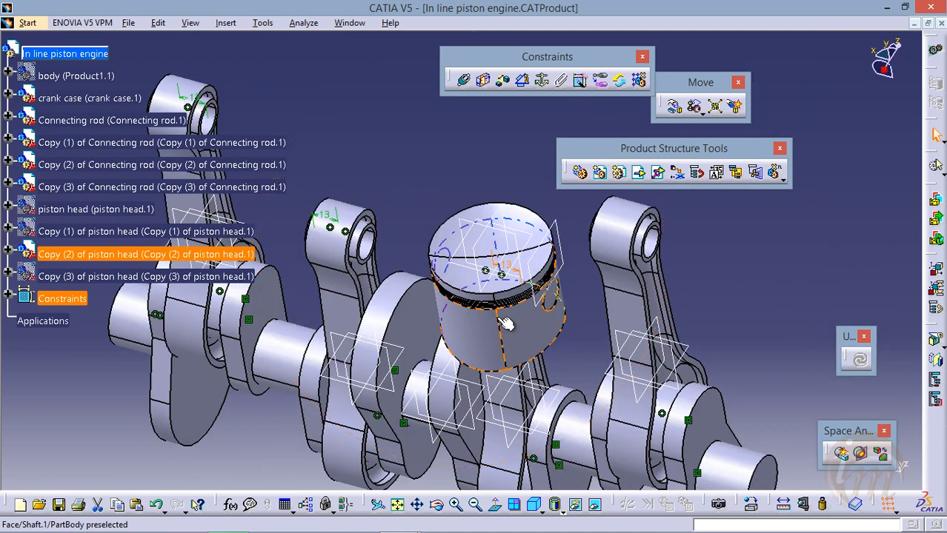
pyautogui.click(90, 255)
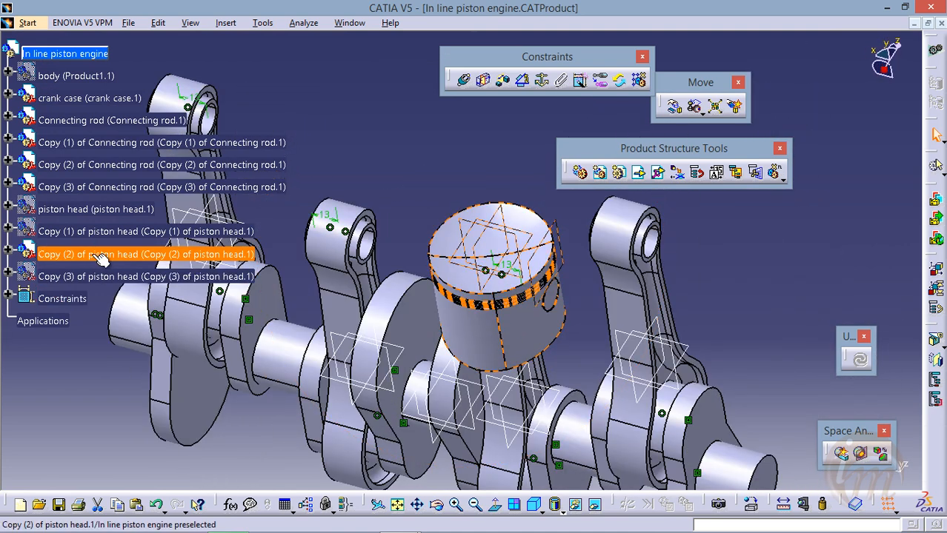
pyautogui.rightClick(93, 253)
pyautogui.click(145, 289)
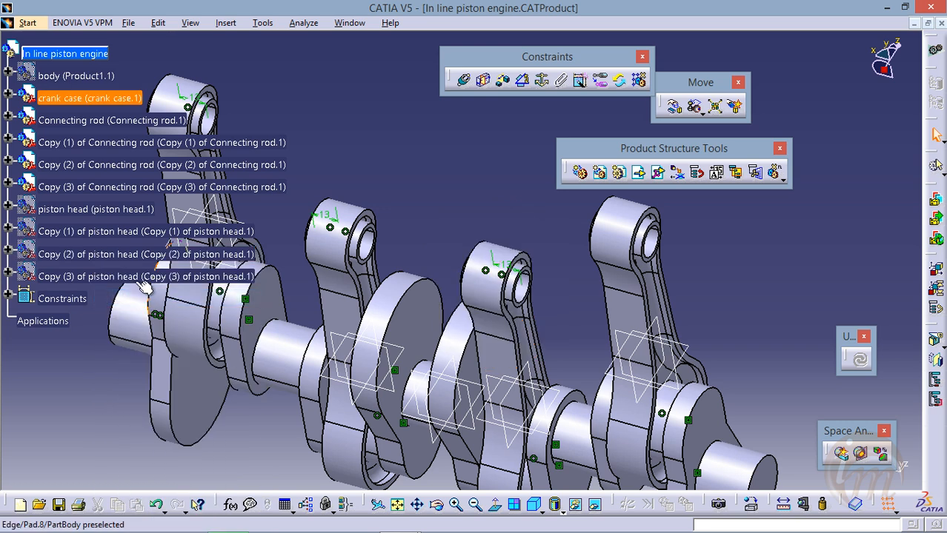
pyautogui.click(115, 274)
pyautogui.rightClick(93, 273)
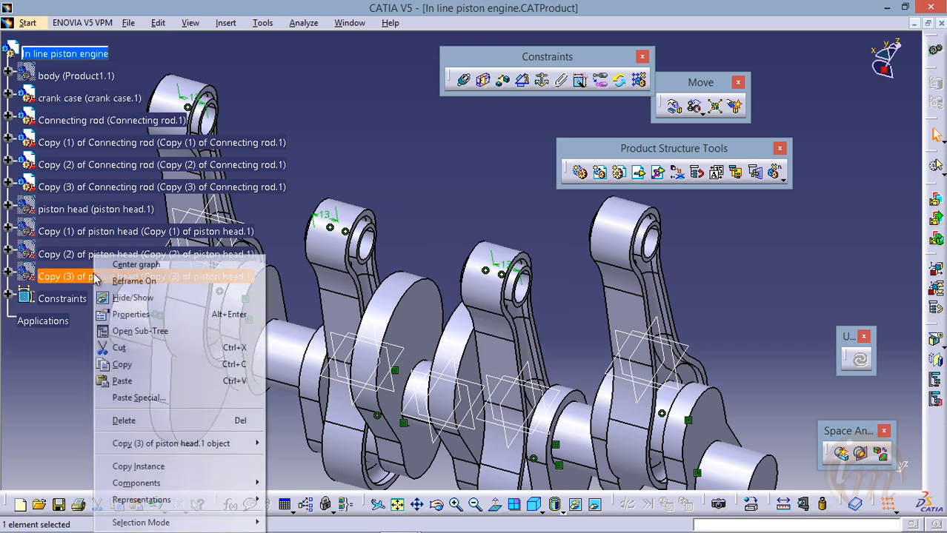
pyautogui.click(146, 296)
# Add a coincidence constraint between Copy (3) of Connecting rod's small-end bore axis and Copy (3) of piston head's pin-hole axis, and update the assembly
pyautogui.moveTo(385, 289); pyautogui.dragTo(424, 276, button='middle')
pyautogui.moveTo(356, 295); pyautogui.dragTo(488, 311, button='middle')
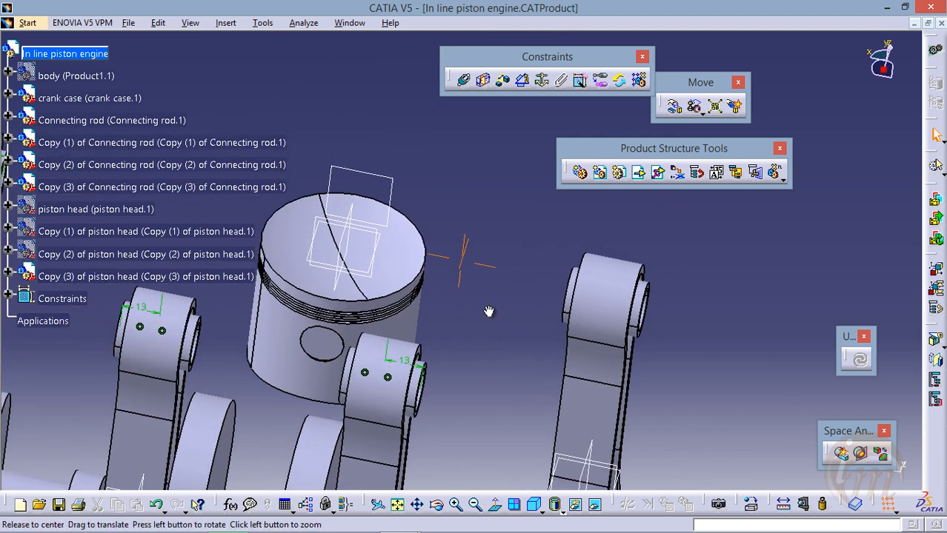
pyautogui.click(466, 81)
pyautogui.click(612, 303)
pyautogui.moveTo(357, 314); pyautogui.dragTo(488, 247, button='middle')
pyautogui.moveTo(326, 270); pyautogui.dragTo(386, 279, button='middle')
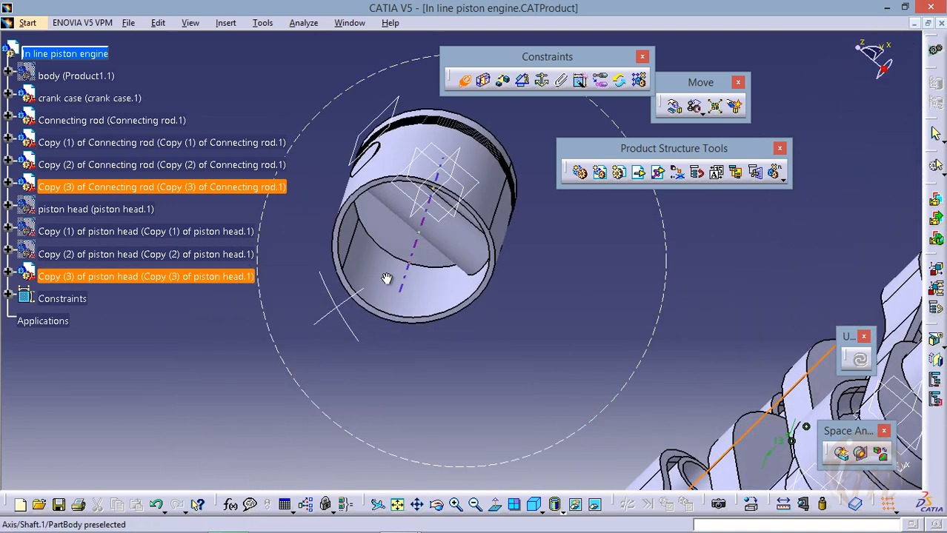
pyautogui.click(424, 227)
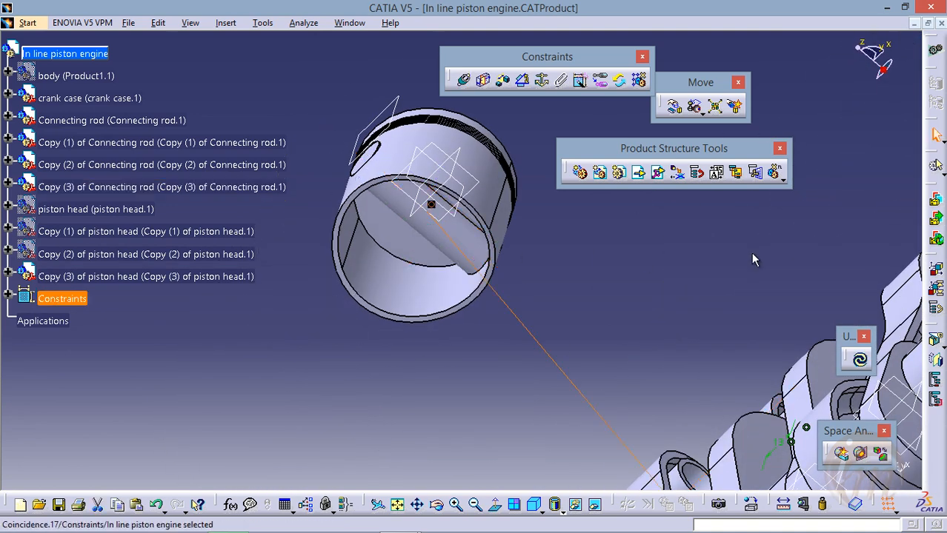
pyautogui.click(857, 365)
# Offset Copy (3) of piston head's xy plane 13 mm from Copy (3) of Connecting rod's small-end face with Same orientation, and update the assembly
pyautogui.moveTo(693, 270); pyautogui.dragTo(482, 212, button='middle')
pyautogui.moveTo(452, 420); pyautogui.dragTo(456, 213, button='middle')
pyautogui.moveTo(468, 345); pyautogui.dragTo(554, 363, button='middle')
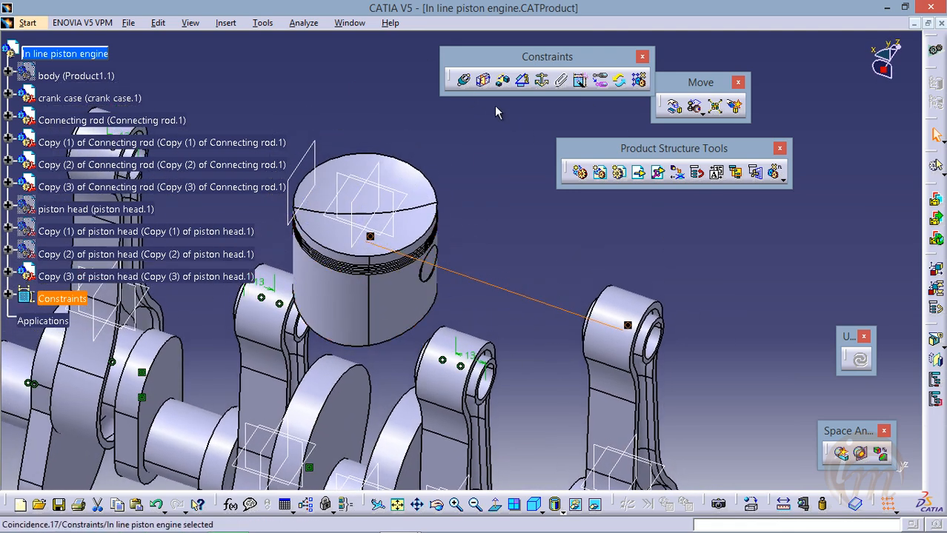
pyautogui.click(503, 81)
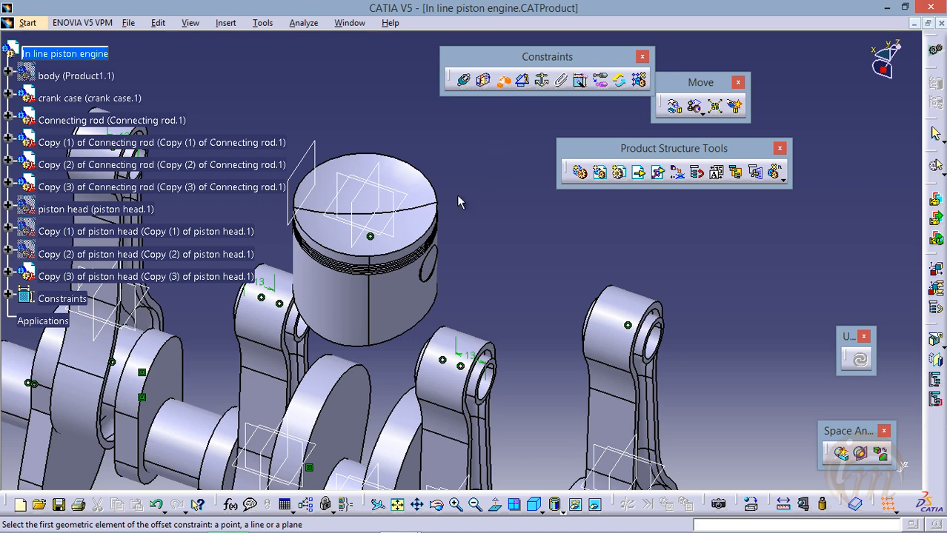
pyautogui.click(379, 170)
pyautogui.moveTo(613, 311); pyautogui.dragTo(416, 243, button='middle')
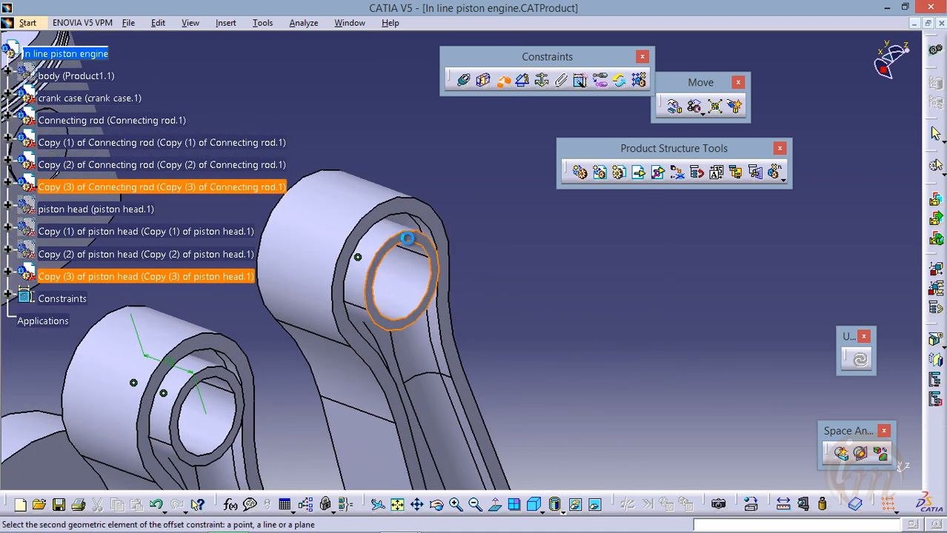
pyautogui.click(416, 245)
pyautogui.click(715, 293)
pyautogui.click(656, 323)
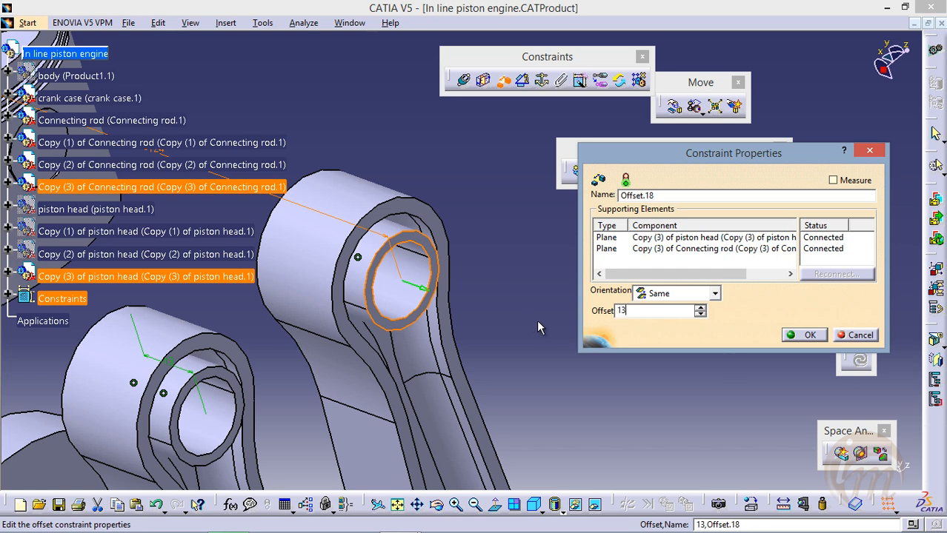
pyautogui.click(805, 335)
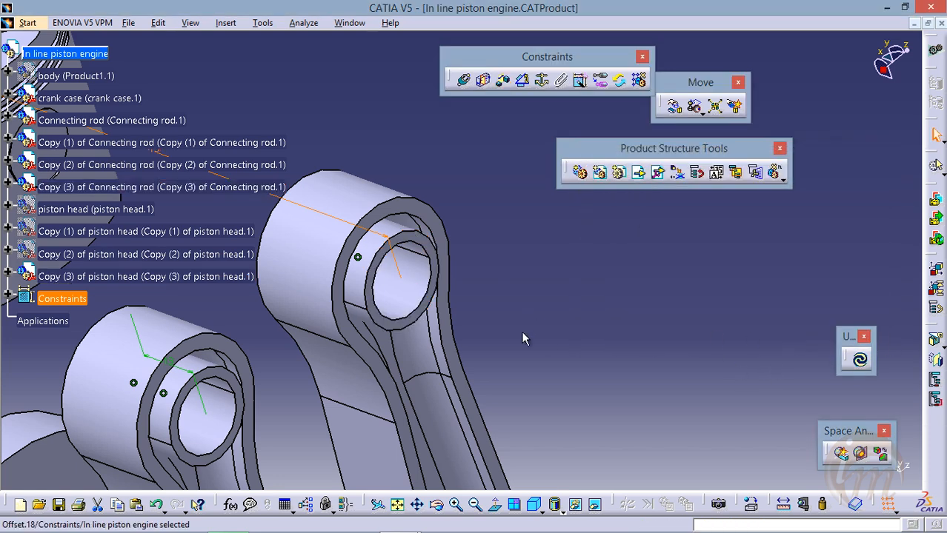
pyautogui.click(859, 360)
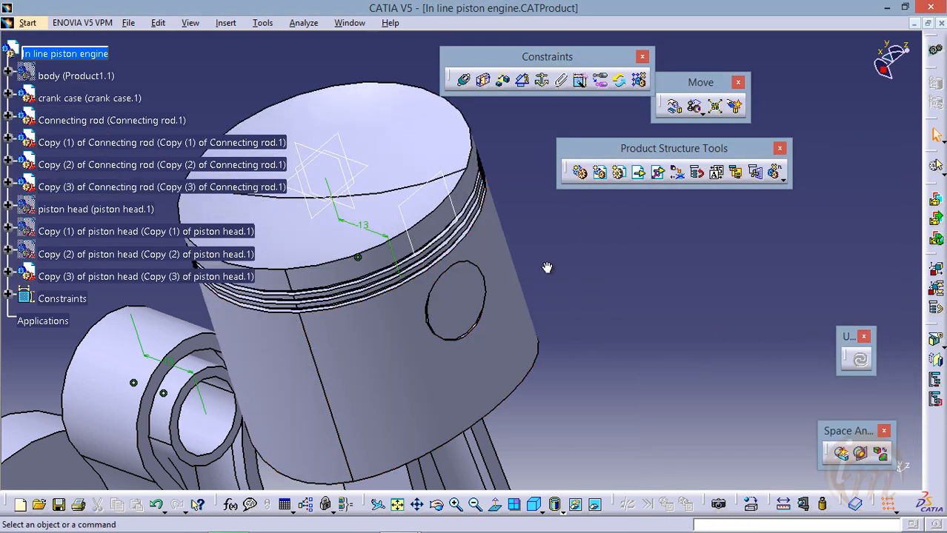
# Show the original piston head together with Copy (1) and Copy (2) of piston head
pyautogui.moveTo(546, 268); pyautogui.dragTo(578, 350, button='middle')
pyautogui.moveTo(350, 334); pyautogui.dragTo(429, 306, button='middle')
pyautogui.moveTo(365, 276); pyautogui.dragTo(451, 336, button='middle')
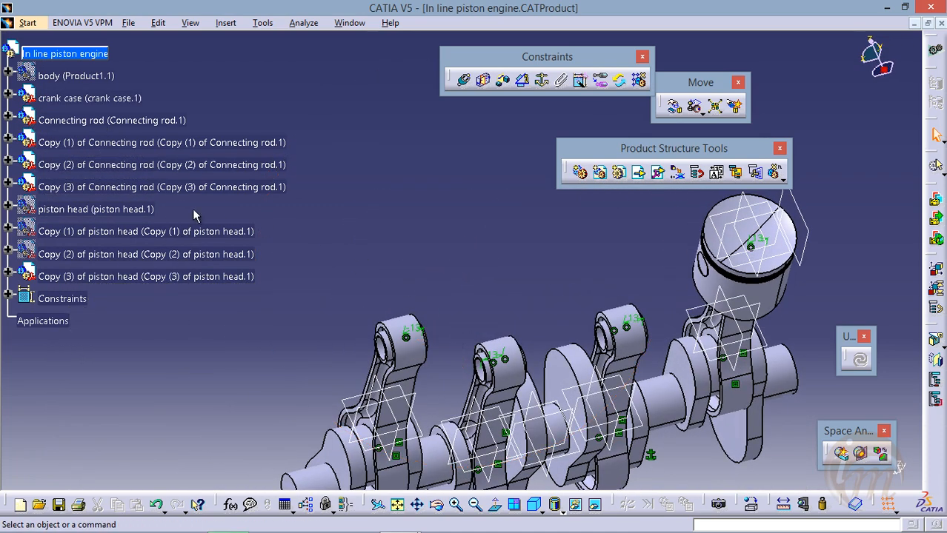
pyautogui.click(85, 231)
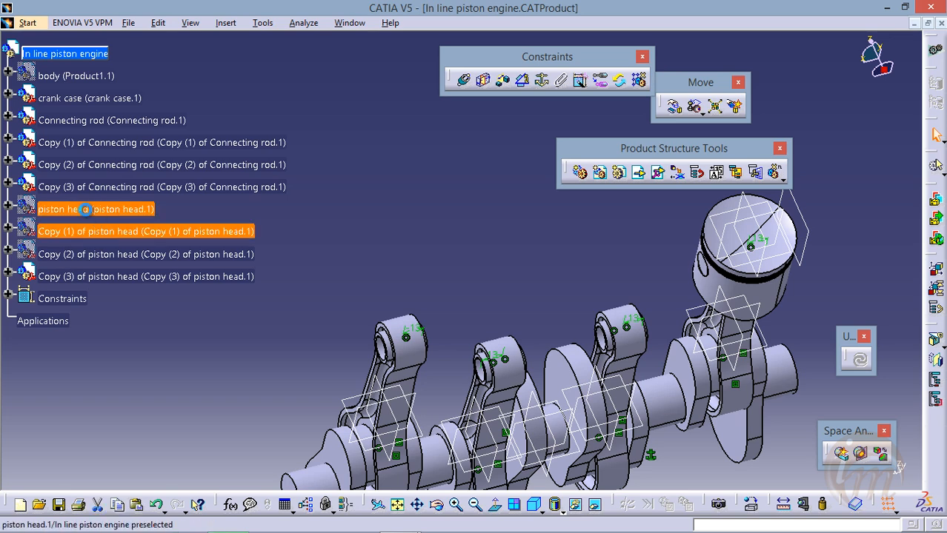
pyautogui.keyDown('ctrl'); pyautogui.click(99, 254); pyautogui.keyUp('ctrl')
pyautogui.rightClick(100, 254)
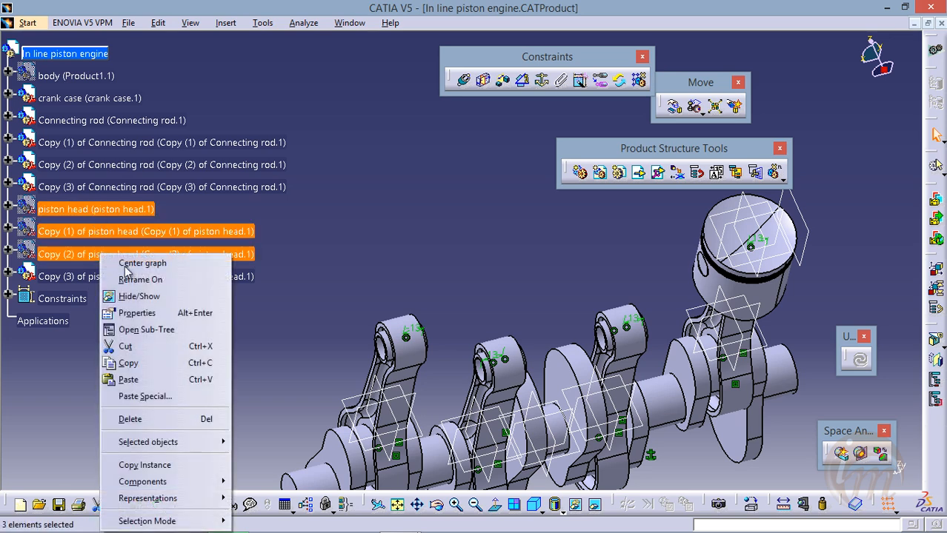
pyautogui.click(139, 295)
# Show the hidden engine body (Product1.1) around the crank case and pistons
pyautogui.moveTo(407, 270); pyautogui.dragTo(332, 152, button='middle')
pyautogui.moveTo(380, 283); pyautogui.dragTo(400, 311, button='middle')
pyautogui.moveTo(431, 333); pyautogui.dragTo(502, 267, button='middle')
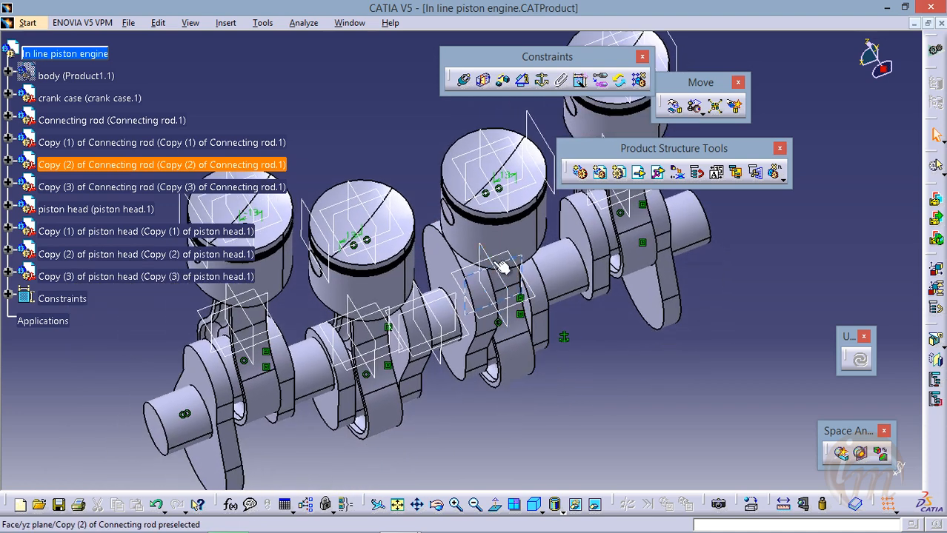
pyautogui.moveTo(484, 298); pyautogui.dragTo(485, 348, button='middle')
pyautogui.click(386, 294)
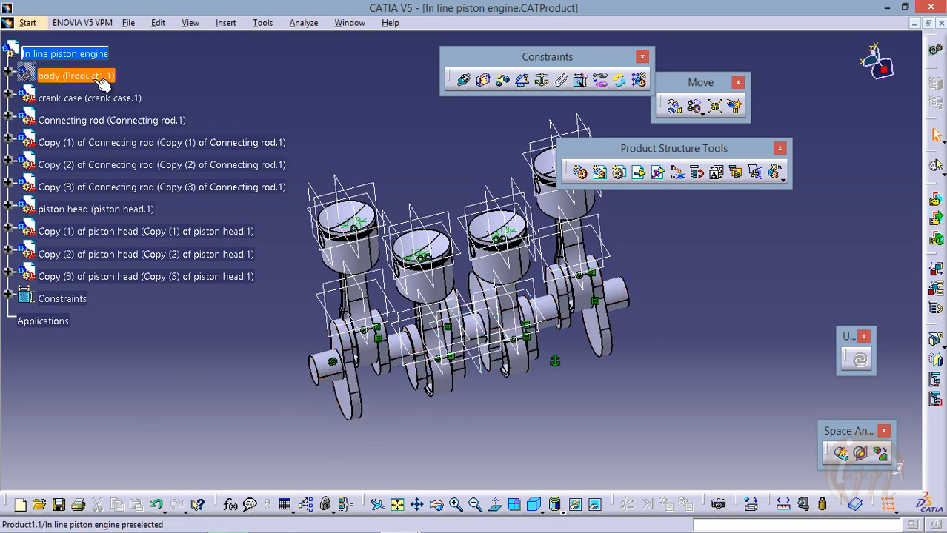
pyautogui.rightClick(64, 77)
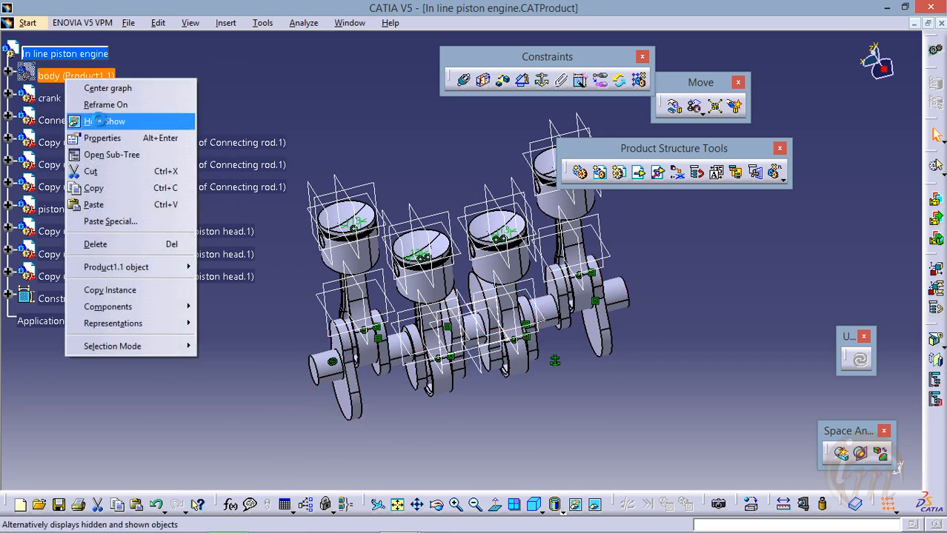
pyautogui.click(106, 118)
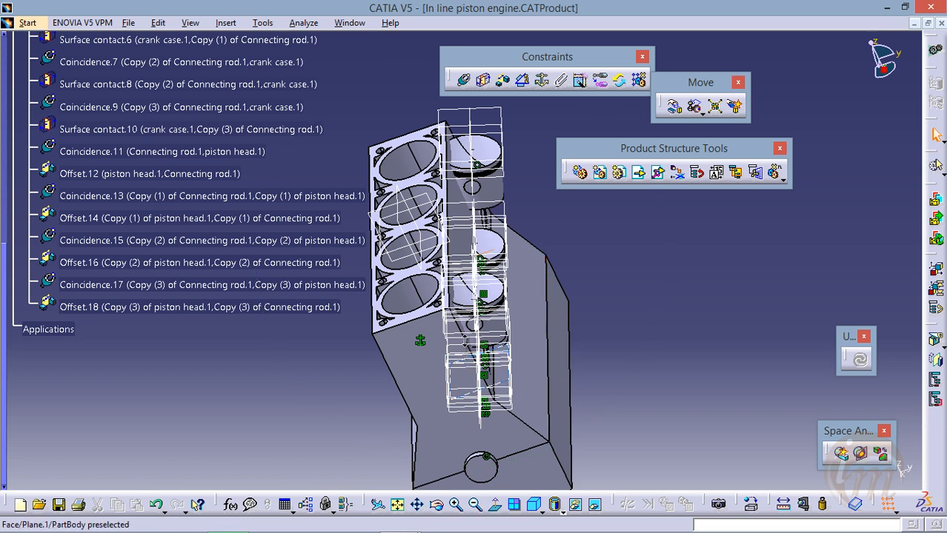
# Add a coincidence constraint between the axis of the body's end cylinder bore and the original piston head's axis, and update the assembly
pyautogui.moveTo(464, 342); pyautogui.dragTo(412, 265, button='middle')
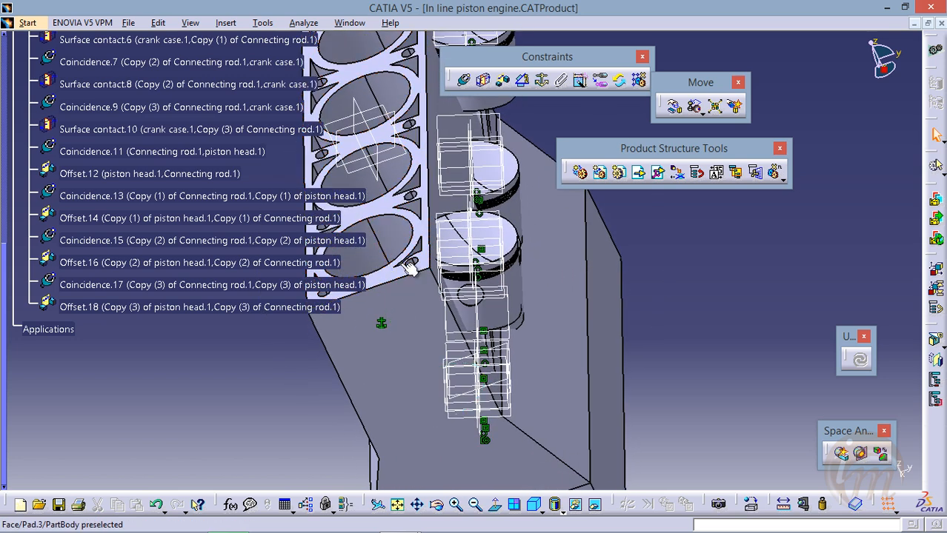
pyautogui.moveTo(477, 275); pyautogui.dragTo(510, 307, button='middle')
pyautogui.click(465, 80)
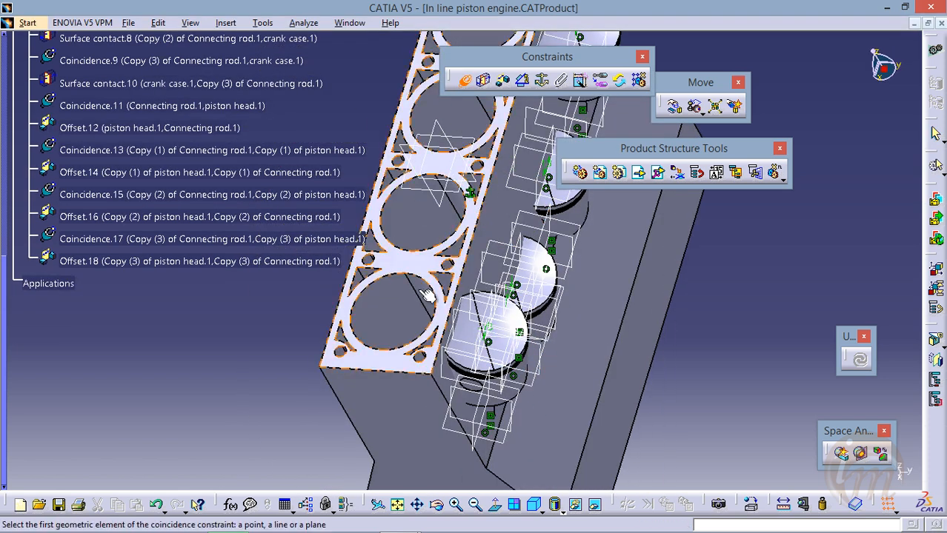
pyautogui.click(399, 315)
pyautogui.moveTo(399, 315); pyautogui.dragTo(478, 317, button='middle')
pyautogui.click(468, 297)
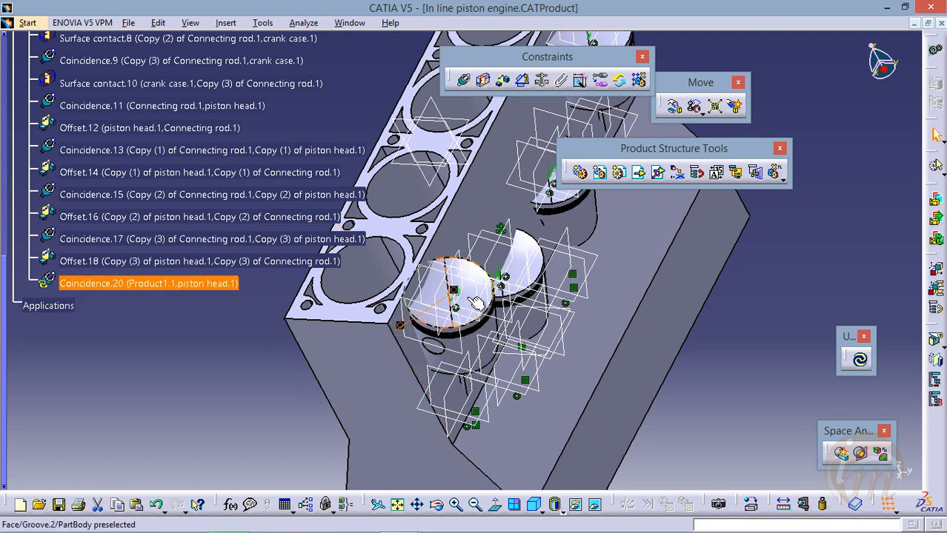
pyautogui.moveTo(486, 312); pyautogui.dragTo(474, 404, button='middle')
pyautogui.click(860, 368)
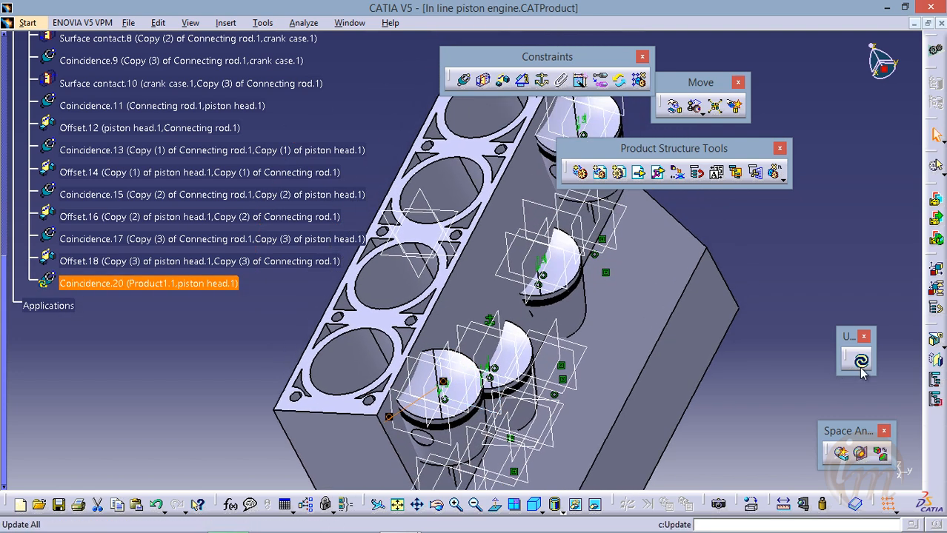
# Rotate the crank case around the X axis with Manipulation, respecting the constraints, and inspect the piston heads against the body's cylinder bores
pyautogui.moveTo(537, 356); pyautogui.dragTo(544, 252, button='middle')
pyautogui.click(674, 106)
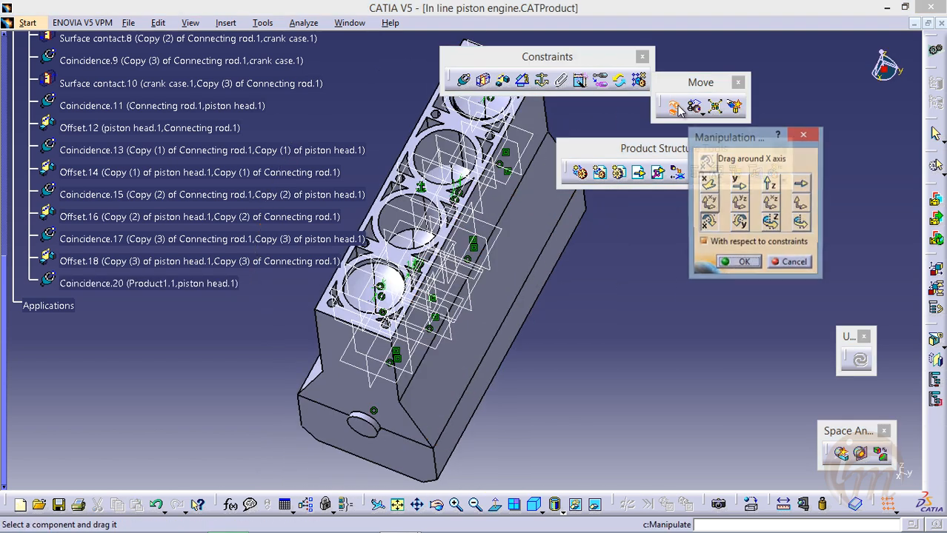
pyautogui.moveTo(363, 423); pyautogui.dragTo(469, 472)
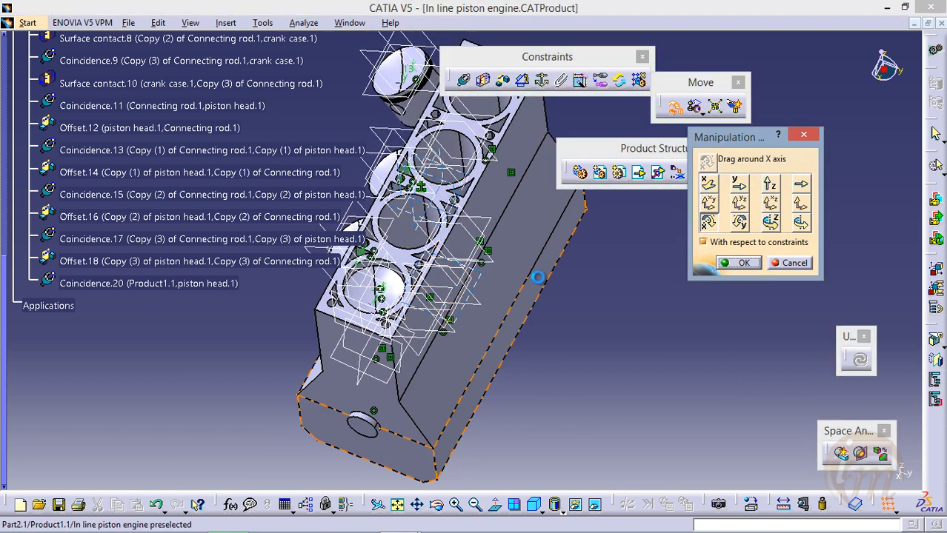
pyautogui.click(738, 263)
pyautogui.moveTo(521, 198); pyautogui.dragTo(438, 351, button='middle')
pyautogui.moveTo(438, 351); pyautogui.dragTo(486, 107, button='middle')
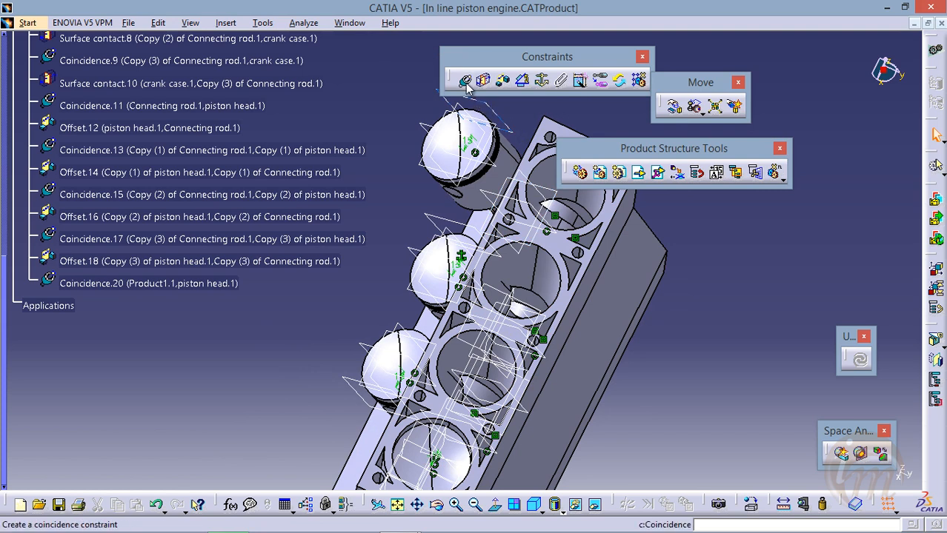
# Add a coincidence constraint between the axis of the body's second cylinder bore and Copy (1) of piston head's axis, and update the assembly
pyautogui.click(465, 82)
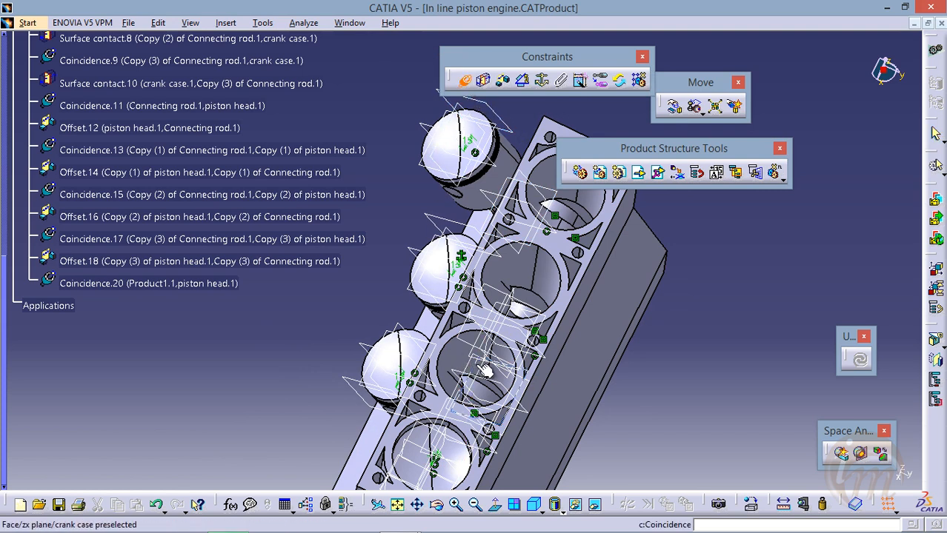
pyautogui.click(470, 361)
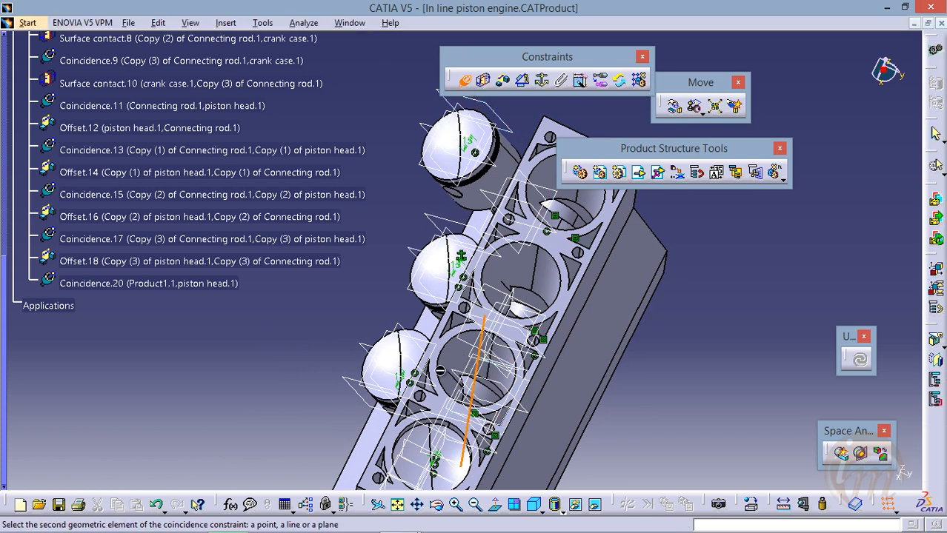
pyautogui.click(397, 364)
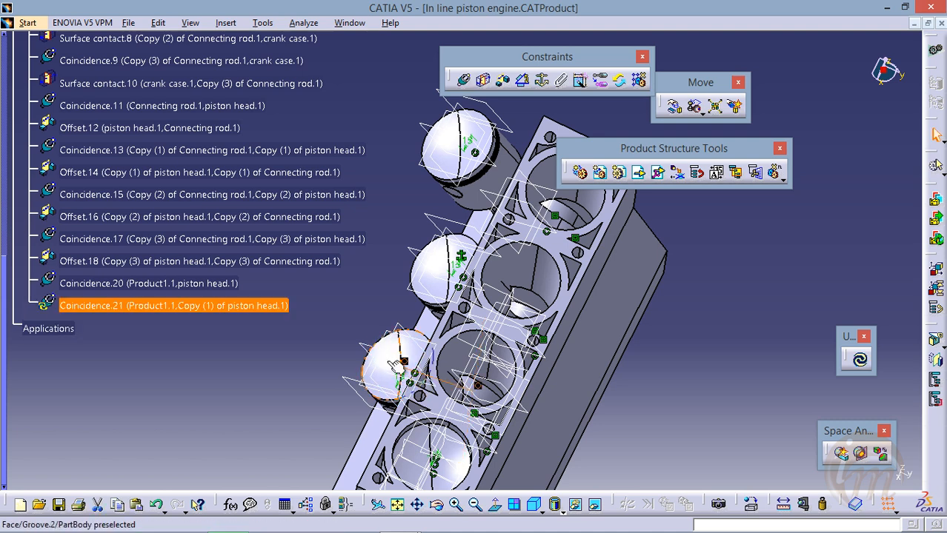
pyautogui.click(859, 359)
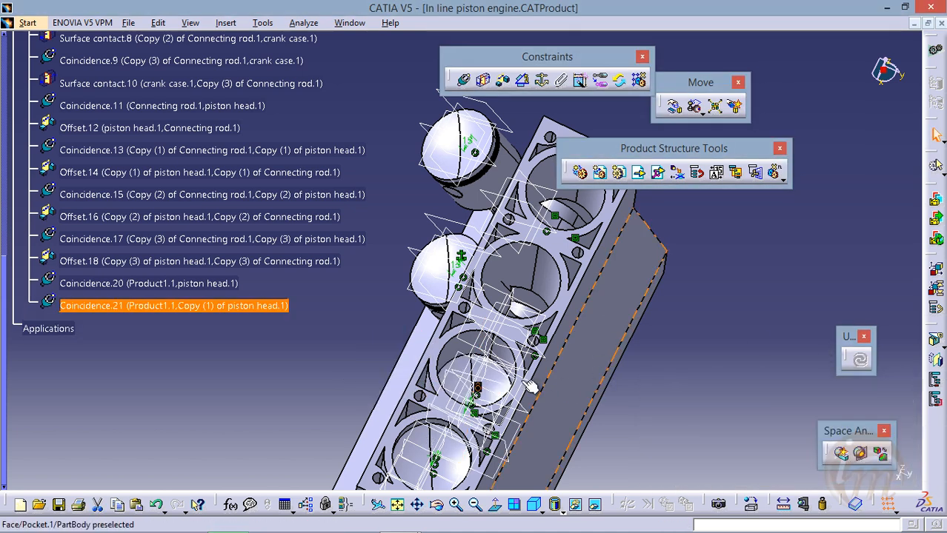
# Try to make the axis of the body's third cylinder bore coincident with Copy (2) of piston head's axis and update the assembly
pyautogui.moveTo(518, 371); pyautogui.dragTo(517, 310, button='middle')
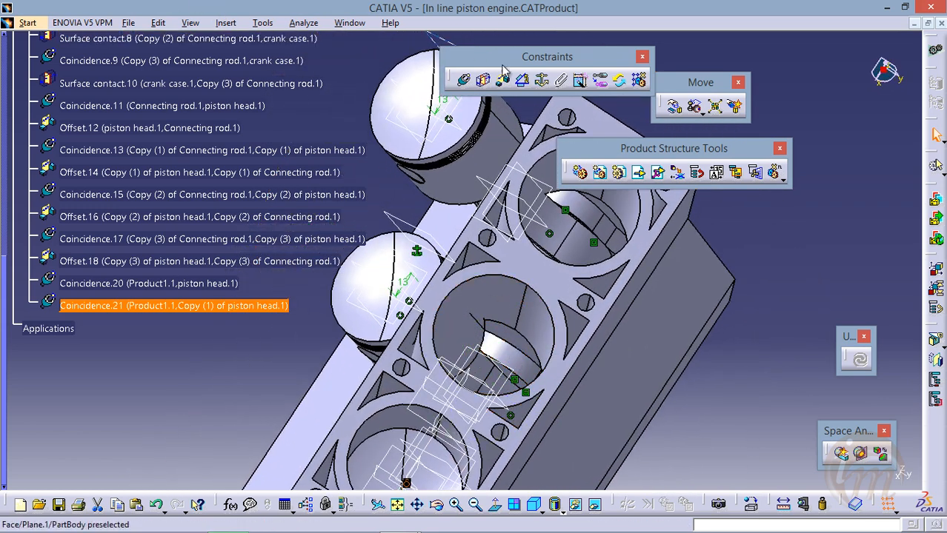
pyautogui.click(462, 81)
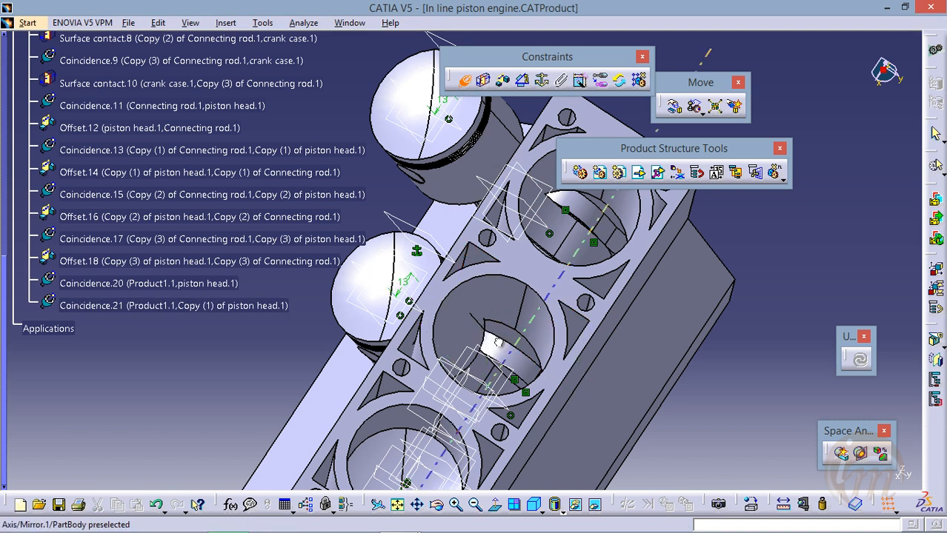
pyautogui.click(498, 343)
pyautogui.moveTo(560, 342); pyautogui.dragTo(488, 349, button='middle')
pyautogui.click(467, 85)
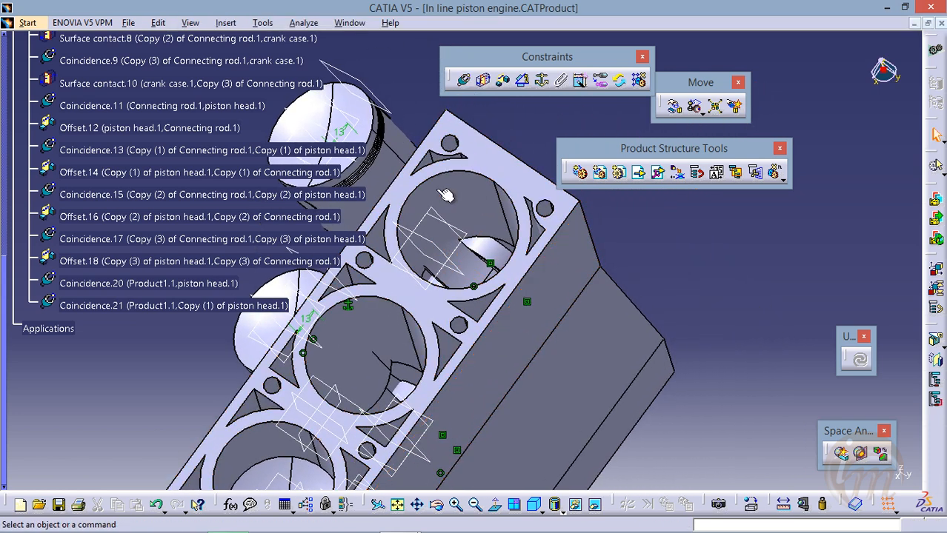
pyautogui.moveTo(445, 195); pyautogui.dragTo(496, 140, button='middle')
pyautogui.click(466, 84)
pyautogui.moveTo(480, 256); pyautogui.dragTo(520, 255, button='middle')
pyautogui.click(406, 290)
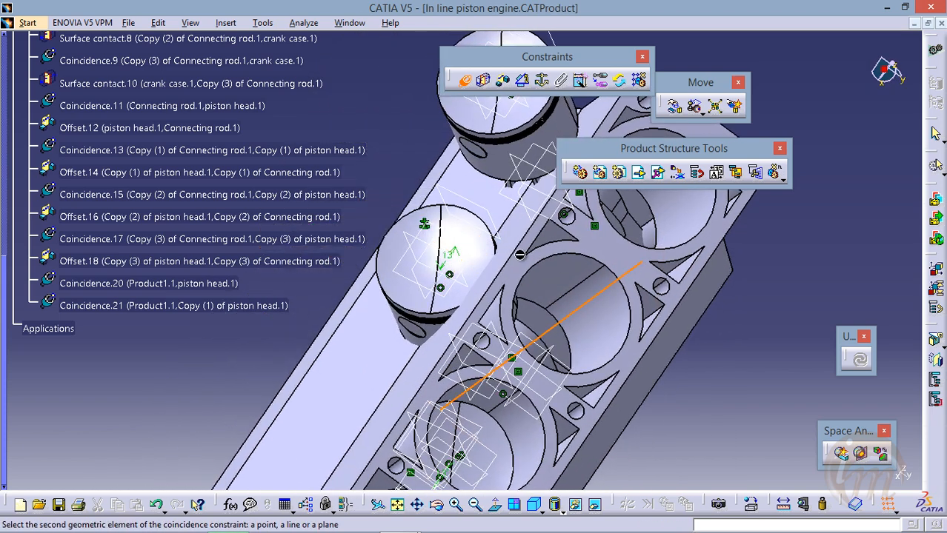
pyautogui.click(462, 253)
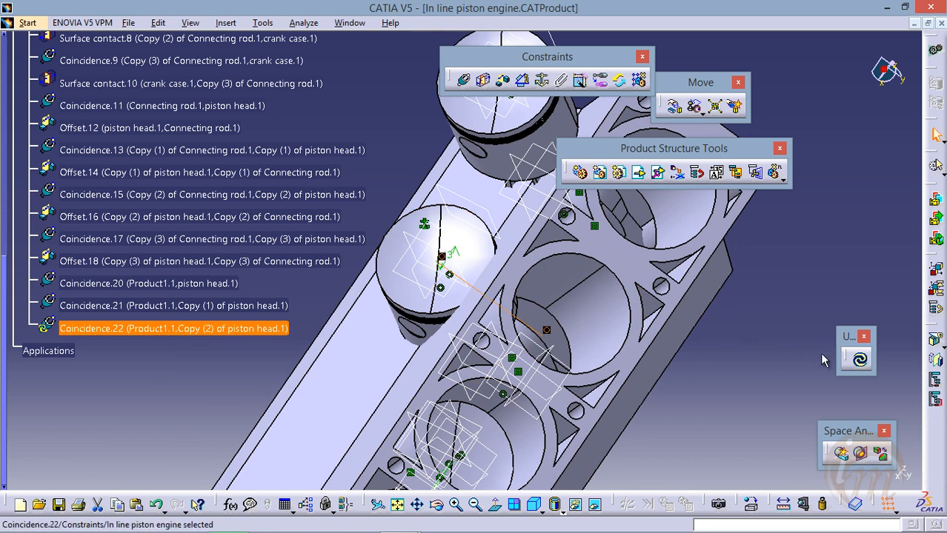
pyautogui.click(862, 360)
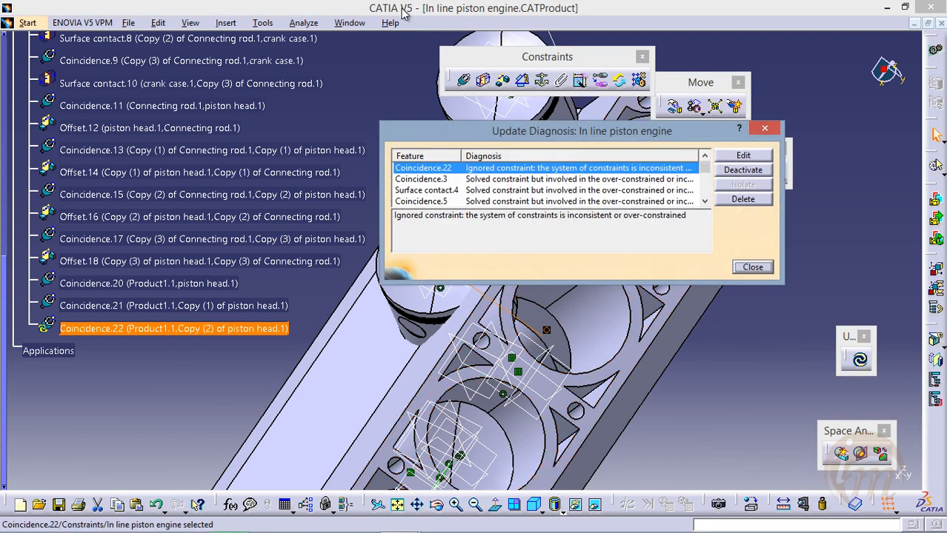
# Close the update diagnosis and delete the coincidence constraint between the body and Copy (2) of piston head
pyautogui.moveTo(514, 135); pyautogui.dragTo(664, 85)
pyautogui.moveTo(628, 384); pyautogui.dragTo(457, 383, button='middle')
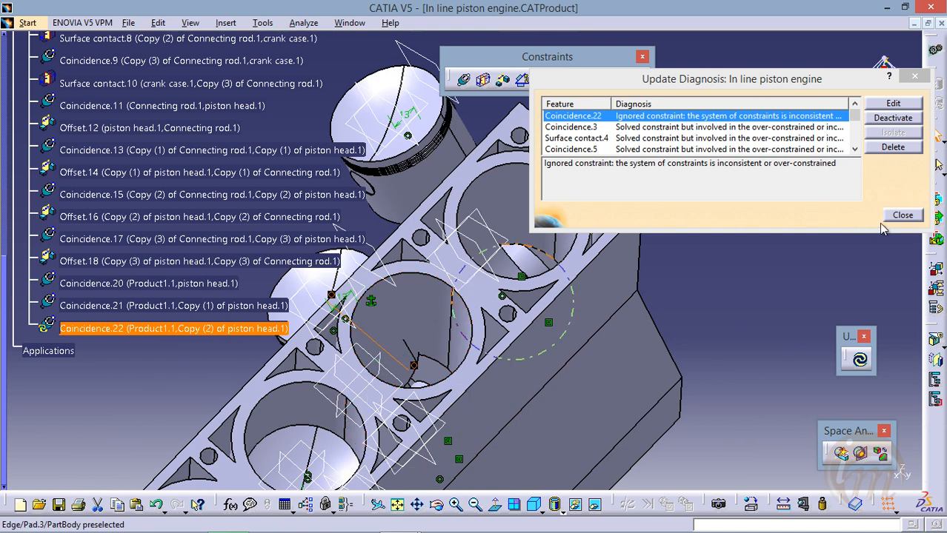
pyautogui.click(902, 216)
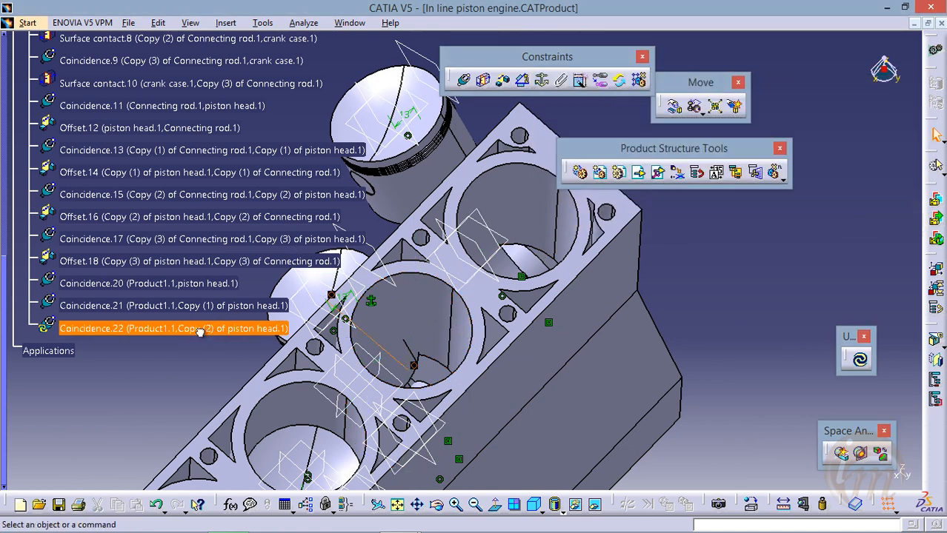
pyautogui.press('Delete')
# Add a coincidence constraint between the axis of the body's fourth cylinder bore and Copy (3) of piston head's axis, and update the assembly
pyautogui.moveTo(489, 332); pyautogui.dragTo(513, 407, button='middle')
pyautogui.moveTo(462, 275); pyautogui.dragTo(471, 320, button='middle')
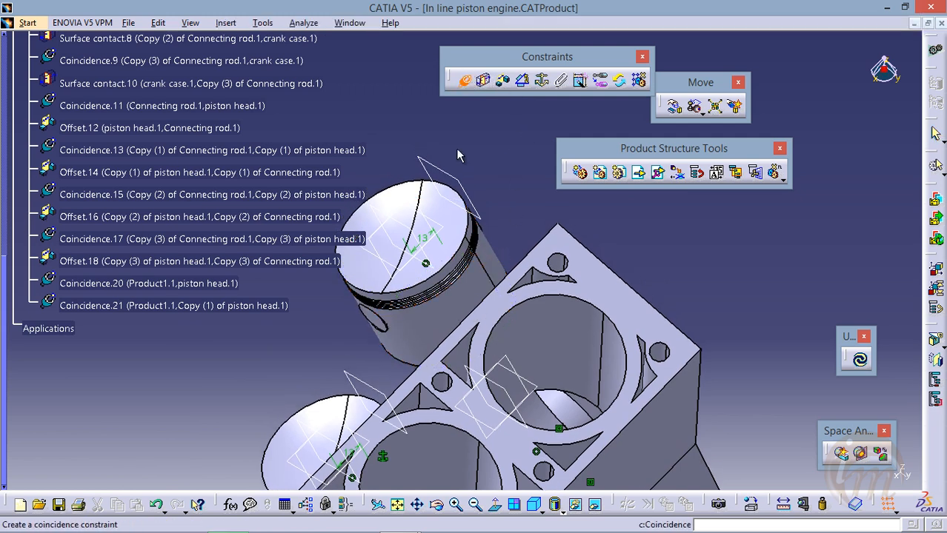
pyautogui.click(549, 348)
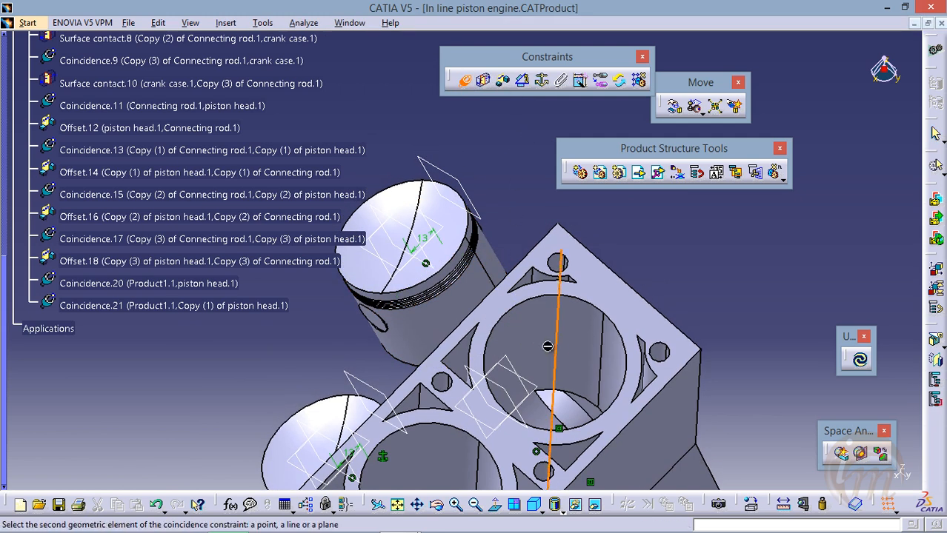
pyautogui.click(417, 247)
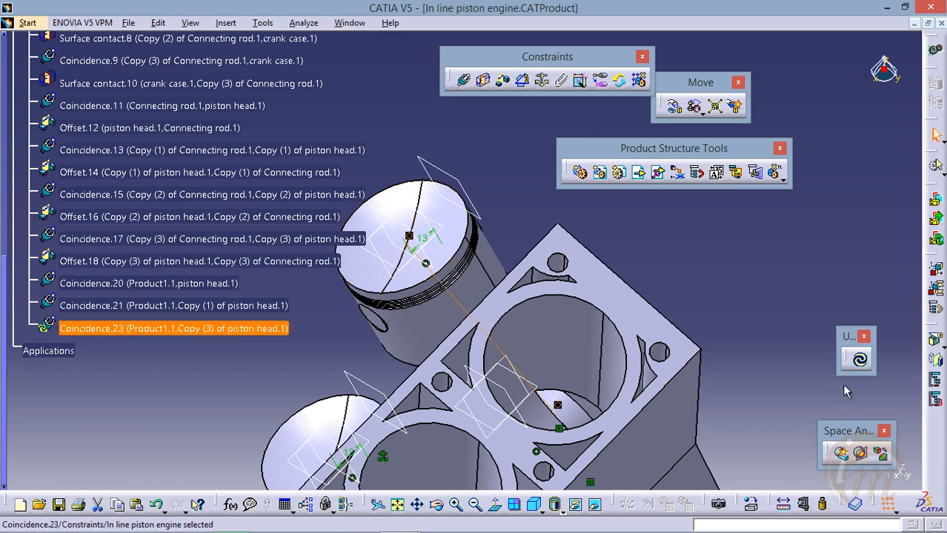
pyautogui.click(860, 362)
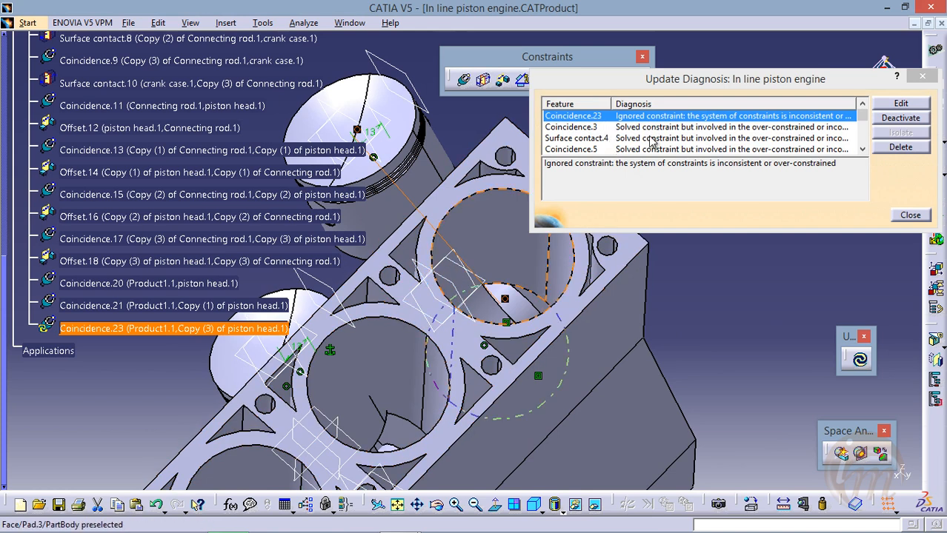
pyautogui.moveTo(429, 349); pyautogui.dragTo(436, 370, button='middle')
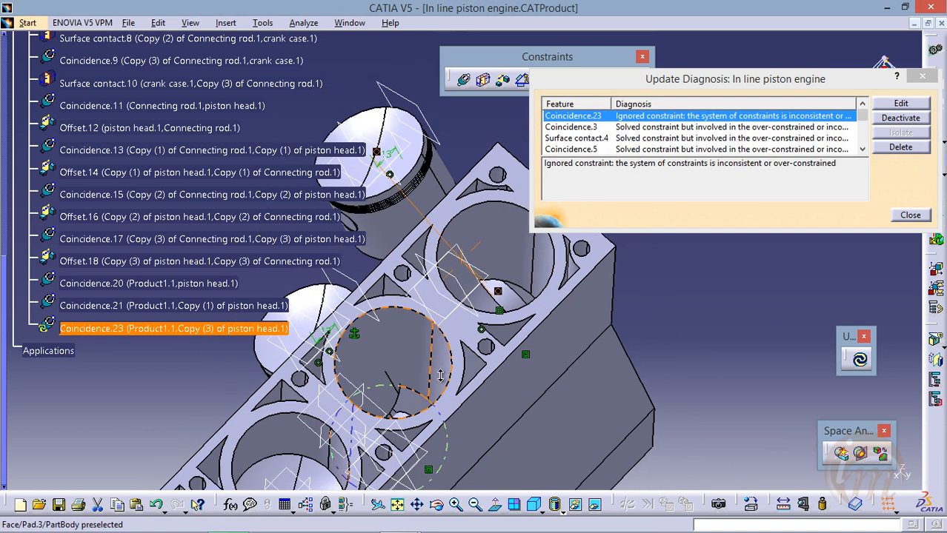
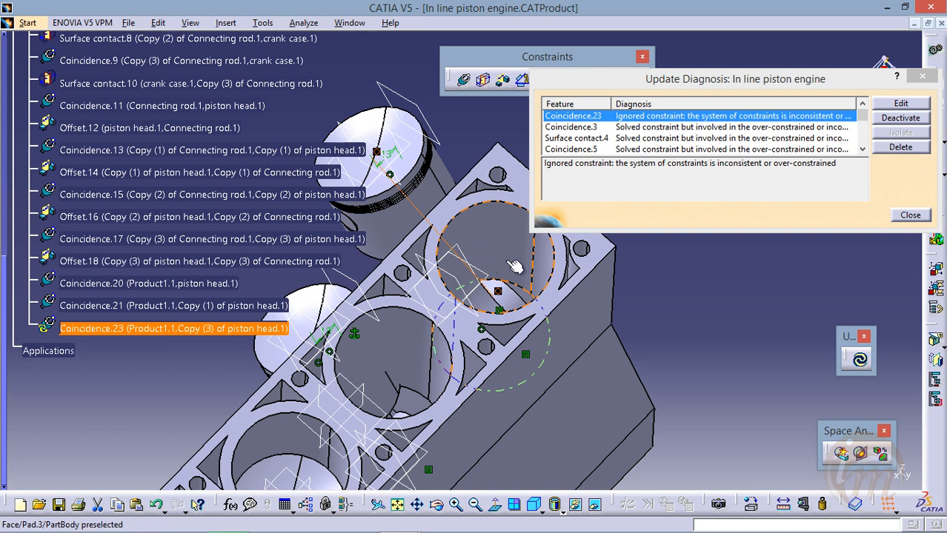
# Close the update diagnosis and delete the coincidence constraint between the body and Copy (3) of piston head
pyautogui.click(909, 216)
pyautogui.click(137, 331)
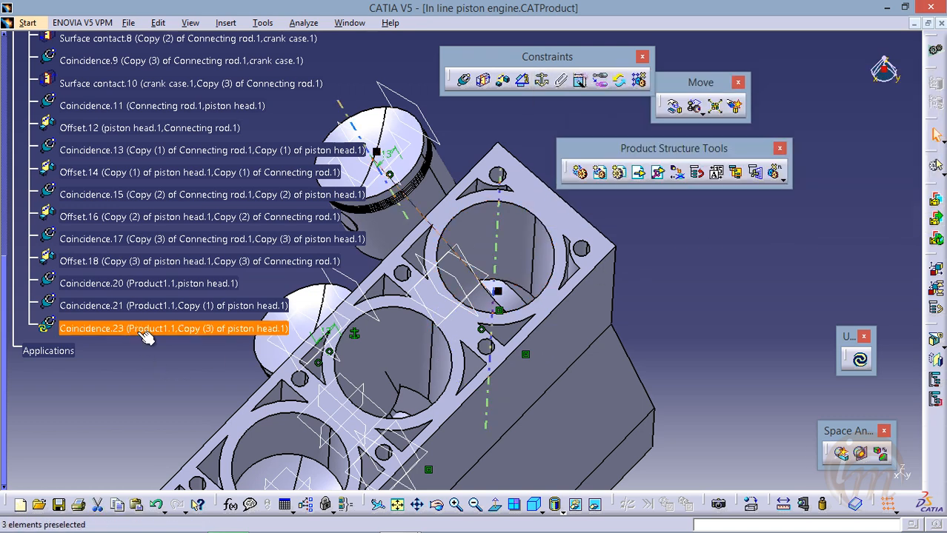
pyautogui.press('Delete')
# Delete the offset constraint between Copy (3) of piston head and Copy (3) of Connecting rod
pyautogui.moveTo(480, 400); pyautogui.dragTo(599, 234, button='middle')
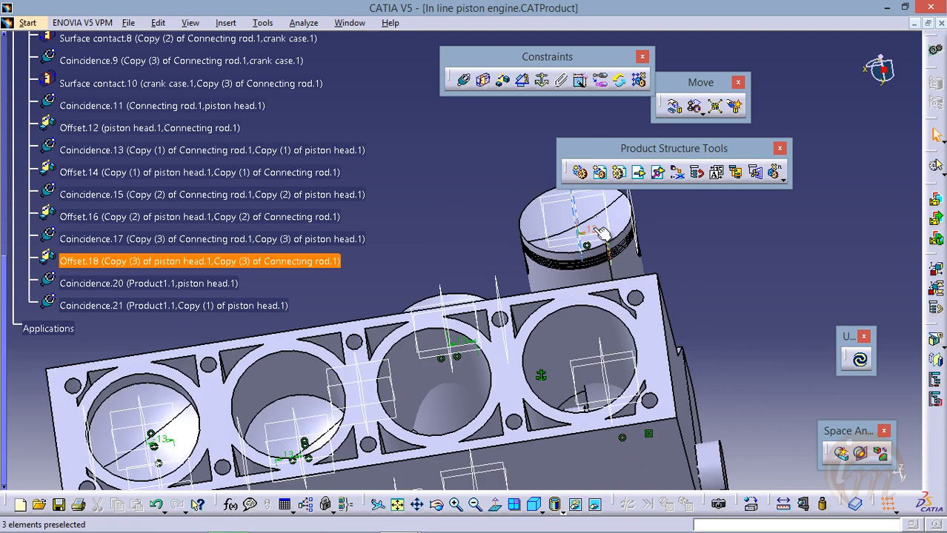
pyautogui.click(594, 228)
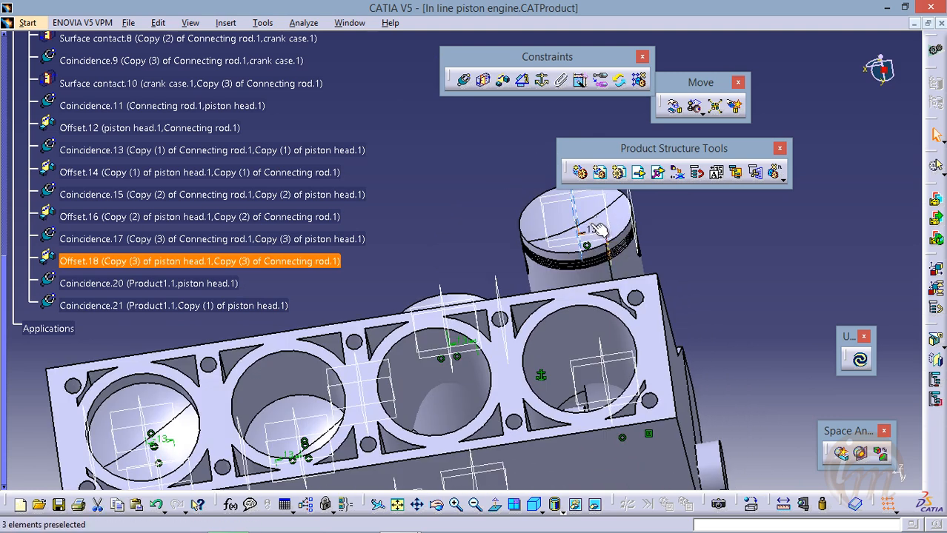
pyautogui.click(595, 229)
pyautogui.press('Delete')
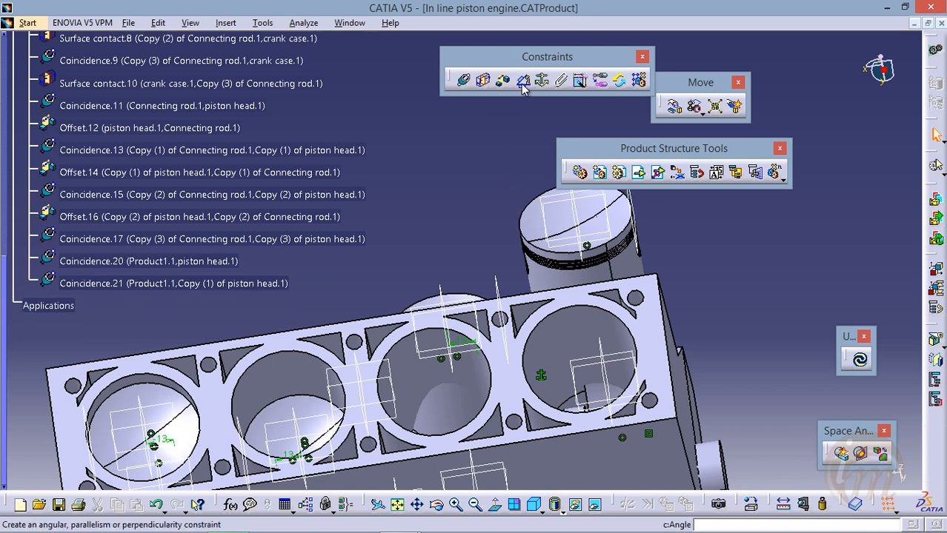
# Add a -108 mm offset constraint between the xy plane of Copy (3) of piston head and the body's yz plane, and update the assembly
pyautogui.click(503, 80)
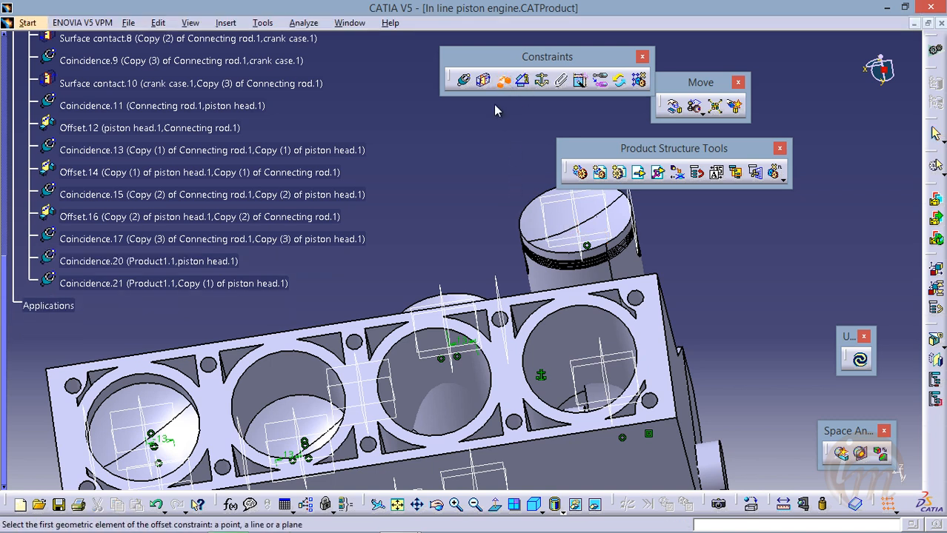
pyautogui.click(593, 221)
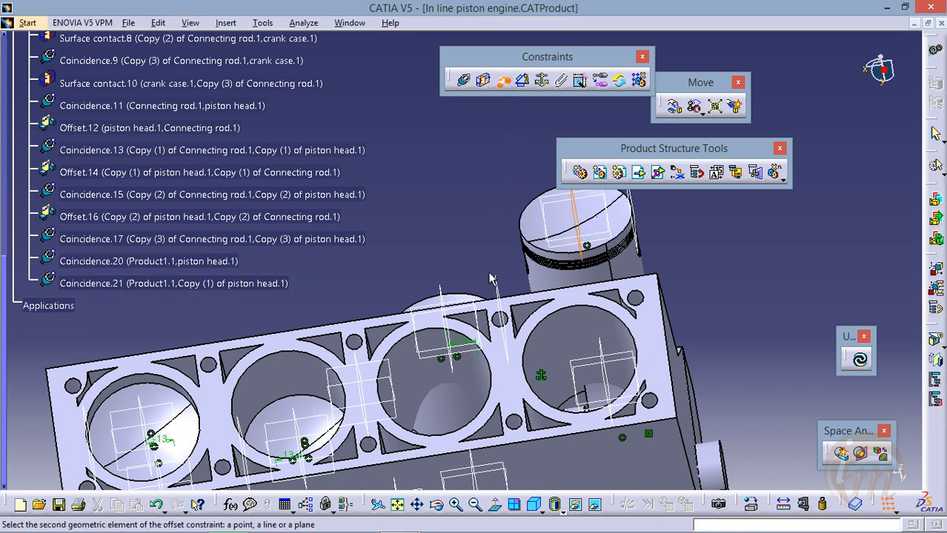
pyautogui.click(359, 389)
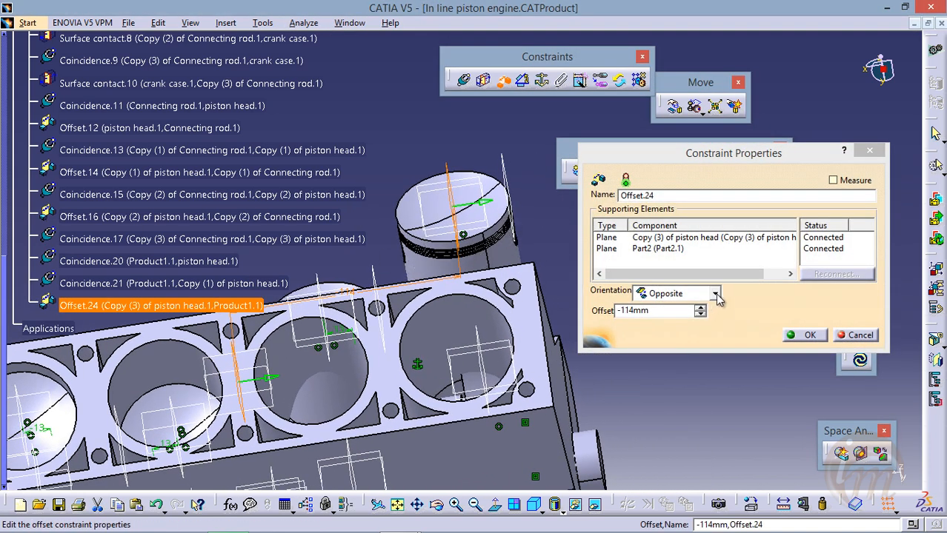
pyautogui.moveTo(664, 314); pyautogui.dragTo(595, 317)
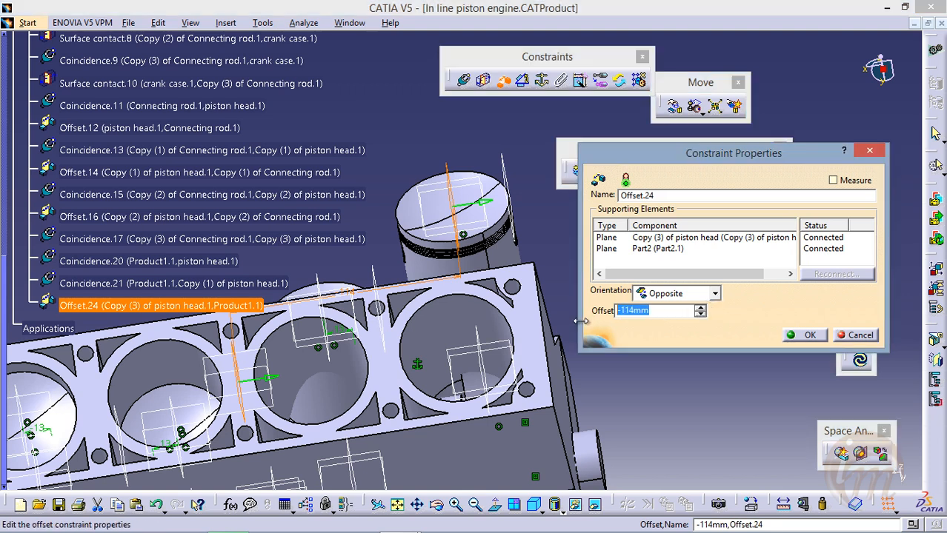
pyautogui.write('-108')
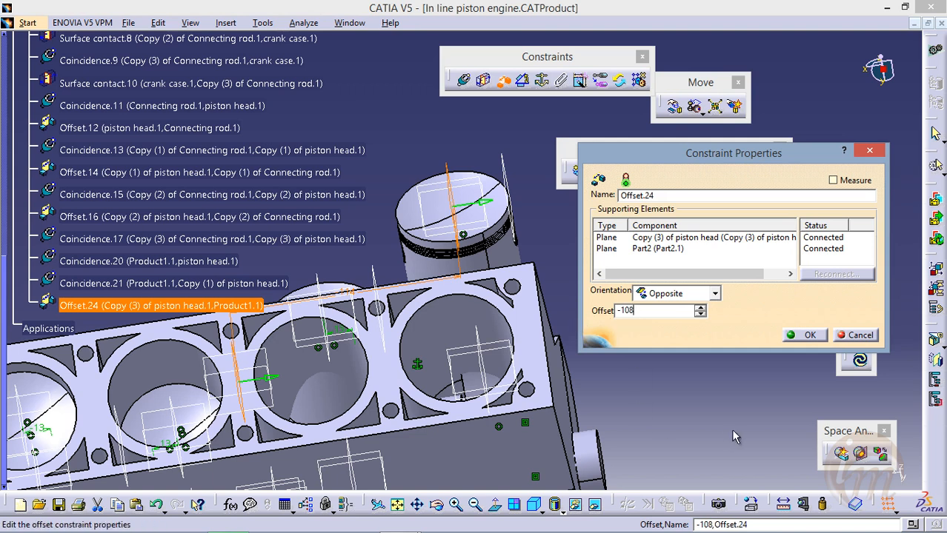
pyautogui.click(802, 336)
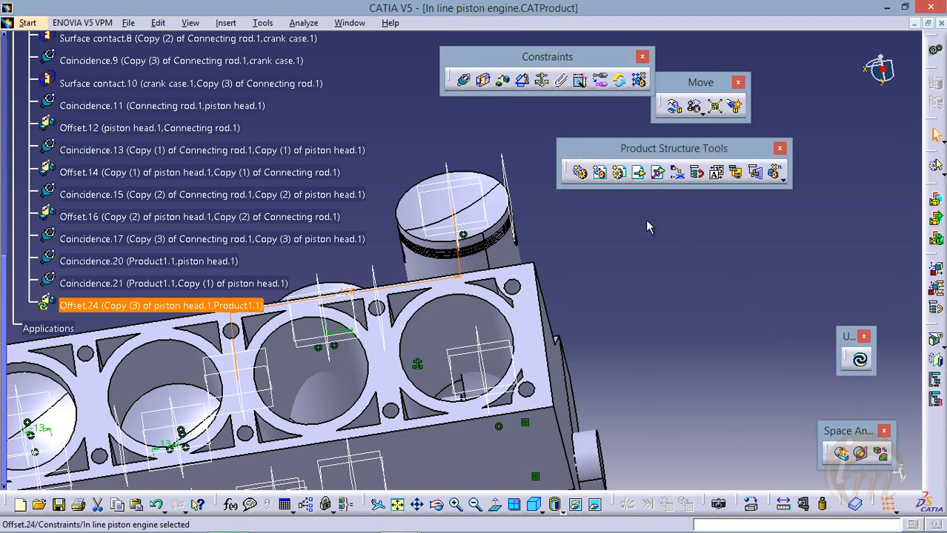
pyautogui.click(865, 364)
# Make the axis of the body's fourth cylinder bore coincident with Copy (3) of piston head's axis and update the assembly
pyautogui.moveTo(509, 277); pyautogui.dragTo(483, 415, button='middle')
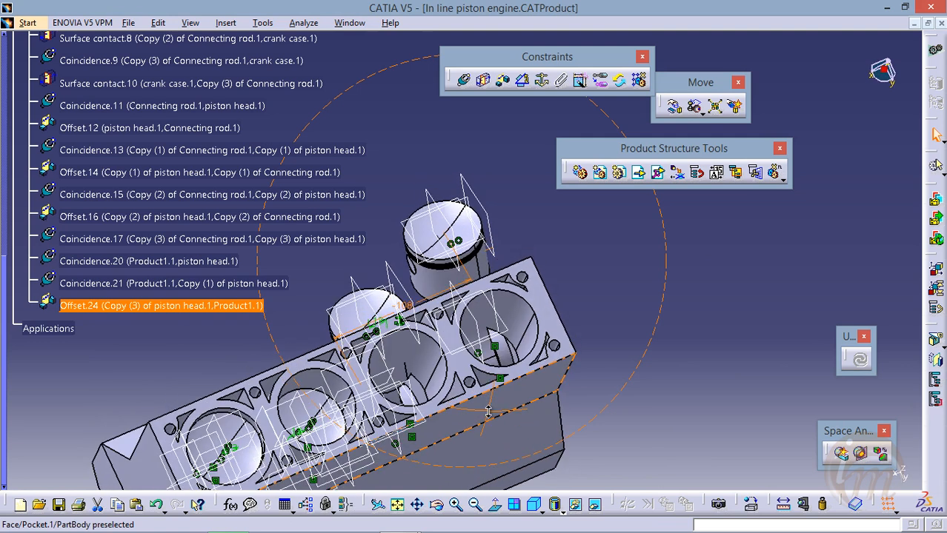
pyautogui.moveTo(452, 240); pyautogui.dragTo(512, 157, button='middle')
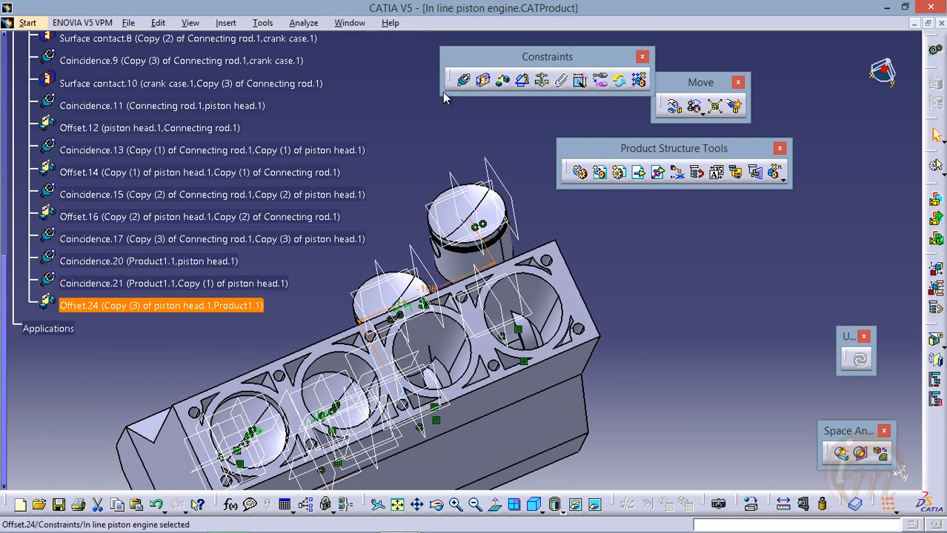
pyautogui.click(462, 79)
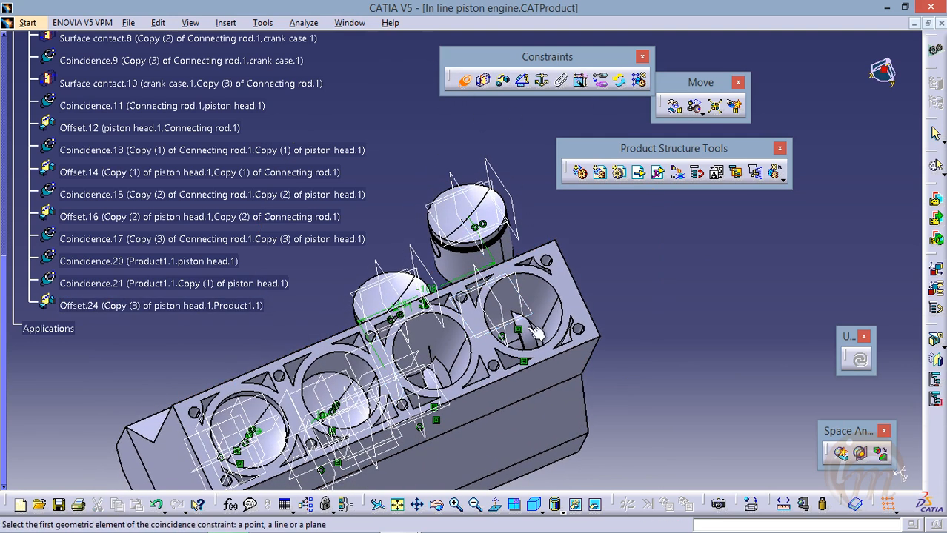
pyautogui.click(530, 293)
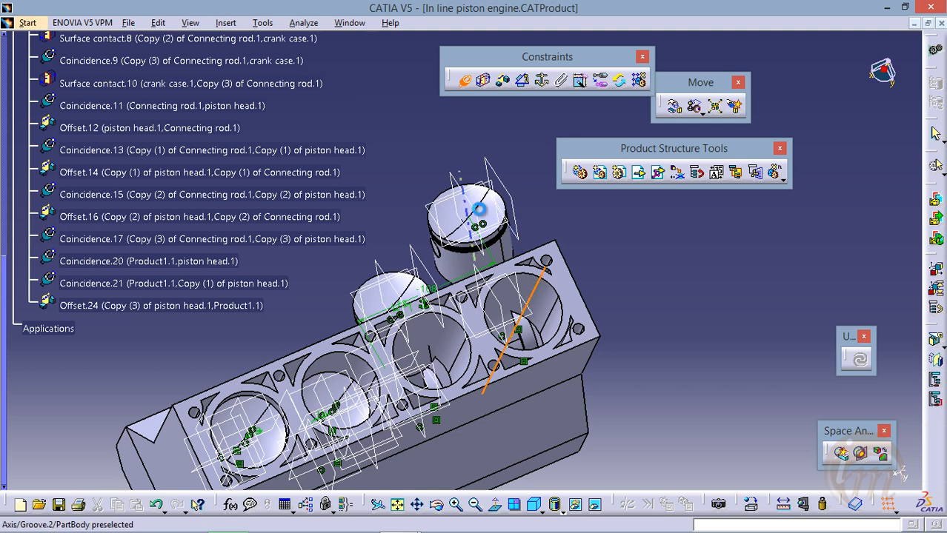
pyautogui.click(478, 210)
pyautogui.click(861, 360)
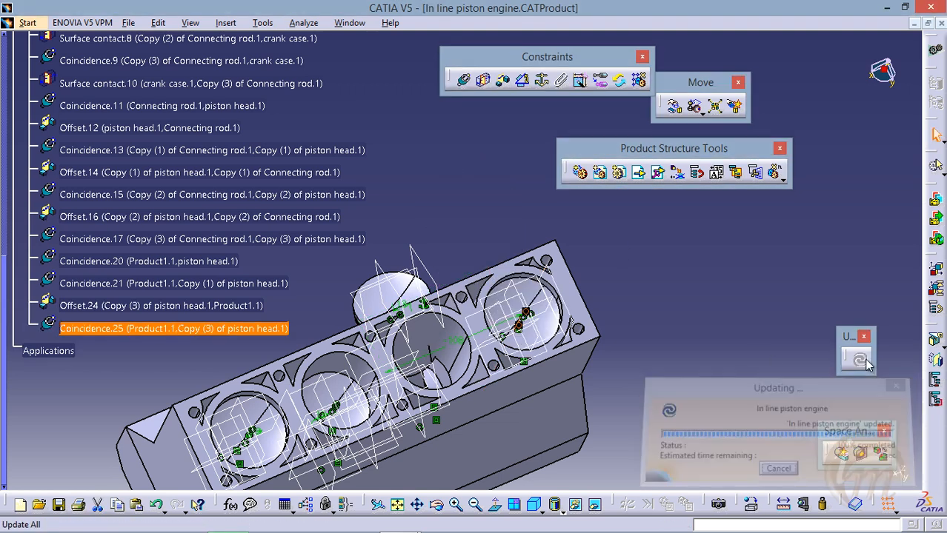
# Try to make the axis of the body's third cylinder bore coincident with Copy (2) of piston head's axis and update the assembly
pyautogui.moveTo(566, 379); pyautogui.dragTo(516, 308, button='middle')
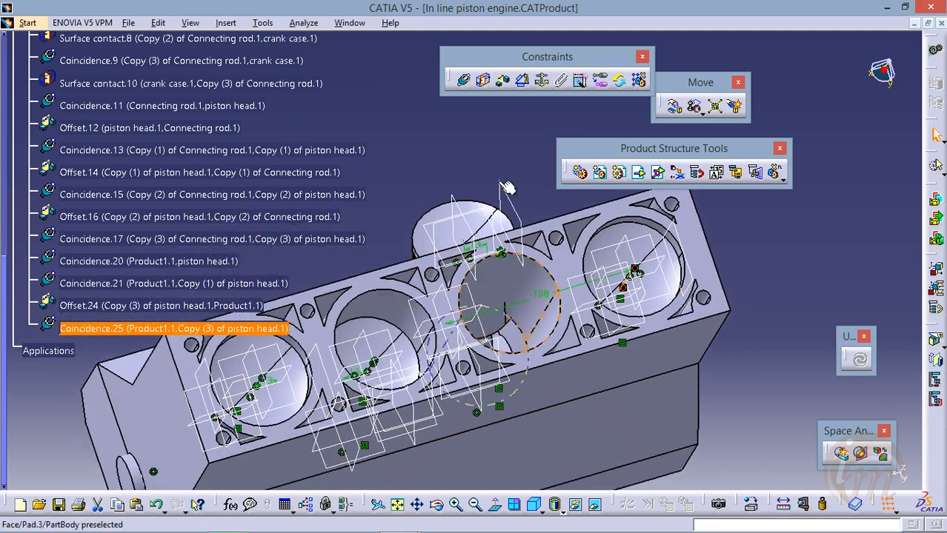
pyautogui.click(463, 80)
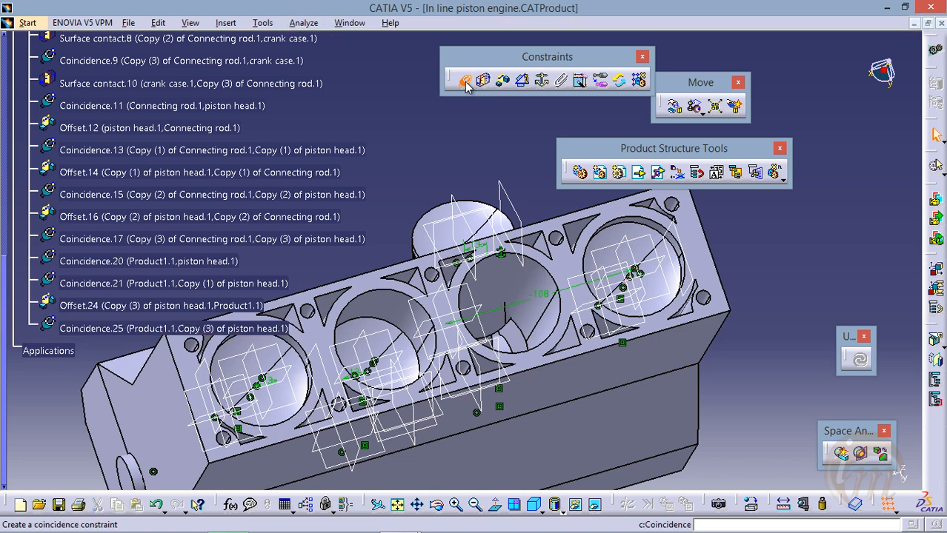
pyautogui.click(526, 320)
pyautogui.click(482, 219)
pyautogui.click(860, 361)
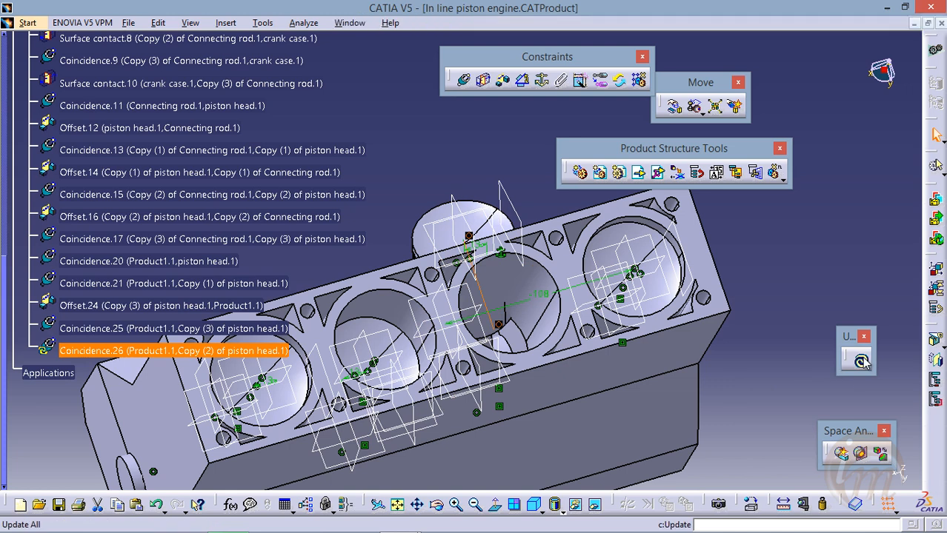
# Close the update diagnosis and delete the coincidence constraint between the body and Copy (2) of piston head
pyautogui.moveTo(465, 368); pyautogui.dragTo(341, 367, button='middle')
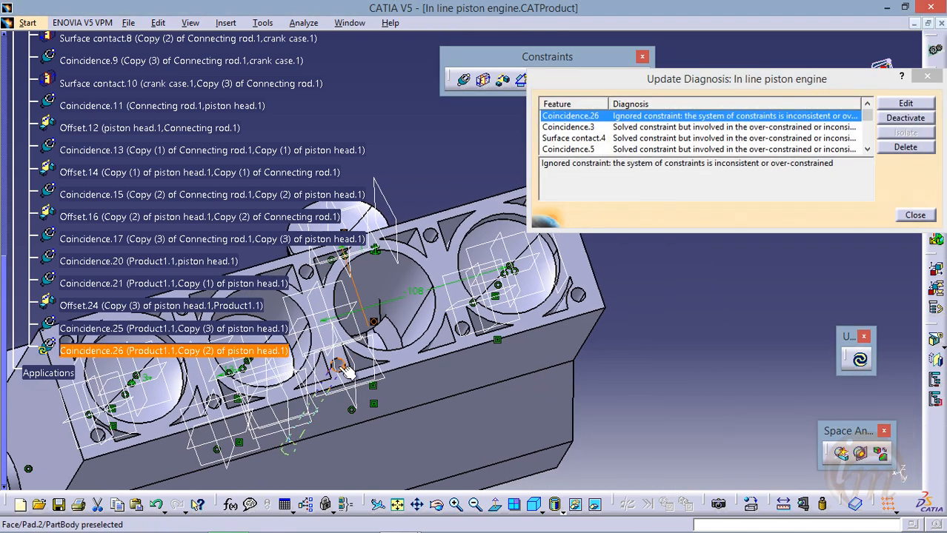
pyautogui.moveTo(643, 79); pyautogui.dragTo(594, 56)
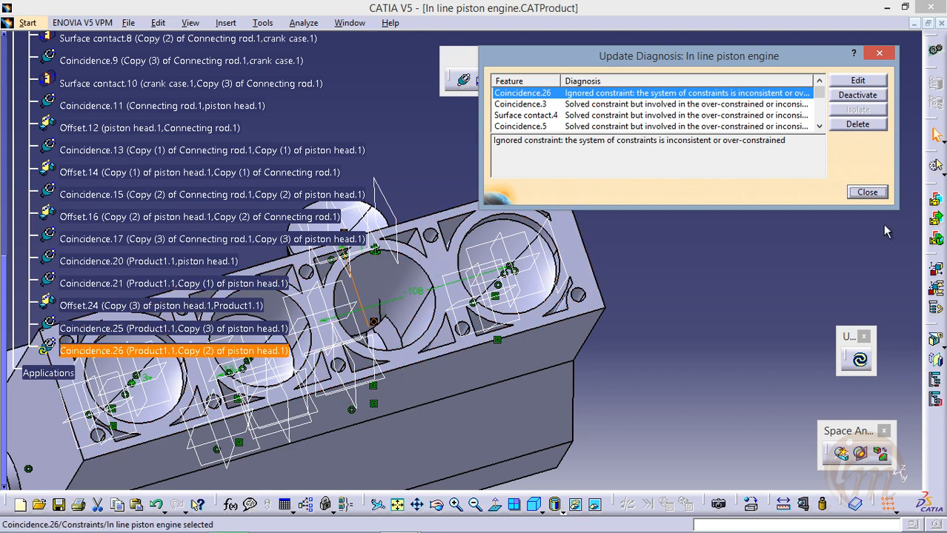
pyautogui.click(866, 192)
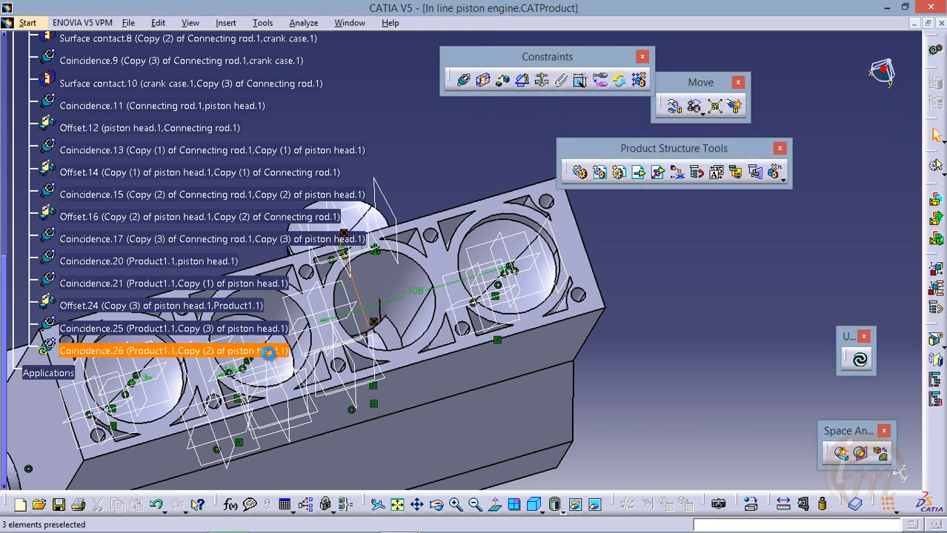
pyautogui.press('Delete')
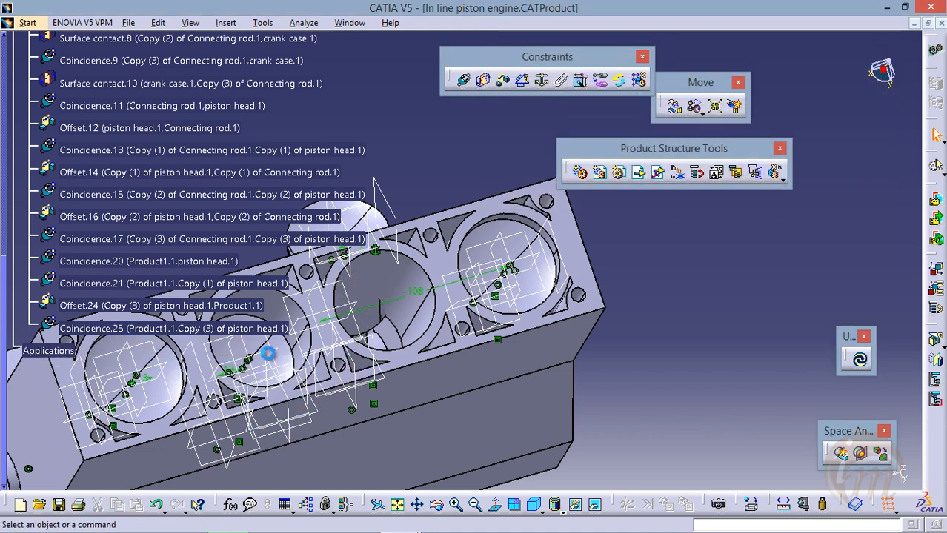
# Delete the offset constraint between Copy (2) of piston head and Copy (2) of Connecting rod
pyautogui.moveTo(410, 300); pyautogui.dragTo(449, 378, button='middle')
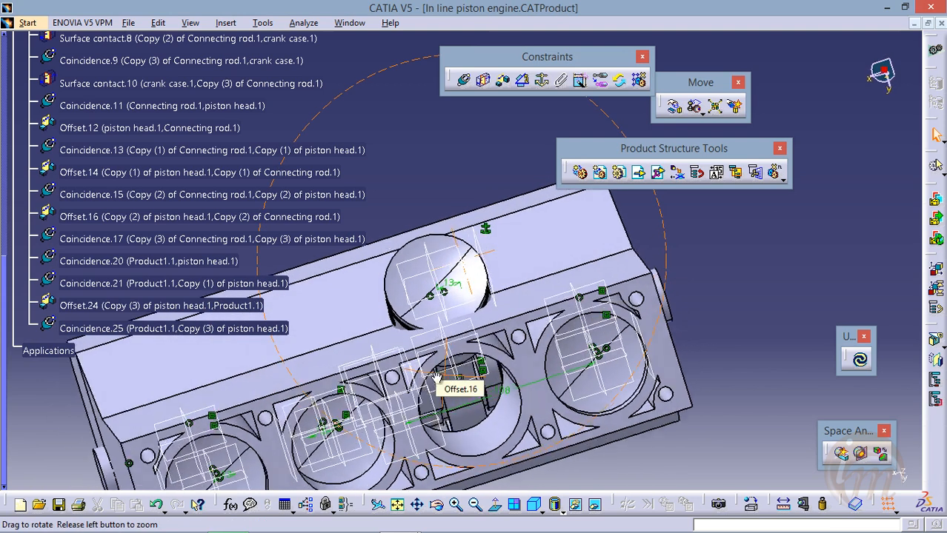
pyautogui.click(453, 289)
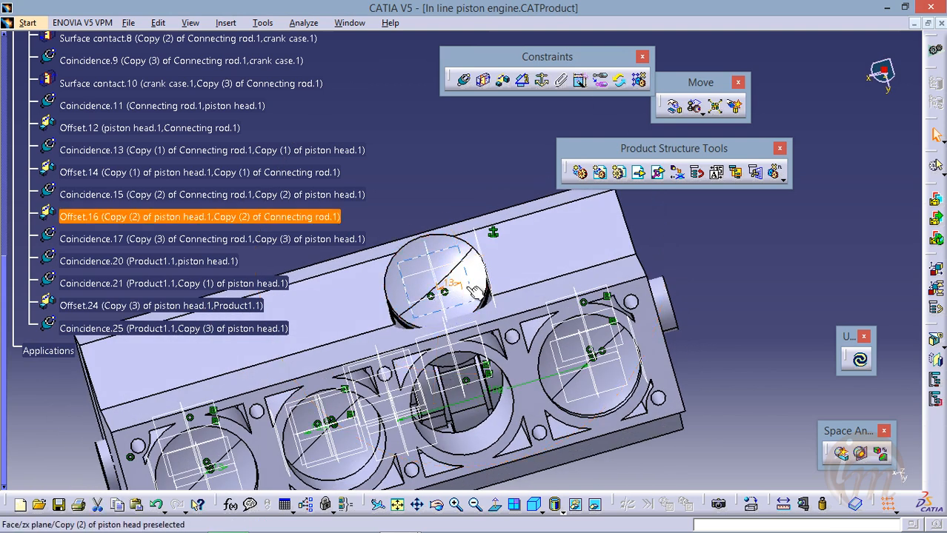
pyautogui.press('Delete')
# Create an offset constraint between the matching transverse planes of Copy (2) of piston head and Copy (3) of piston head
pyautogui.moveTo(406, 374); pyautogui.dragTo(401, 331, button='middle')
pyautogui.moveTo(437, 369); pyautogui.dragTo(371, 347, button='middle')
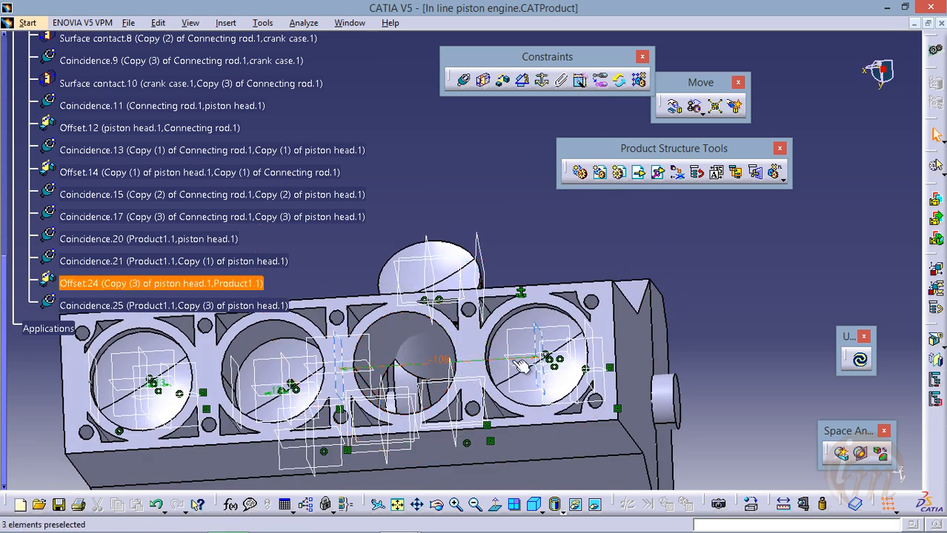
pyautogui.click(500, 80)
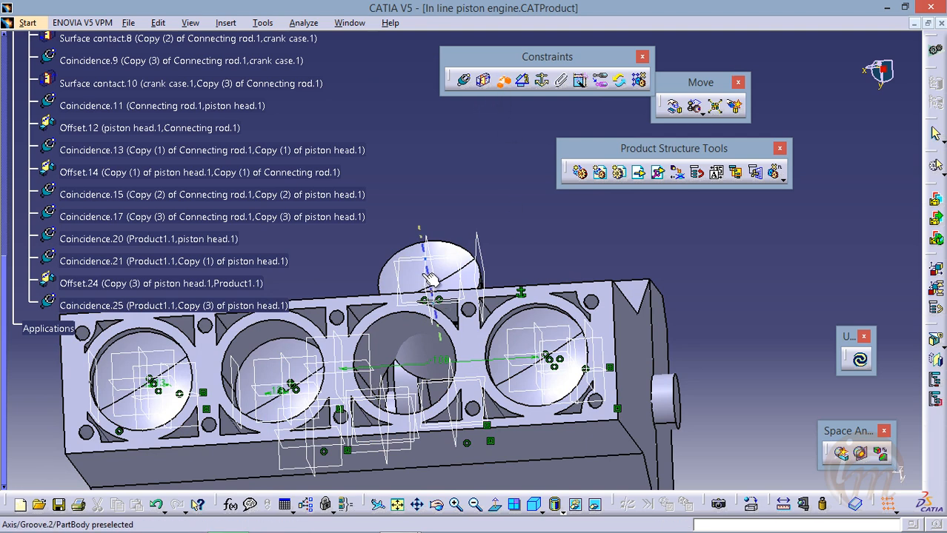
pyautogui.click(434, 284)
pyautogui.moveTo(533, 371); pyautogui.dragTo(589, 285, button='middle')
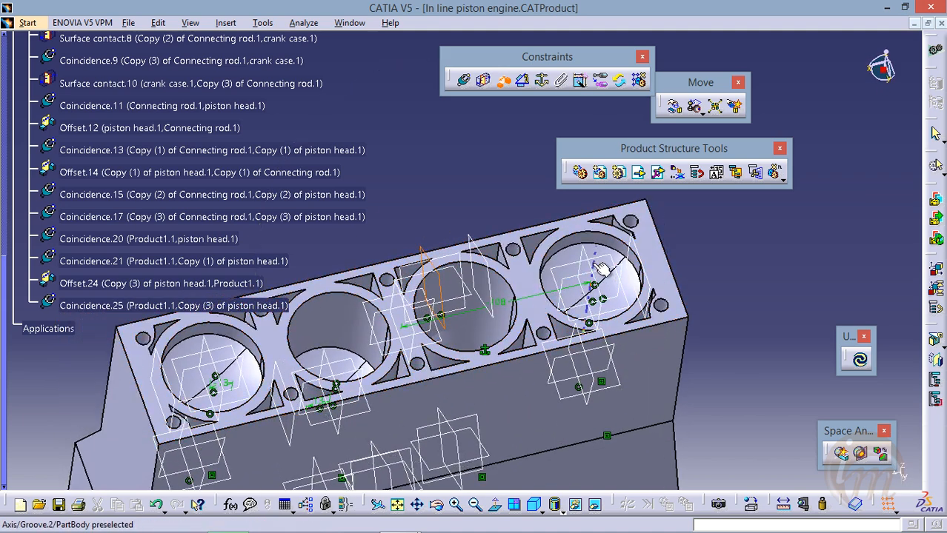
pyautogui.click(594, 258)
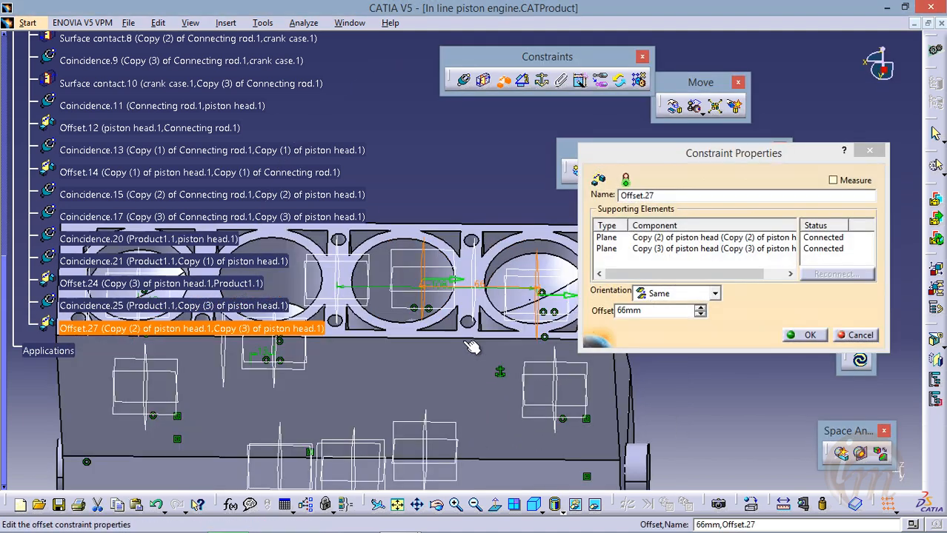
# Set the offset between Copy (2) and Copy (3) of piston head to 72 mm and update the assembly
pyautogui.moveTo(424, 312); pyautogui.dragTo(554, 272, button='middle')
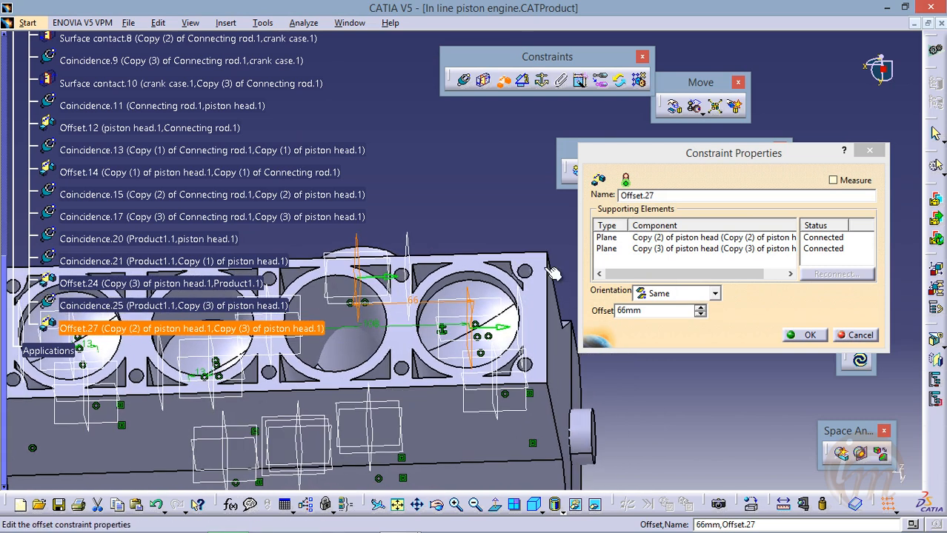
pyautogui.moveTo(658, 312); pyautogui.dragTo(602, 317)
pyautogui.moveTo(440, 270); pyautogui.dragTo(443, 287, button='middle')
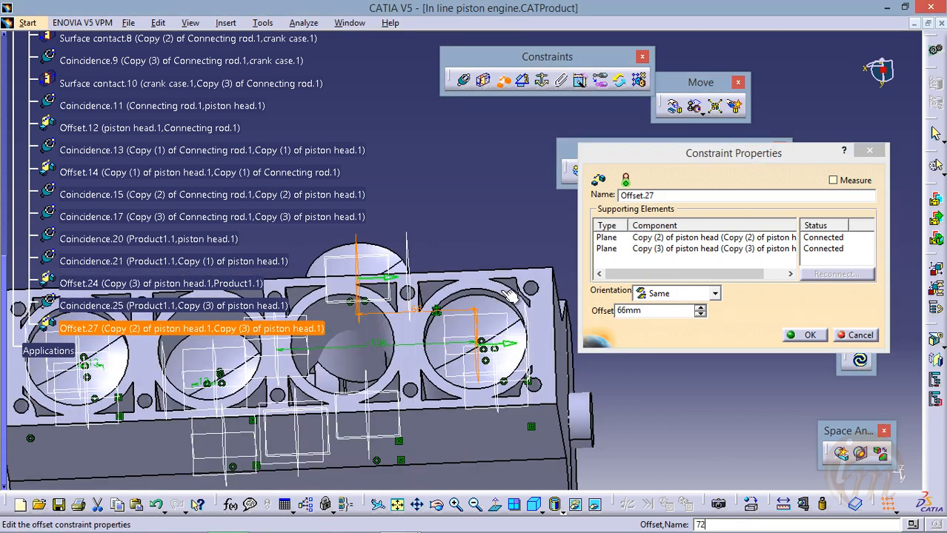
pyautogui.moveTo(641, 315); pyautogui.dragTo(594, 311)
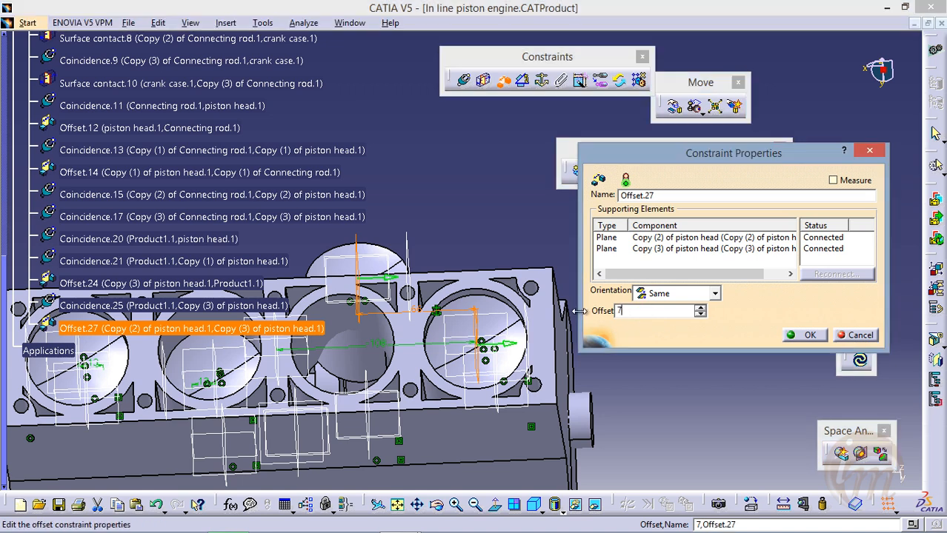
pyautogui.click(809, 336)
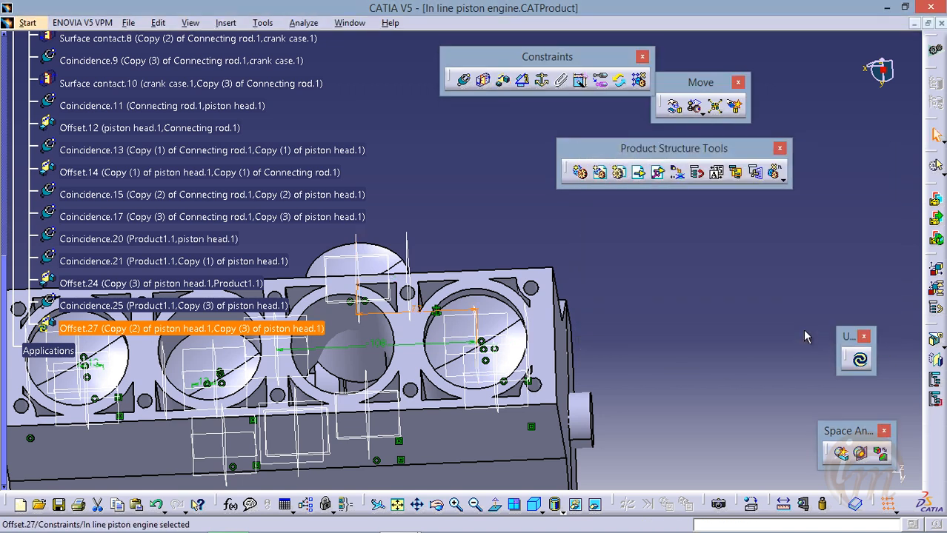
pyautogui.click(861, 361)
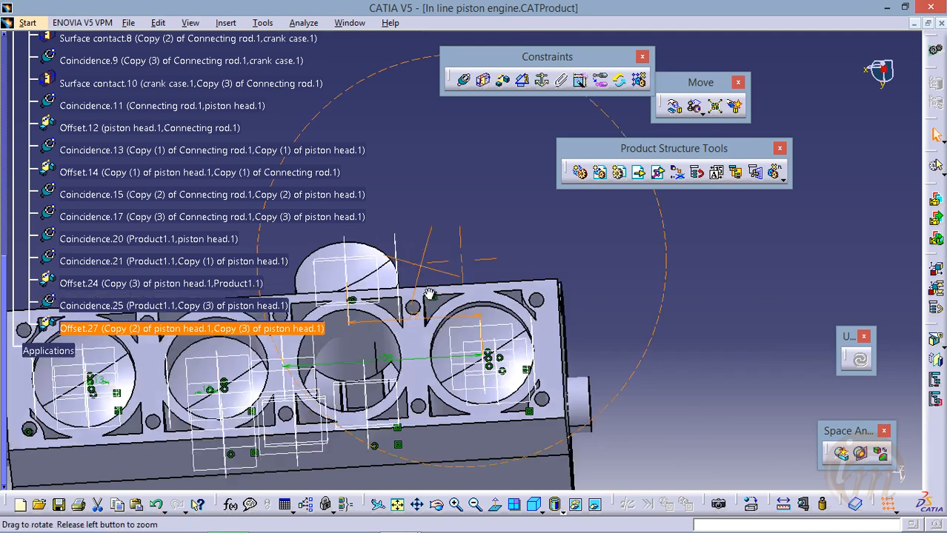
# Constrain Copy (2) of piston head coincident with the axis of its cylinder bore in the body and update the assembly
pyautogui.moveTo(418, 369); pyautogui.dragTo(470, 354, button='middle')
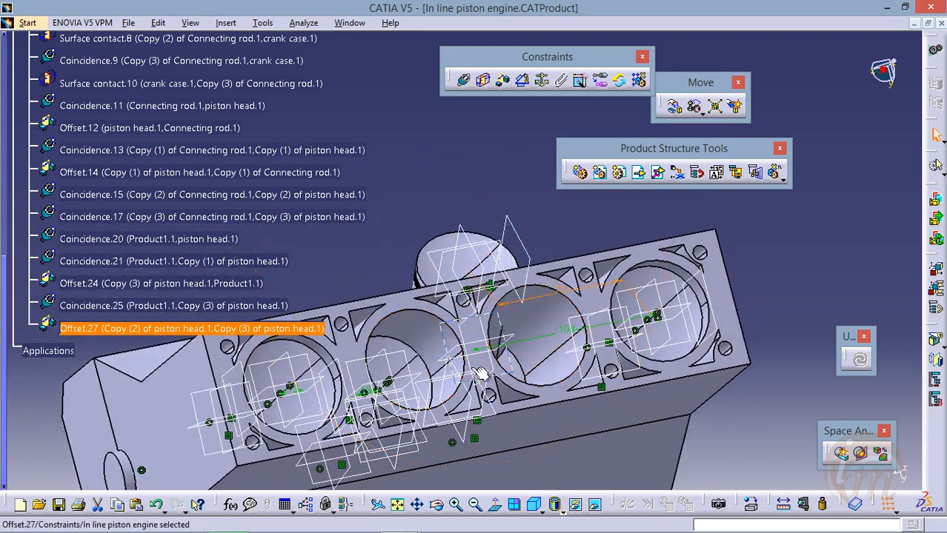
pyautogui.moveTo(503, 321); pyautogui.dragTo(475, 351, button='middle')
pyautogui.click(463, 80)
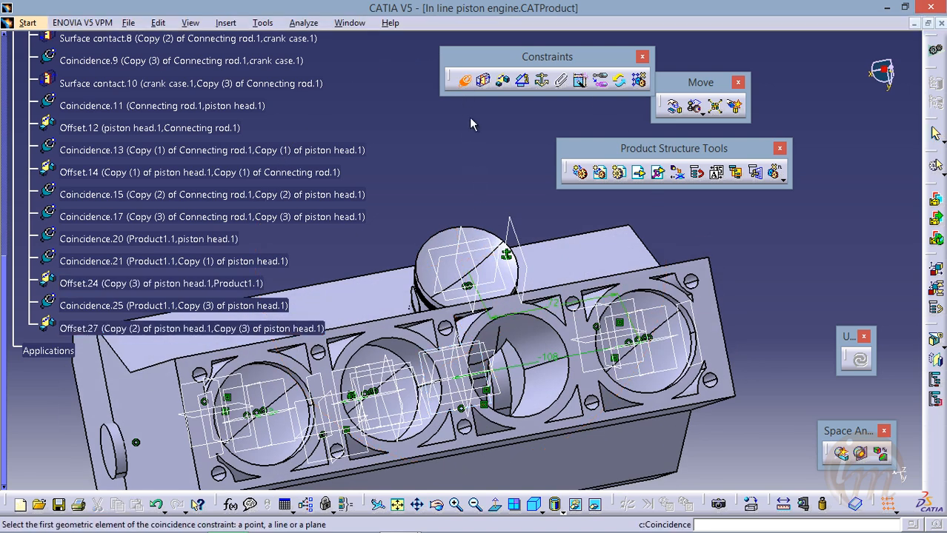
pyautogui.moveTo(560, 401); pyautogui.dragTo(495, 290, button='middle')
pyautogui.click(474, 308)
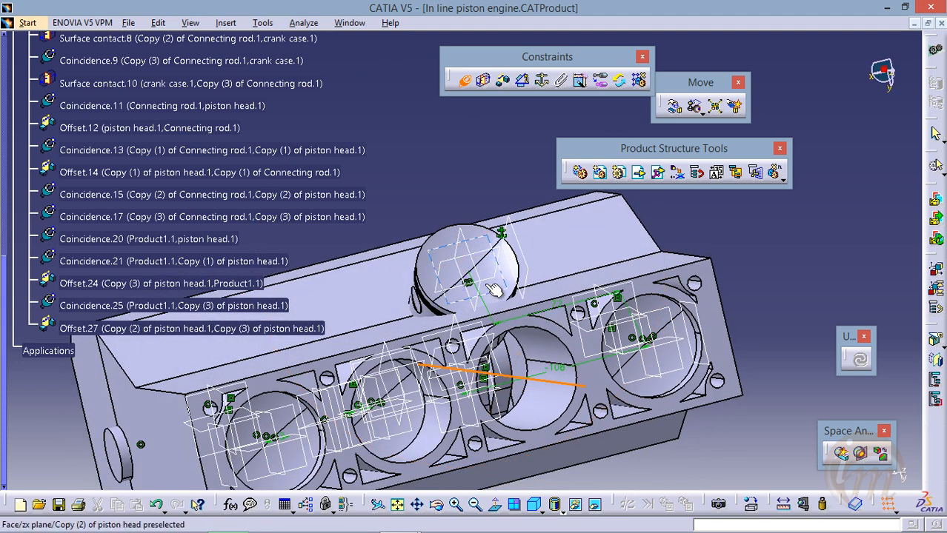
pyautogui.click(465, 265)
pyautogui.click(861, 363)
pyautogui.moveTo(507, 368); pyautogui.dragTo(489, 412, button='middle')
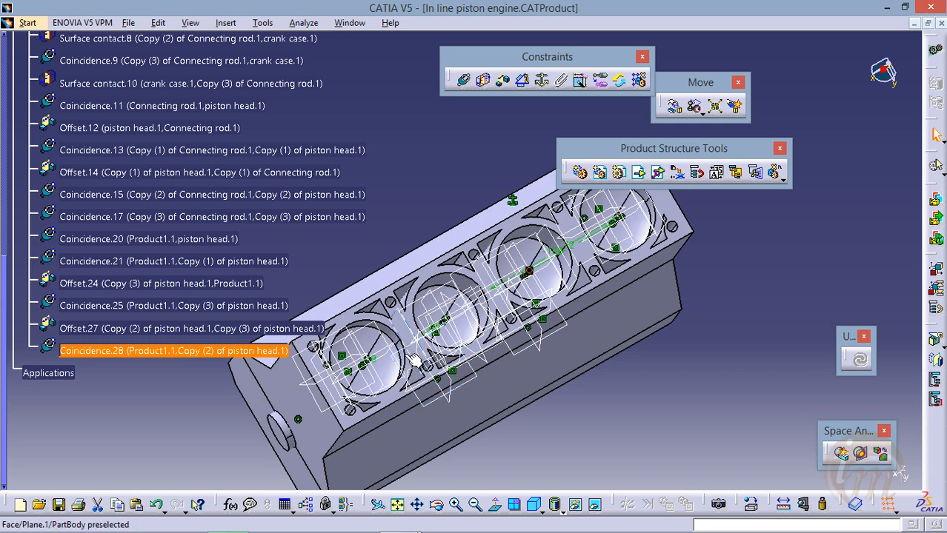
# Collapse the Constraints branch of the specification tree
pyautogui.moveTo(478, 378); pyautogui.dragTo(420, 325, button='middle')
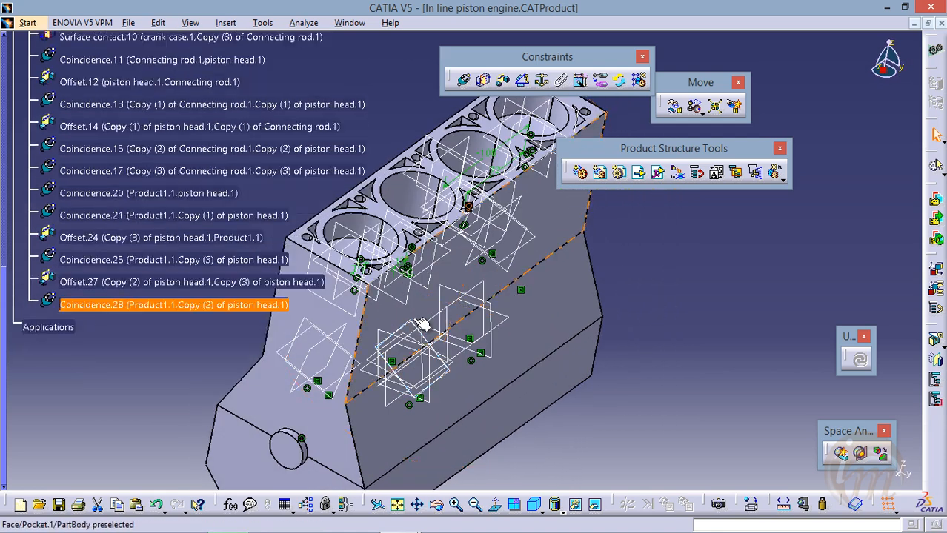
pyautogui.scroll(6, 428, 323)
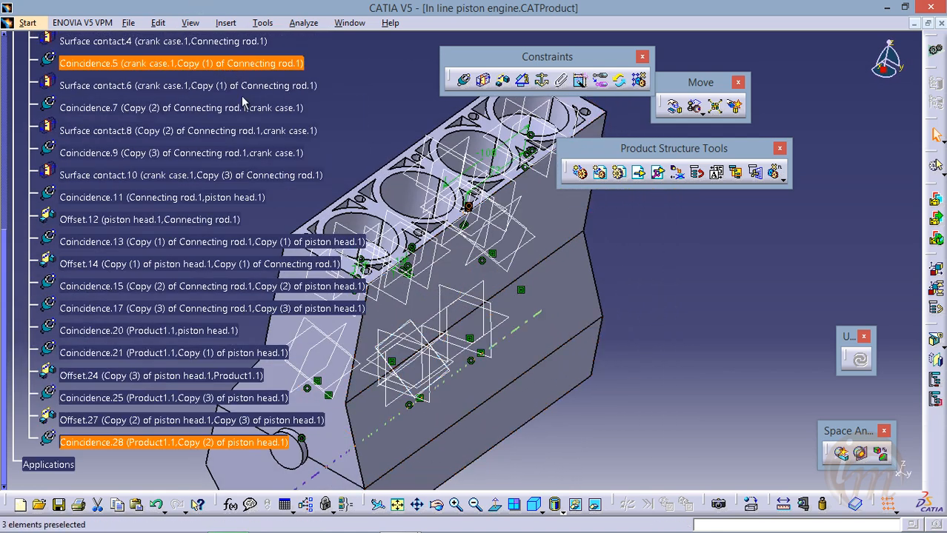
pyautogui.scroll(2, 359, 141)
pyautogui.moveTo(465, 191); pyautogui.dragTo(453, 274, button='middle')
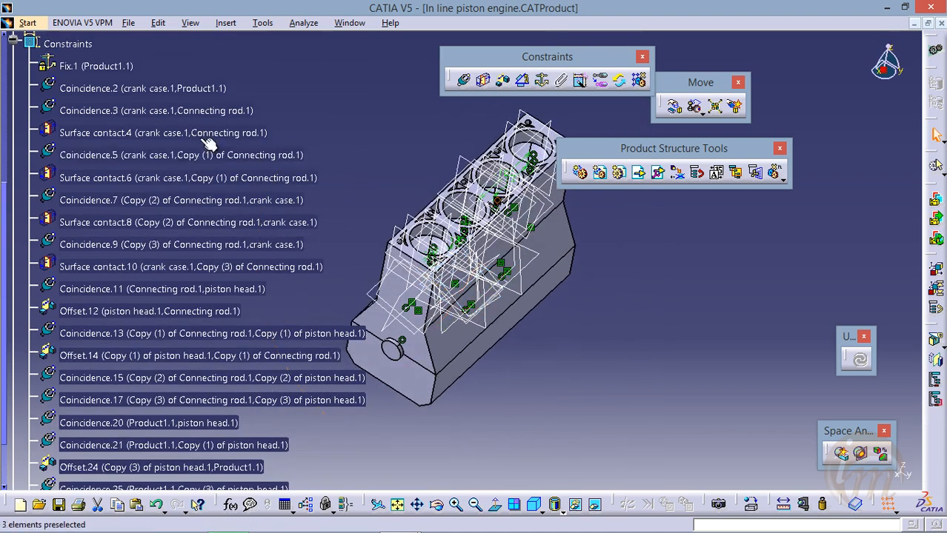
pyautogui.scroll(2, 111, 100)
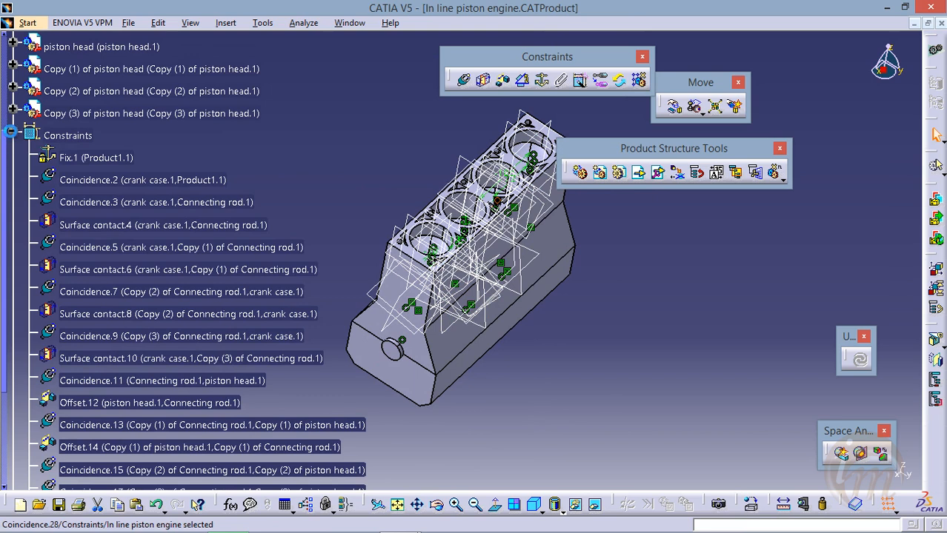
pyautogui.click(10, 132)
pyautogui.scroll(4, 30, 148)
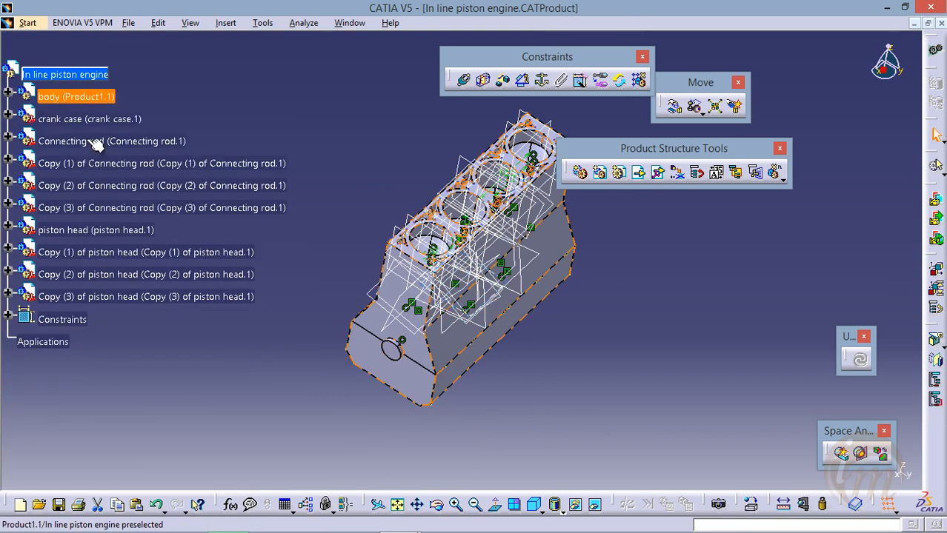
pyautogui.moveTo(444, 346); pyautogui.dragTo(481, 284, button='middle')
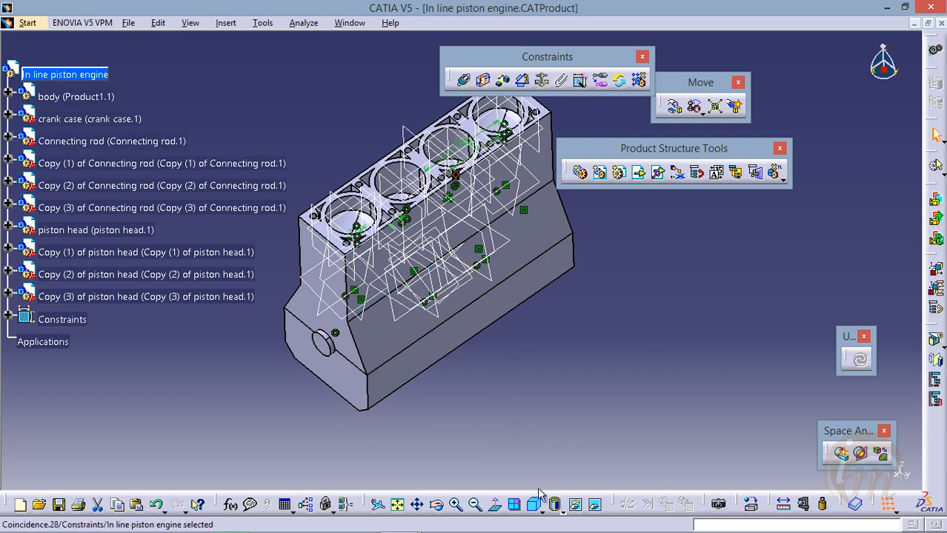
# Switch the view's render style to Shading with Material
pyautogui.moveTo(367, 510); pyautogui.dragTo(368, 487)
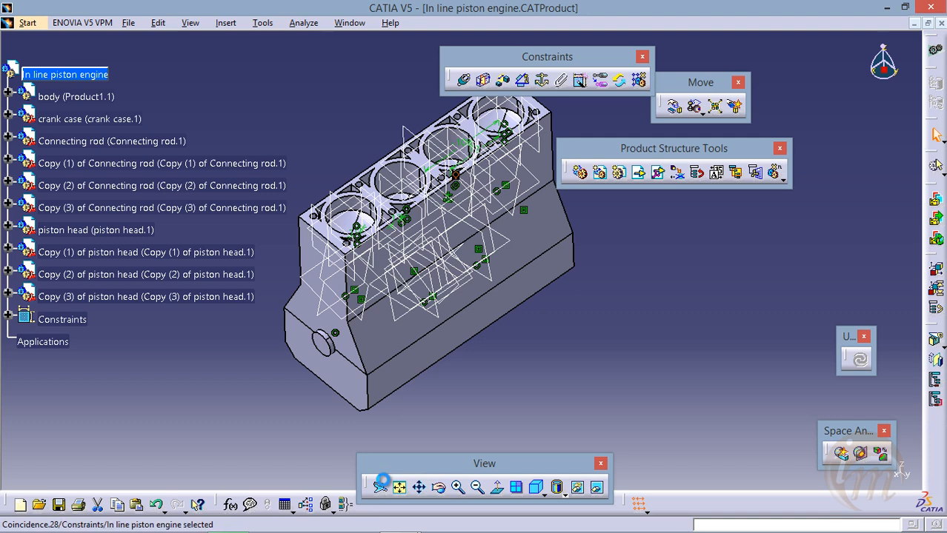
pyautogui.click(560, 493)
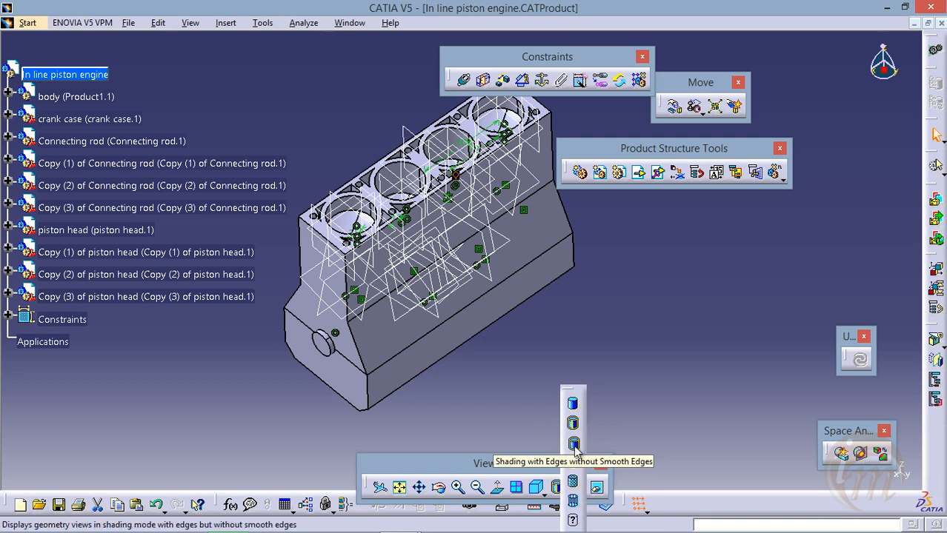
pyautogui.click(572, 484)
# Hide the zx, yz and xy planes and Plane.1 of Copy (1) of piston head
pyautogui.moveTo(484, 299); pyautogui.dragTo(445, 229, button='middle')
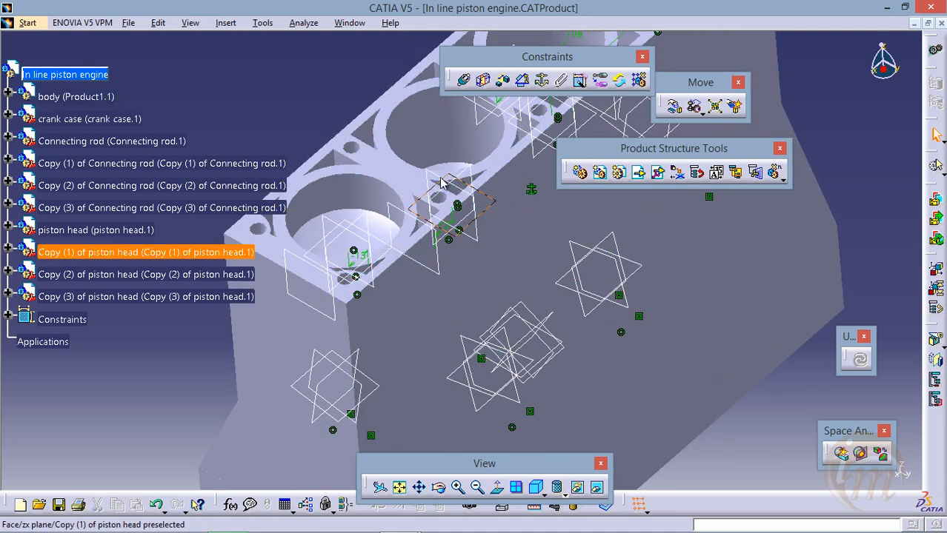
pyautogui.rightClick(441, 183)
pyautogui.click(471, 222)
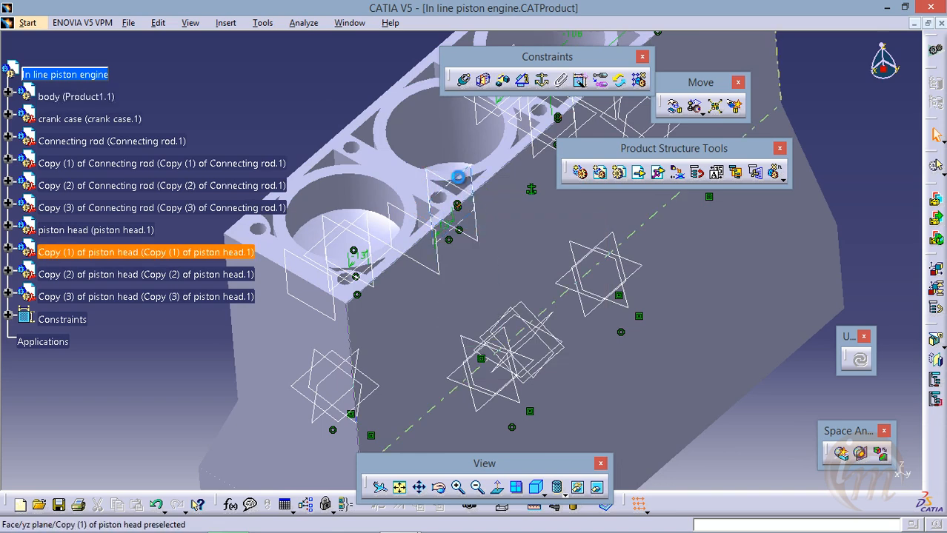
pyautogui.rightClick(460, 182)
pyautogui.click(486, 220)
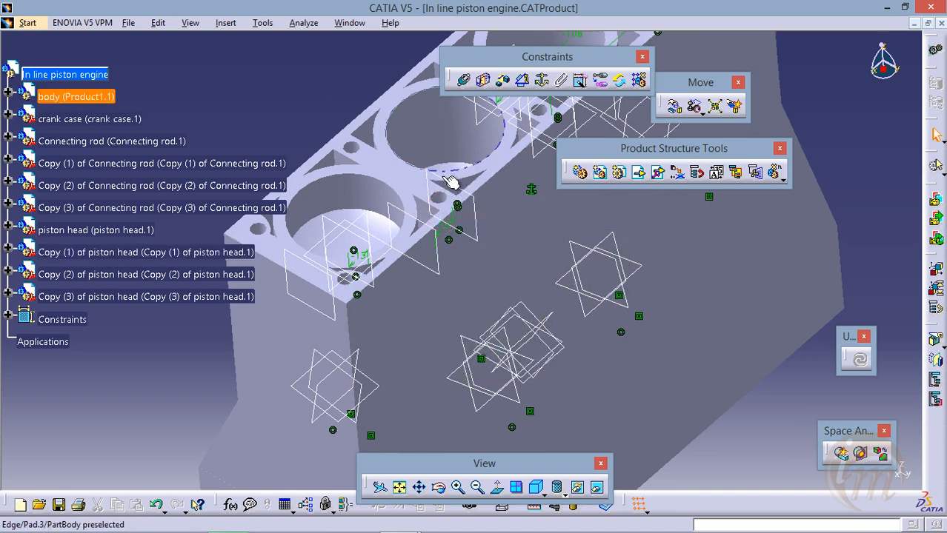
pyautogui.rightClick(446, 184)
pyautogui.rightClick(446, 184)
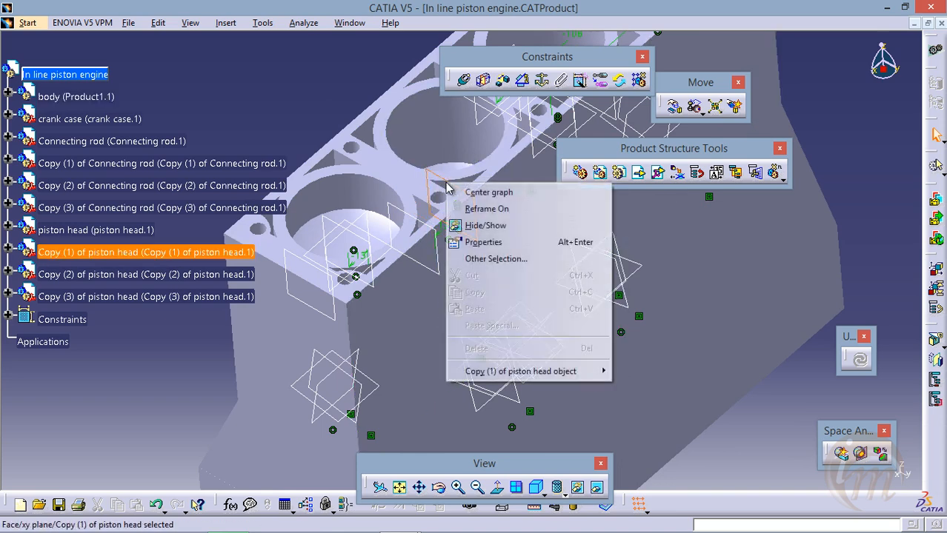
pyautogui.click(485, 225)
pyautogui.rightClick(427, 230)
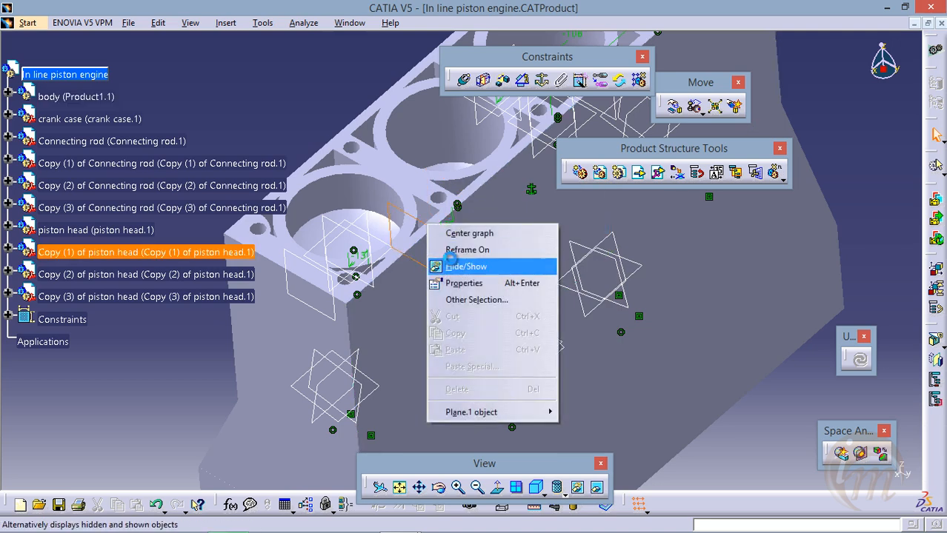
pyautogui.click(463, 265)
# Hide the zx, yz and xy planes of the original piston head
pyautogui.rightClick(372, 245)
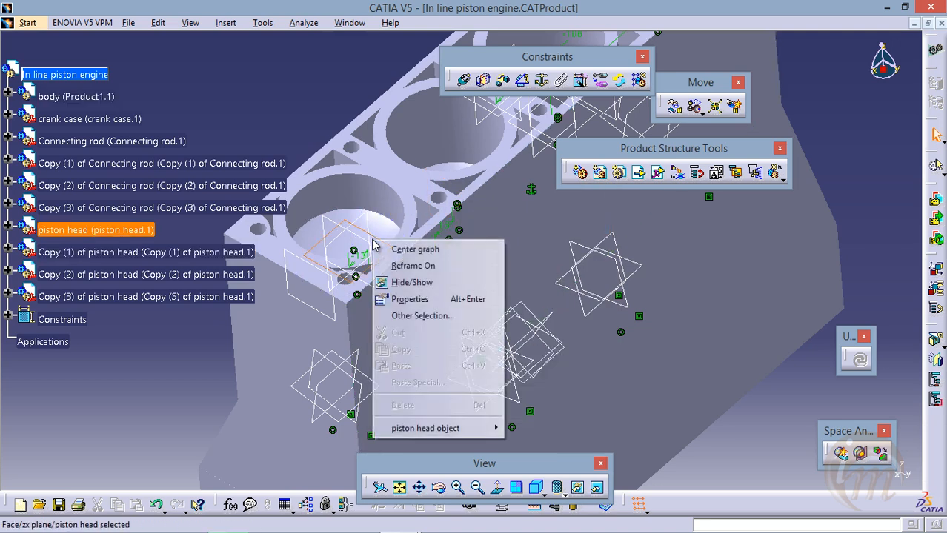
pyautogui.click(407, 281)
pyautogui.rightClick(367, 247)
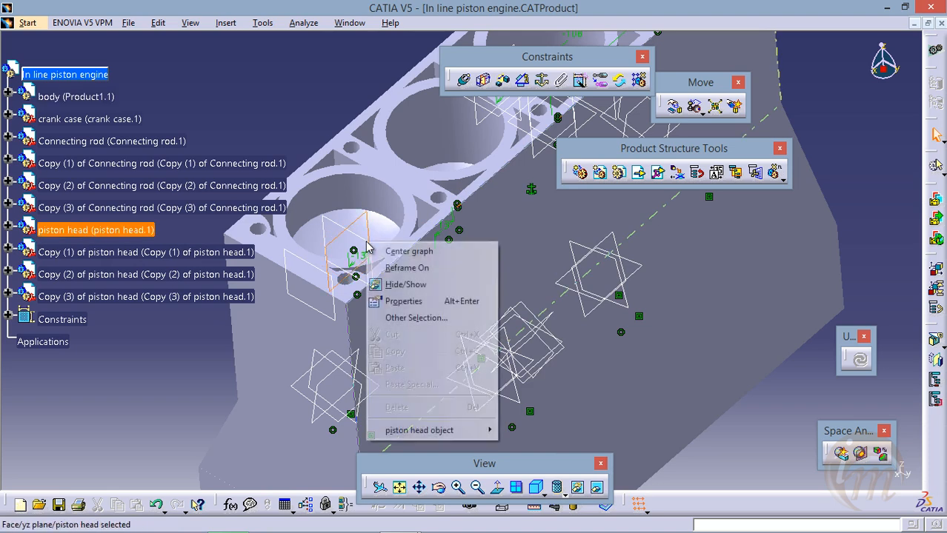
pyautogui.click(370, 280)
pyautogui.click(360, 248)
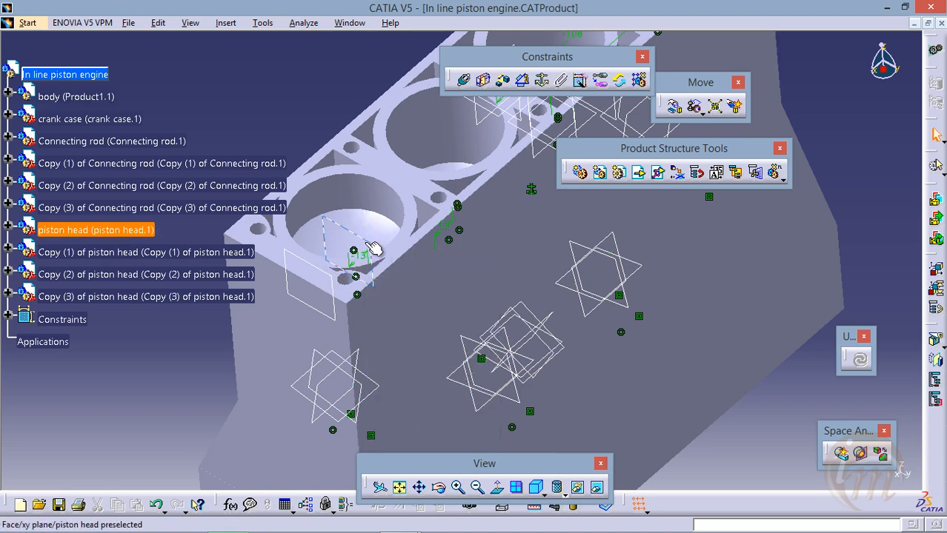
pyautogui.rightClick(360, 245)
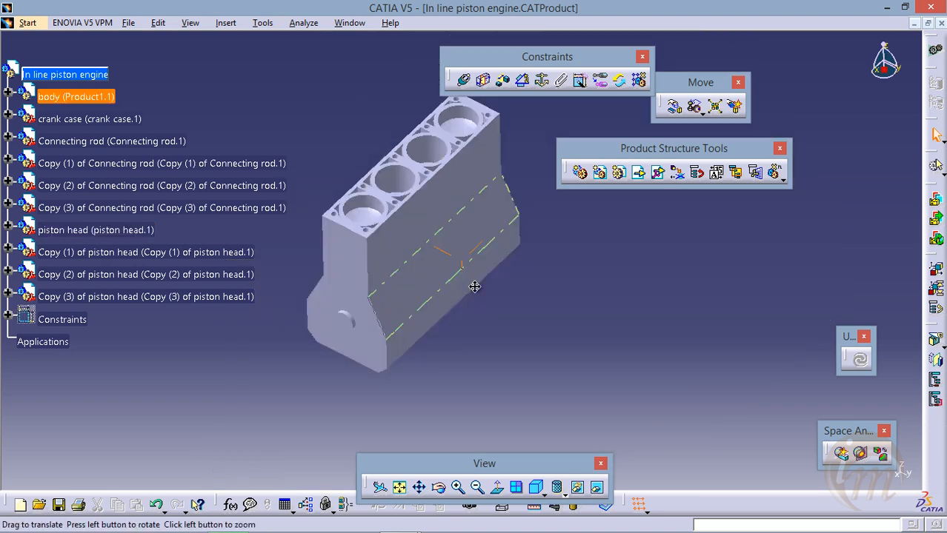
# Set the transparency of the body to 249 in its graphic properties
pyautogui.moveTo(475, 287); pyautogui.dragTo(428, 240, button='middle')
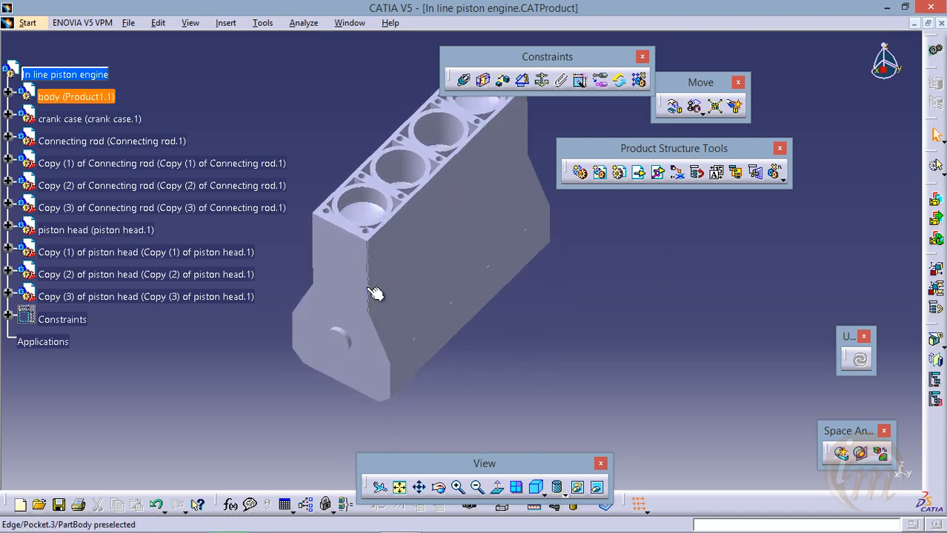
pyautogui.moveTo(396, 275); pyautogui.dragTo(414, 294, button='middle')
pyautogui.moveTo(512, 254); pyautogui.dragTo(529, 277, button='middle')
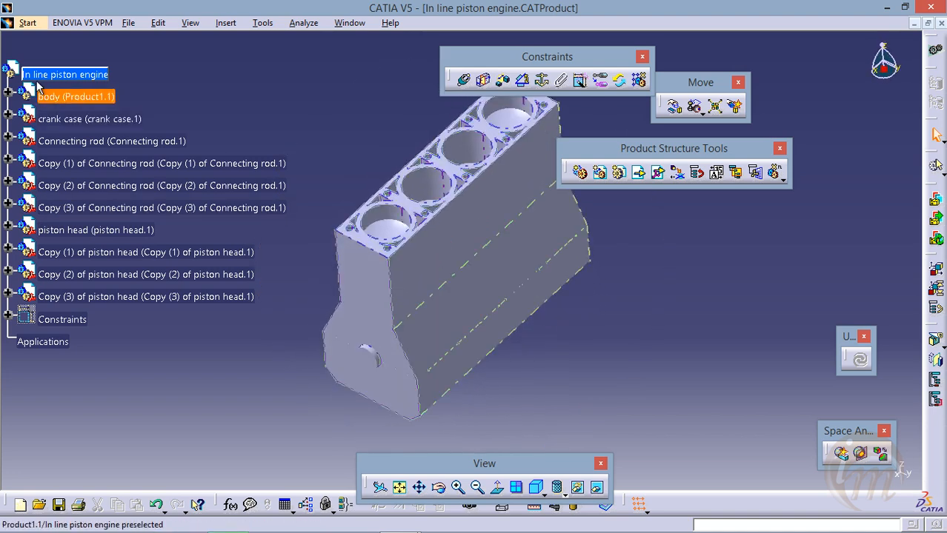
pyautogui.click(63, 95)
pyautogui.rightClick(63, 95)
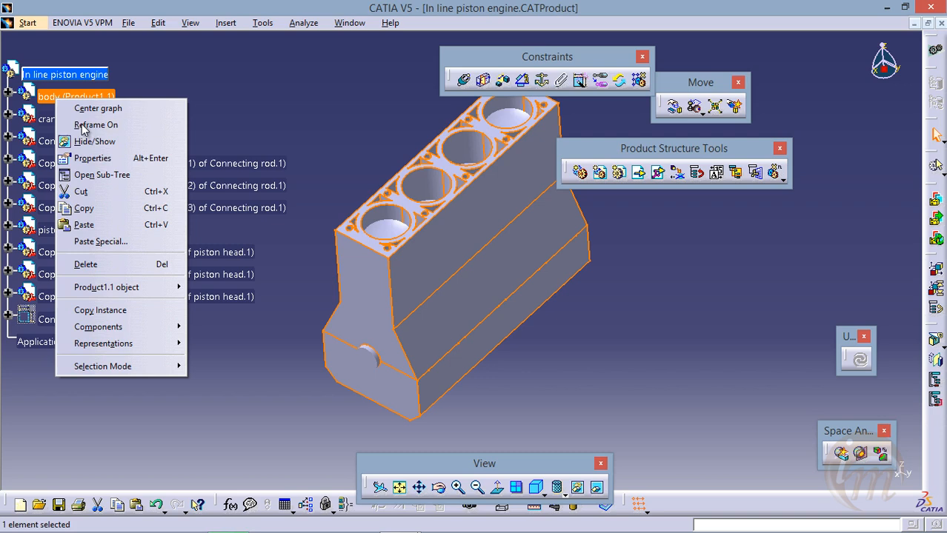
pyautogui.click(93, 158)
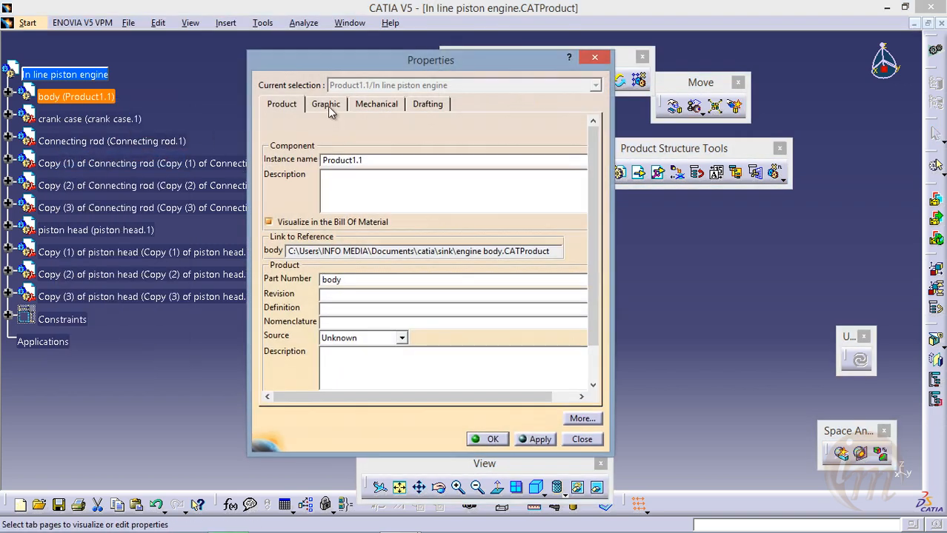
pyautogui.click(327, 104)
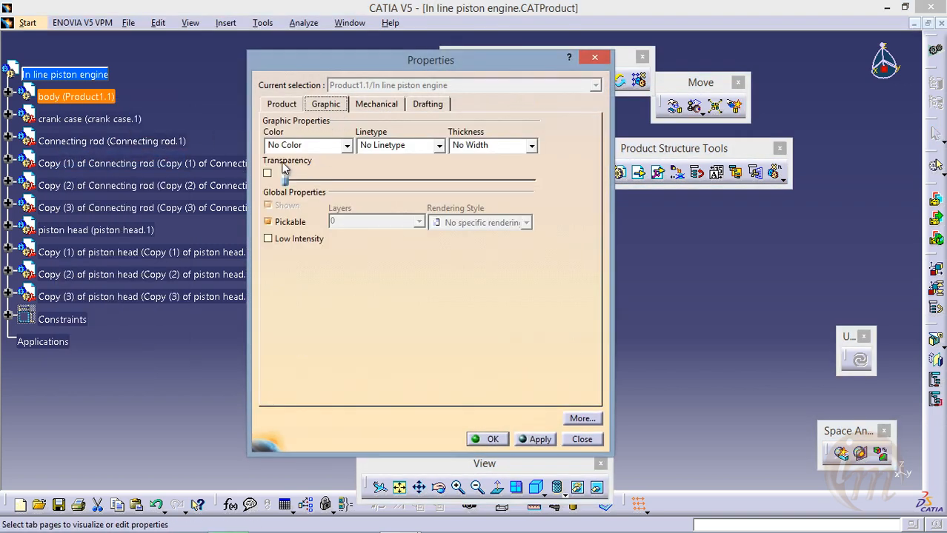
pyautogui.moveTo(285, 182); pyautogui.dragTo(532, 182)
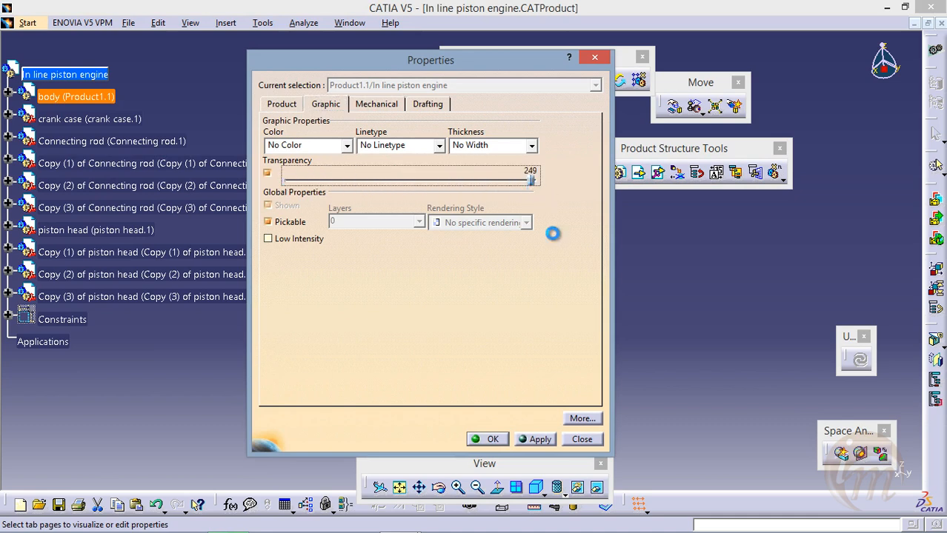
pyautogui.click(548, 439)
pyautogui.click(492, 439)
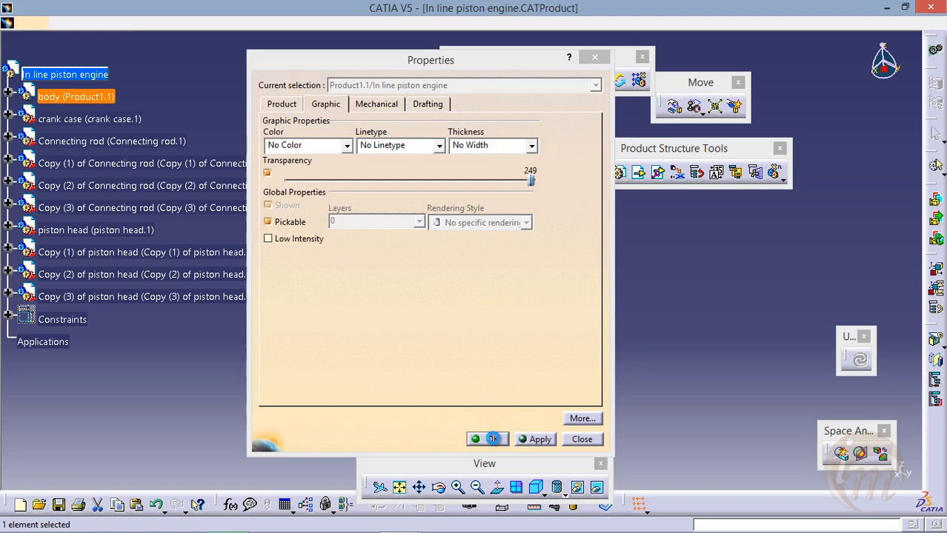
# Set the transparency of the body to 76 in its graphic properties
pyautogui.moveTo(466, 343); pyautogui.dragTo(413, 219, button='middle')
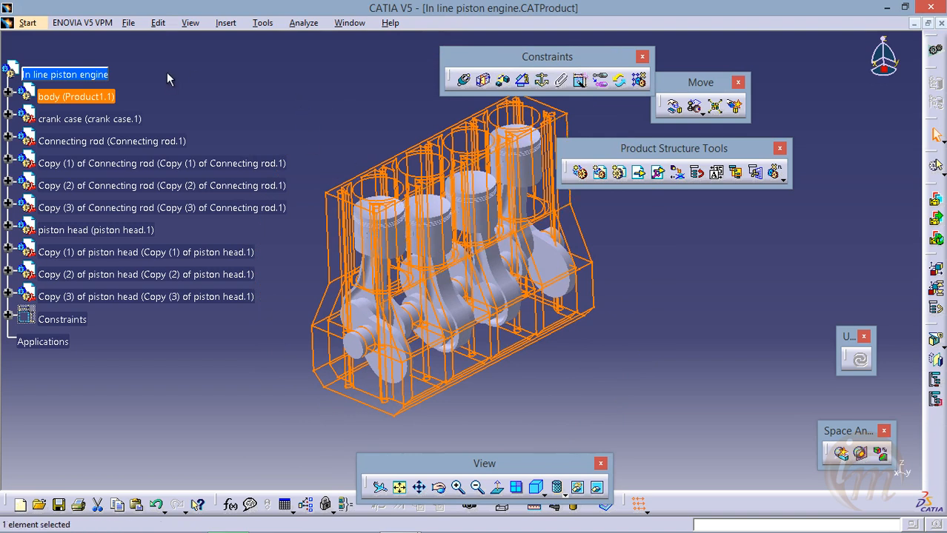
pyautogui.rightClick(77, 99)
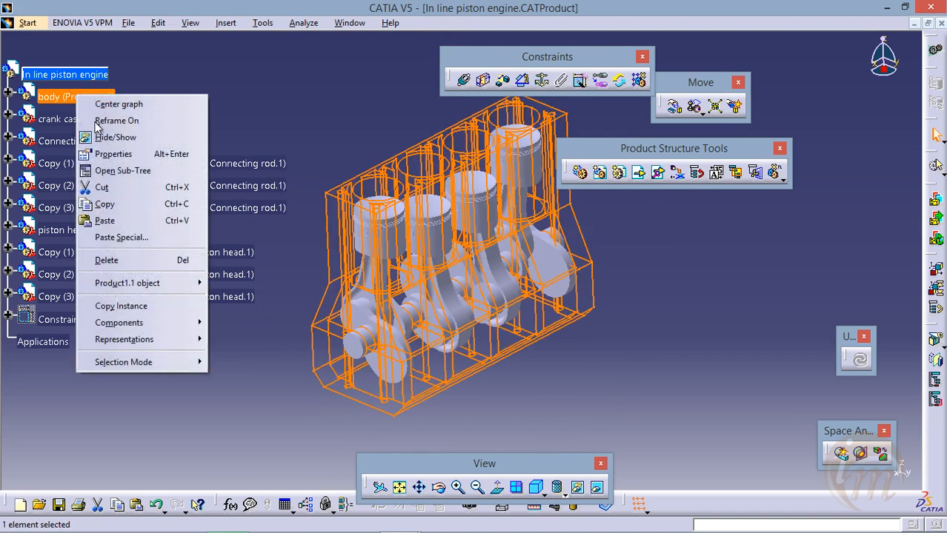
pyautogui.click(111, 153)
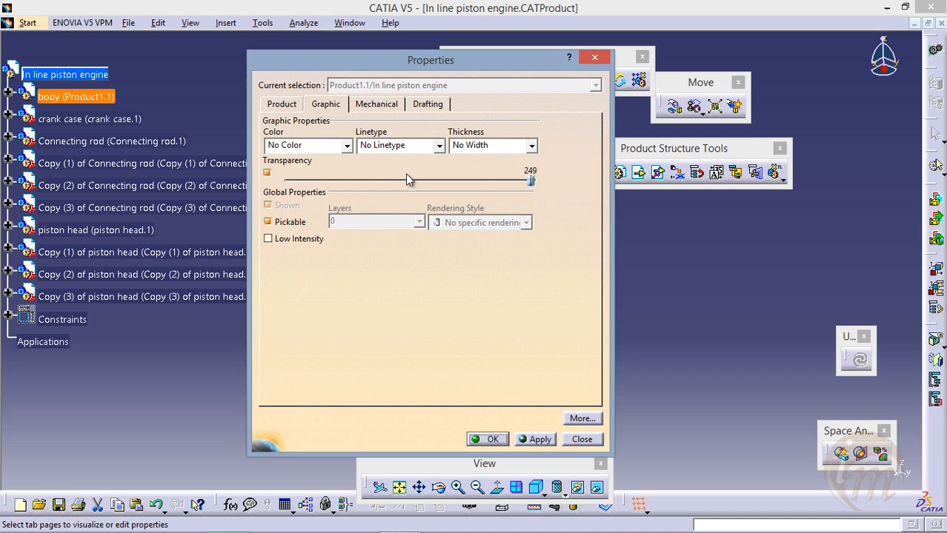
pyautogui.moveTo(531, 184); pyautogui.dragTo(356, 184)
pyautogui.moveTo(398, 66); pyautogui.dragTo(166, 37)
pyautogui.click(304, 410)
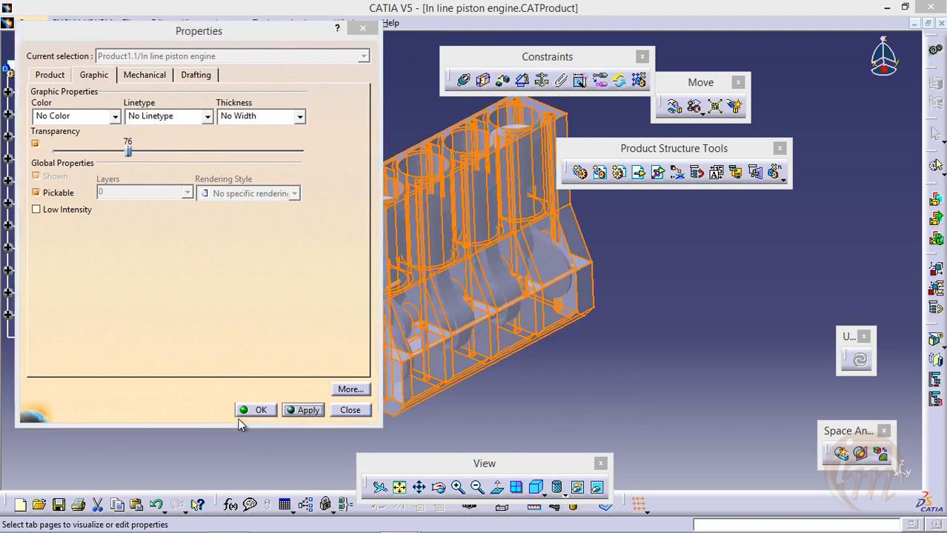
pyautogui.click(254, 410)
# Rotate the crank case around the X axis with respect to constraints to test the movement of the pistons
pyautogui.moveTo(400, 370); pyautogui.dragTo(469, 270, button='middle')
pyautogui.moveTo(443, 229); pyautogui.dragTo(359, 355, button='middle')
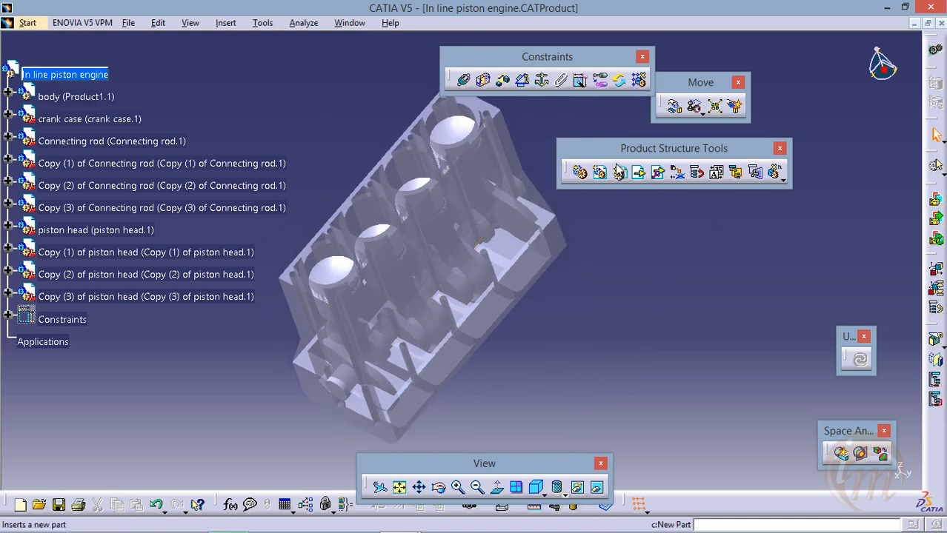
pyautogui.click(675, 109)
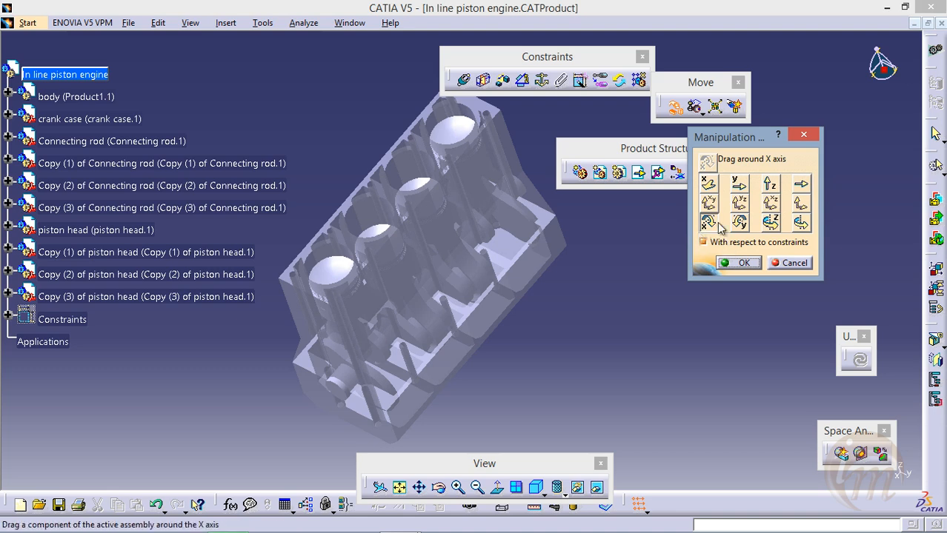
pyautogui.moveTo(504, 289); pyautogui.dragTo(478, 234)
pyautogui.moveTo(479, 234); pyautogui.dragTo(447, 273, button='middle')
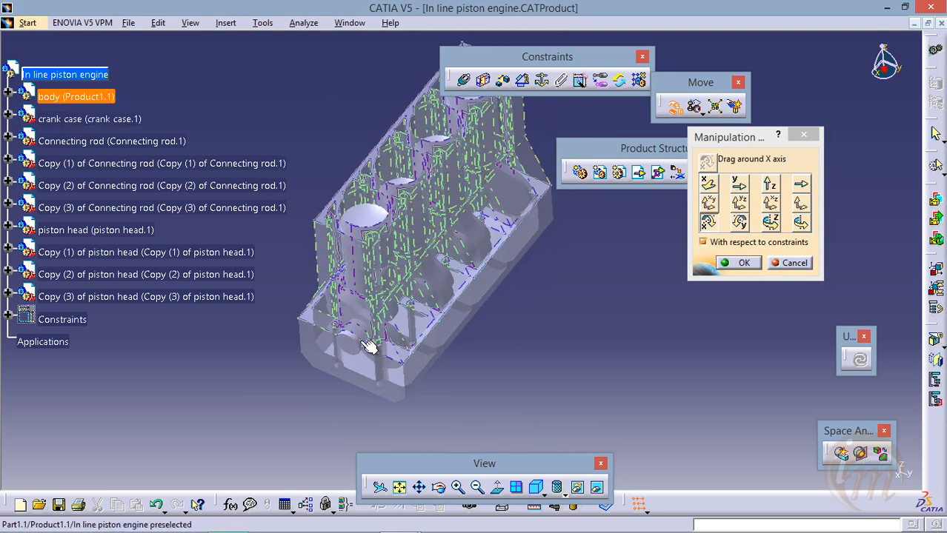
pyautogui.moveTo(351, 342); pyautogui.dragTo(342, 337)
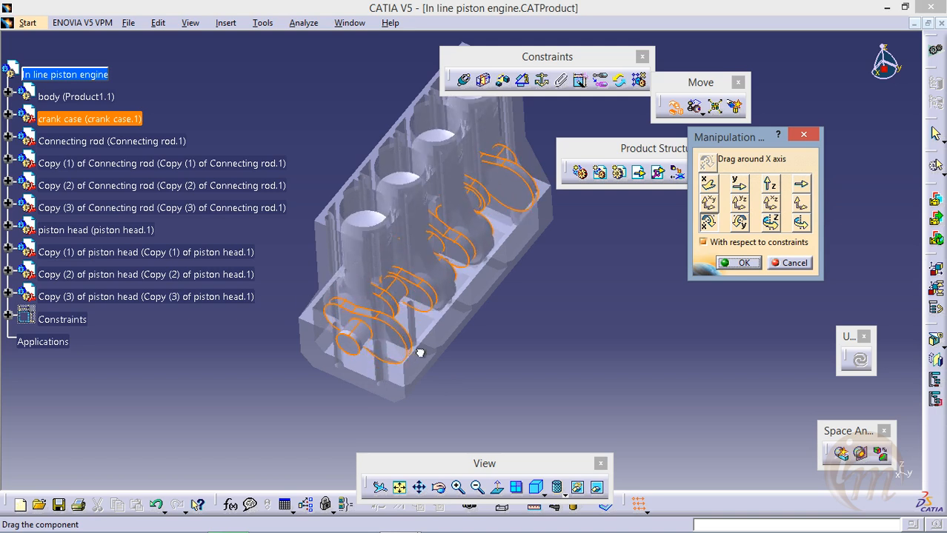
pyautogui.moveTo(470, 234); pyautogui.dragTo(270, 284)
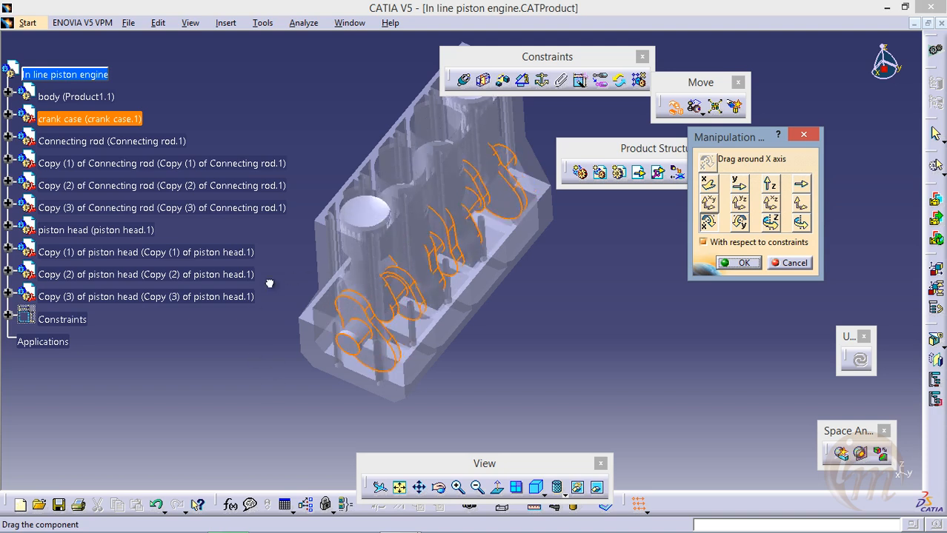
pyautogui.moveTo(339, 337); pyautogui.dragTo(443, 251)
pyautogui.click(389, 319)
pyautogui.moveTo(523, 152); pyautogui.dragTo(509, 283, button='middle')
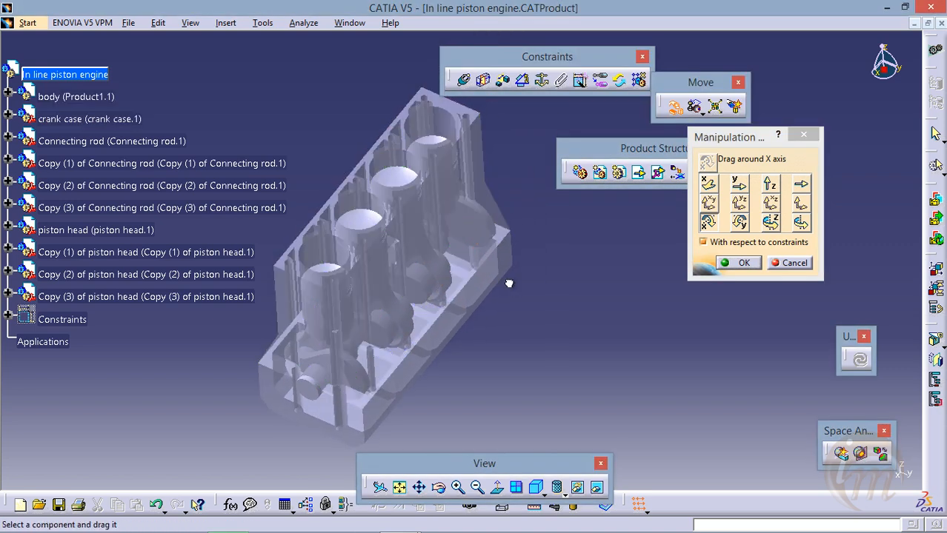
pyautogui.click(741, 263)
# Switch to the DMU Kinematics workbench for the in-line piston engine assembly
pyautogui.moveTo(540, 244); pyautogui.dragTo(559, 256, button='middle')
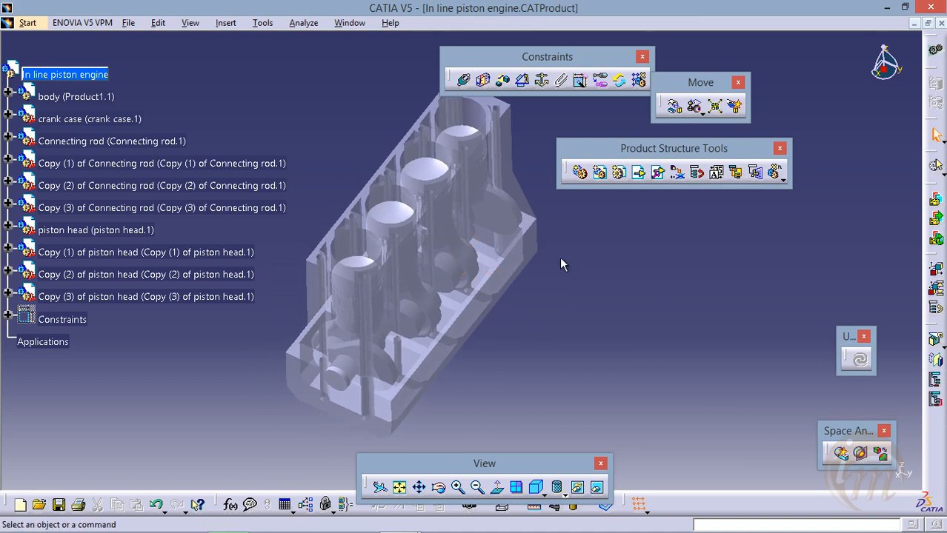
pyautogui.scroll(-2, 232, 80)
pyautogui.moveTo(358, 333); pyautogui.dragTo(381, 311, button='middle')
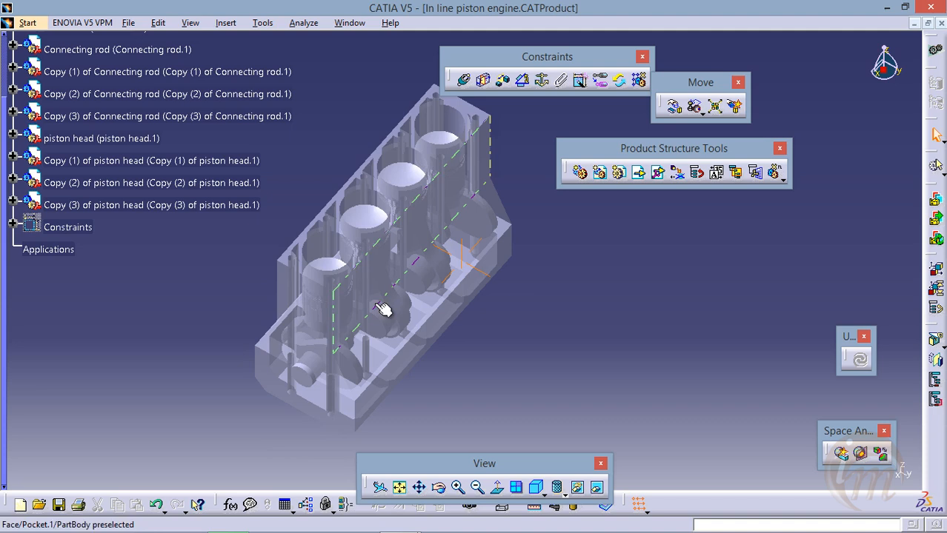
pyautogui.scroll(2, 263, 160)
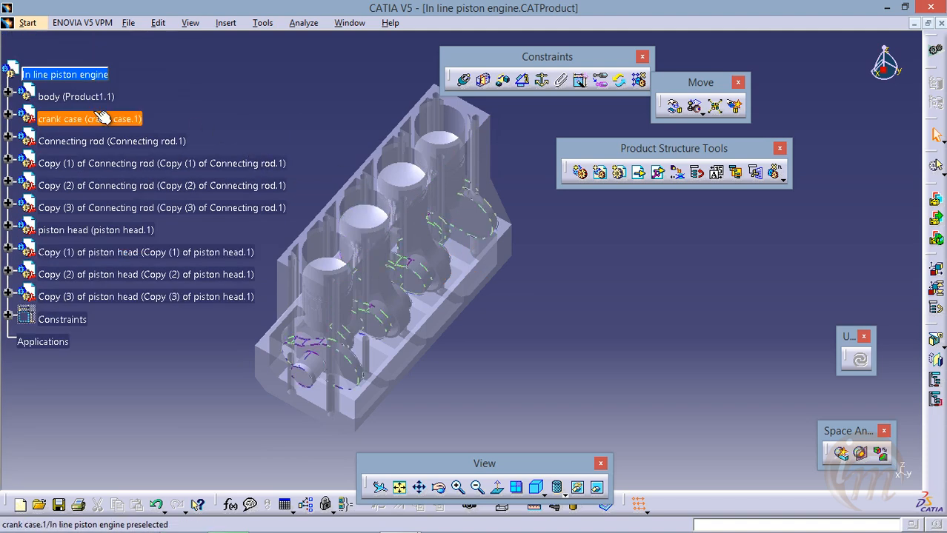
pyautogui.click(30, 27)
pyautogui.moveTo(59, 146)
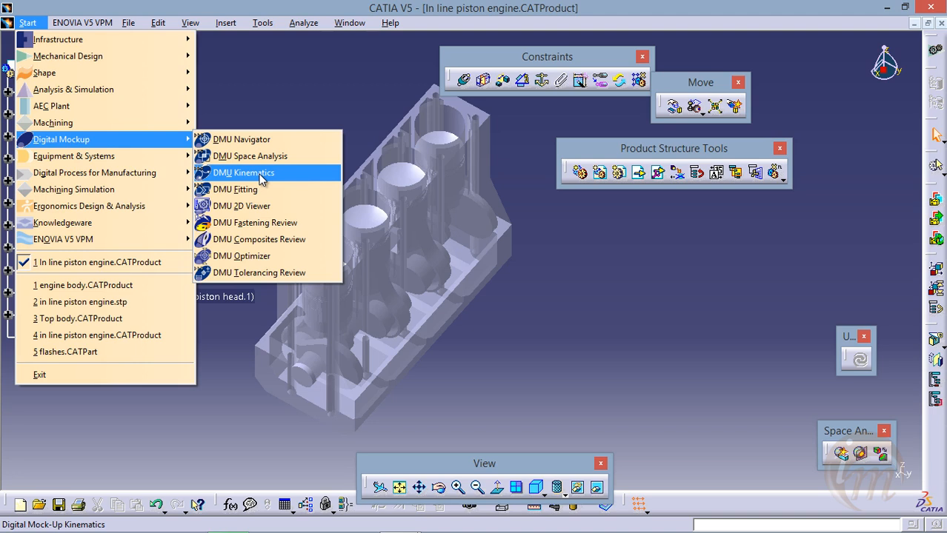
pyautogui.click(260, 173)
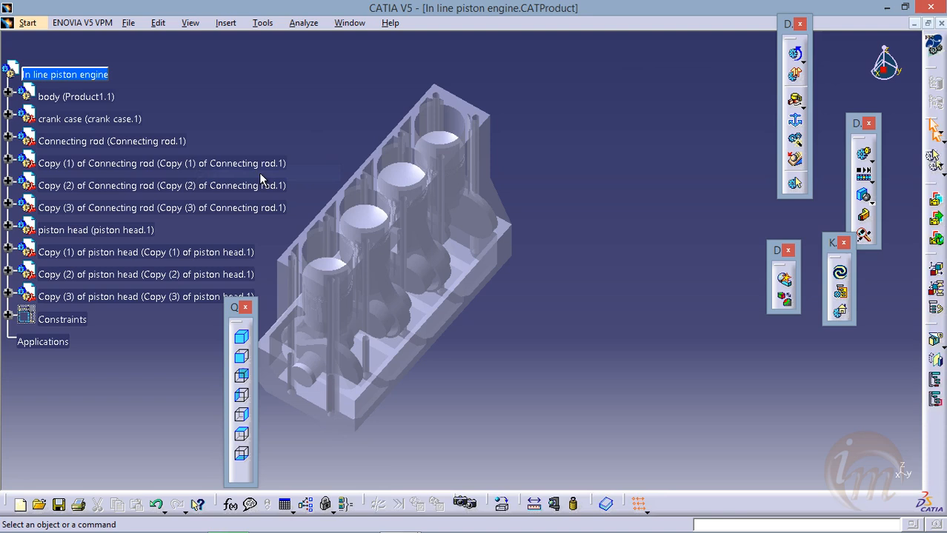
pyautogui.moveTo(434, 301); pyautogui.dragTo(510, 326, button='middle')
pyautogui.scroll(-2, 282, 268)
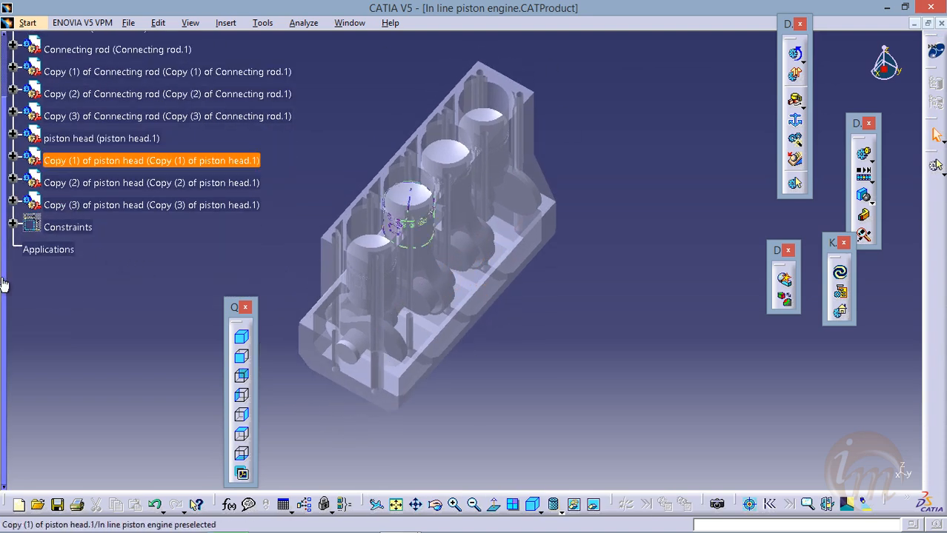
pyautogui.click(46, 250)
pyautogui.moveTo(410, 351); pyautogui.dragTo(430, 344, button='middle')
pyautogui.moveTo(230, 304); pyautogui.dragTo(226, 293)
pyautogui.moveTo(486, 332)
pyautogui.mouseDown(button='middle')
pyautogui.moveTo(492, 359)
pyautogui.moveTo(482, 313)
pyautogui.moveTo(486, 343)
pyautogui.moveTo(477, 347)
pyautogui.moveTo(465, 311)
pyautogui.moveTo(480, 296)
pyautogui.moveTo(466, 283)
pyautogui.moveTo(470, 260)
pyautogui.moveTo(476, 276)
pyautogui.mouseUp(button='middle')
pyautogui.scroll(-2, 482, 338)
pyautogui.middleClick(490, 284)
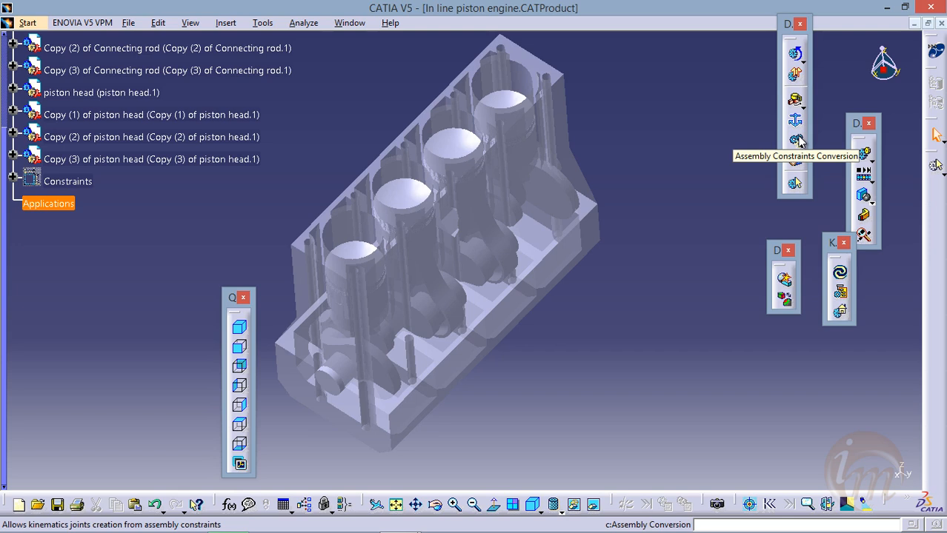
# Start an Assembly Constraints Conversion and create a new mechanism named "sink" for it
pyautogui.click(797, 141)
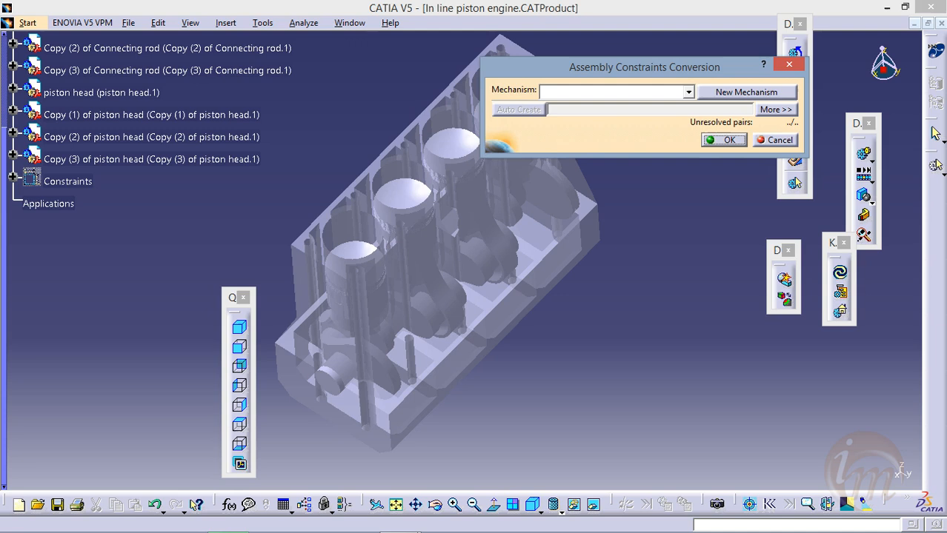
pyautogui.moveTo(576, 78); pyautogui.dragTo(638, 230)
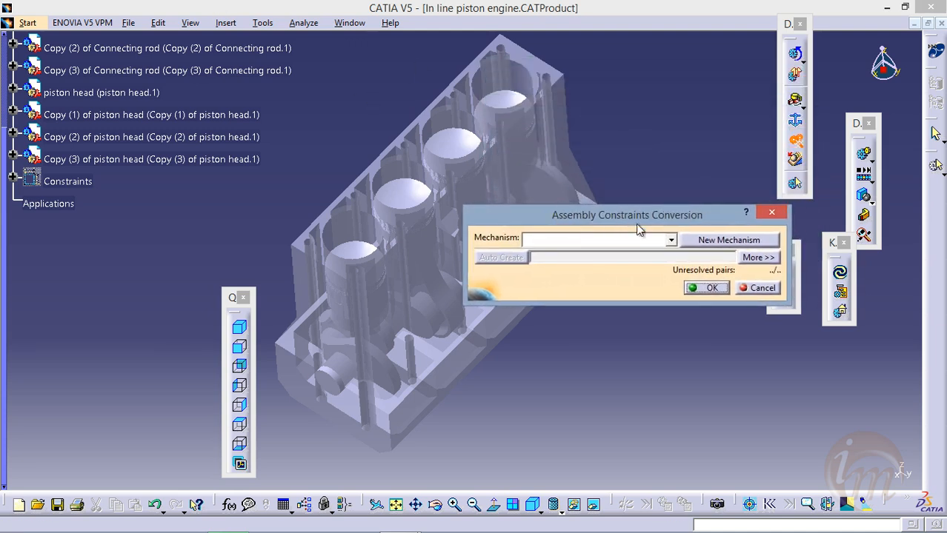
pyautogui.click(703, 240)
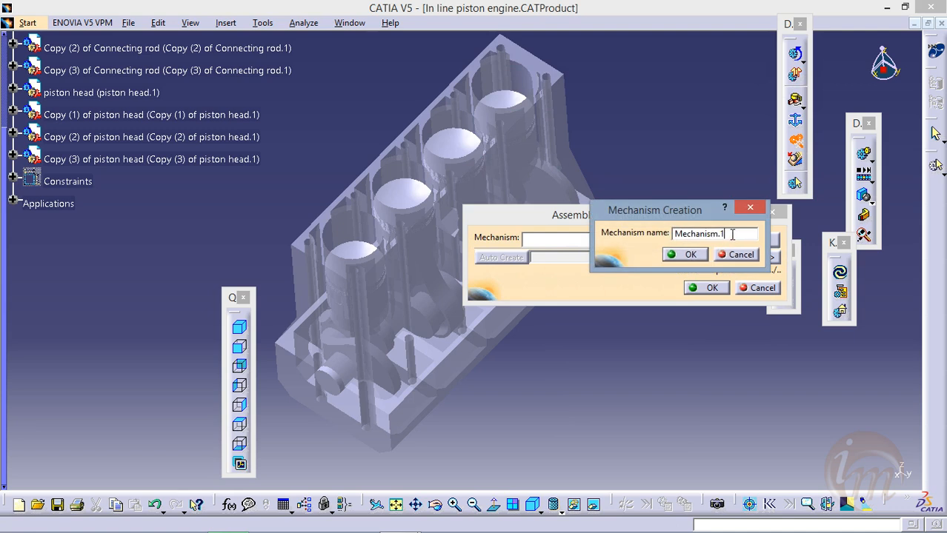
pyautogui.moveTo(732, 234); pyautogui.dragTo(636, 236)
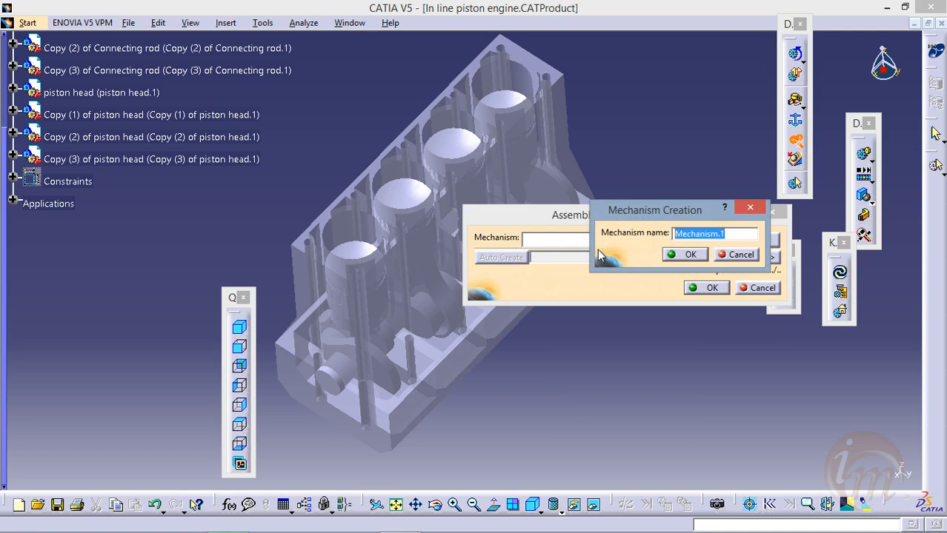
pyautogui.write('sink')
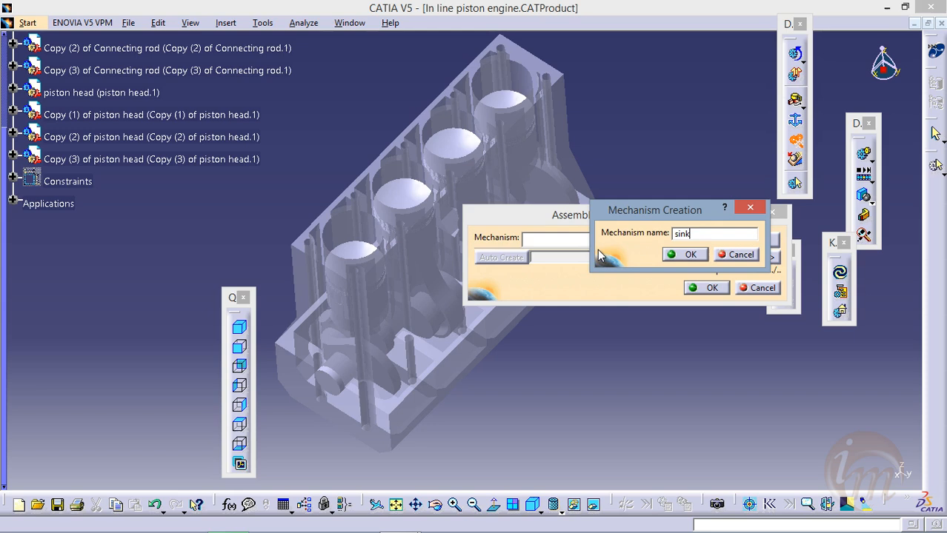
pyautogui.click(688, 254)
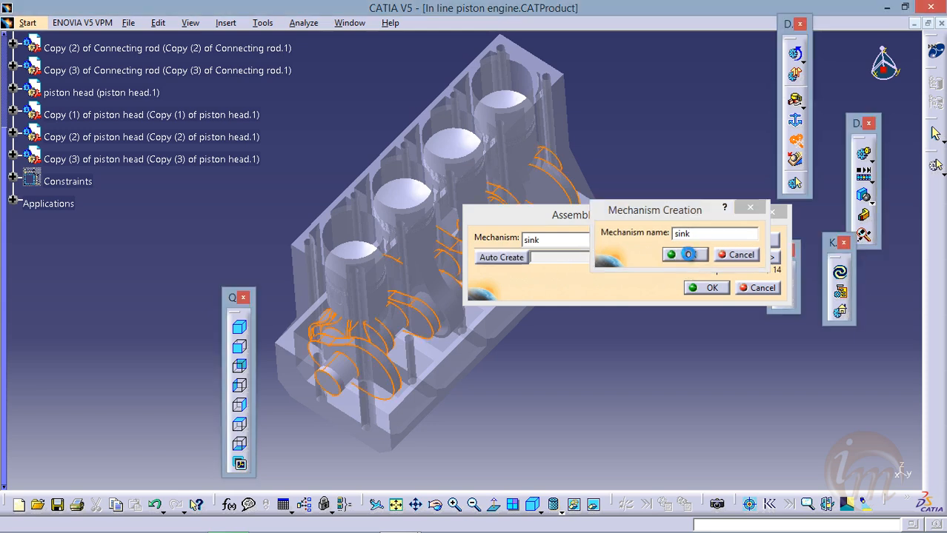
# Automatically create the kinematic joints of the sink mechanism from the assembly constraints
pyautogui.moveTo(637, 226); pyautogui.dragTo(671, 147)
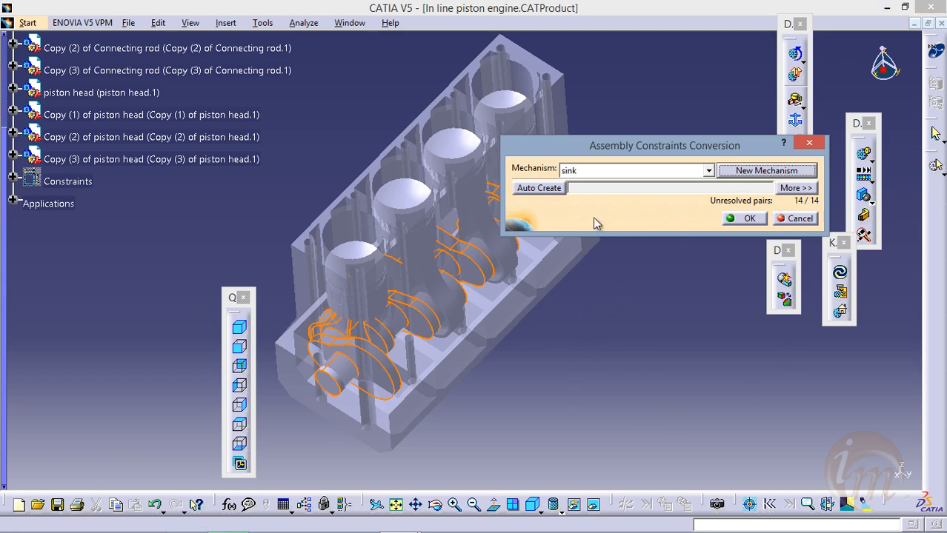
pyautogui.click(545, 190)
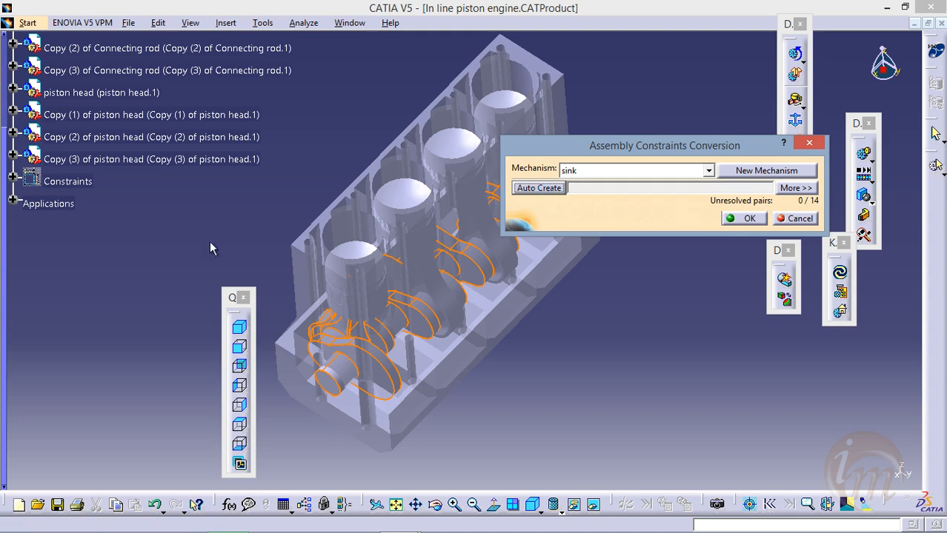
pyautogui.click(743, 217)
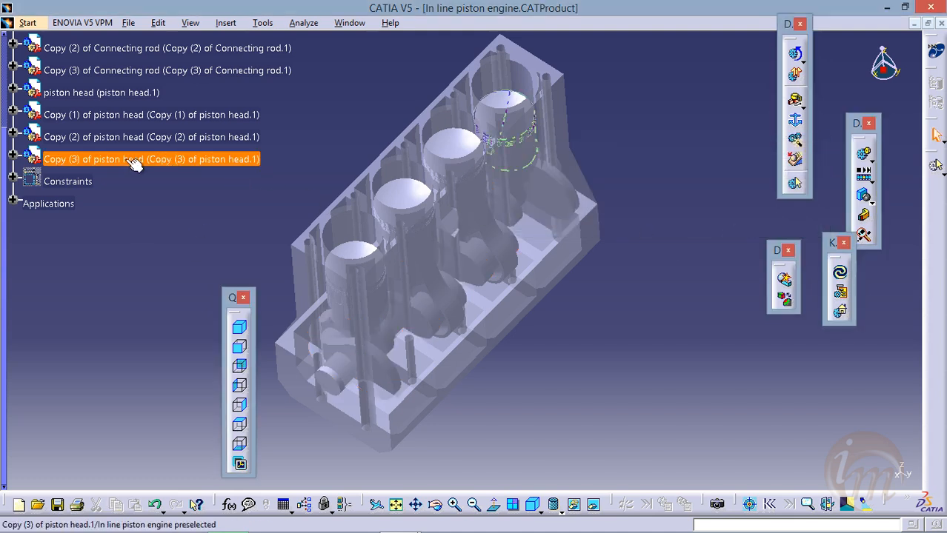
# Expand Applications, Mechanisms, sink and Joints in the specification tree and examine the list of joints
pyautogui.click(13, 202)
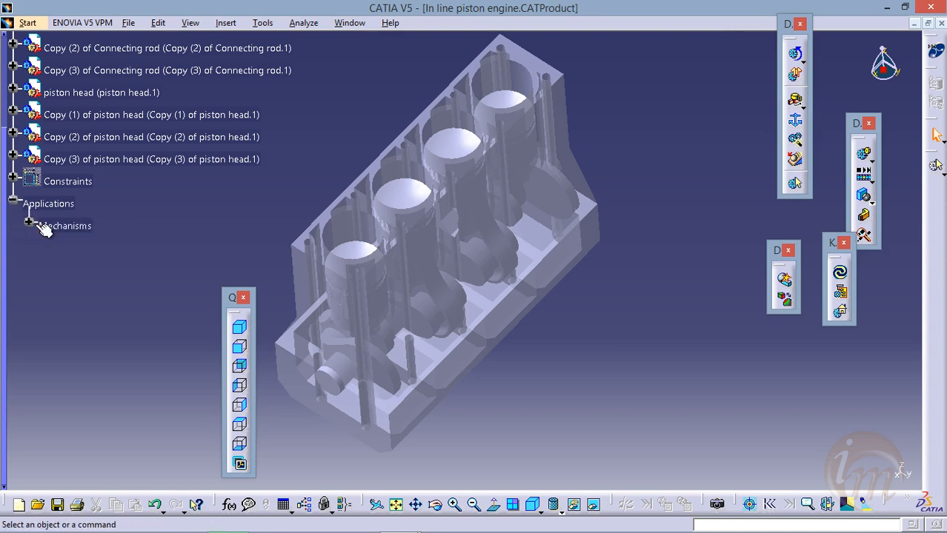
pyautogui.click(28, 222)
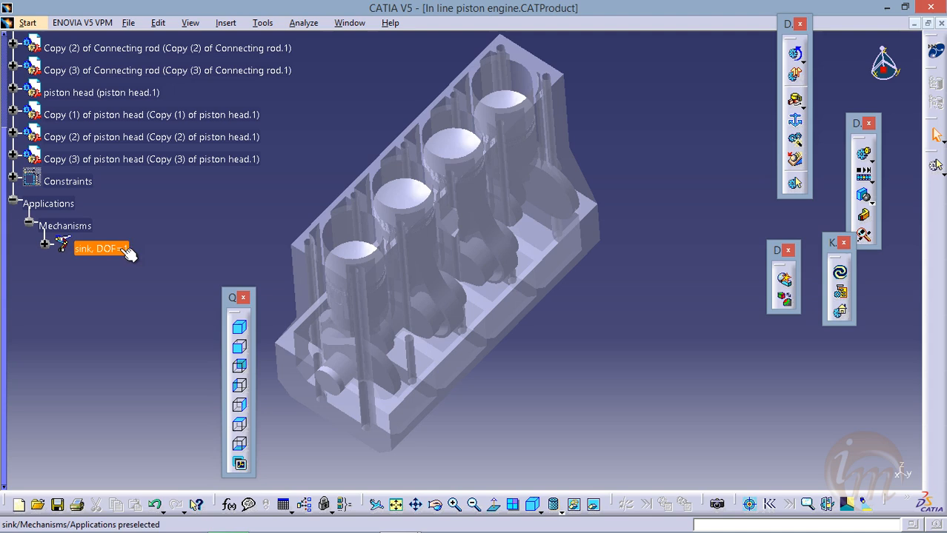
pyautogui.click(45, 243)
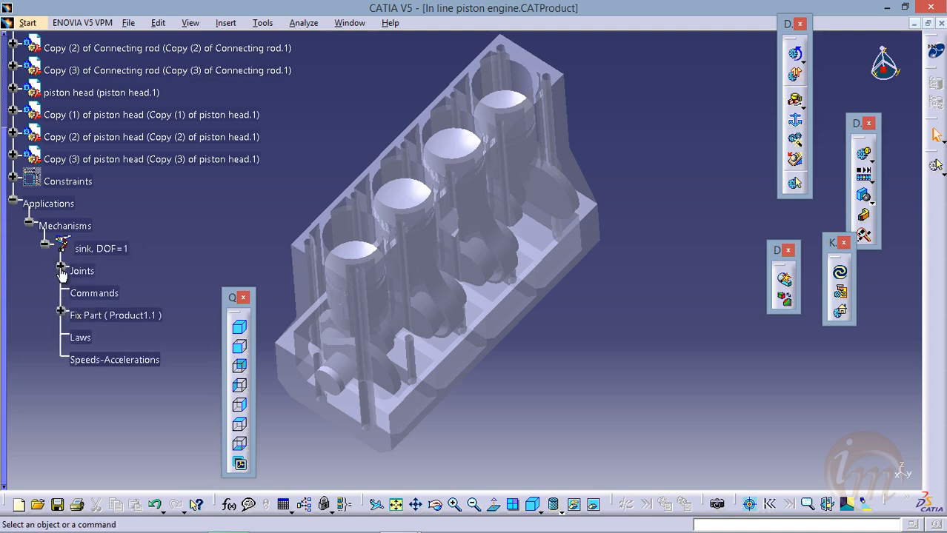
pyautogui.click(60, 266)
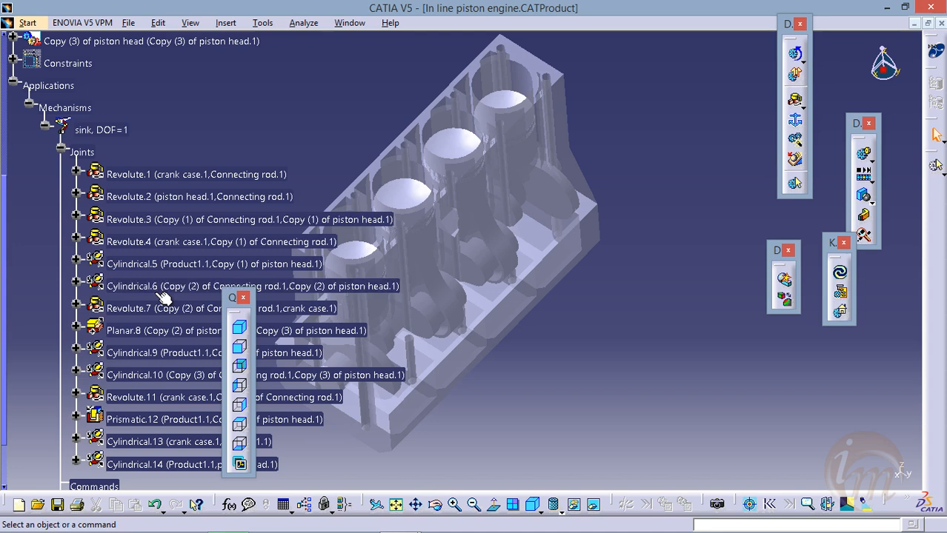
pyautogui.scroll(-4, 158, 195)
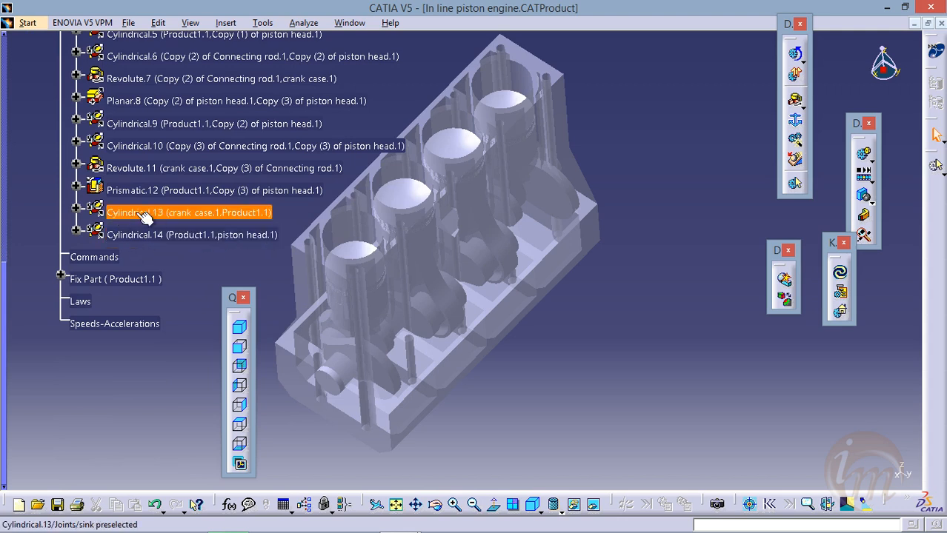
# Make the Cylindrical.13 joint between the crank case and the body angle driven, with its 2nd lower limit set to 0
pyautogui.moveTo(437, 239); pyautogui.dragTo(516, 222, button='middle')
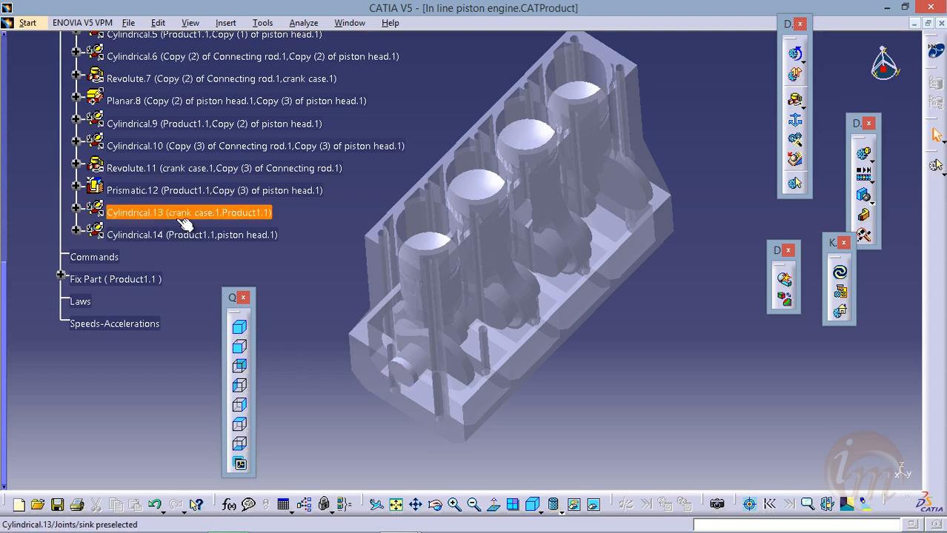
pyautogui.doubleClick(168, 216)
pyautogui.moveTo(423, 267); pyautogui.dragTo(249, 87)
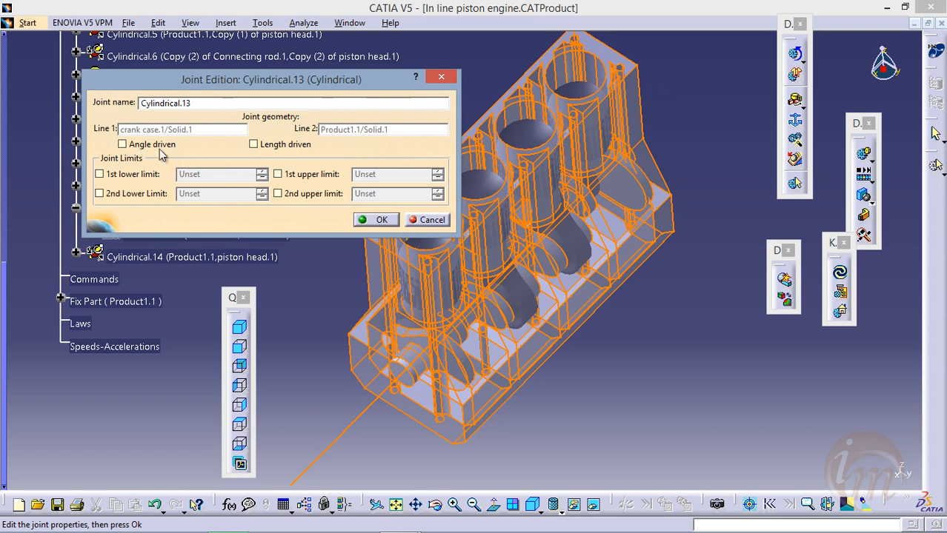
pyautogui.click(136, 146)
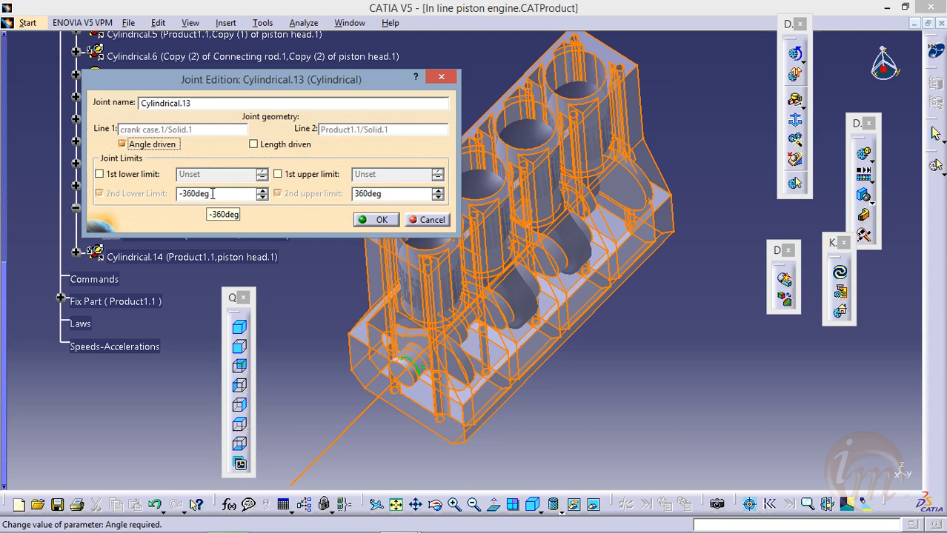
pyautogui.click(240, 194)
pyautogui.press('Return')
pyautogui.write('0')
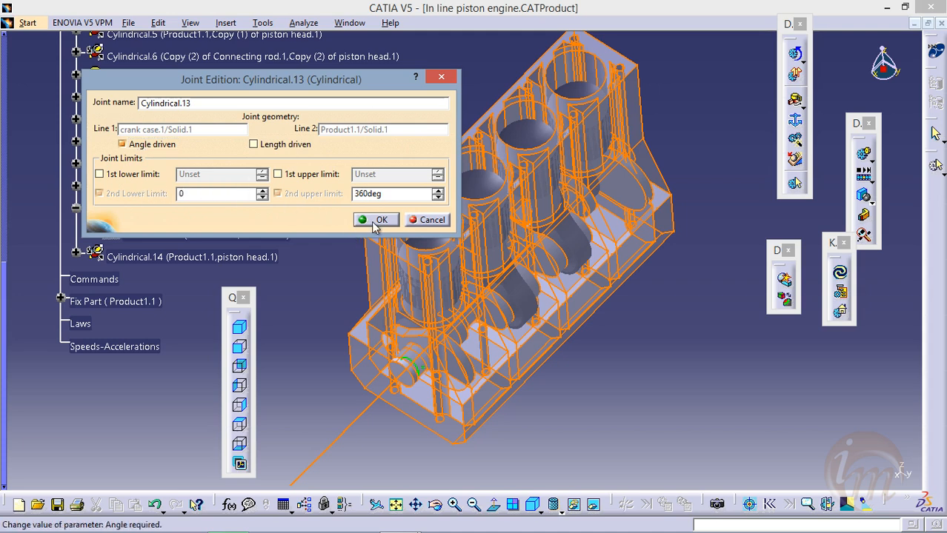
pyautogui.click(379, 220)
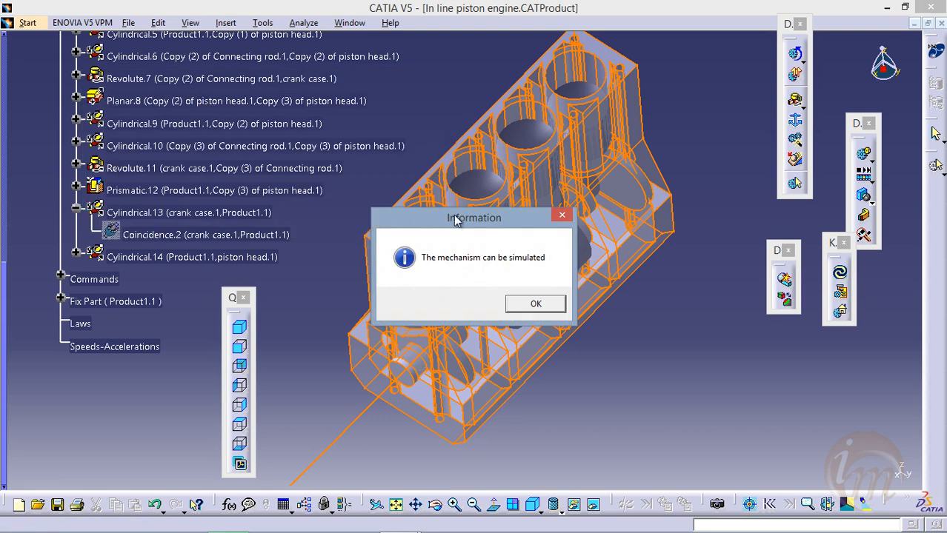
pyautogui.moveTo(454, 221); pyautogui.dragTo(333, 132)
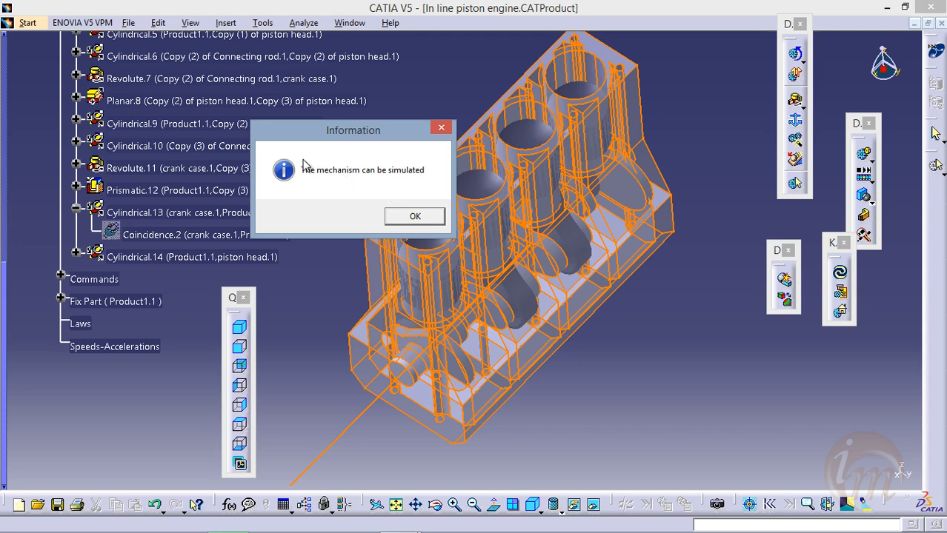
pyautogui.click(415, 216)
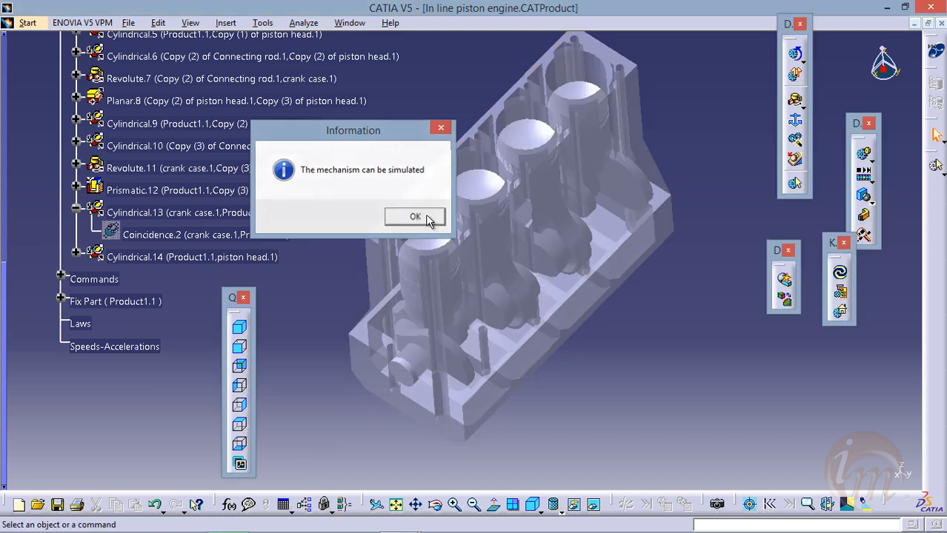
pyautogui.scroll(3, 314, 241)
pyautogui.scroll(-4, 314, 242)
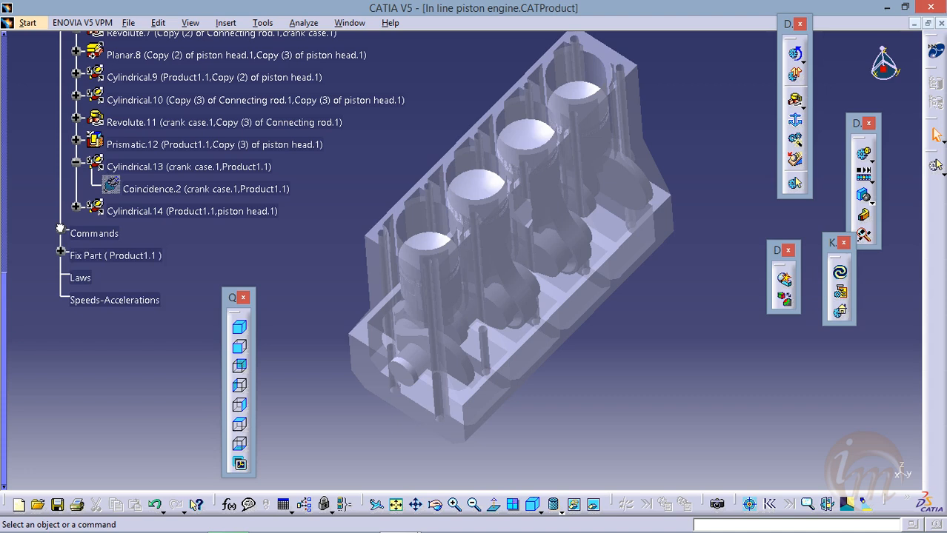
# Expand the sink mechanism's Commands and Fix Part branches and examine its joints, driving command and fixed part
pyautogui.click(60, 230)
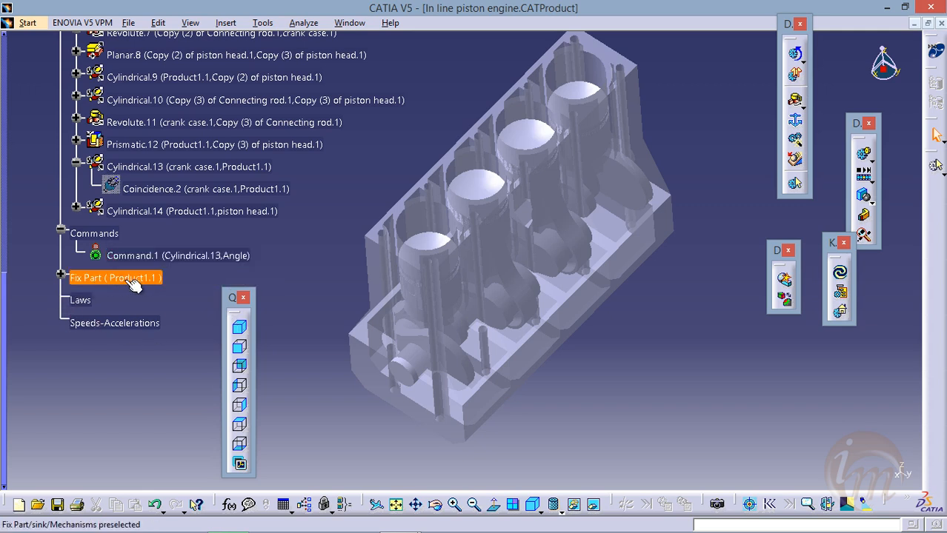
pyautogui.click(60, 275)
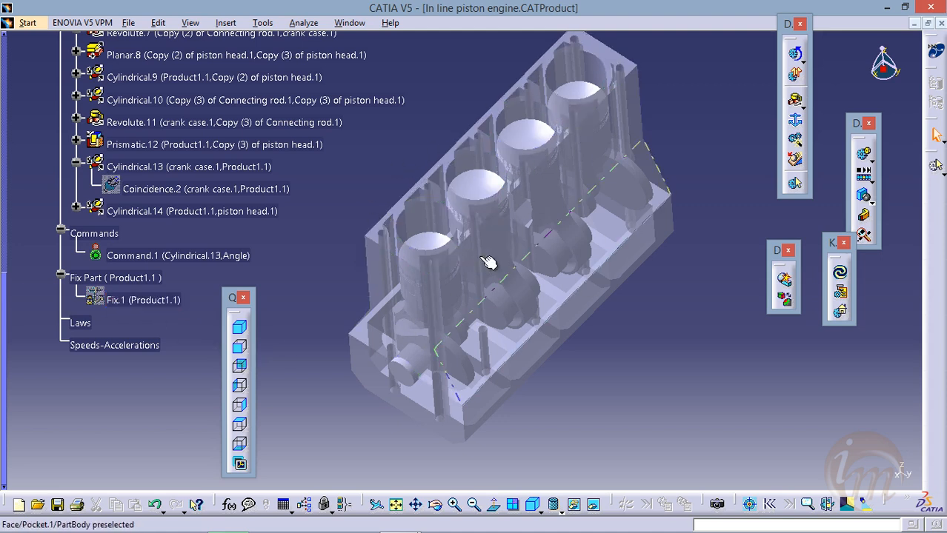
pyautogui.scroll(4, 333, 215)
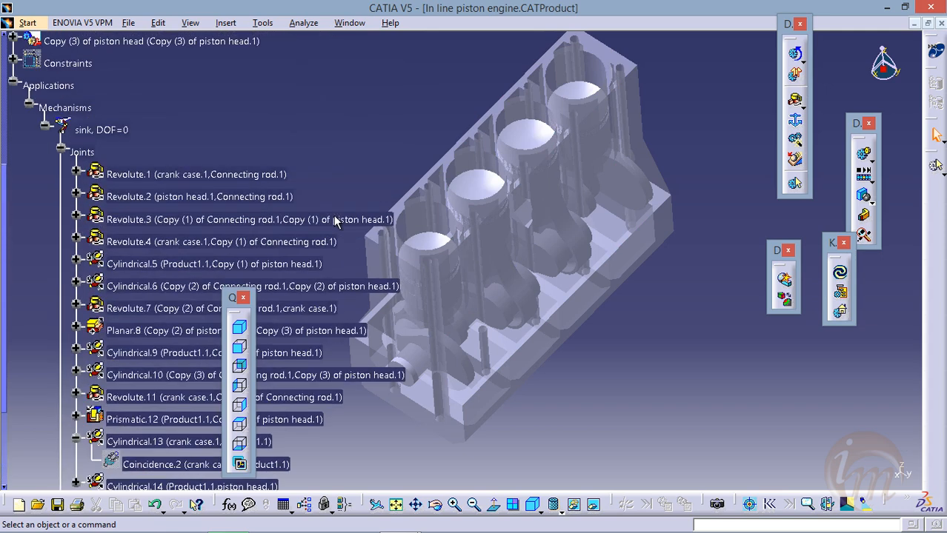
pyautogui.moveTo(550, 275); pyautogui.dragTo(574, 271, button='middle')
pyautogui.scroll(-1, 200, 200)
pyautogui.scroll(1, 191, 200)
pyautogui.scroll(-1, 204, 211)
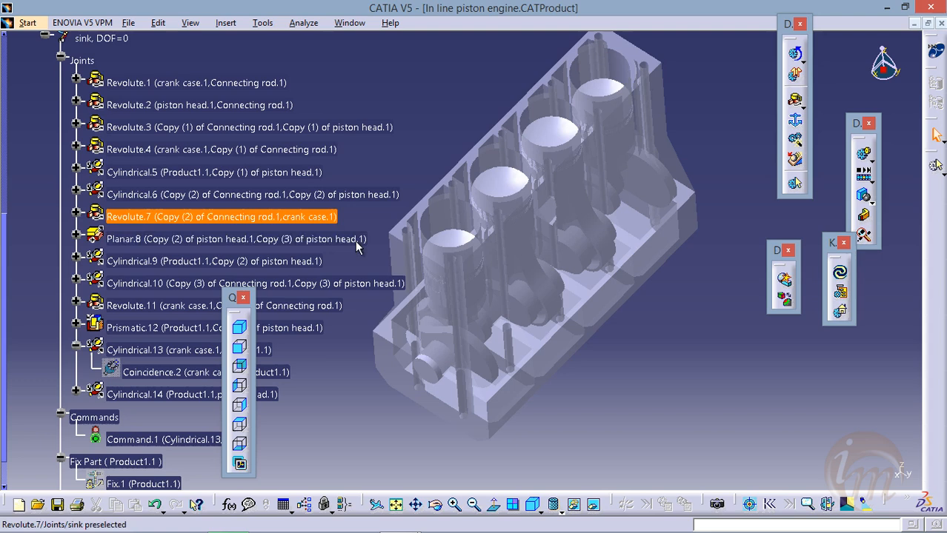
pyautogui.moveTo(543, 267)
pyautogui.mouseDown(button='middle')
pyautogui.moveTo(545, 290)
pyautogui.moveTo(549, 273)
pyautogui.moveTo(532, 281)
pyautogui.mouseUp(button='middle')
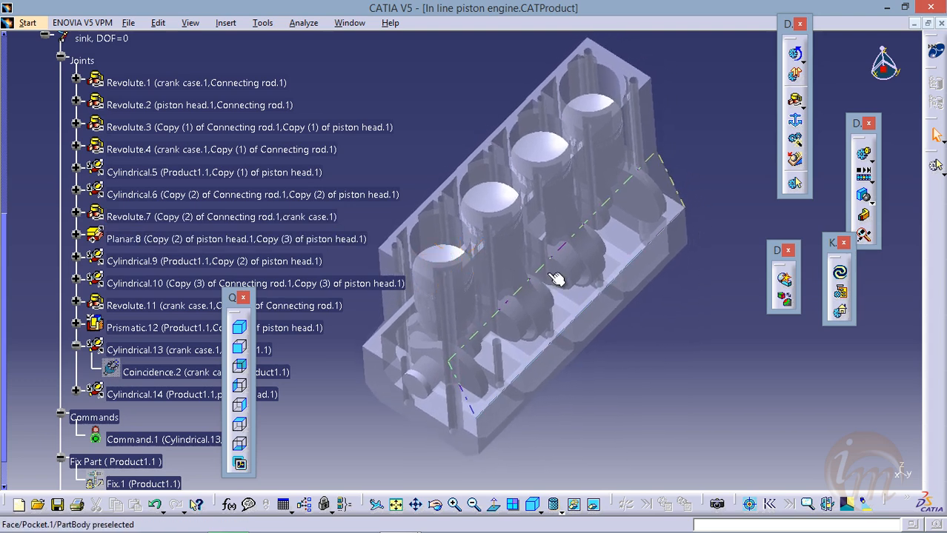
# Start a Simulation of the sink mechanism and arrange its Kinematics Simulation and Edit Simulation dialogs clear of the engine
pyautogui.click(865, 154)
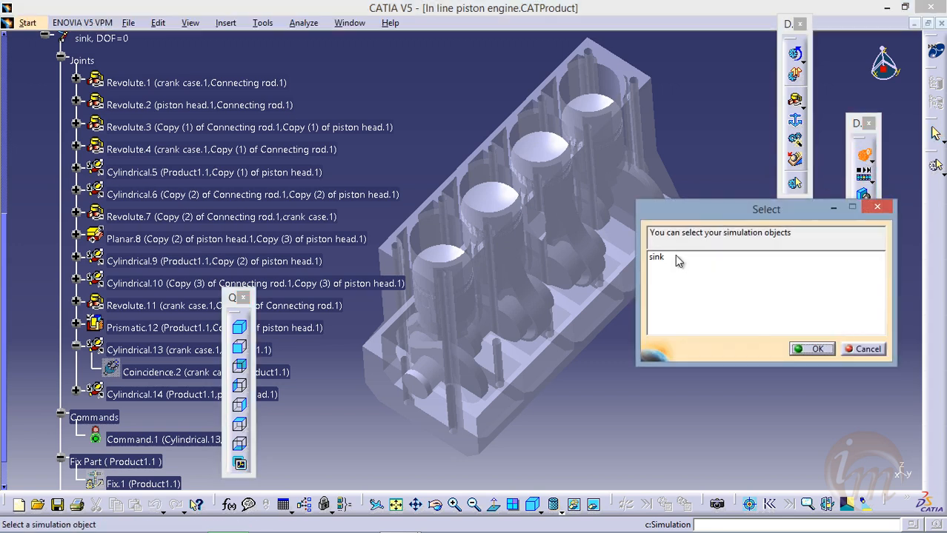
pyautogui.moveTo(738, 213); pyautogui.dragTo(740, 150)
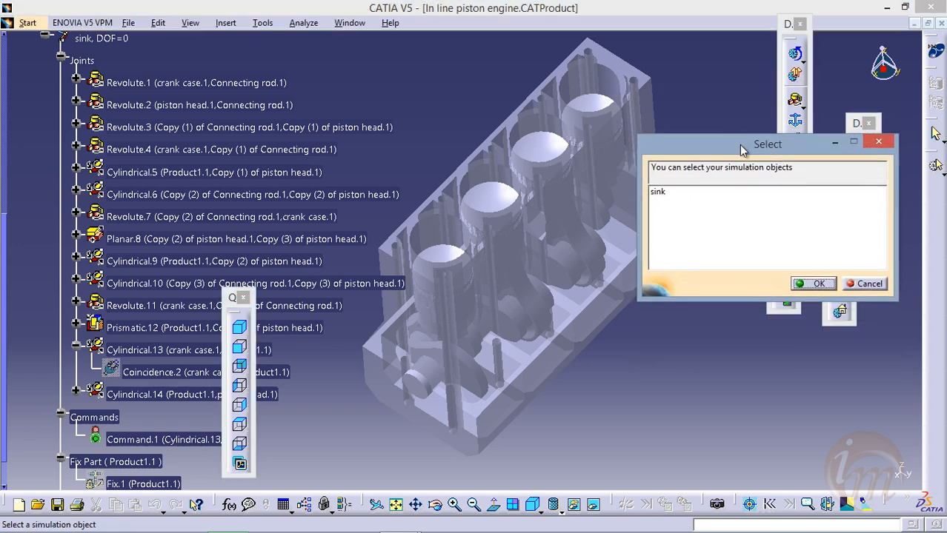
pyautogui.click(658, 194)
pyautogui.click(811, 283)
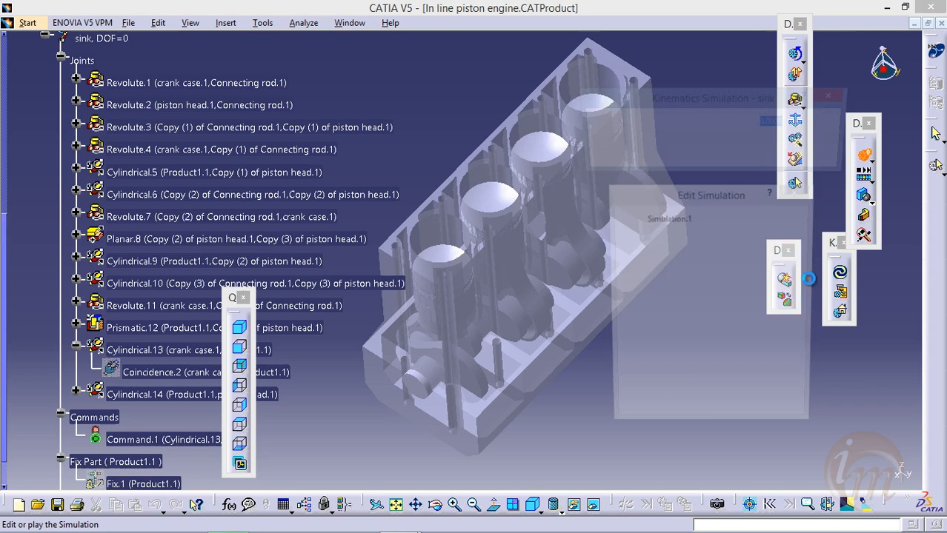
pyautogui.moveTo(721, 105); pyautogui.dragTo(815, 93)
pyautogui.moveTo(737, 201); pyautogui.dragTo(856, 193)
pyautogui.moveTo(739, 184); pyautogui.dragTo(695, 170)
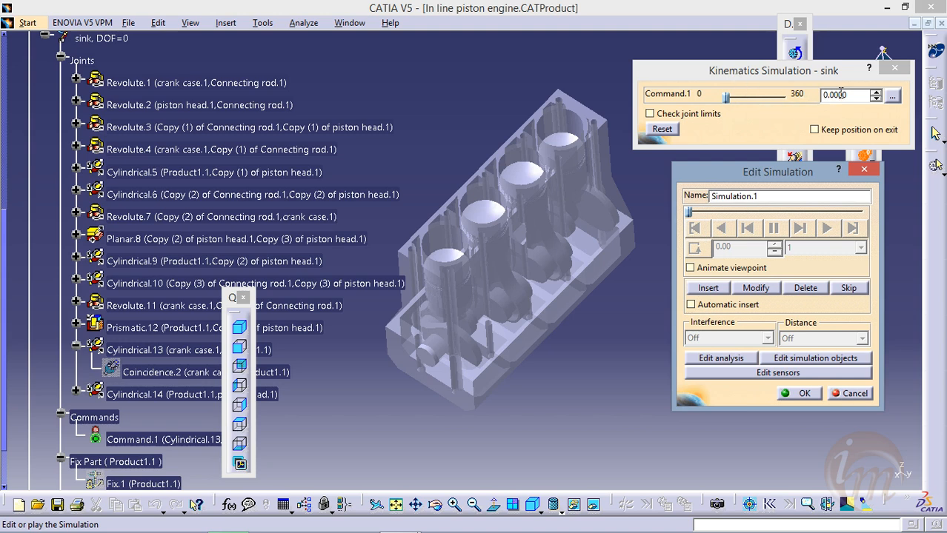
# Set the highest value of the Command.1 slider to 10000
pyautogui.click(892, 97)
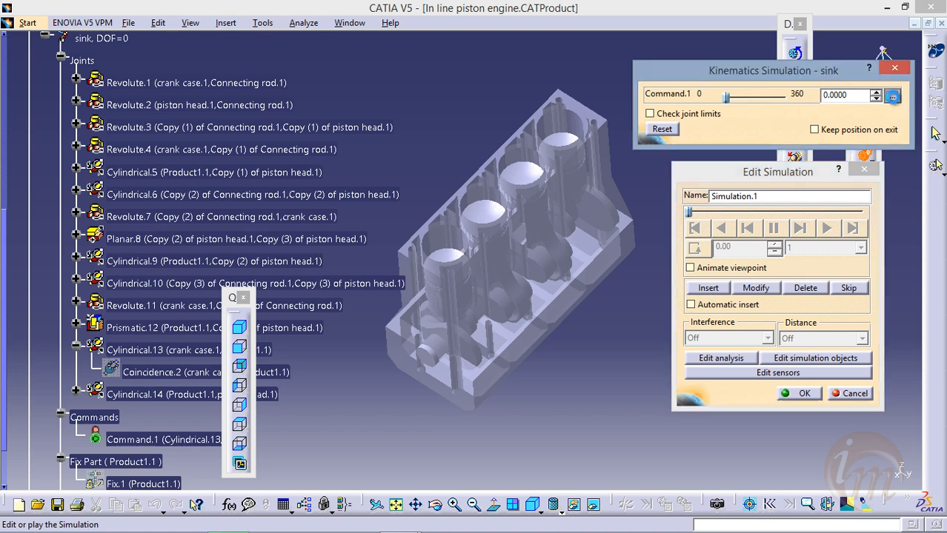
pyautogui.moveTo(535, 285); pyautogui.dragTo(316, 136)
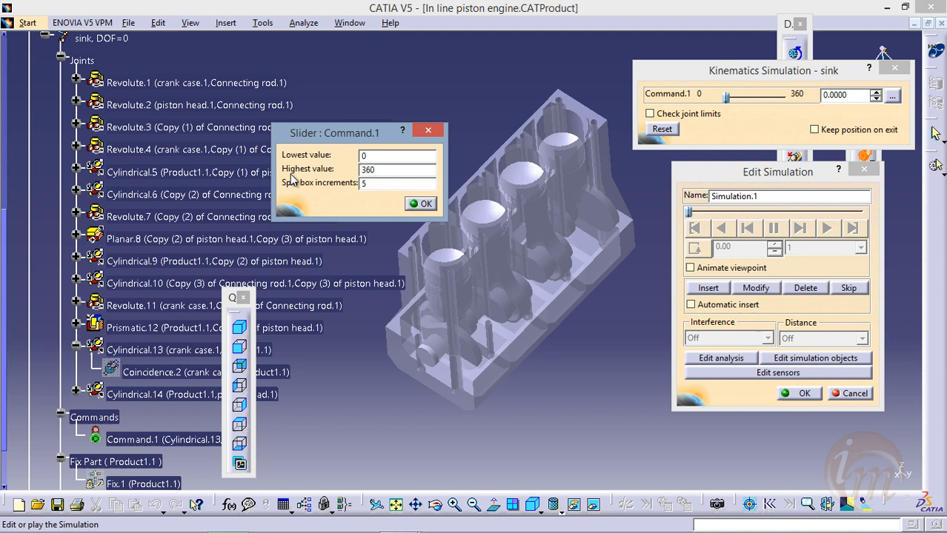
pyautogui.moveTo(387, 169); pyautogui.dragTo(326, 171)
pyautogui.click(415, 204)
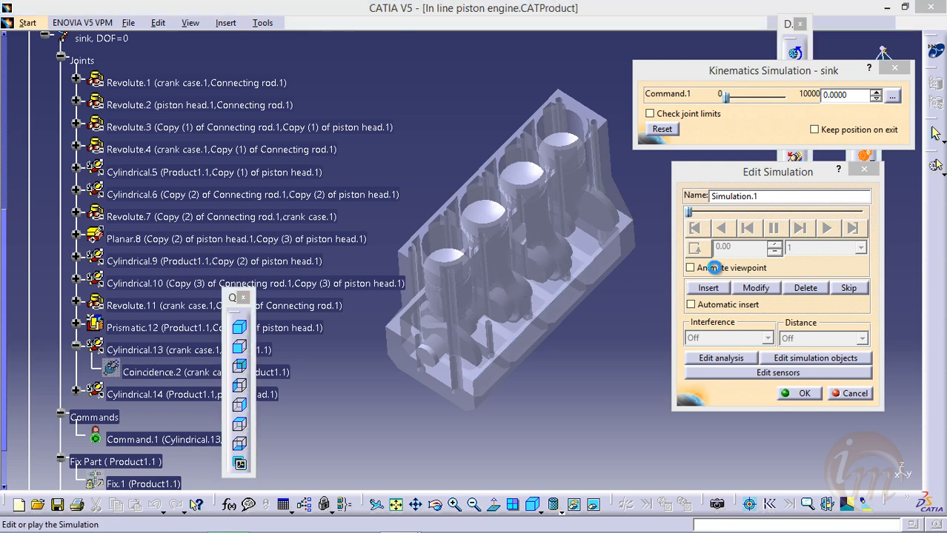
# Enable Animate viewpoint and Automatic insert for Simulation.1, keeping the whole engine in view
pyautogui.click(716, 269)
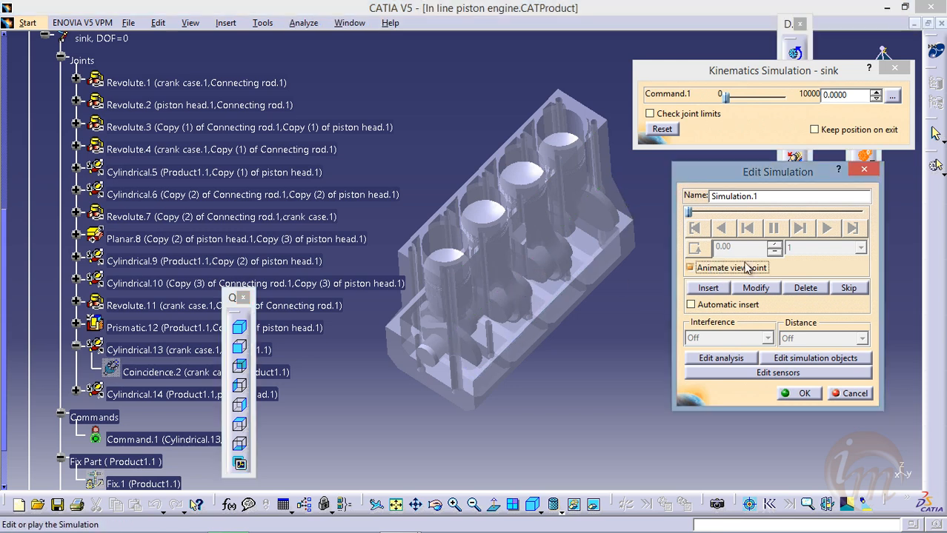
pyautogui.click(709, 310)
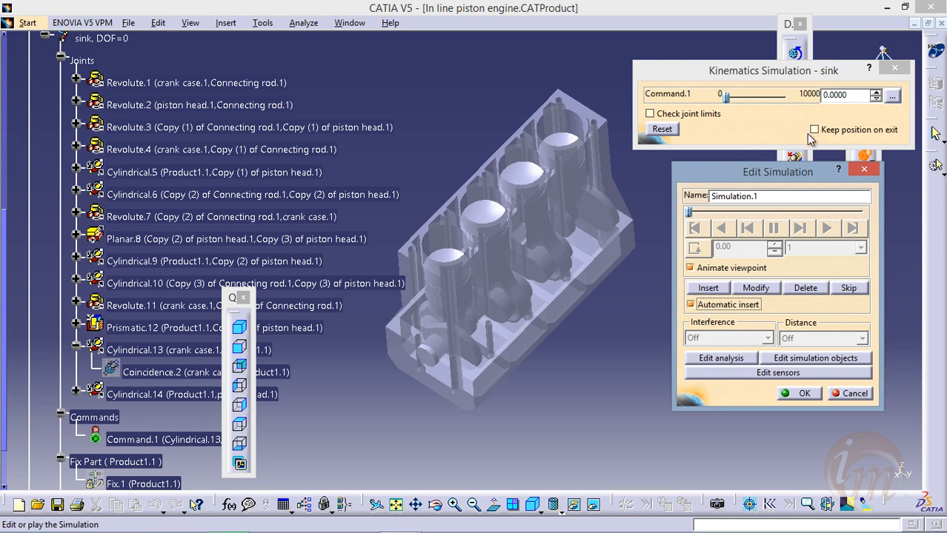
pyautogui.moveTo(591, 178); pyautogui.dragTo(590, 186, button='middle')
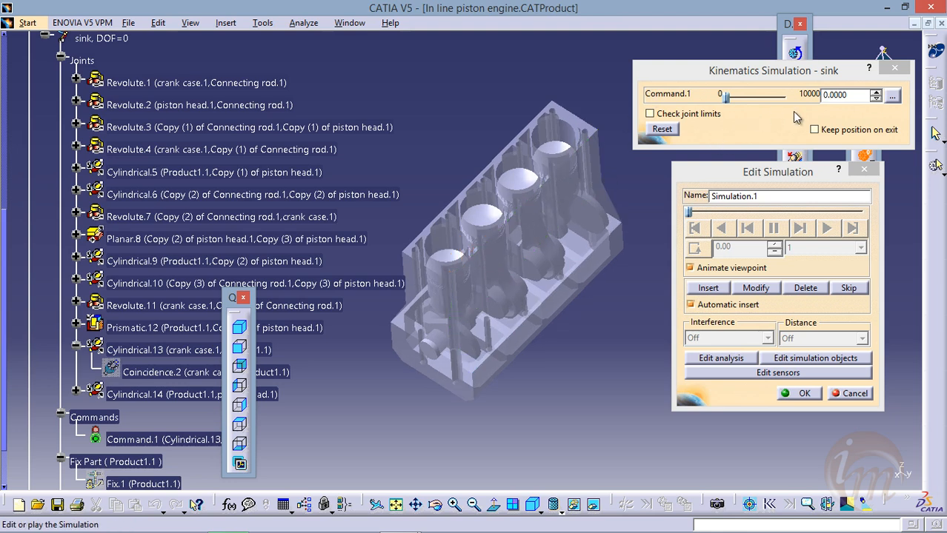
# Advance Command.1 in 5-degree increments up to 445 to record the crank rotation in Simulation.1
pyautogui.click(875, 91)
pyautogui.click(875, 91)
pyautogui.click(875, 91)
pyautogui.click(876, 91)
pyautogui.click(875, 93)
pyautogui.click(874, 92)
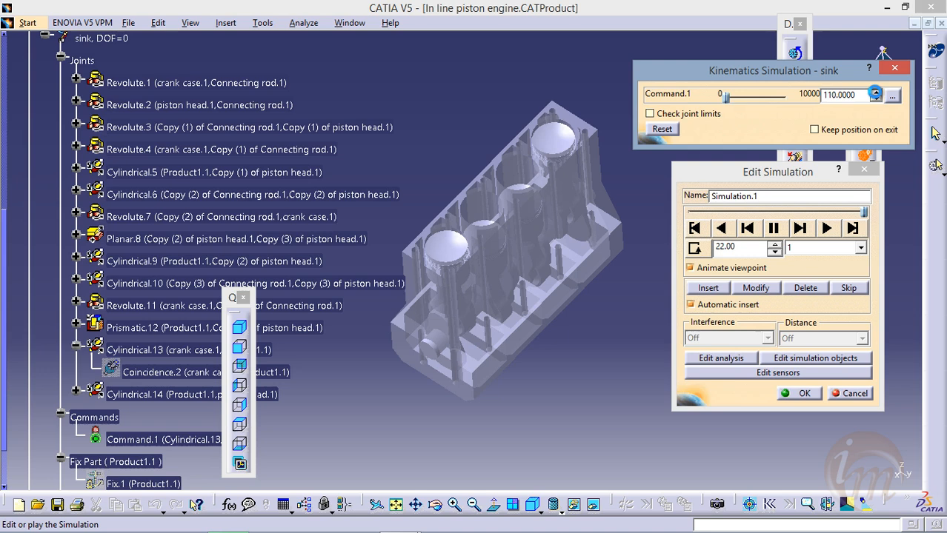
pyautogui.click(875, 93)
pyautogui.click(875, 93)
pyautogui.click(875, 93)
pyautogui.click(875, 93)
pyautogui.click(875, 93)
pyautogui.click(875, 93)
pyautogui.click(875, 93)
pyautogui.click(875, 93)
pyautogui.click(875, 93)
pyautogui.click(874, 93)
pyautogui.click(875, 93)
pyautogui.click(874, 93)
pyautogui.click(875, 93)
pyautogui.click(875, 93)
pyautogui.click(875, 93)
pyautogui.click(875, 93)
pyautogui.click(874, 94)
pyautogui.click(874, 93)
pyautogui.click(874, 93)
pyautogui.click(875, 93)
pyautogui.click(874, 93)
pyautogui.click(875, 93)
pyautogui.click(874, 93)
pyautogui.click(875, 93)
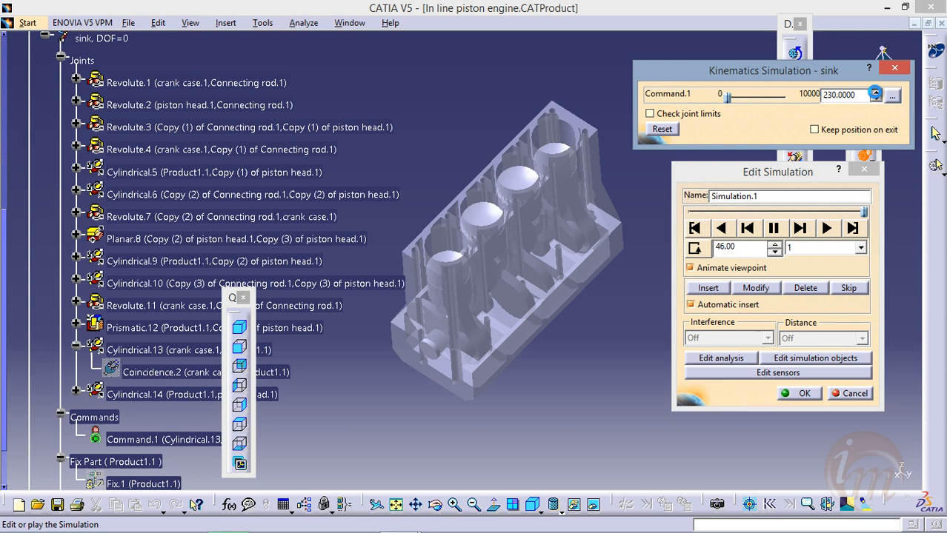
pyautogui.click(875, 93)
pyautogui.click(874, 93)
pyautogui.click(875, 93)
pyautogui.click(874, 93)
pyautogui.click(875, 94)
pyautogui.click(875, 93)
pyautogui.click(875, 93)
pyautogui.click(875, 93)
pyautogui.click(875, 94)
pyautogui.click(874, 94)
pyautogui.click(874, 93)
pyautogui.click(874, 94)
pyautogui.click(875, 94)
pyautogui.click(875, 94)
pyautogui.click(875, 93)
pyautogui.click(874, 93)
pyautogui.click(875, 94)
pyautogui.click(875, 93)
pyautogui.click(875, 93)
pyautogui.click(874, 94)
pyautogui.click(875, 94)
pyautogui.click(875, 93)
pyautogui.click(874, 93)
pyautogui.click(874, 94)
pyautogui.click(875, 94)
pyautogui.click(874, 94)
pyautogui.click(874, 94)
pyautogui.click(875, 94)
pyautogui.click(875, 94)
pyautogui.click(875, 94)
pyautogui.click(875, 93)
pyautogui.click(875, 93)
pyautogui.click(875, 94)
pyautogui.click(874, 93)
pyautogui.click(874, 93)
pyautogui.click(875, 94)
pyautogui.click(875, 93)
pyautogui.click(874, 94)
pyautogui.click(875, 93)
pyautogui.click(875, 93)
pyautogui.click(874, 93)
pyautogui.click(875, 93)
pyautogui.click(874, 93)
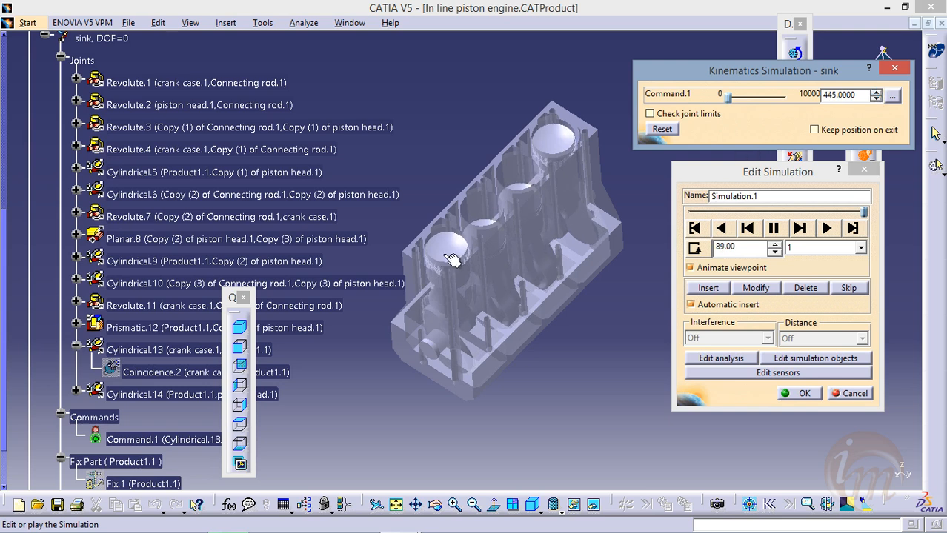
# Continue recording the crank rotation from the front view and the left view, advancing Command.1 to about 2375
pyautogui.click(242, 349)
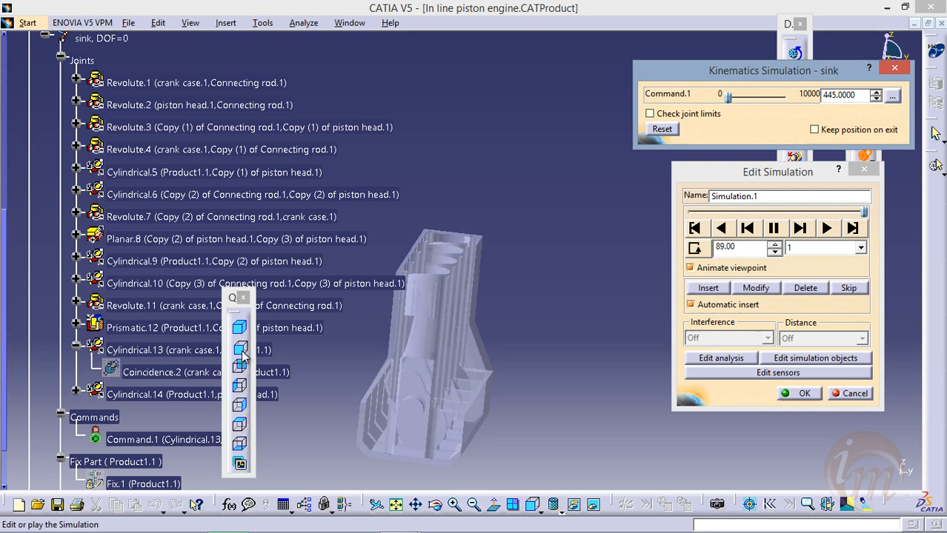
pyautogui.moveTo(465, 368); pyautogui.dragTo(465, 368, button='middle')
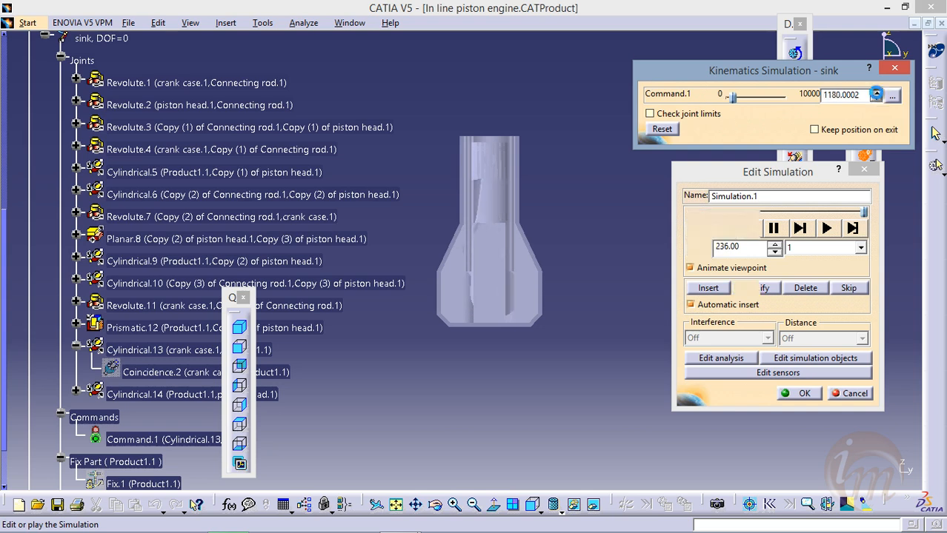
pyautogui.click(877, 94)
pyautogui.click(239, 385)
pyautogui.moveTo(582, 315); pyautogui.dragTo(572, 357, button='middle')
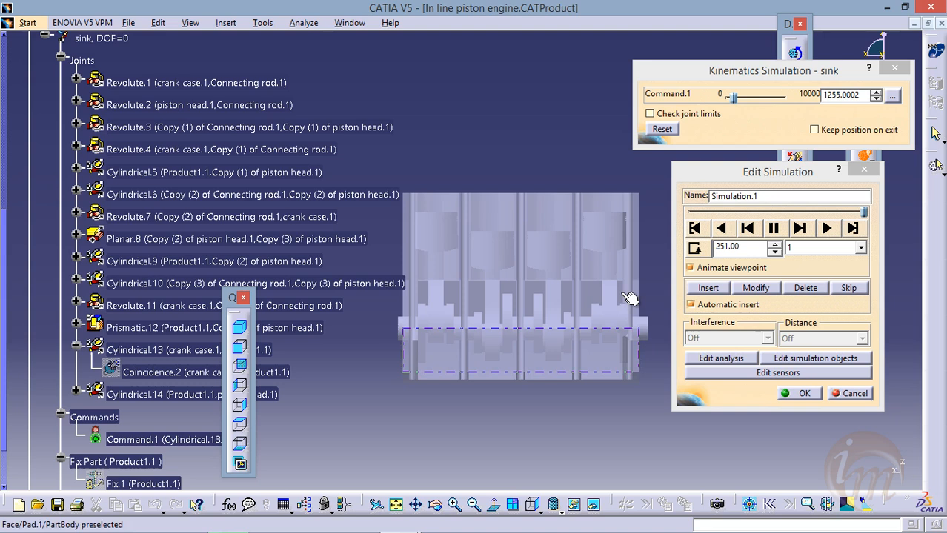
pyautogui.click(875, 92)
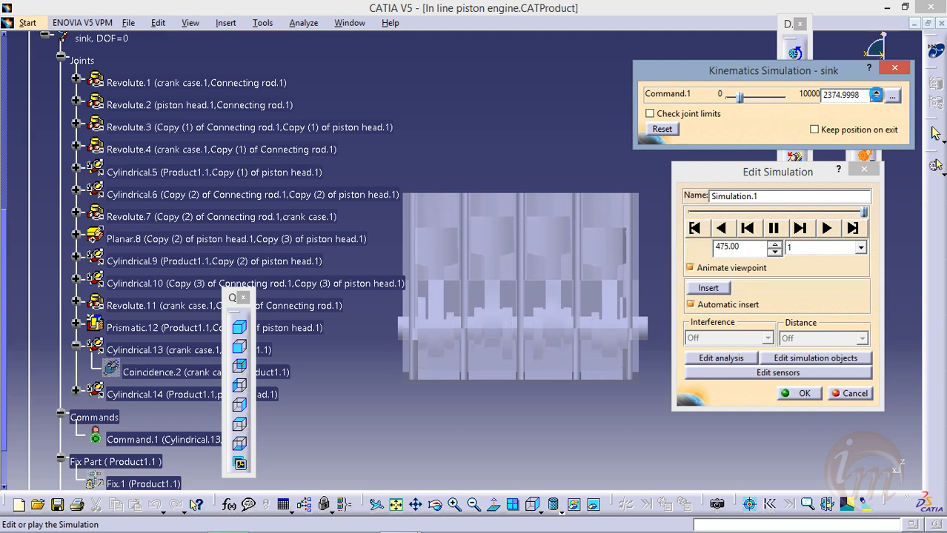
# Record the rotation from the top view up to about 3530 and from the bottom view up to about 4295
pyautogui.click(239, 424)
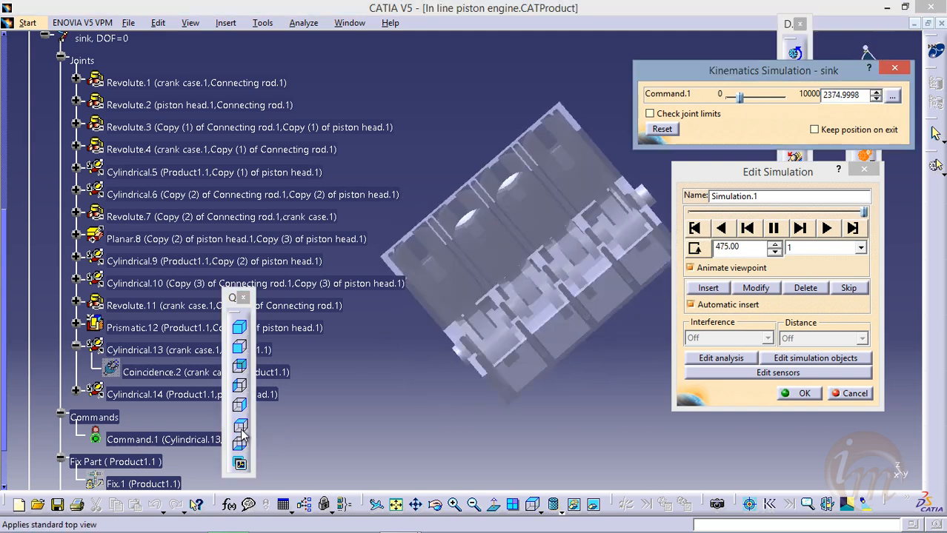
pyautogui.click(877, 93)
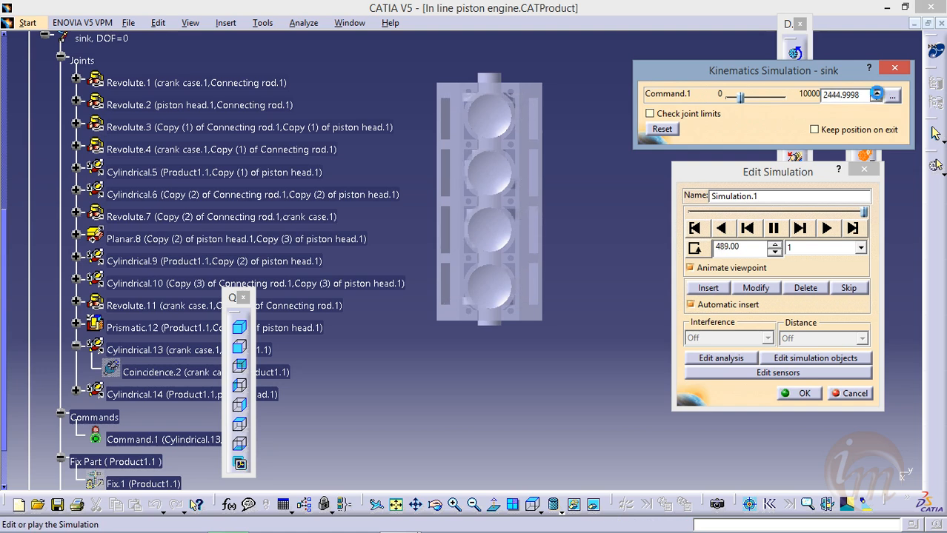
pyautogui.moveTo(877, 93); pyautogui.dragTo(876, 93)
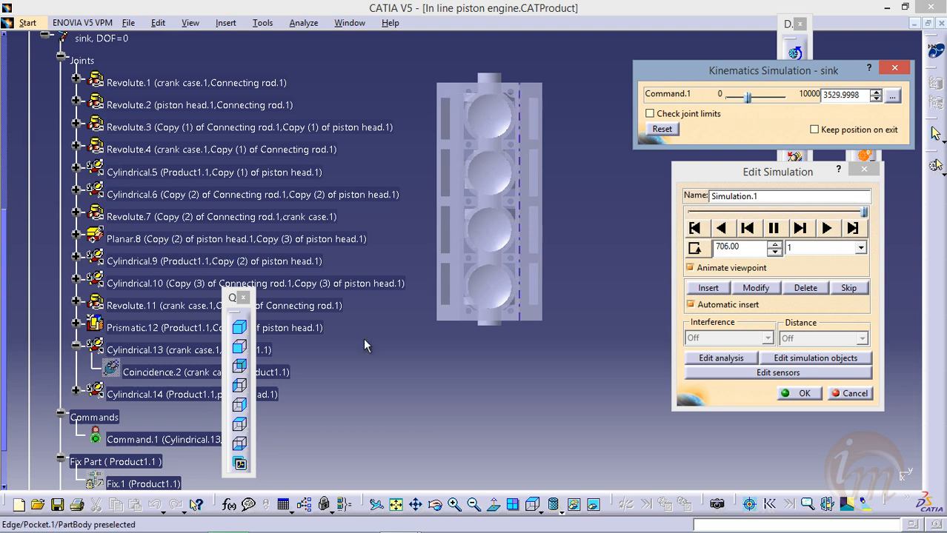
pyautogui.click(245, 445)
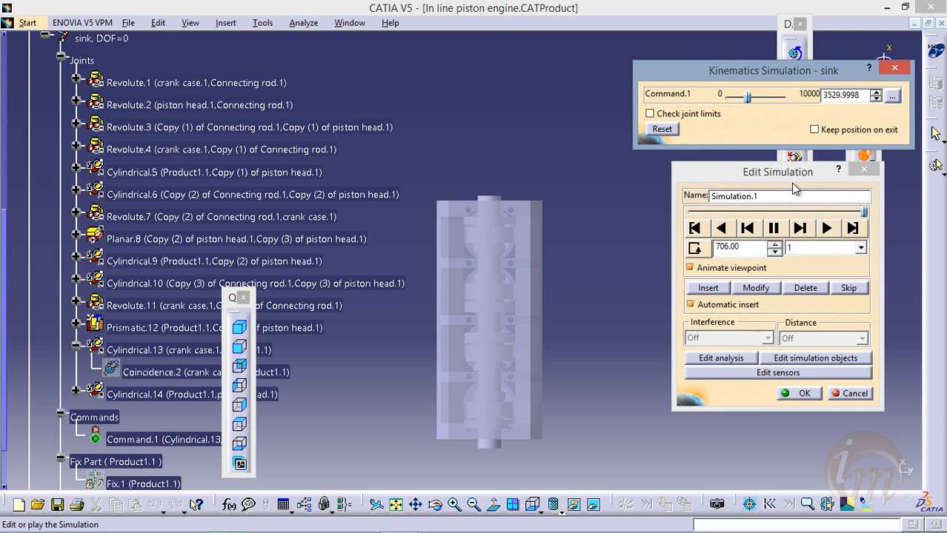
pyautogui.moveTo(877, 93); pyautogui.dragTo(876, 94)
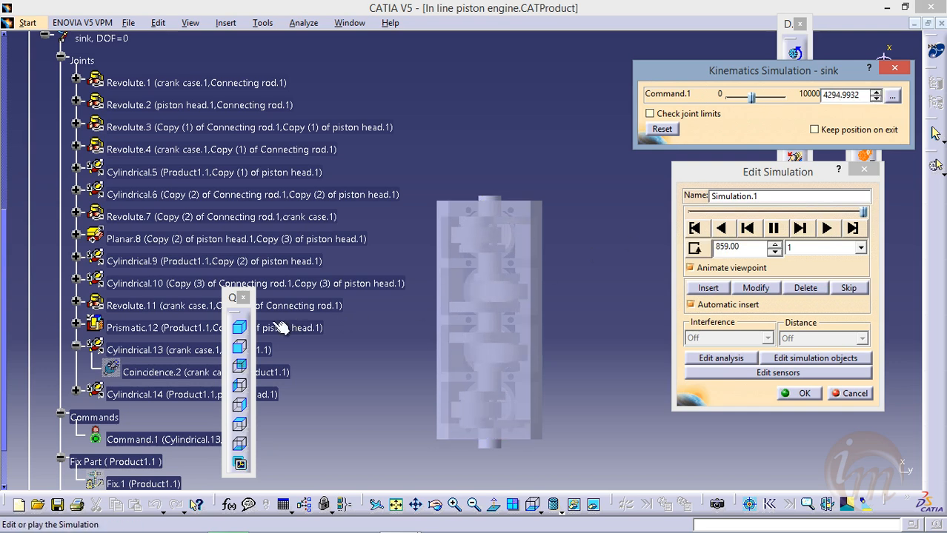
# Switch to the isometric view and record further crank rotation, advancing Command.1 to about 5605
pyautogui.click(240, 328)
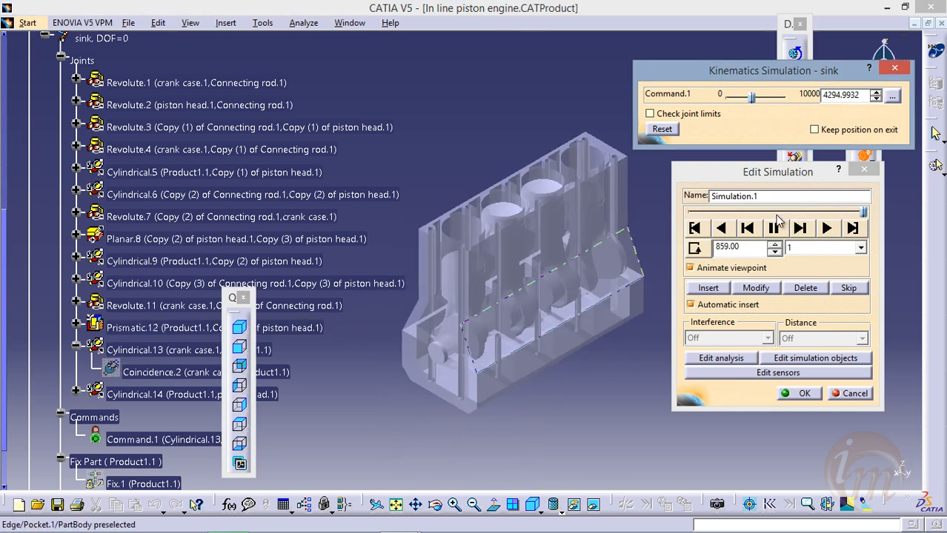
pyautogui.click(876, 95)
pyautogui.moveTo(876, 93); pyautogui.dragTo(876, 94)
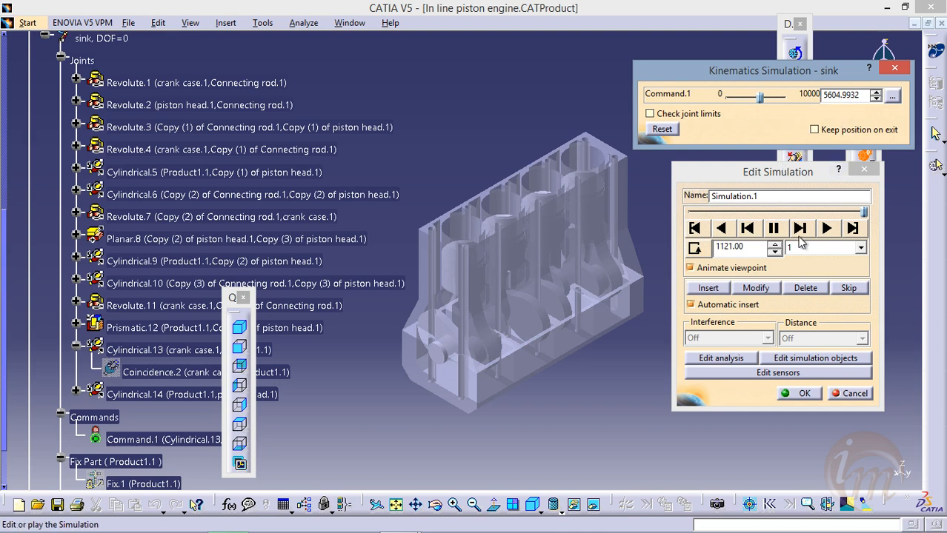
# Rewind Simulation.1 to its start and reframe the engine for playback
pyautogui.click(865, 213)
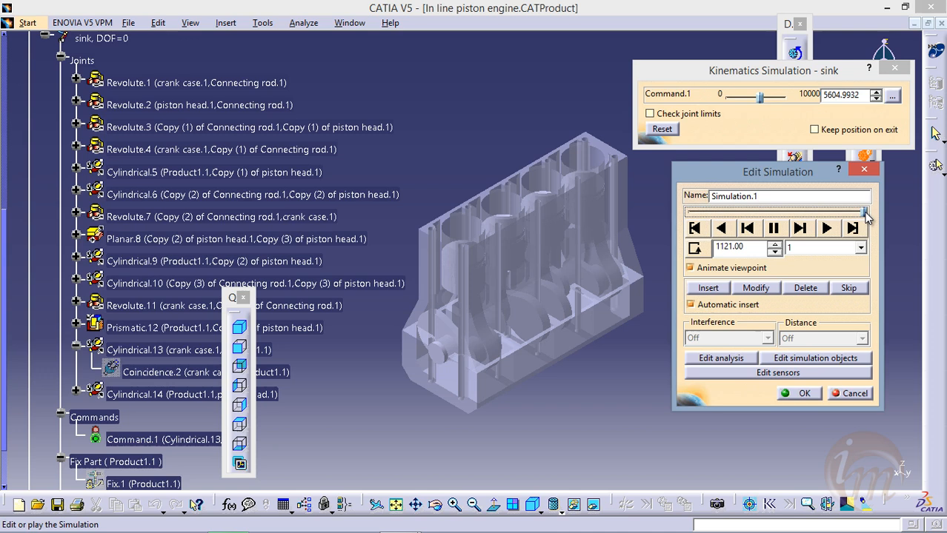
pyautogui.click(691, 226)
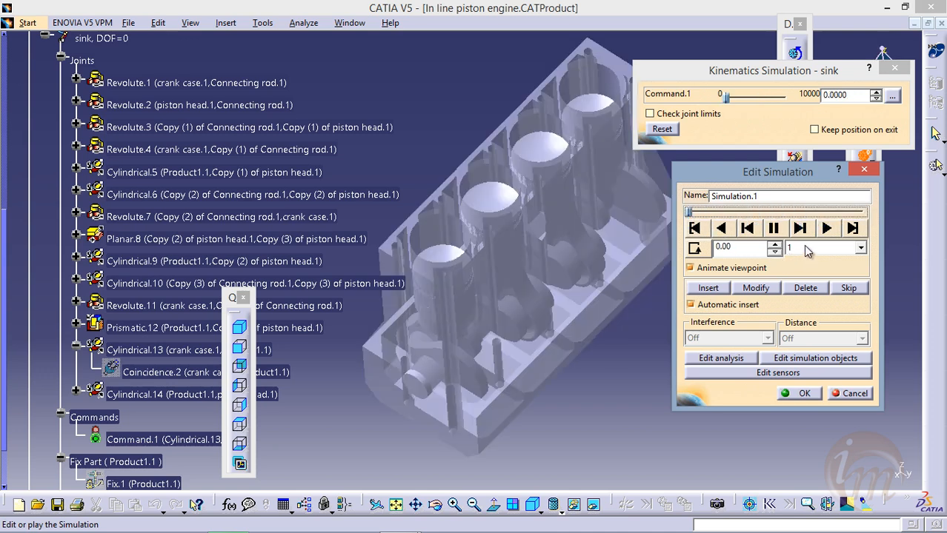
pyautogui.moveTo(580, 246); pyautogui.dragTo(584, 275, button='middle')
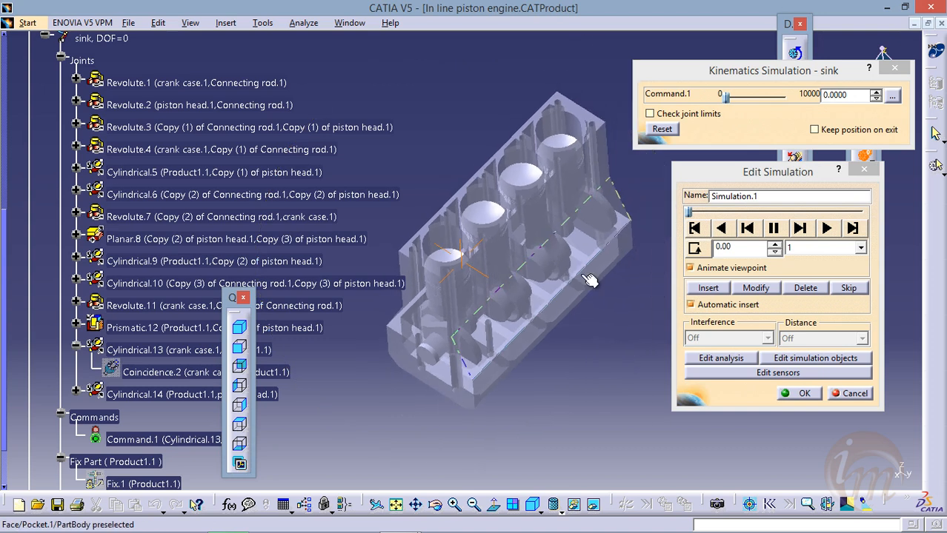
# Set the playback interpolation step to 0.2 and play Simulation.1 forward
pyautogui.click(859, 249)
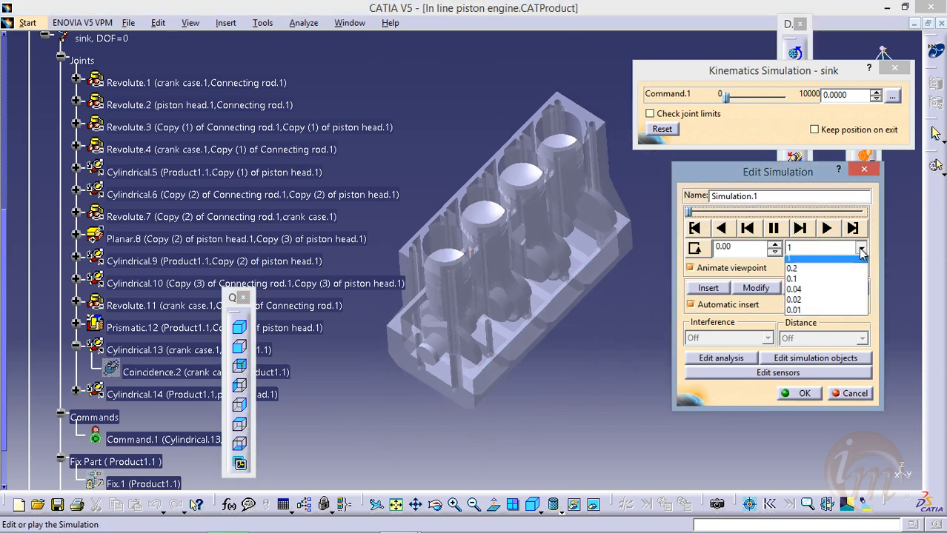
pyautogui.click(791, 272)
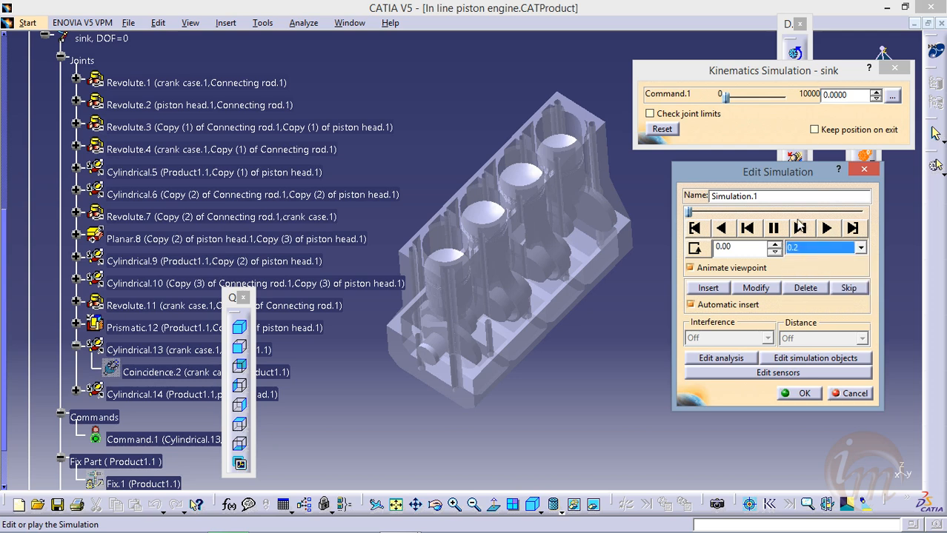
pyautogui.click(826, 227)
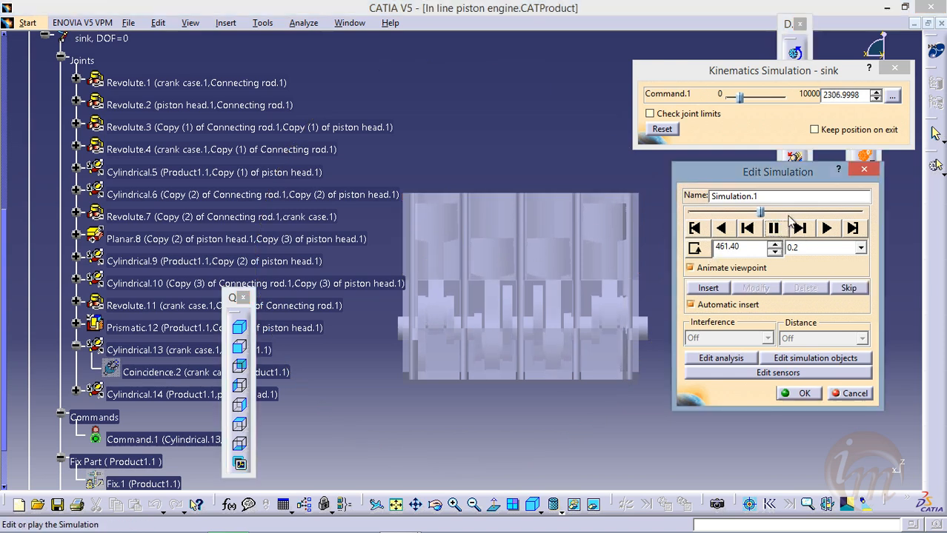
# Set the playback interpolation step to 1, move Simulation.1 back slightly and play it forward
pyautogui.click(860, 250)
pyautogui.click(792, 265)
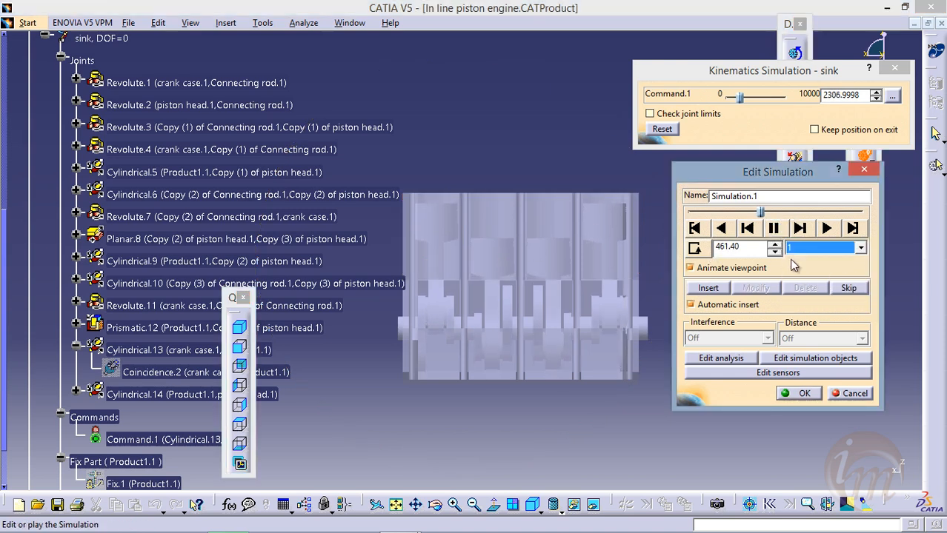
pyautogui.moveTo(761, 214)
pyautogui.mouseDown()
pyautogui.moveTo(710, 227)
pyautogui.moveTo(758, 216)
pyautogui.moveTo(749, 215)
pyautogui.mouseUp()
pyautogui.click(833, 229)
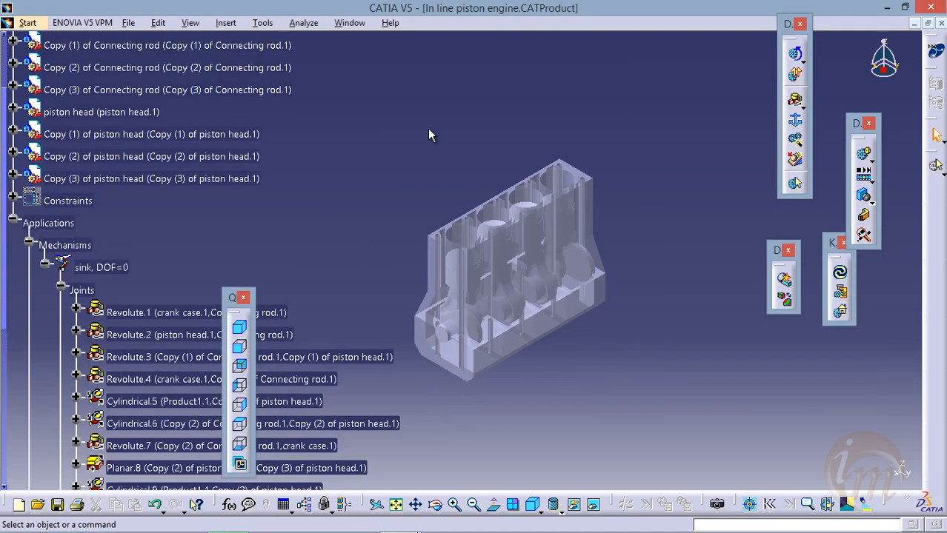
pyautogui.scroll(4, 429, 130)
pyautogui.scroll(-2, 428, 130)
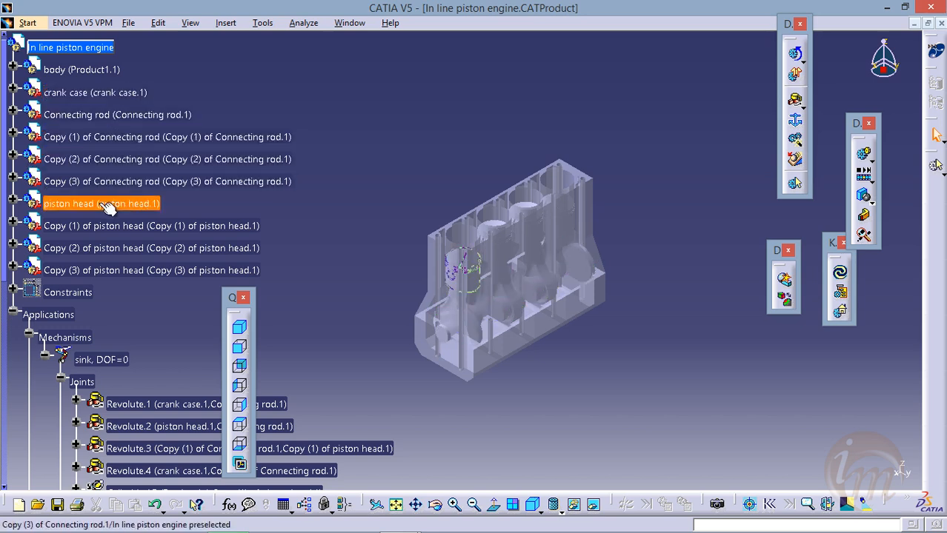
pyautogui.scroll(-5, 111, 185)
pyautogui.scroll(-4, 152, 197)
pyautogui.scroll(10, 119, 185)
pyautogui.scroll(-4, 119, 180)
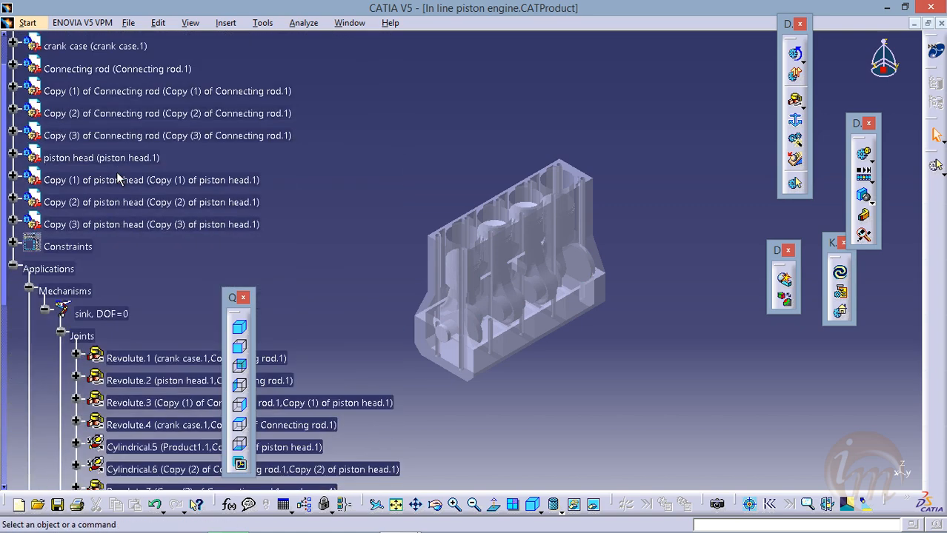
pyautogui.scroll(6, 120, 178)
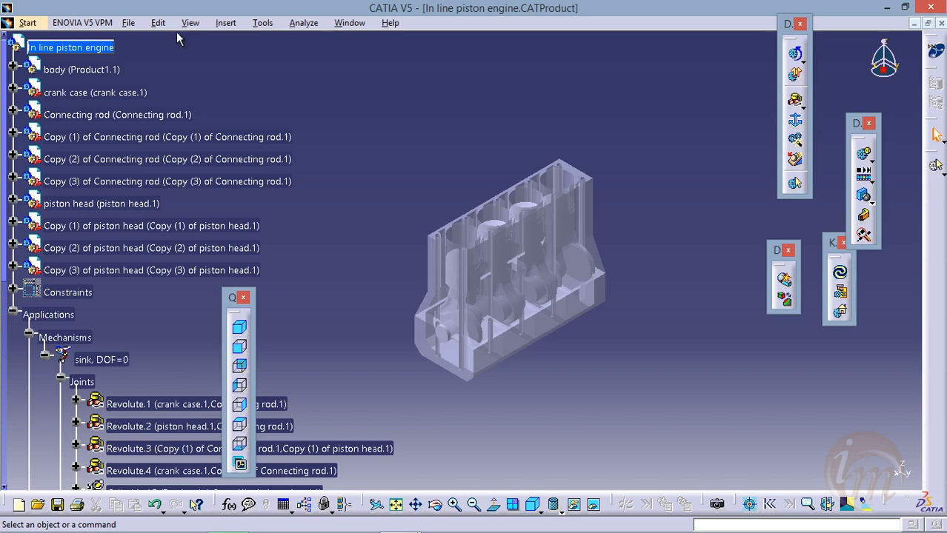
# Start saving the engine assembly as a CATProduct in the sink folder and clear the suggested file name
pyautogui.click(128, 23)
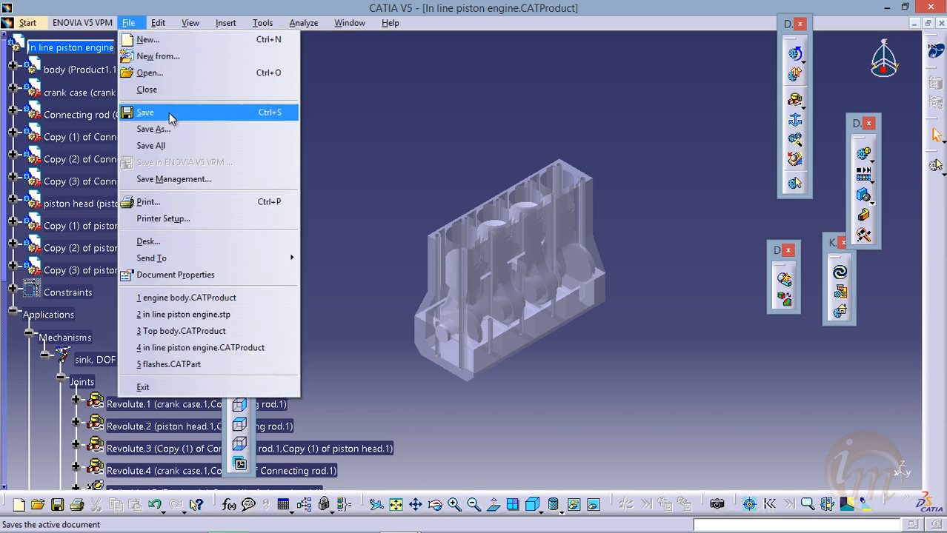
pyautogui.click(169, 114)
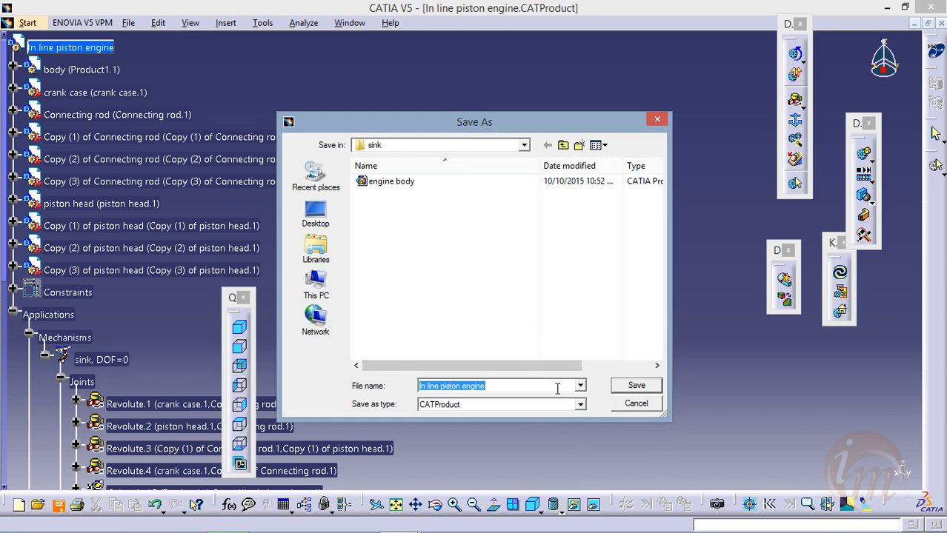
pyautogui.press('BackSpace')
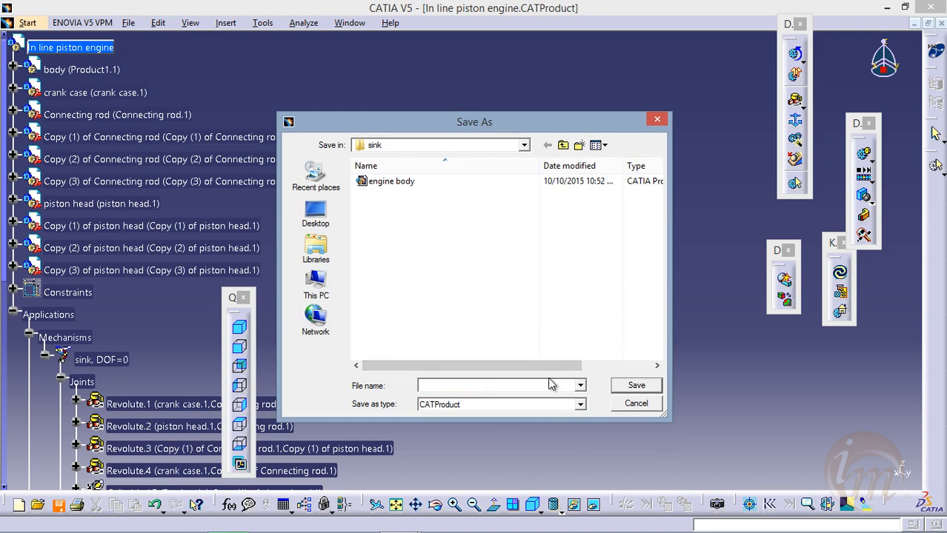